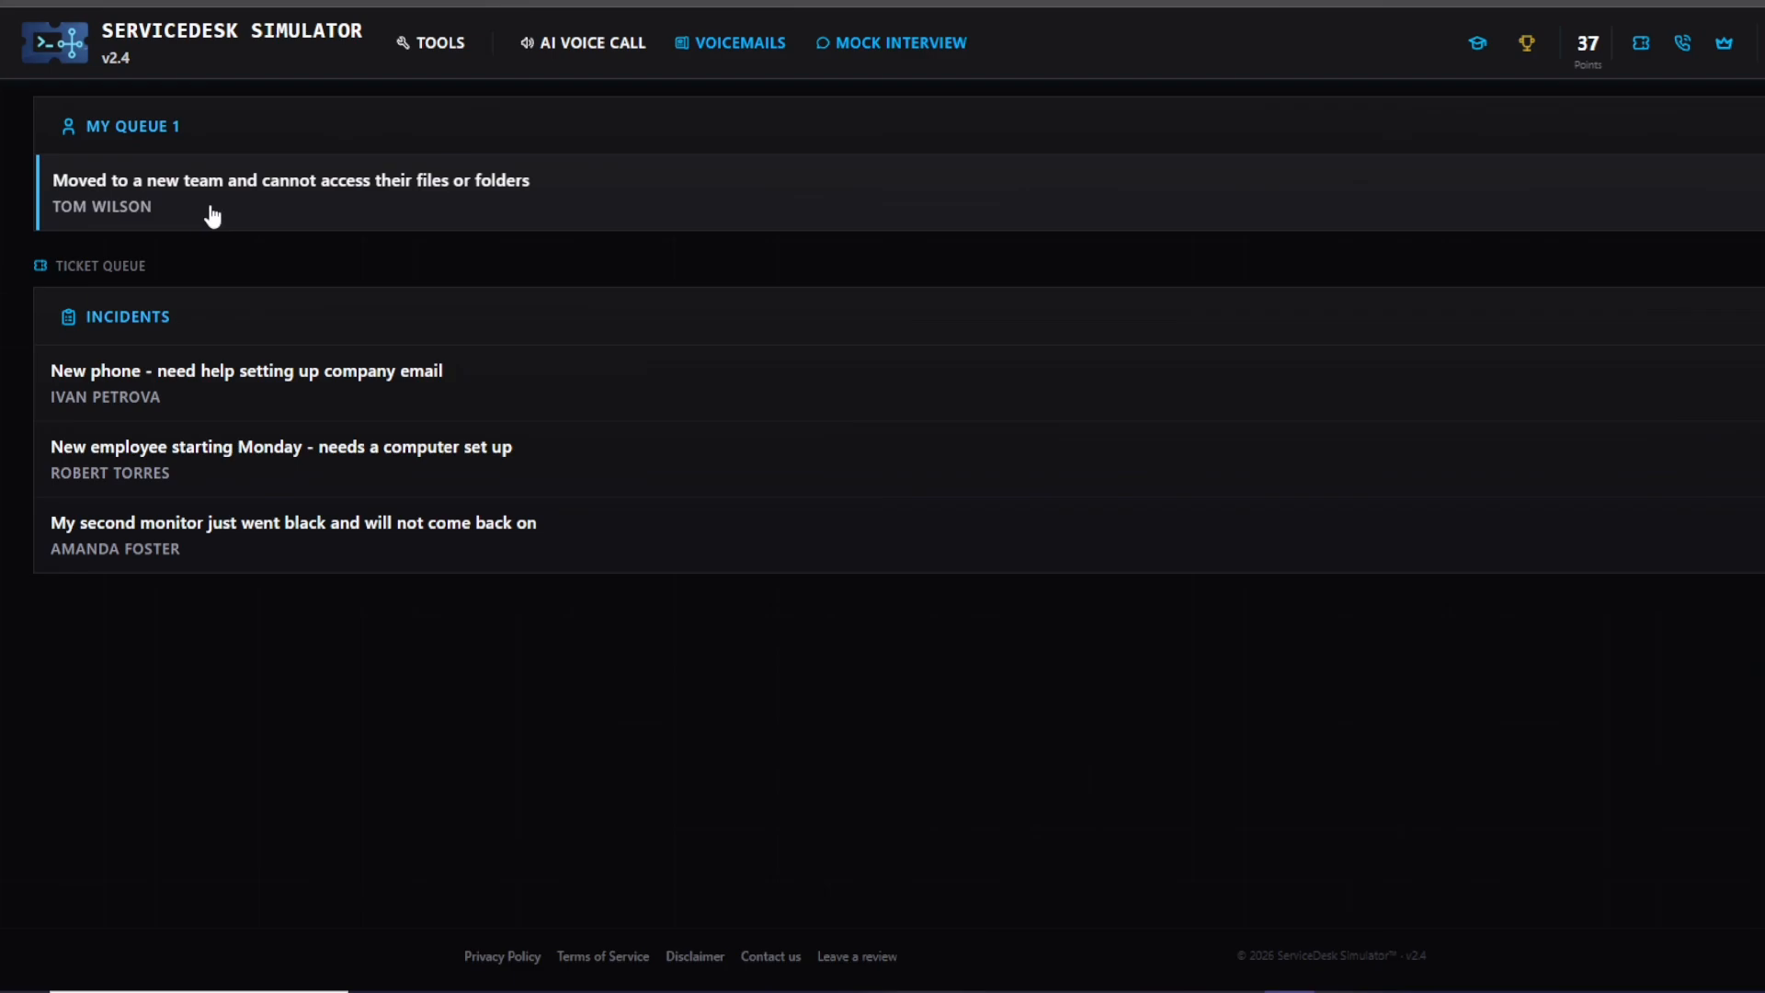
- Open the queued ticket about the employee who moved to a new team and cannot access files or folders
{"action": "left_click", "coordinate": [395, 195]}
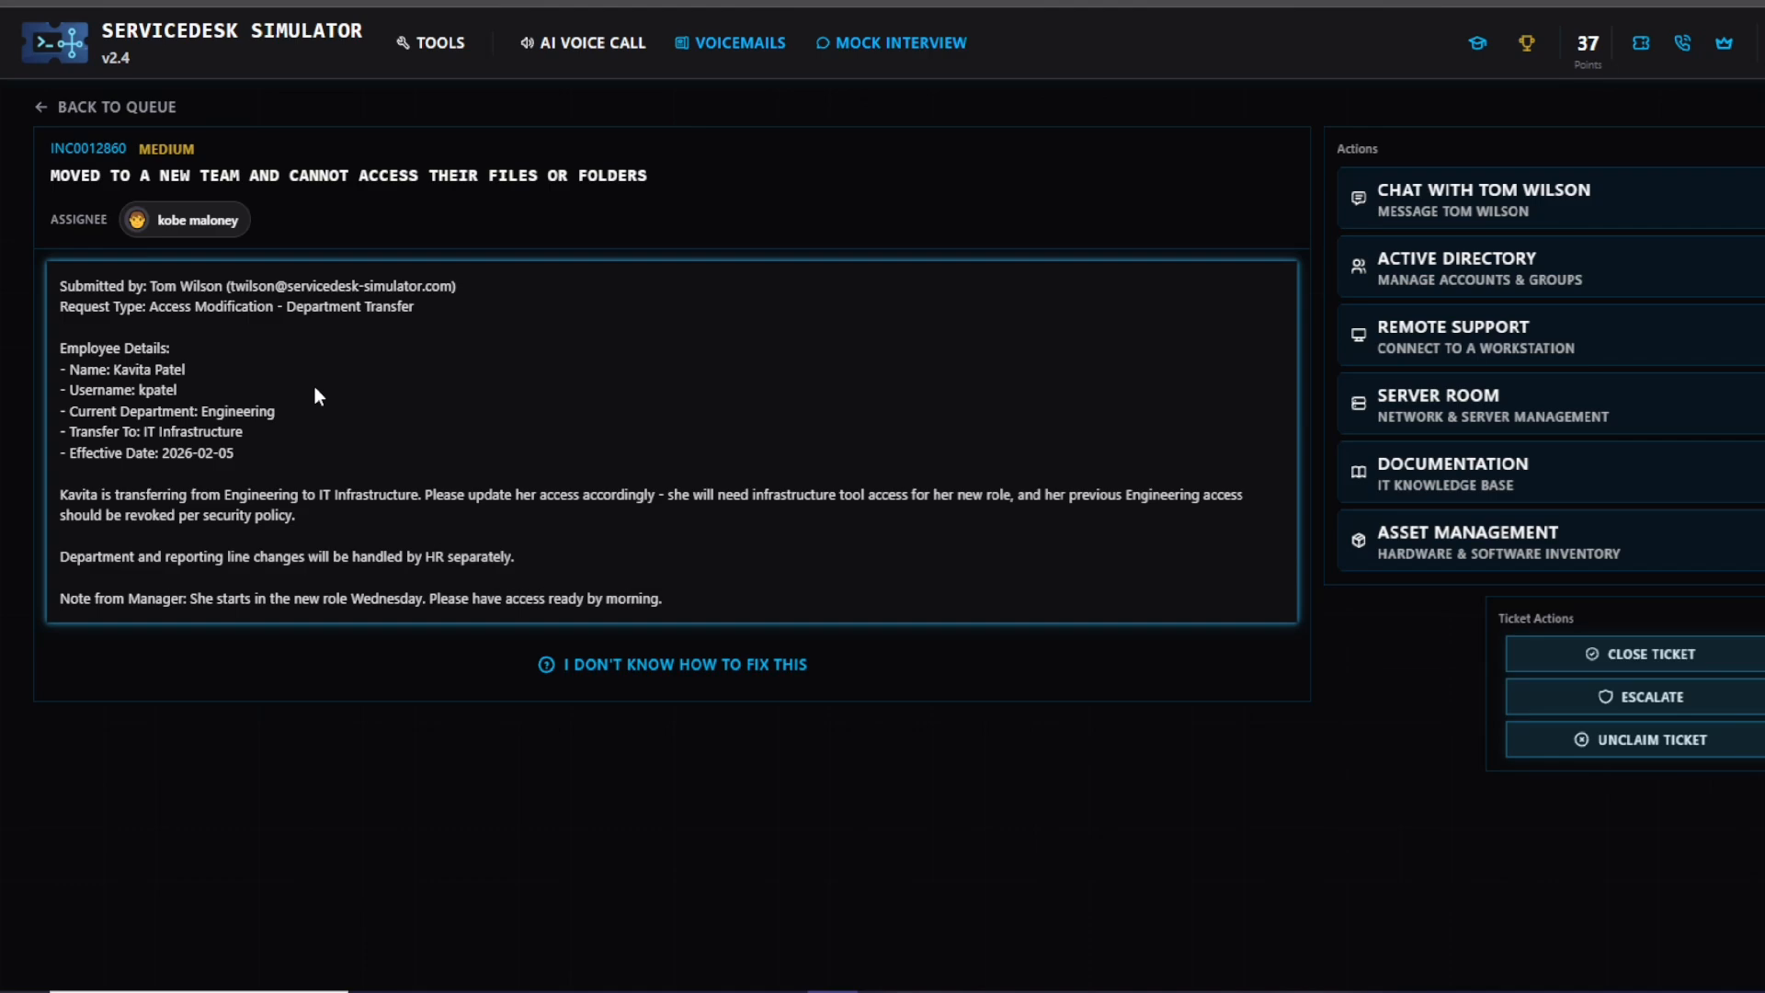
{"action": "left_click", "coordinate": [51, 107]}
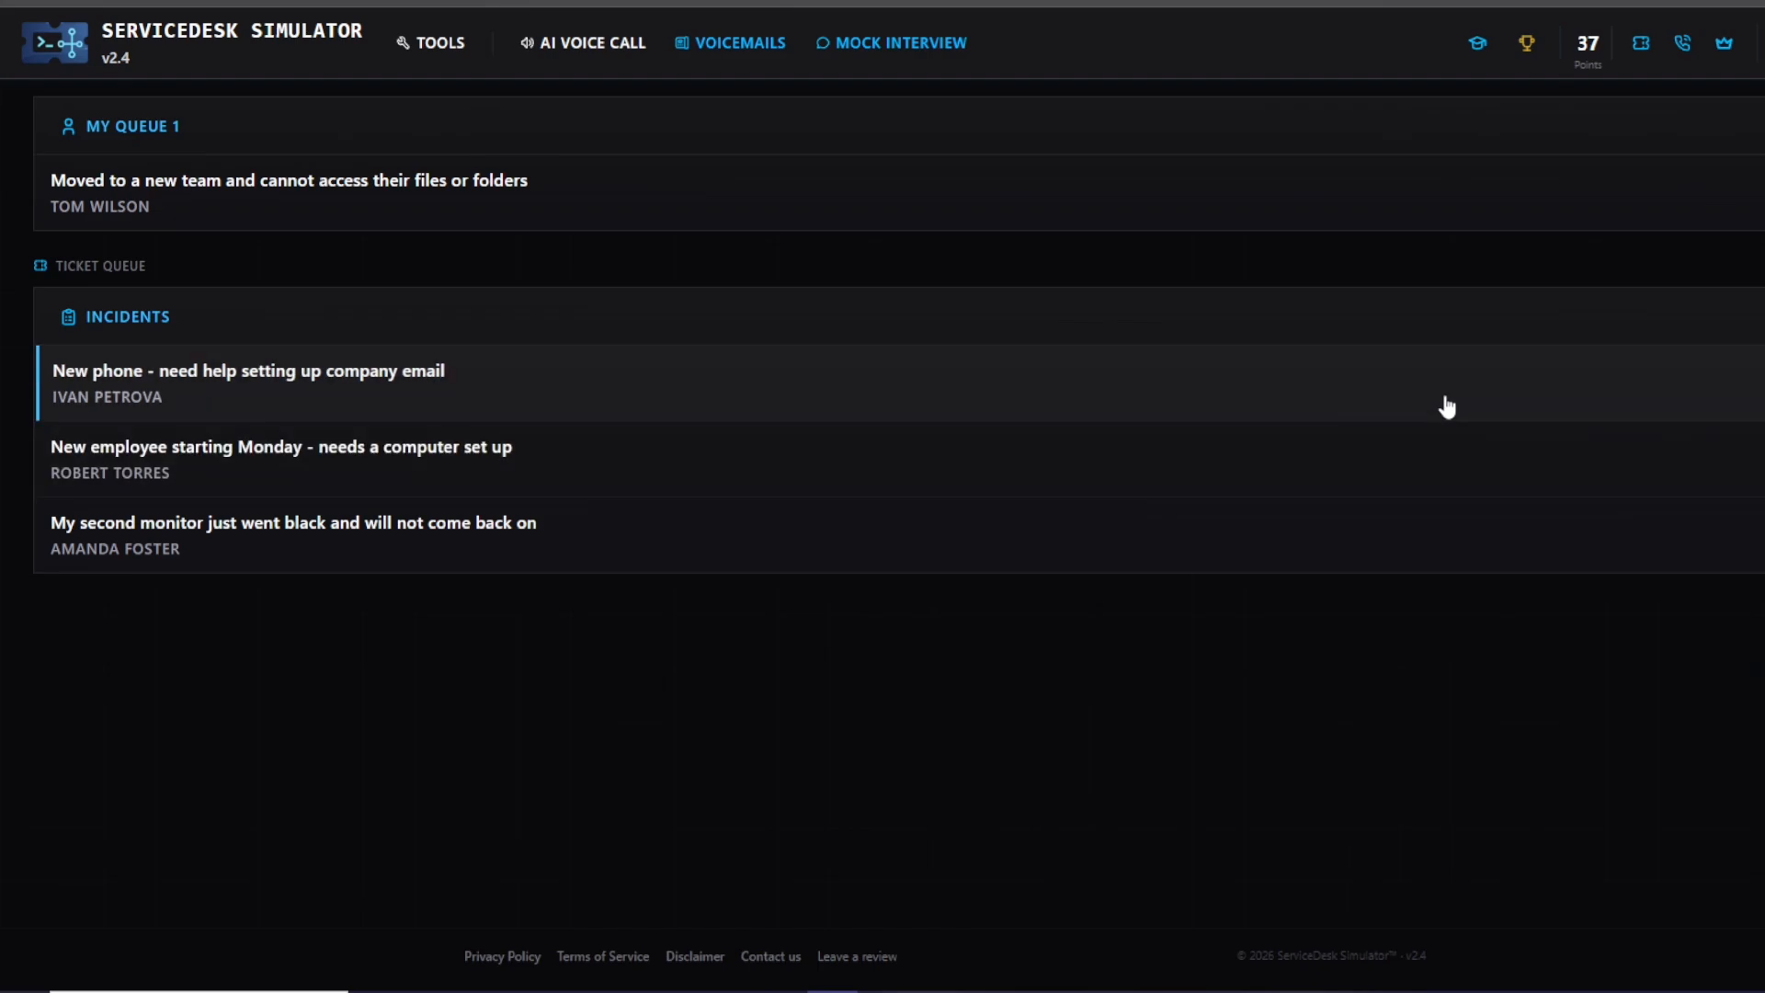
{"action": "left_click", "coordinate": [563, 196]}
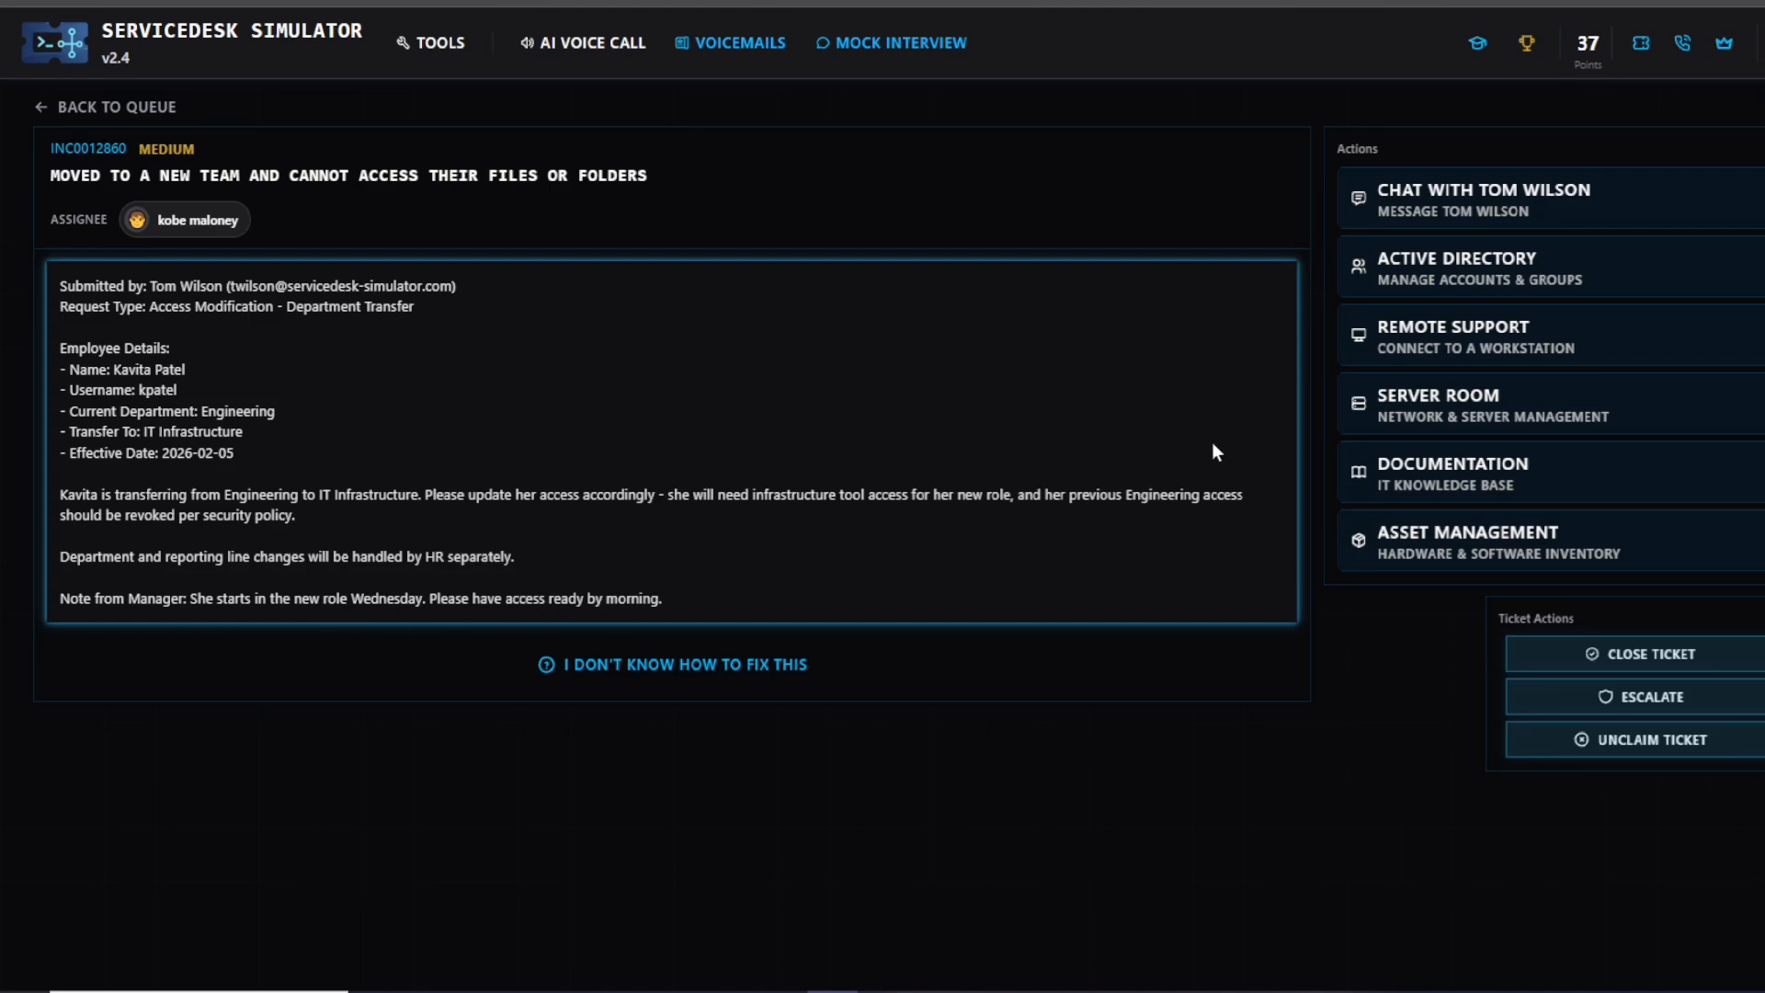
- Open the chat with the ticket's requester and send the quick reply saying the ticket is being looked into now
{"action": "left_click", "coordinate": [1554, 215]}
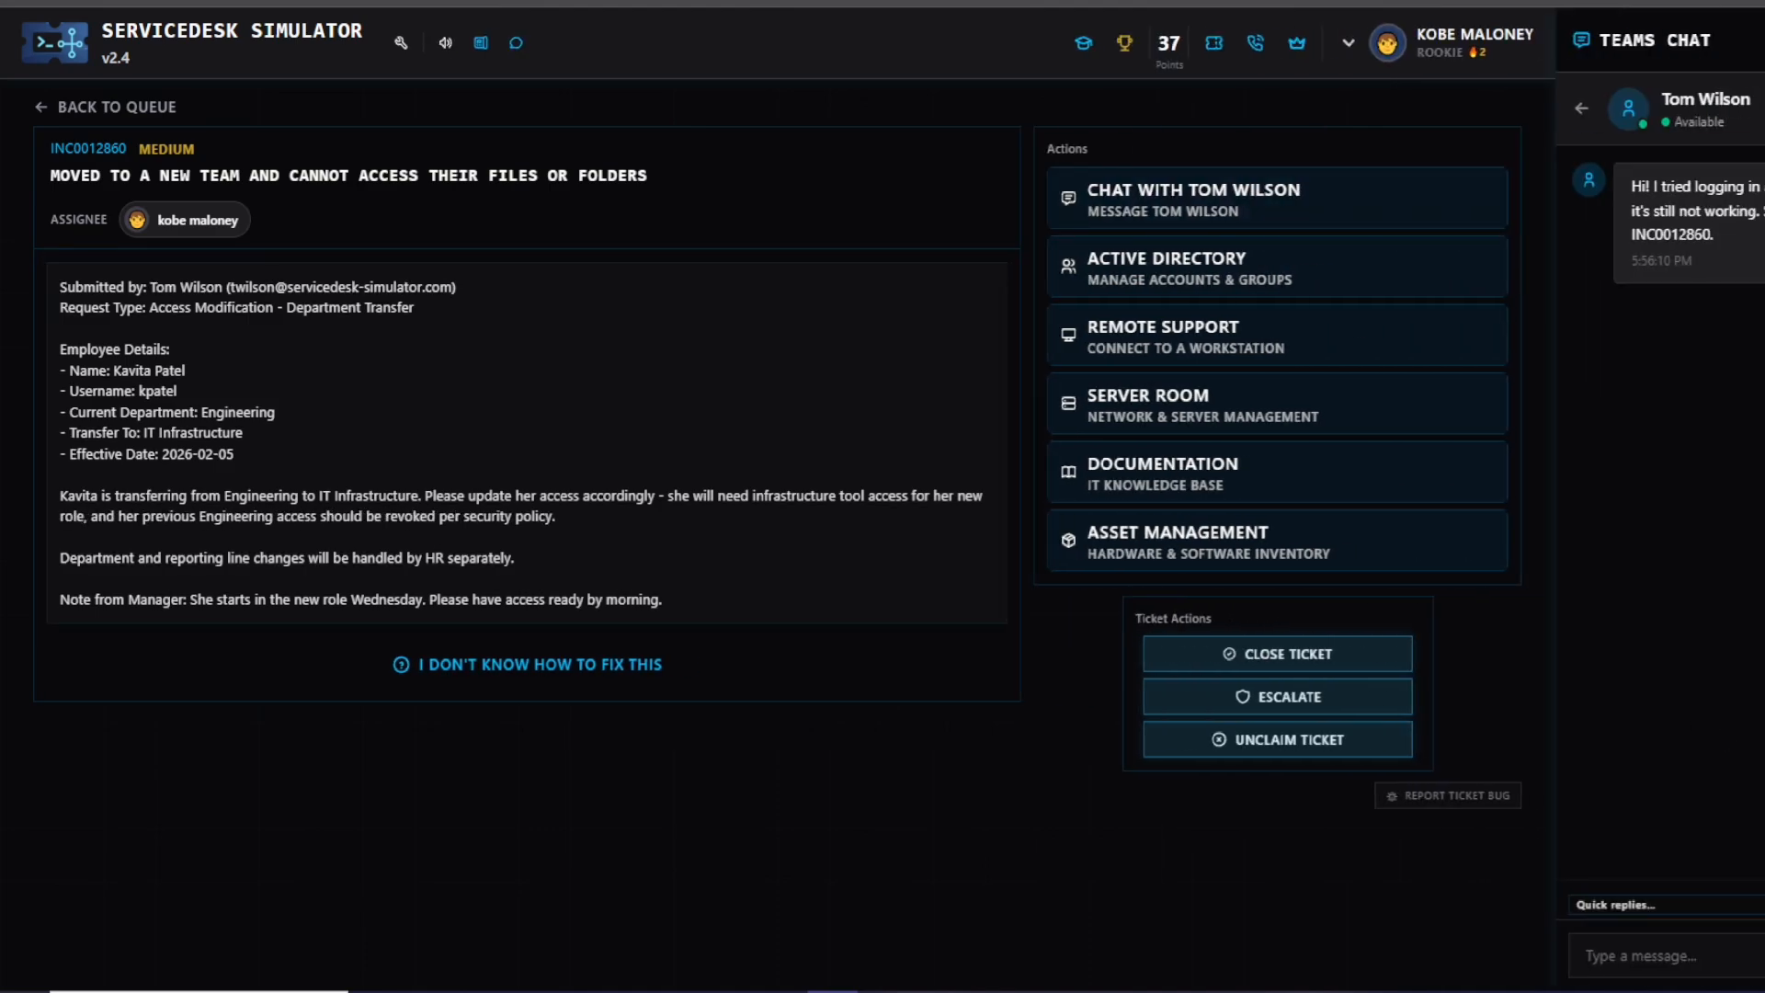
{"action": "left_click", "coordinate": [1712, 905]}
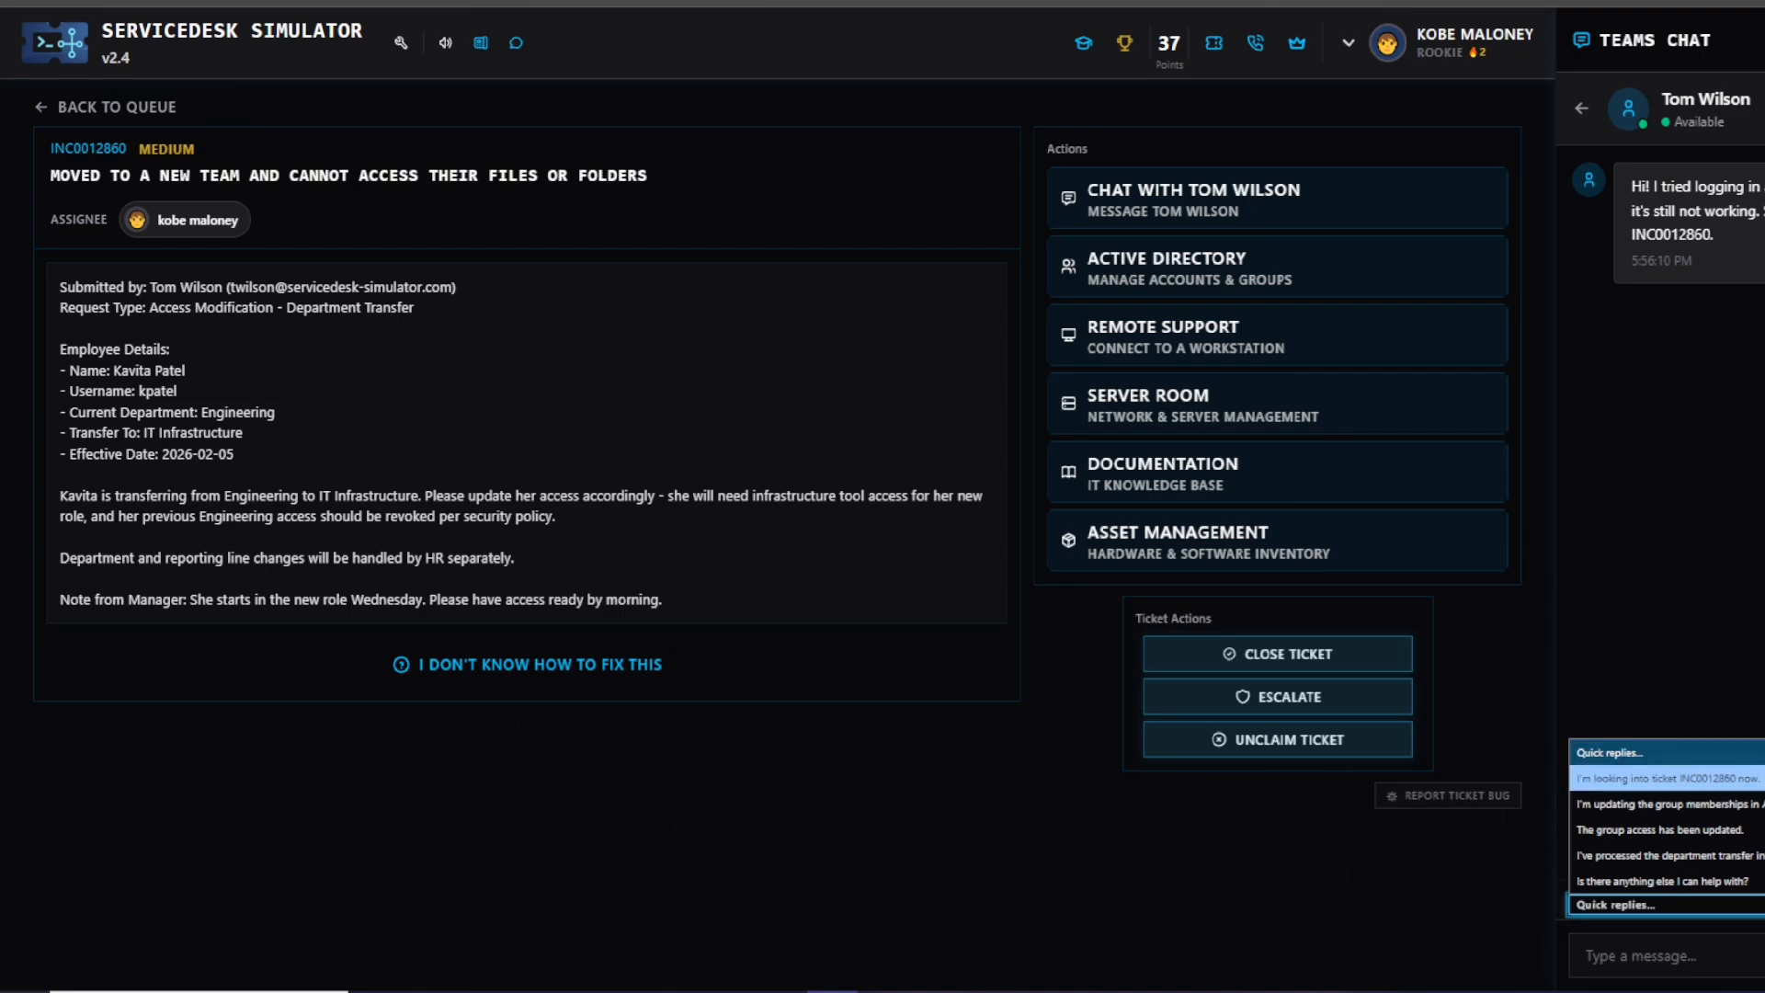
{"action": "left_click", "coordinate": [1716, 782]}
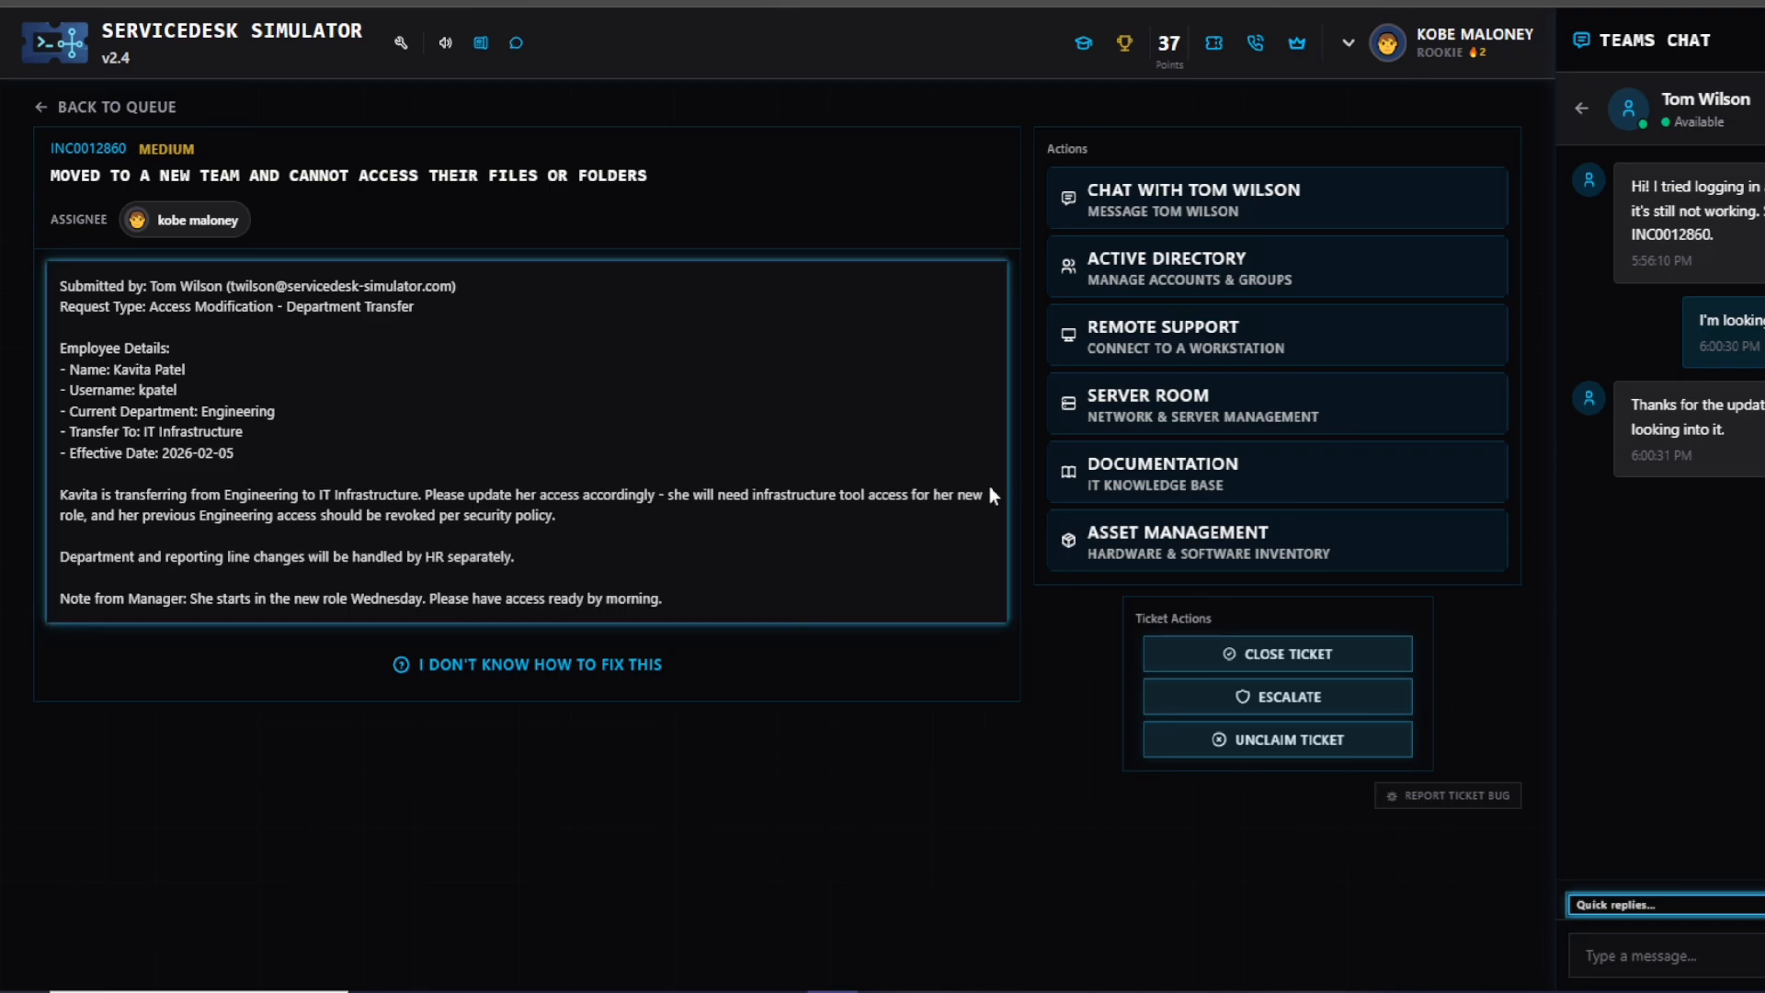
- Search Active Directory for the transferring employee by surname and open the account named in the ticket
{"action": "left_click", "coordinate": [1195, 276]}
{"action": "left_click", "coordinate": [1341, 167]}
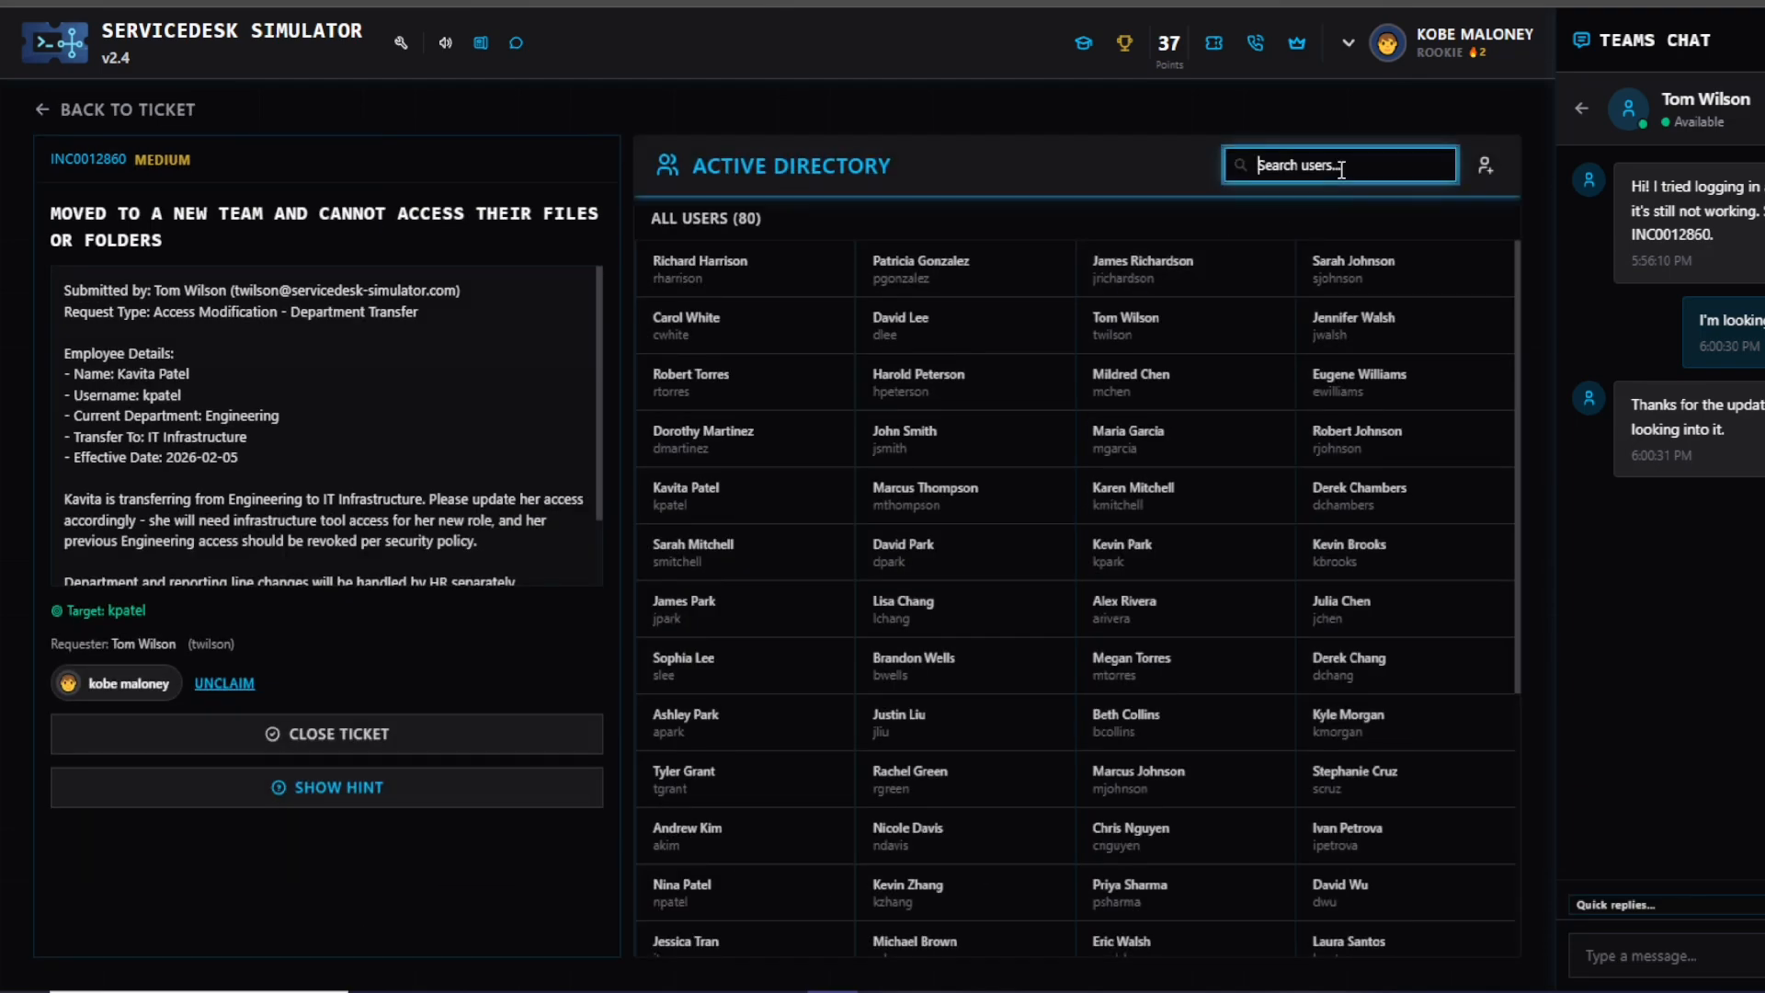
{"action": "type", "text": "patel"}
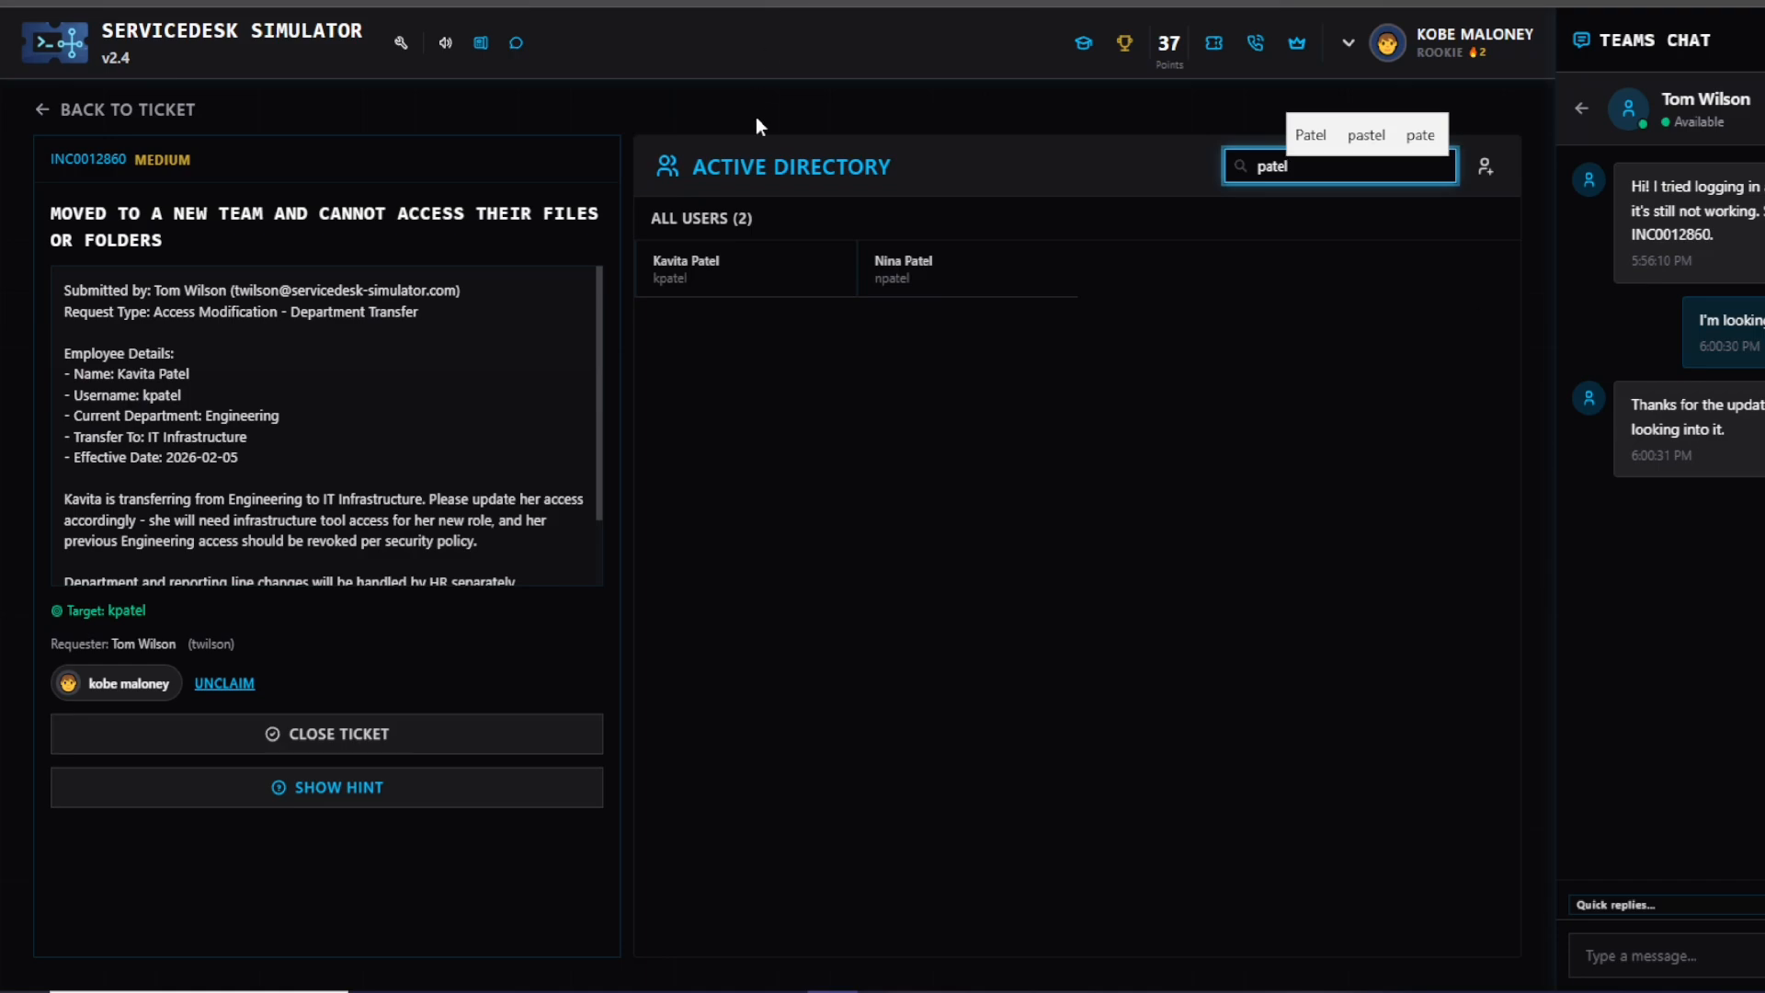
{"action": "left_click", "coordinate": [769, 271]}
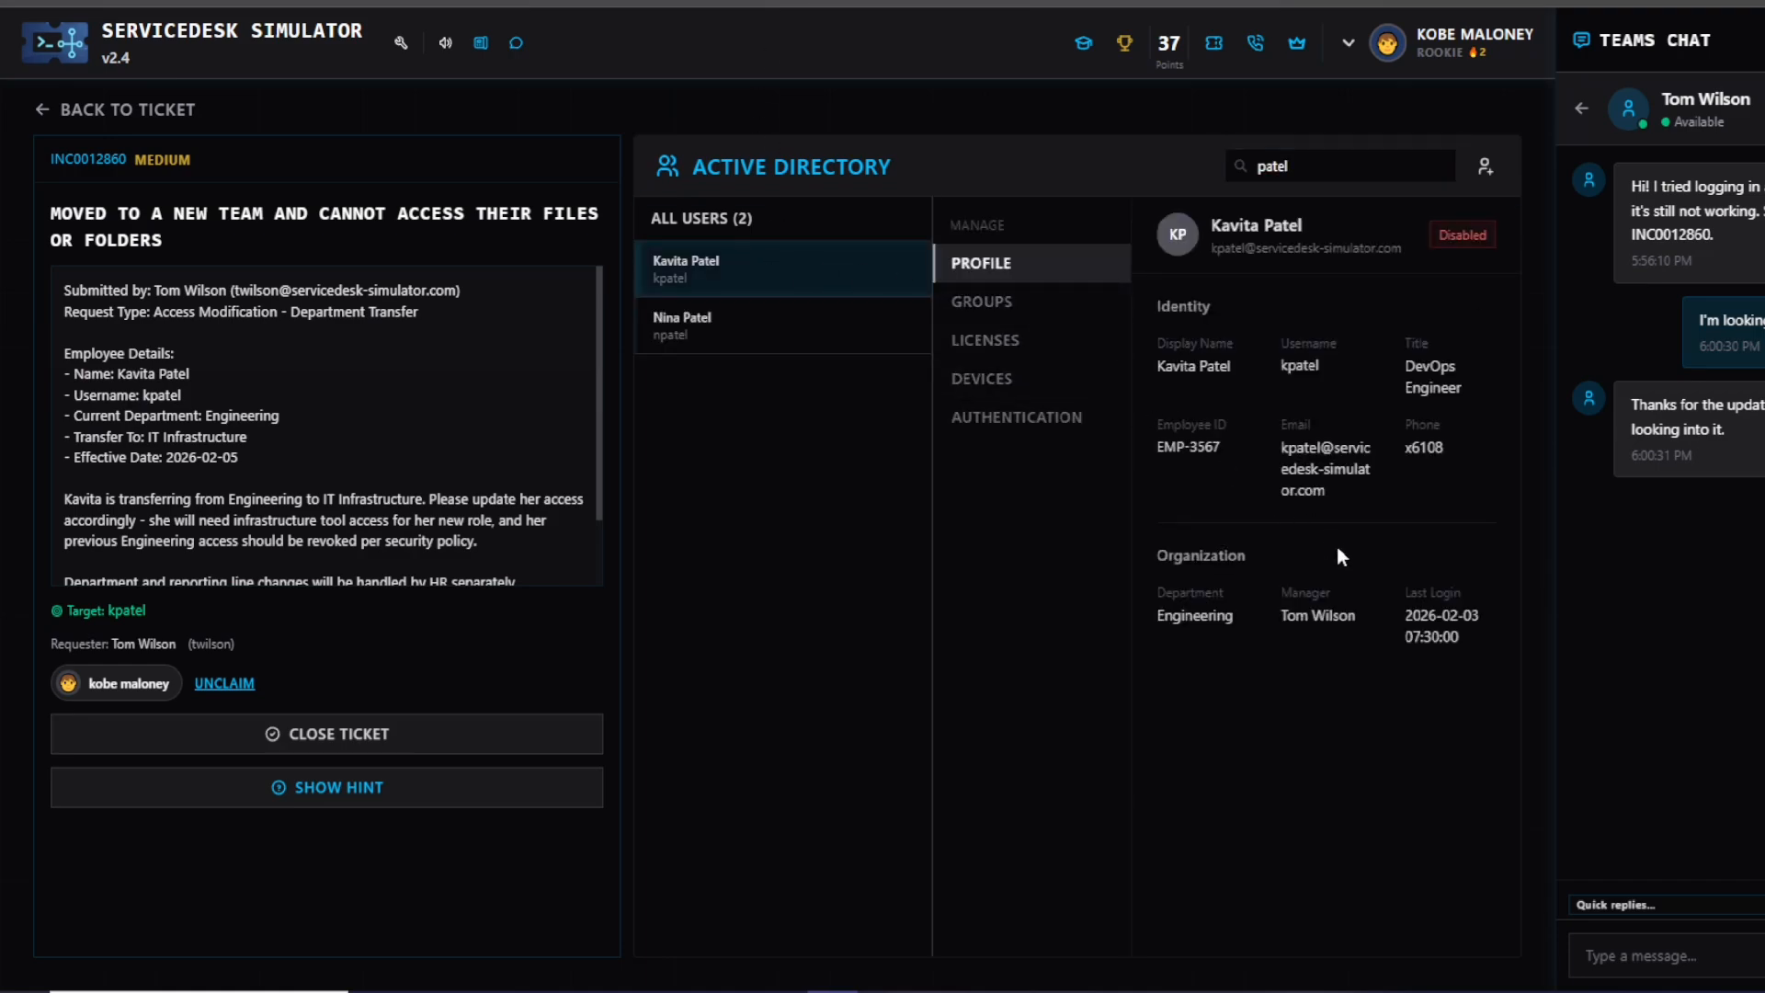
- Add the employee's account to the IT Infrastructure group and remove it from the Engineering group
{"action": "left_click", "coordinate": [993, 305]}
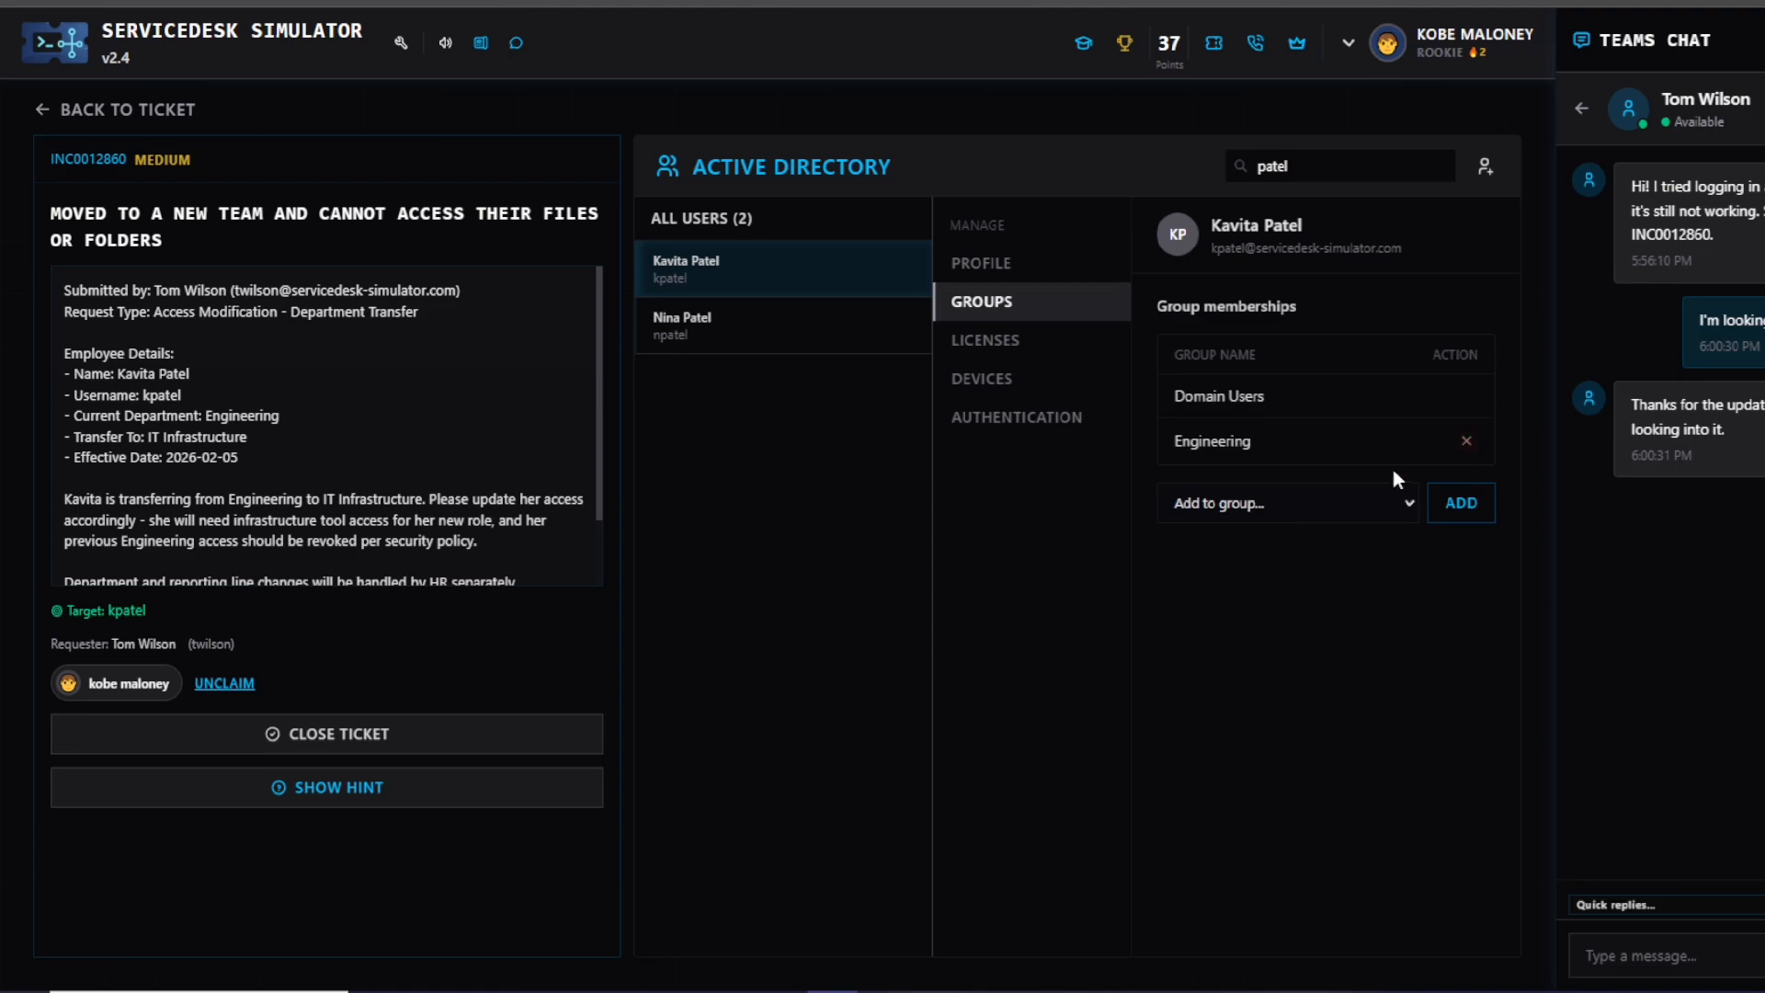
{"action": "left_click", "coordinate": [1360, 504]}
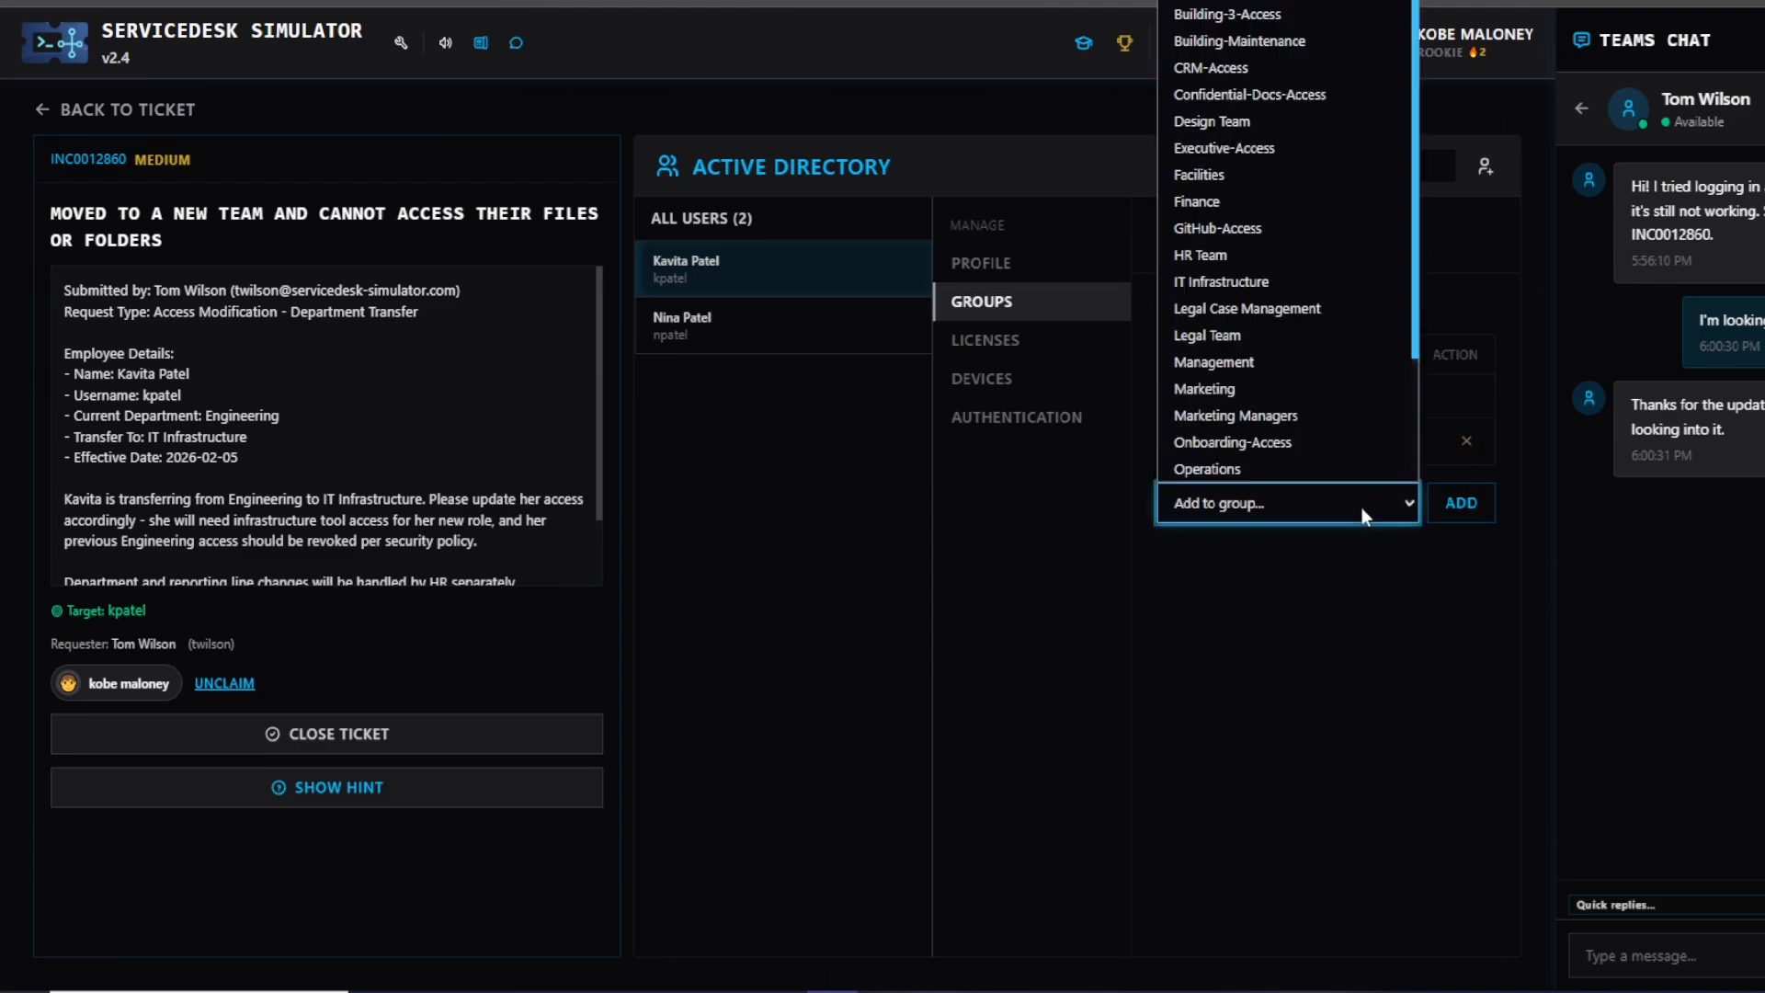
{"action": "left_click", "coordinate": [1302, 282]}
{"action": "left_click", "coordinate": [1462, 511]}
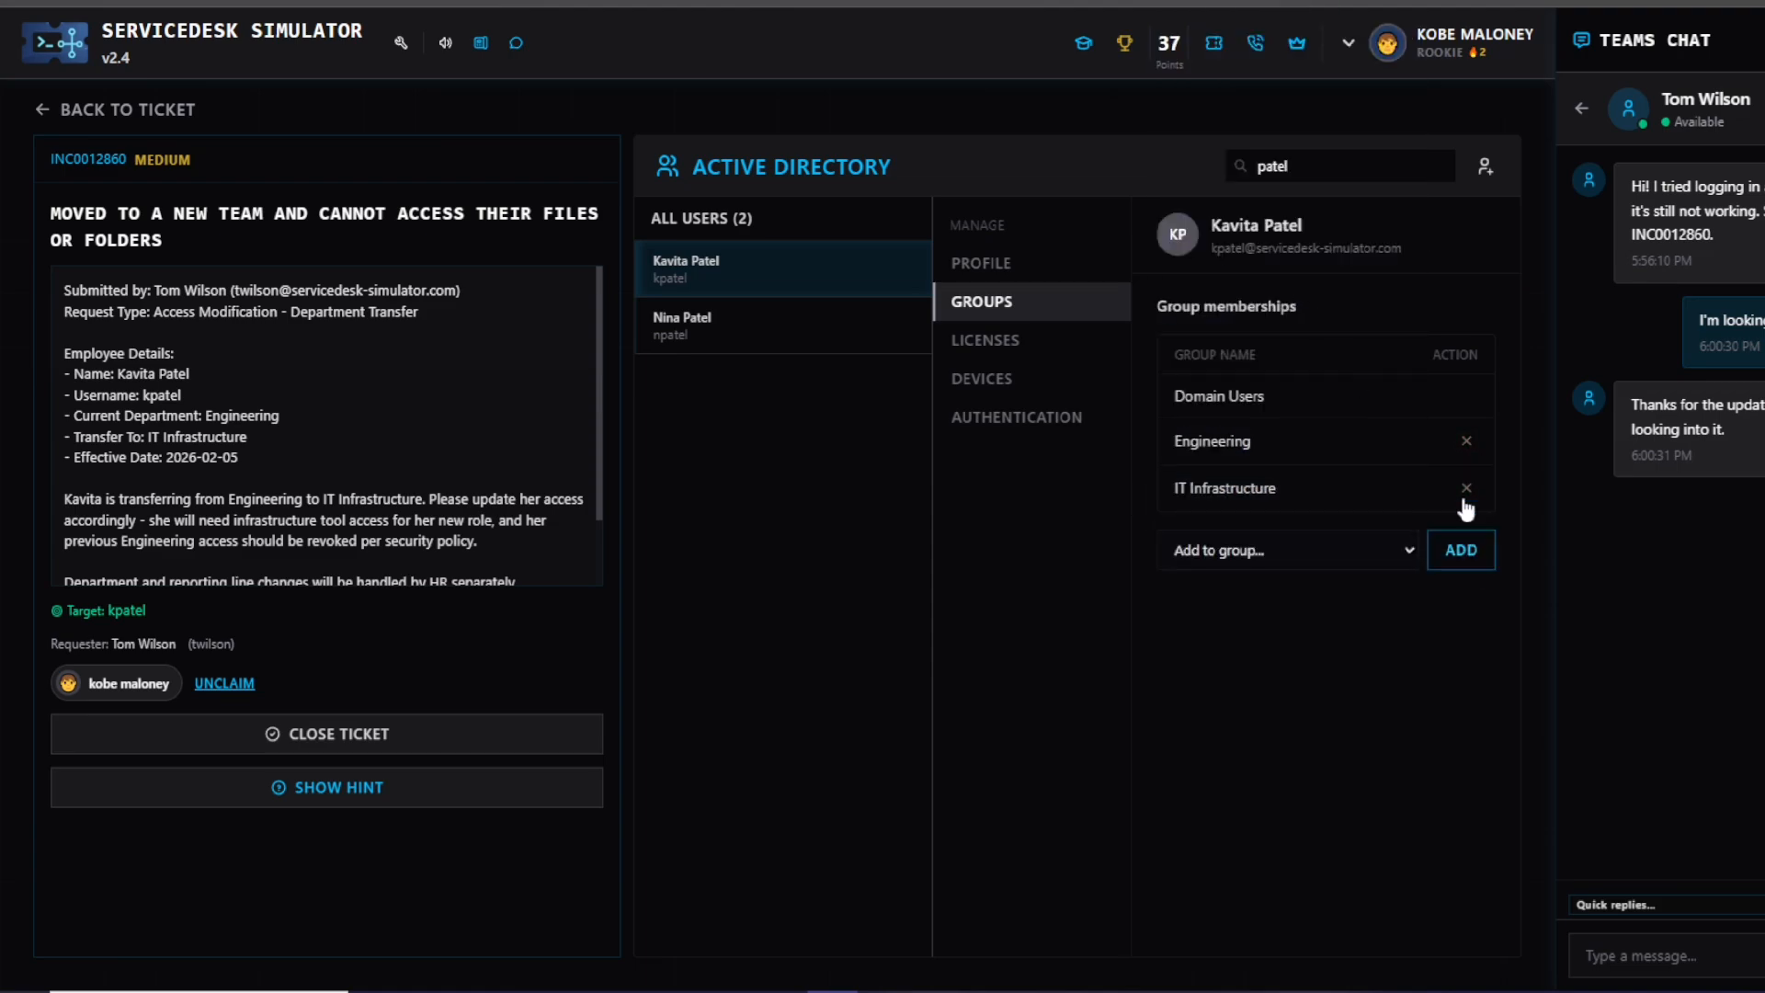
{"action": "left_click", "coordinate": [1466, 443]}
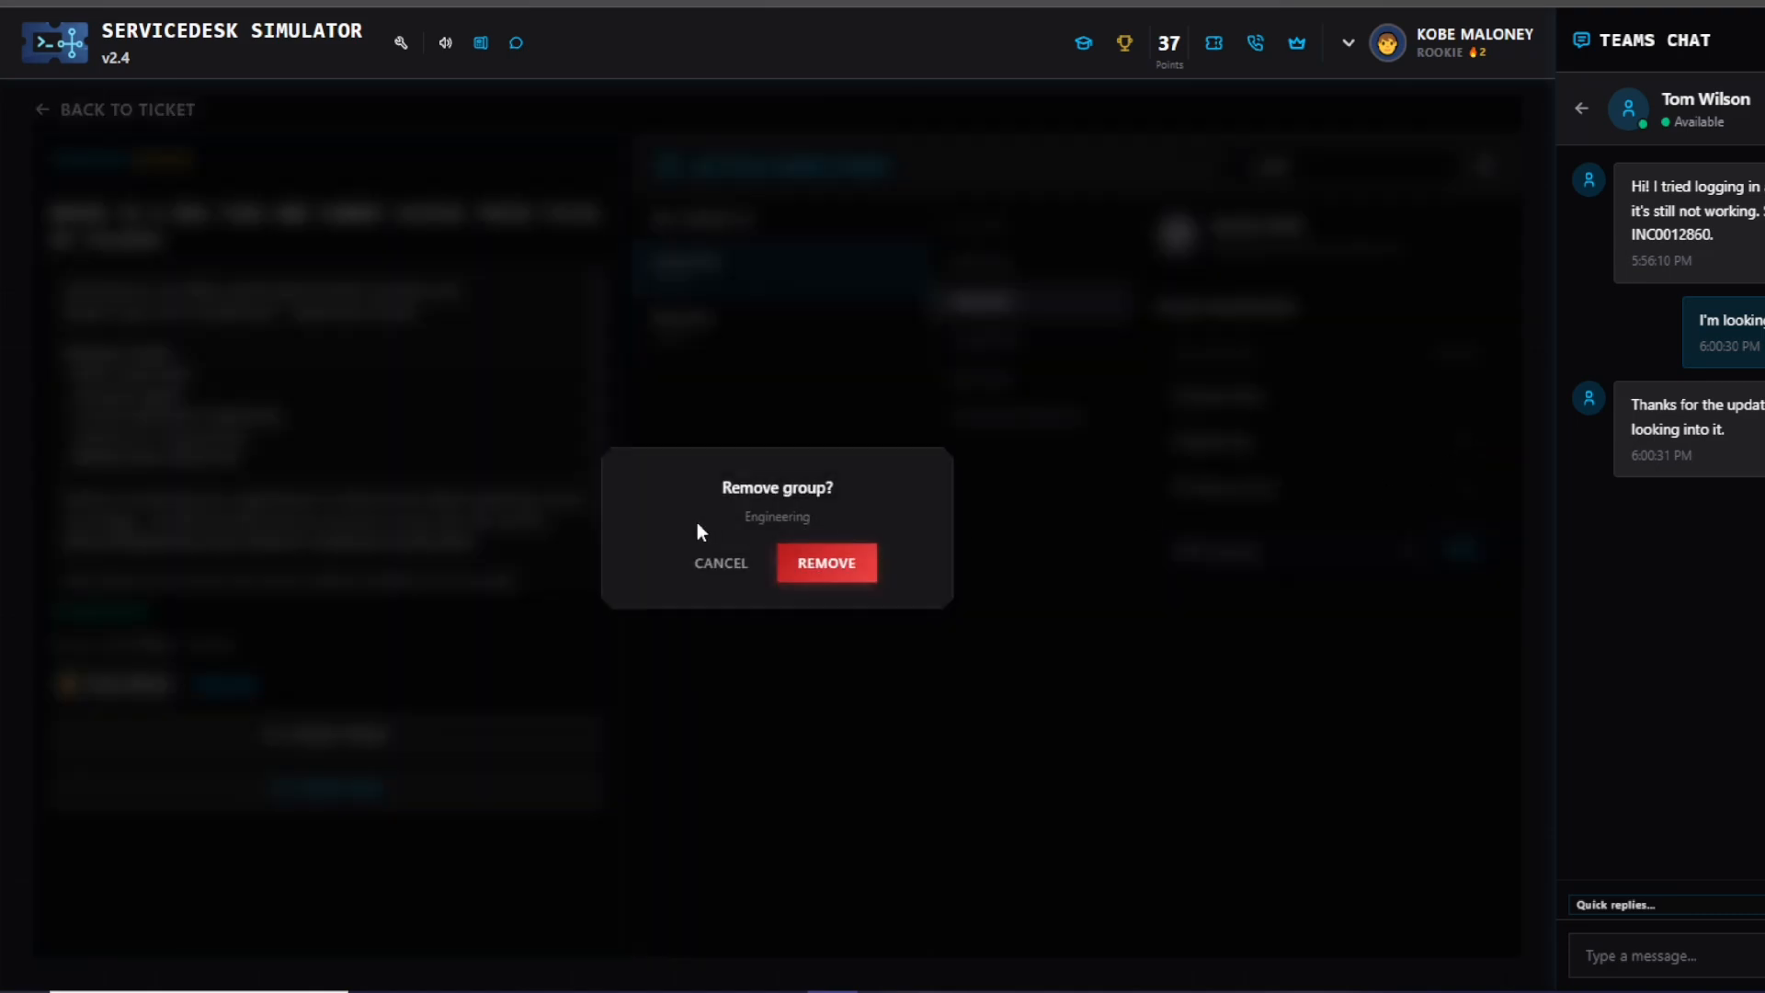
{"action": "left_click", "coordinate": [824, 562]}
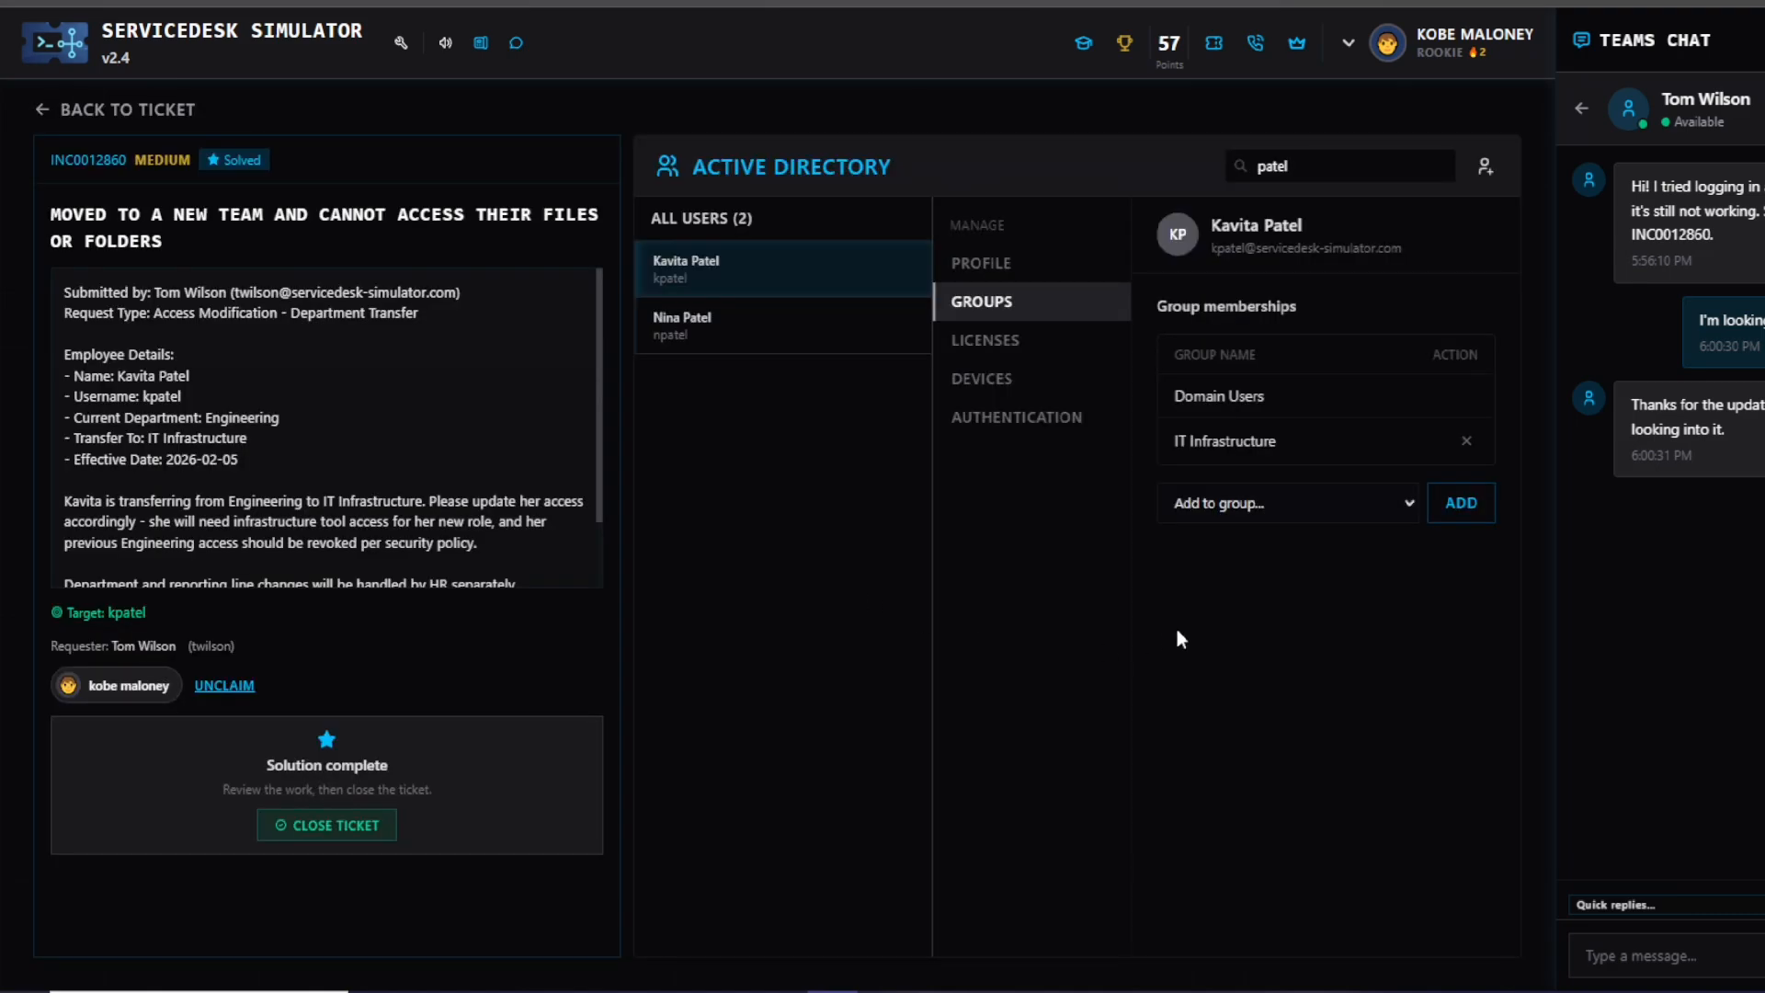
- Message the requester that the infrastructure group was added and Engineering removed, asking them to report any problem
{"action": "left_click", "coordinate": [1744, 952]}
{"action": "type", "text": "H"}
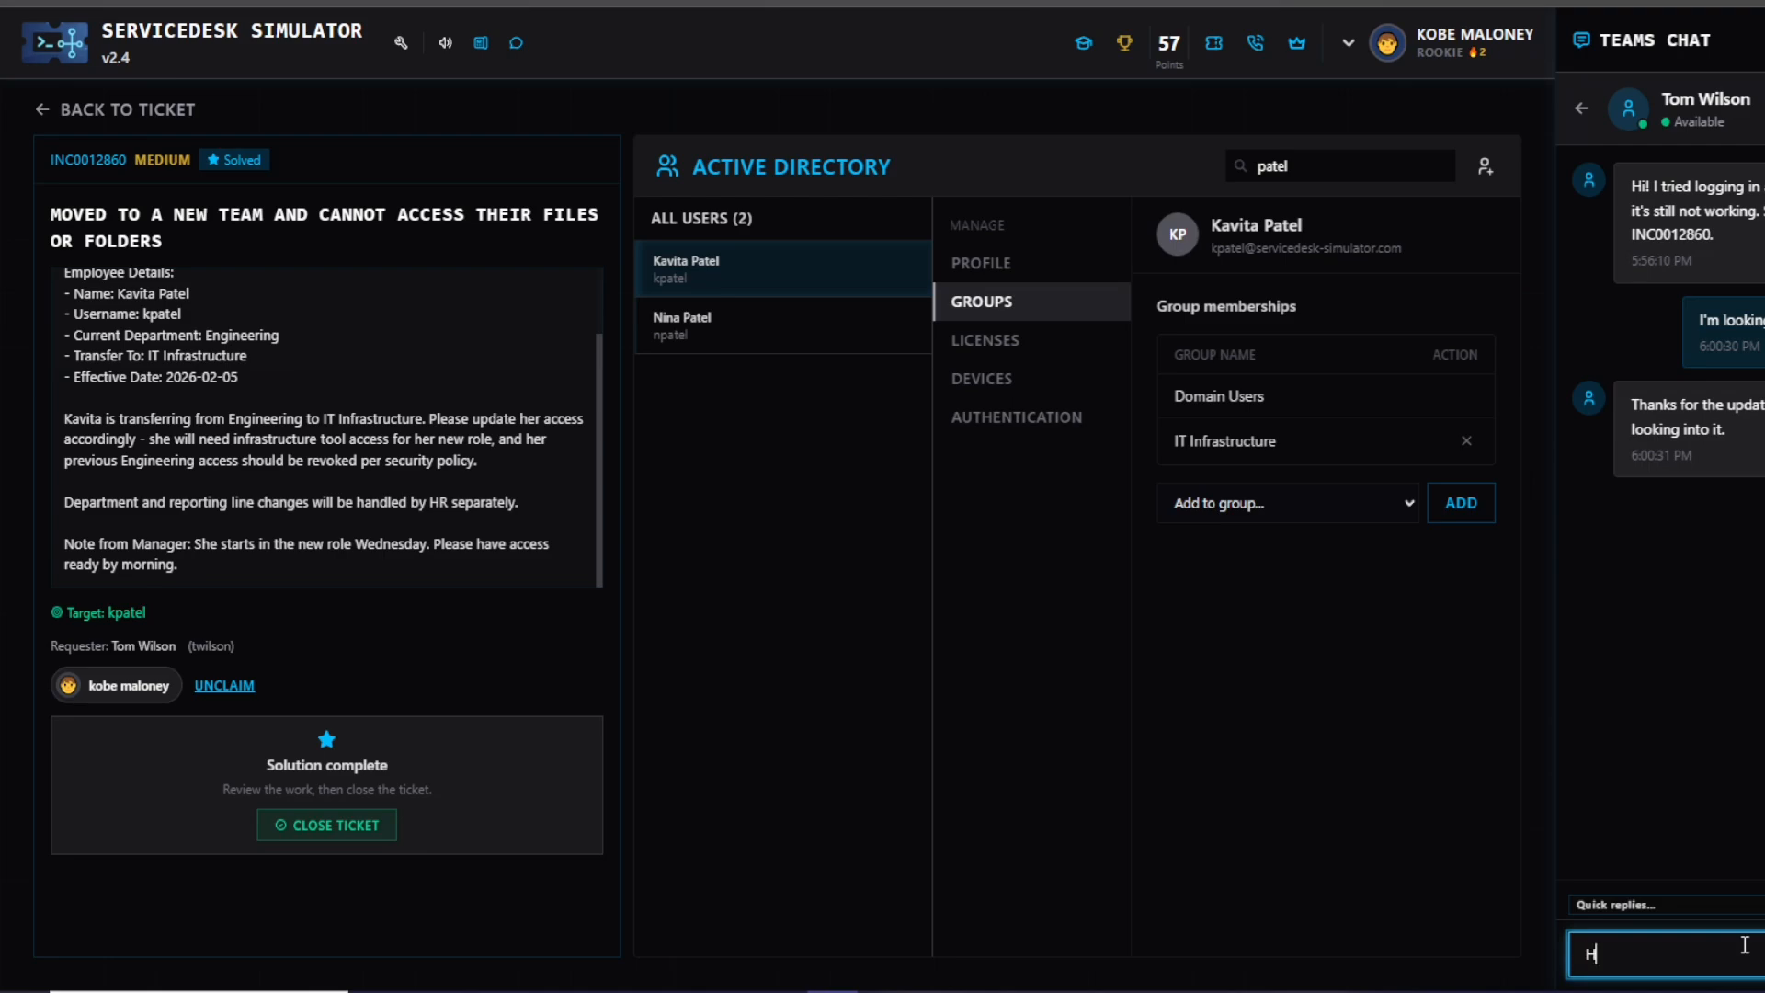
{"action": "type", "text": "ey, I"}
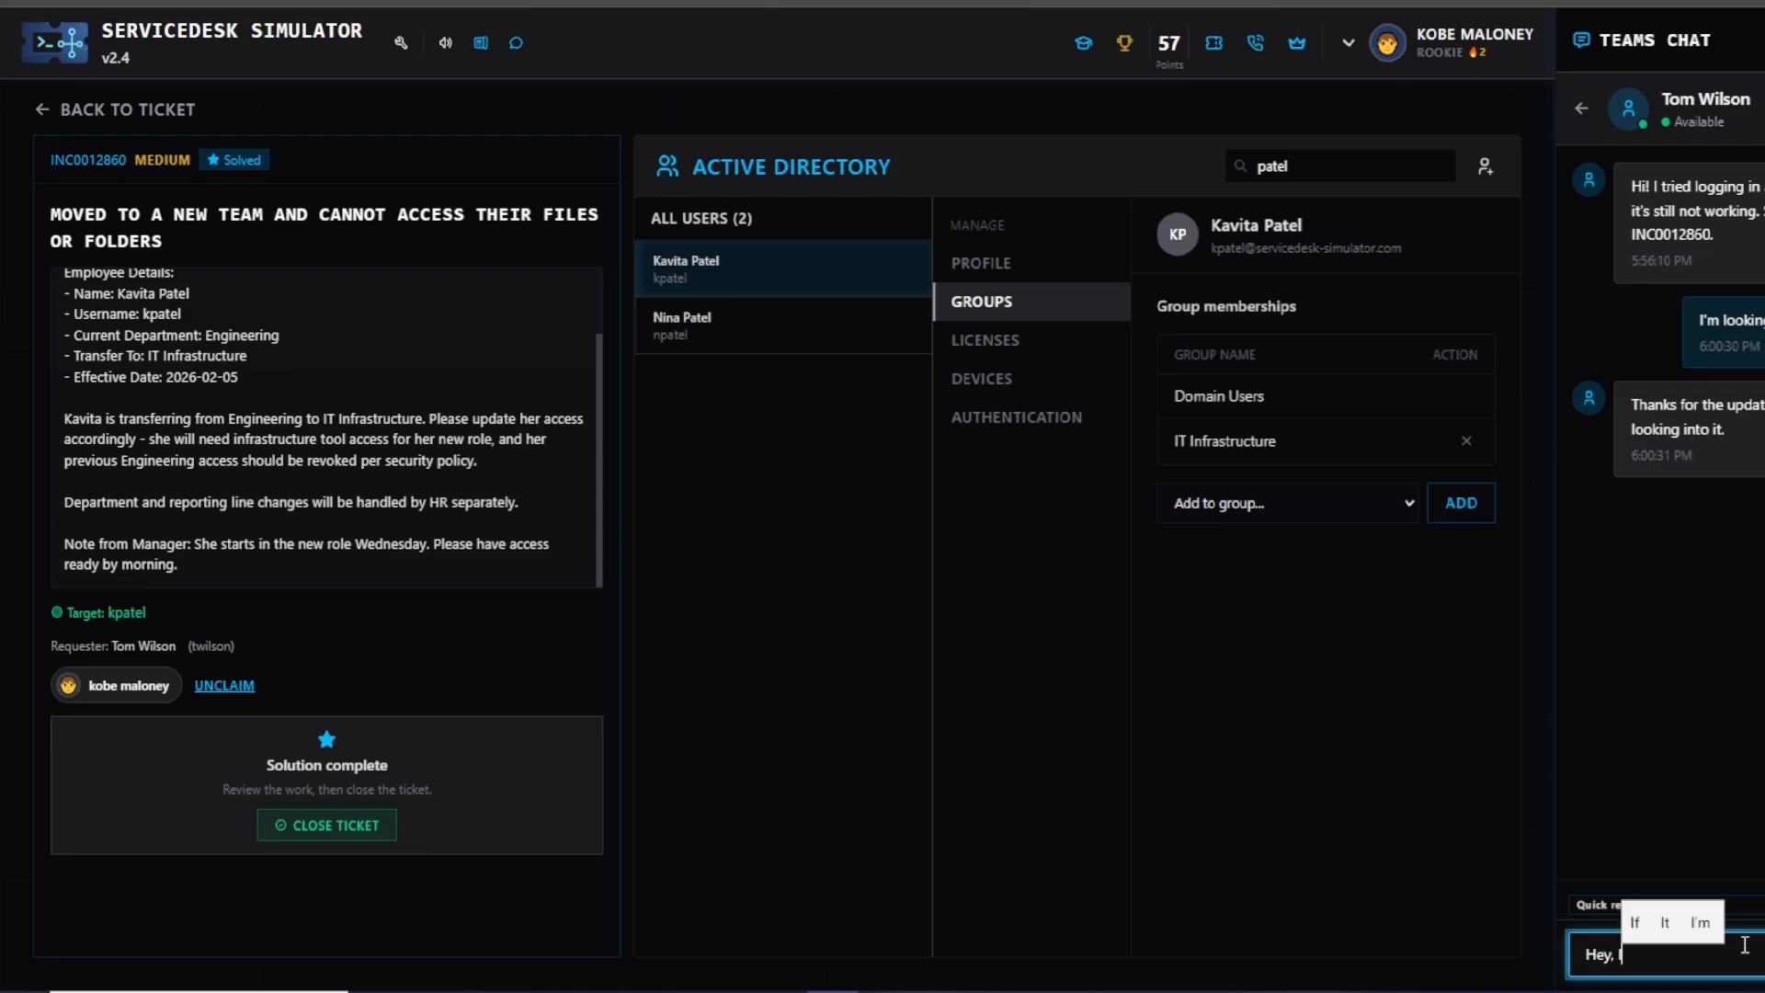
{"action": "type", "text": "'ve"}
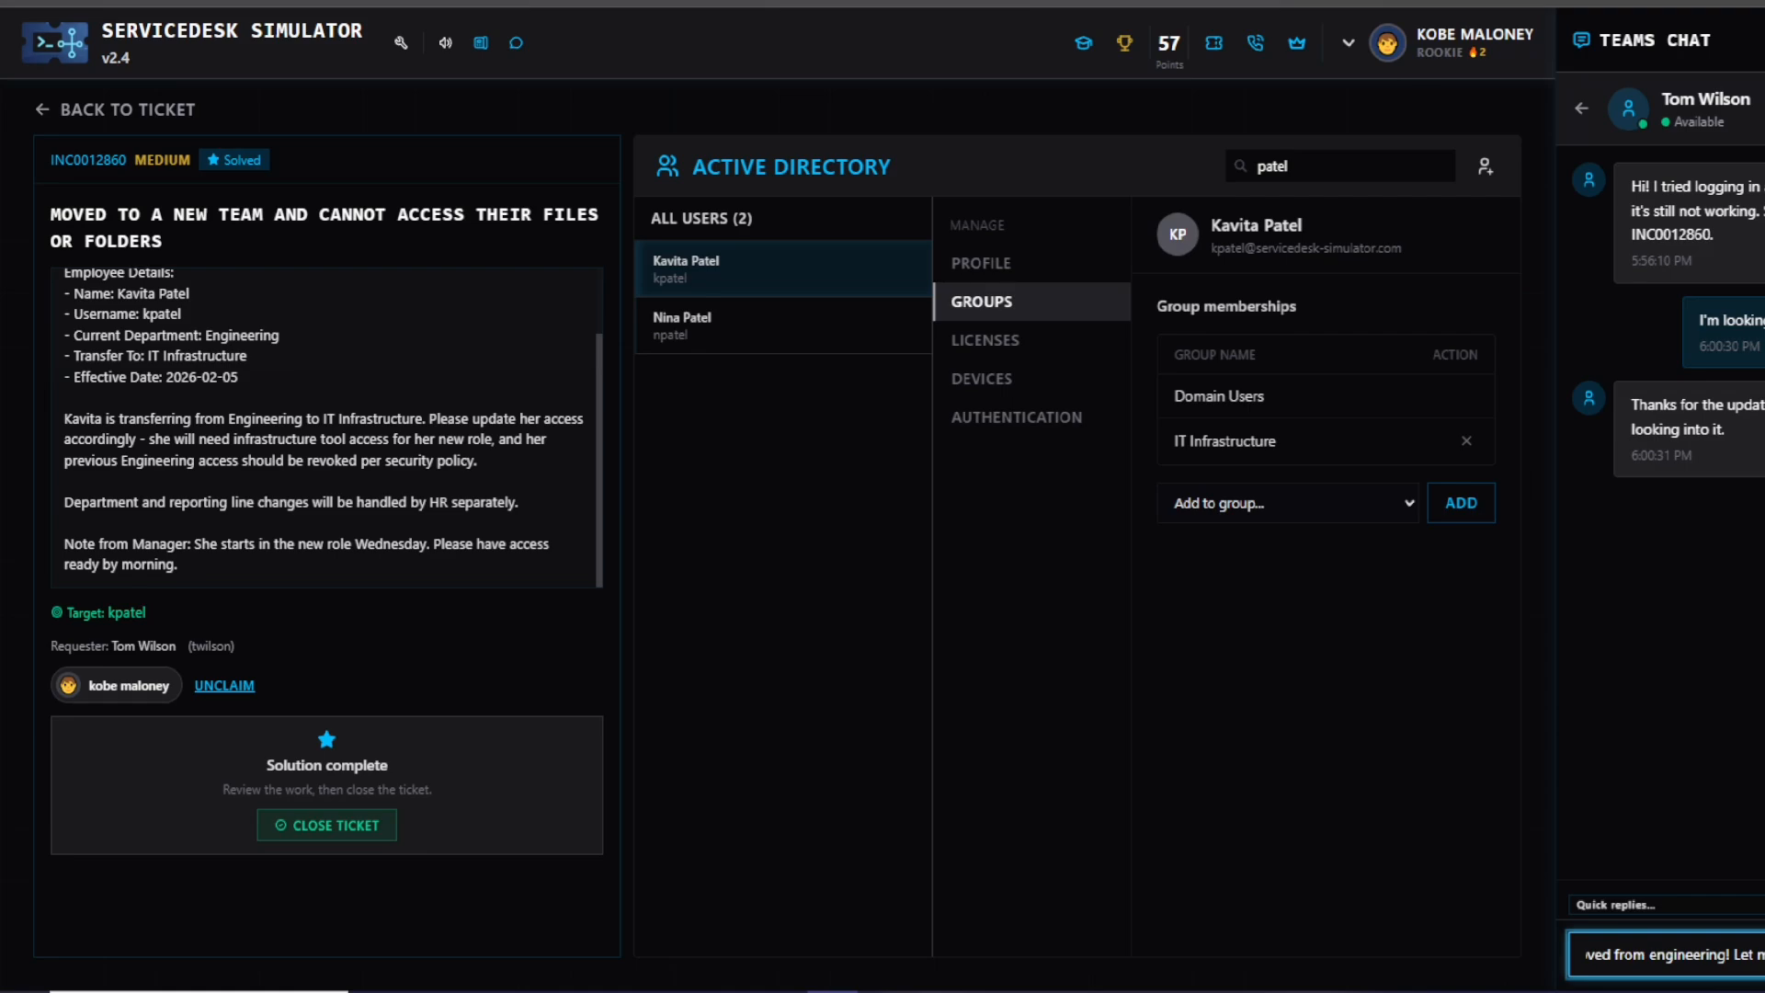
{"action": "type", "text": "engineering! Let me"}
{"action": "key", "text": "Return"}
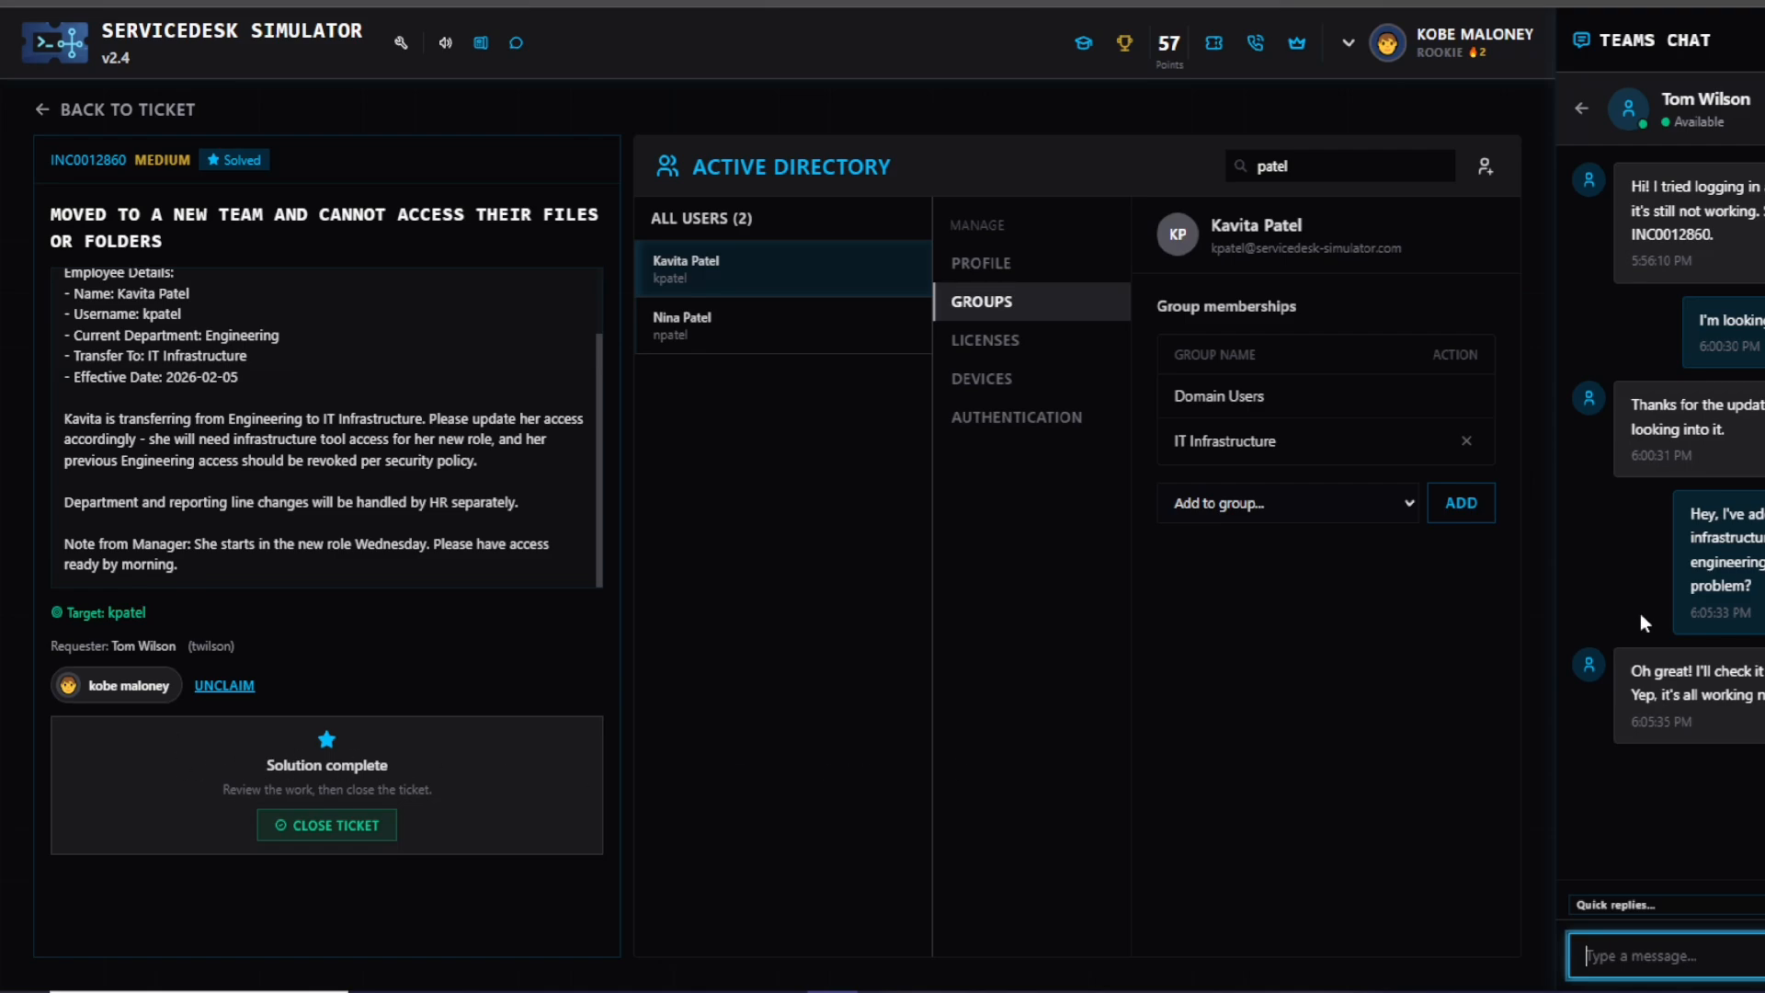
- Start closing the solved ticket and begin its resolution notes with "I first gathered information from the ticket itself"
{"action": "left_click", "coordinate": [370, 831]}
{"action": "left_click", "coordinate": [945, 524]}
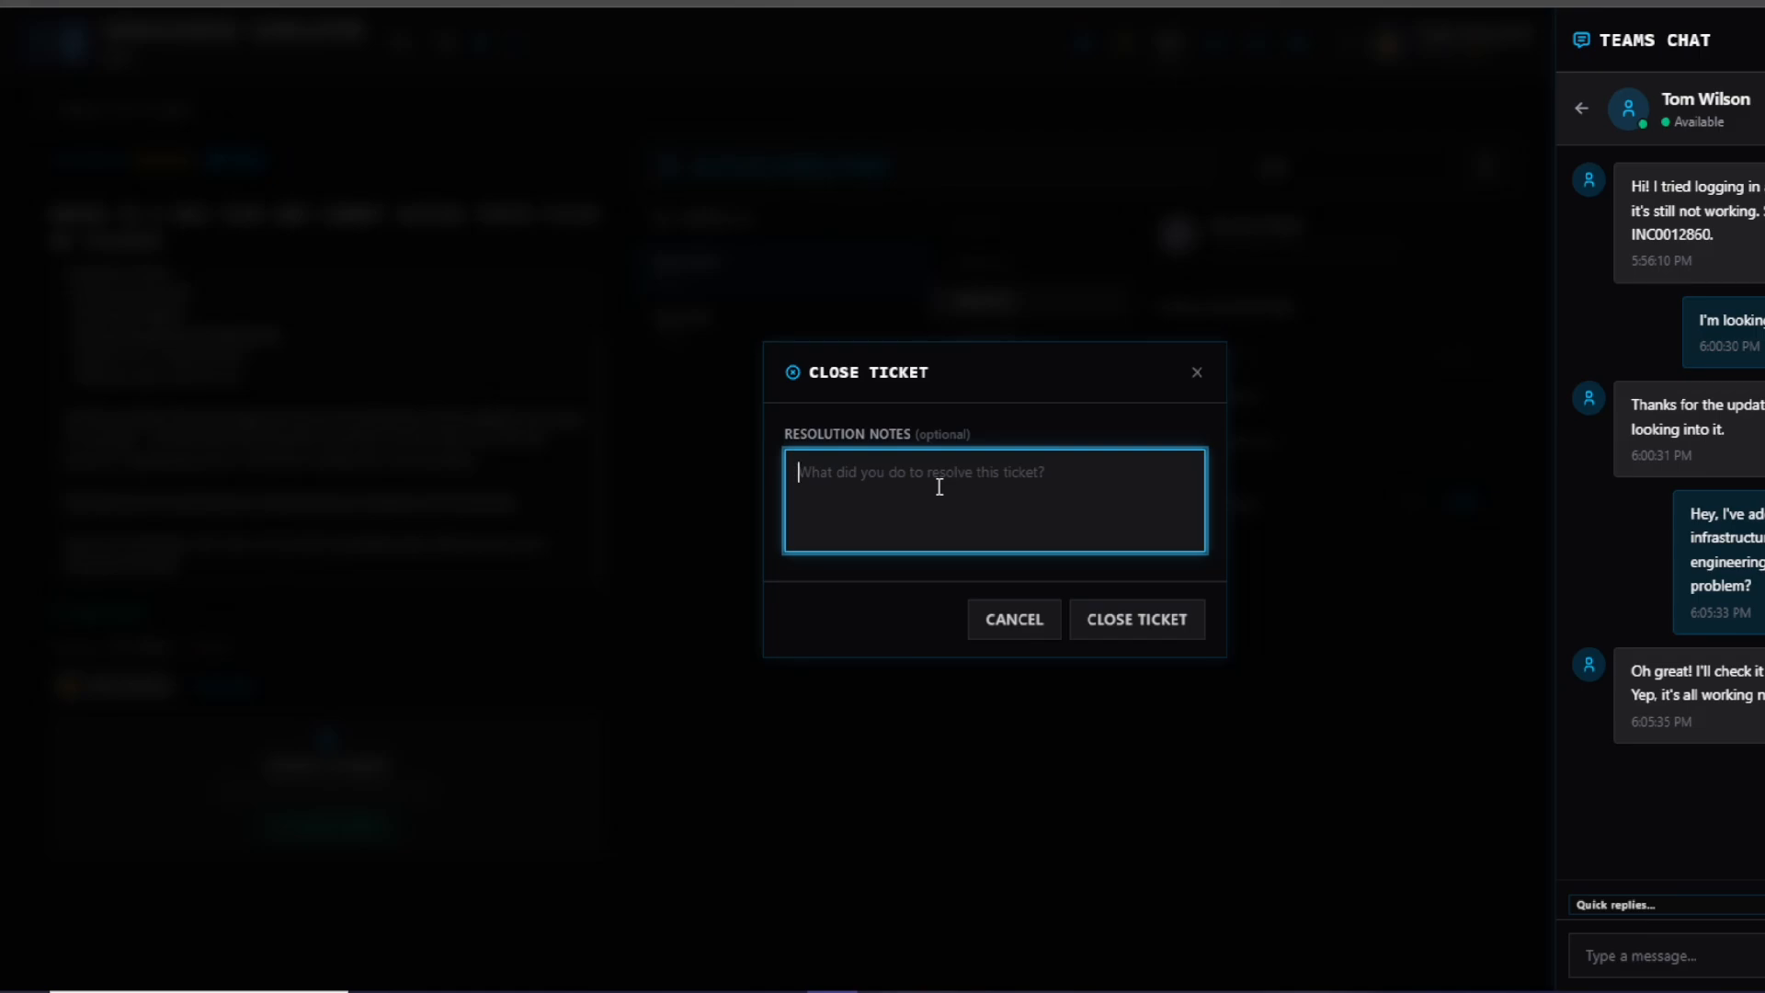
{"action": "type", "text": "I first gat"}
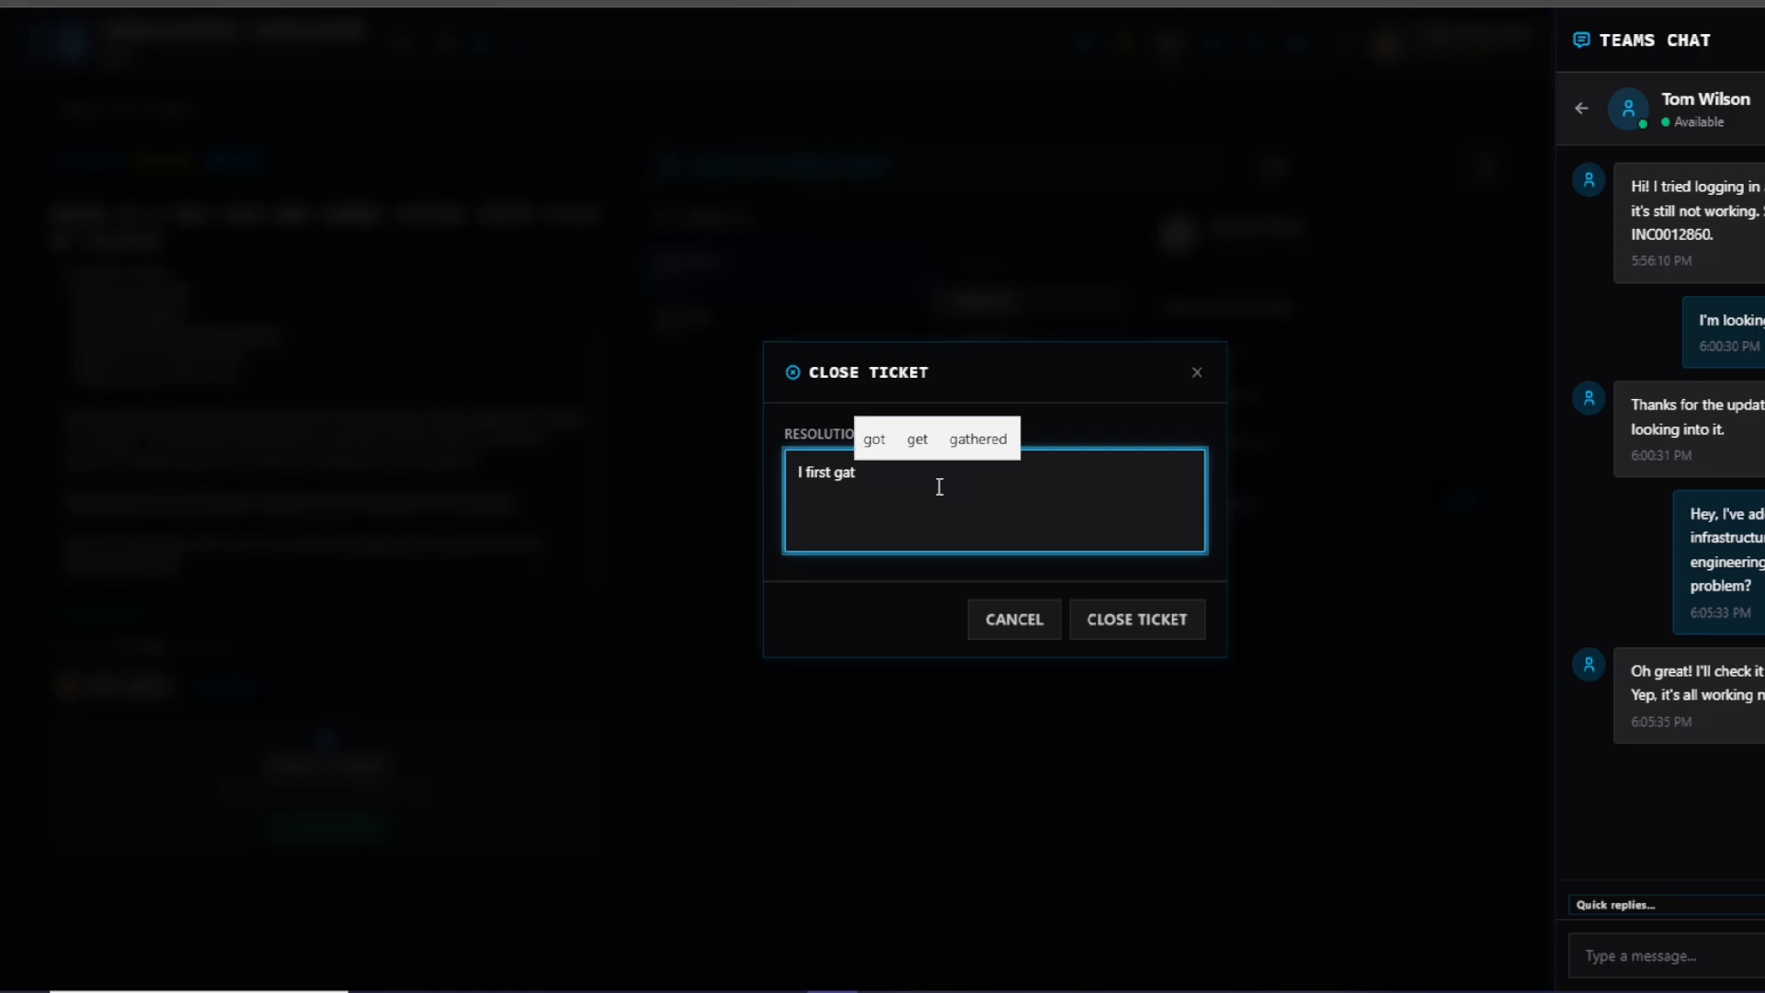
{"action": "type", "text": "hered inform"}
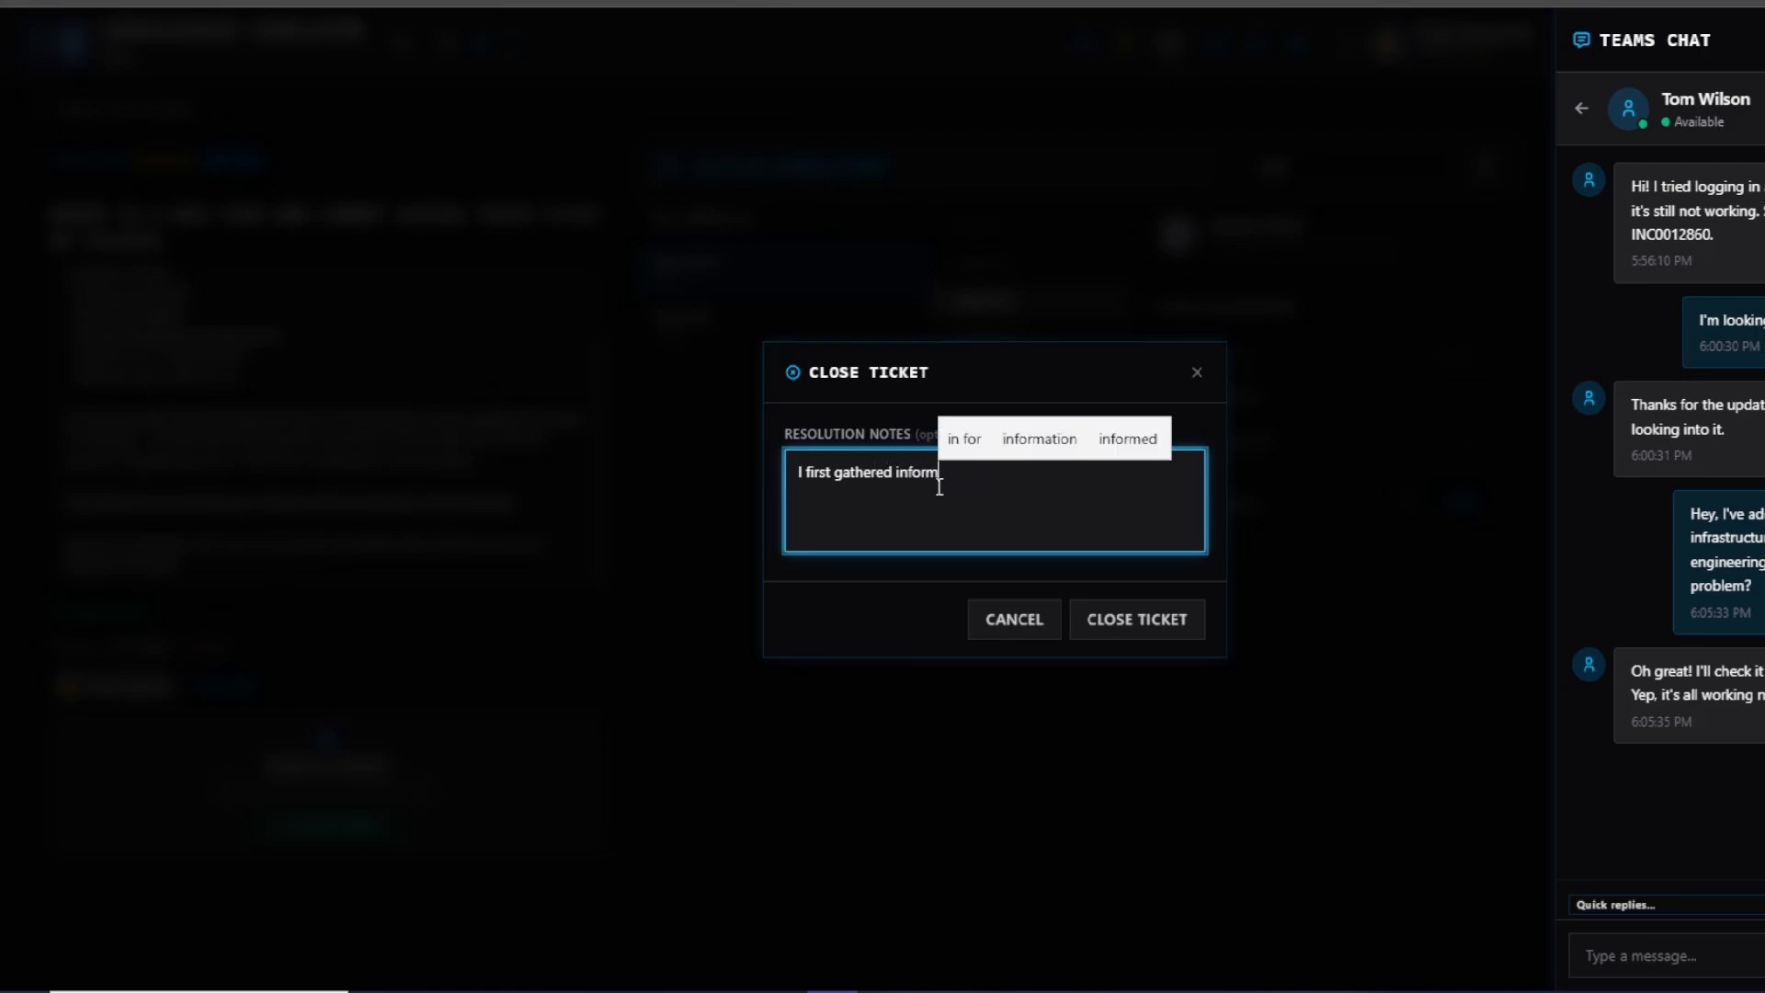
{"action": "type", "text": "ation from "}
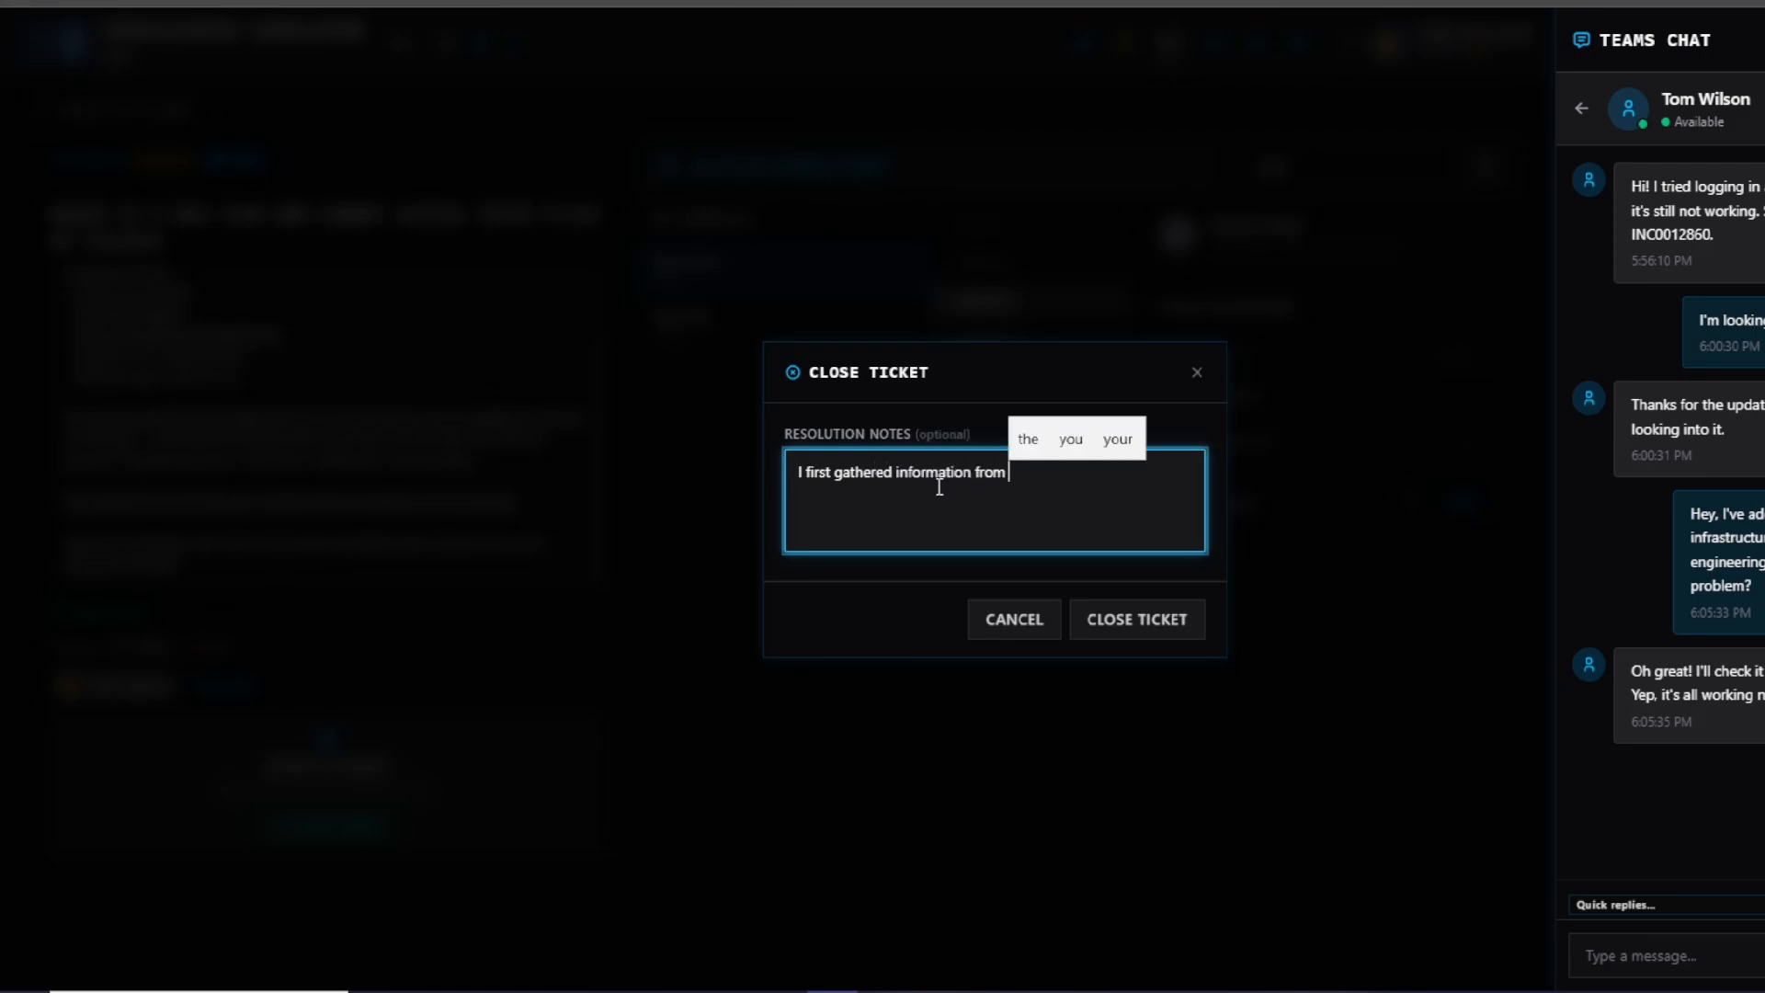
{"action": "type", "text": "the"}
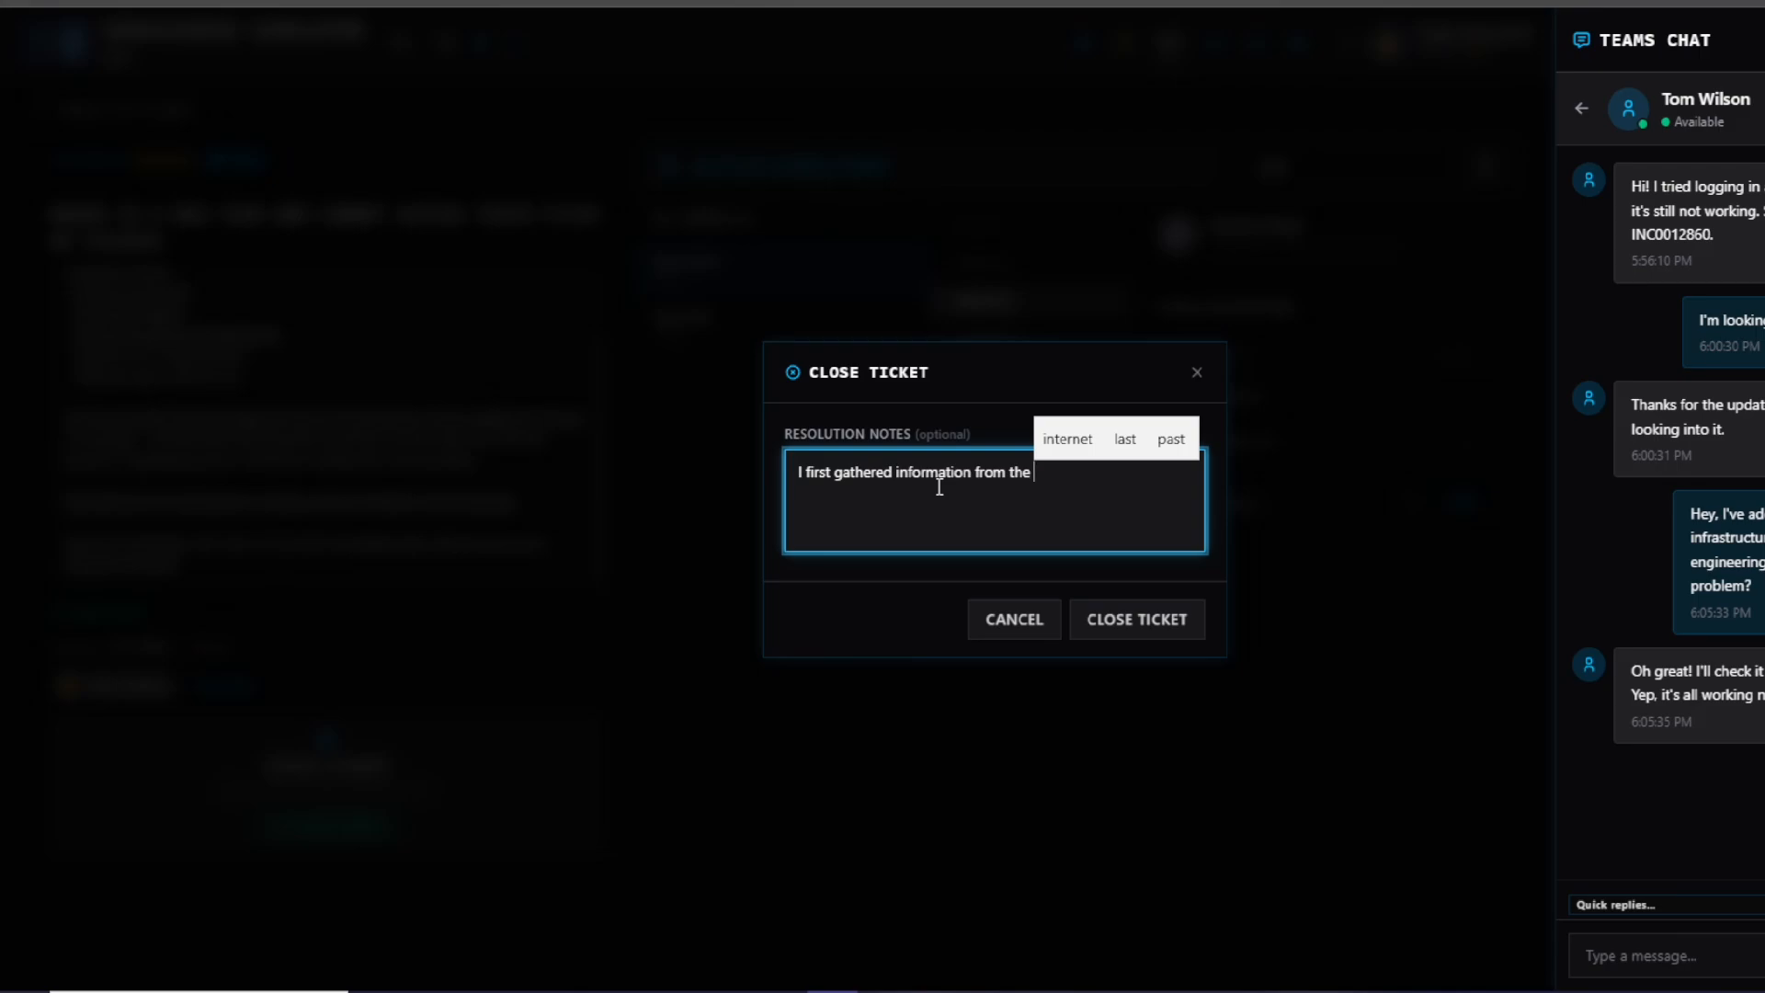
{"action": "type", "text": "ticket"}
{"action": "key", "text": "BackSpace"}
{"action": "key", "text": "BackSpace"}
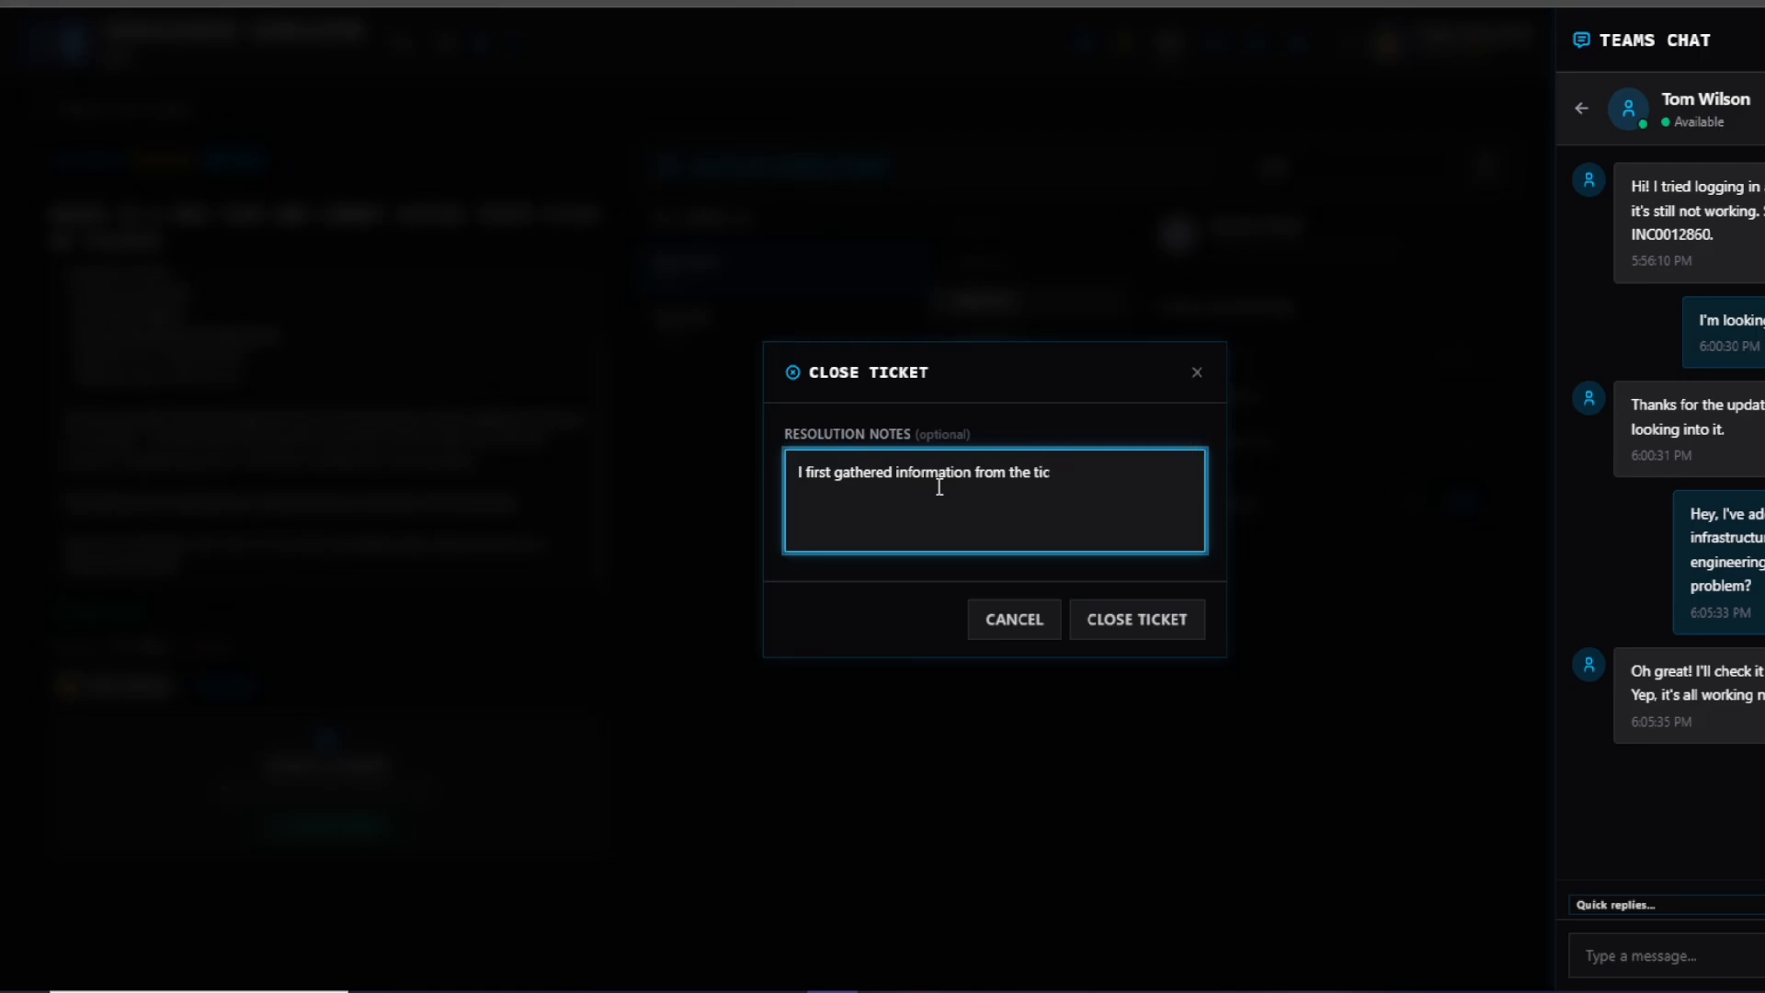
{"action": "type", "text": "ket itself "}
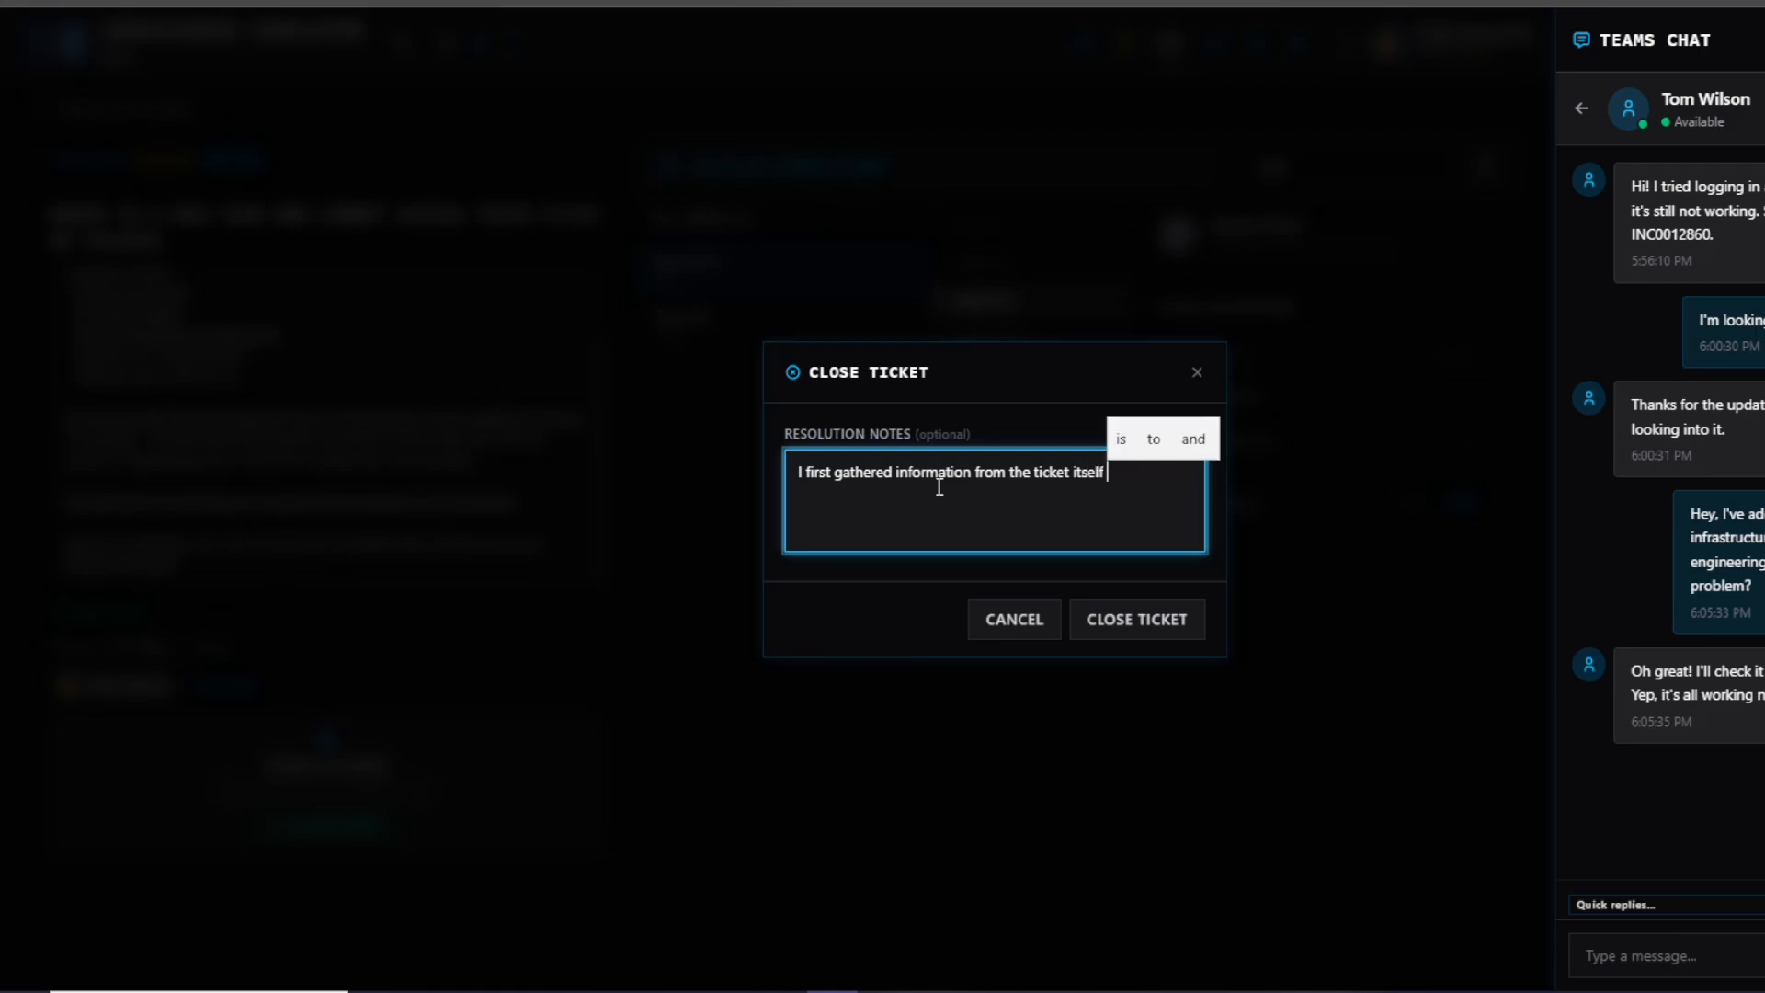
- Continue the resolution notes with "and then I located where the group permissions were at."
{"action": "type", "text": "and"}
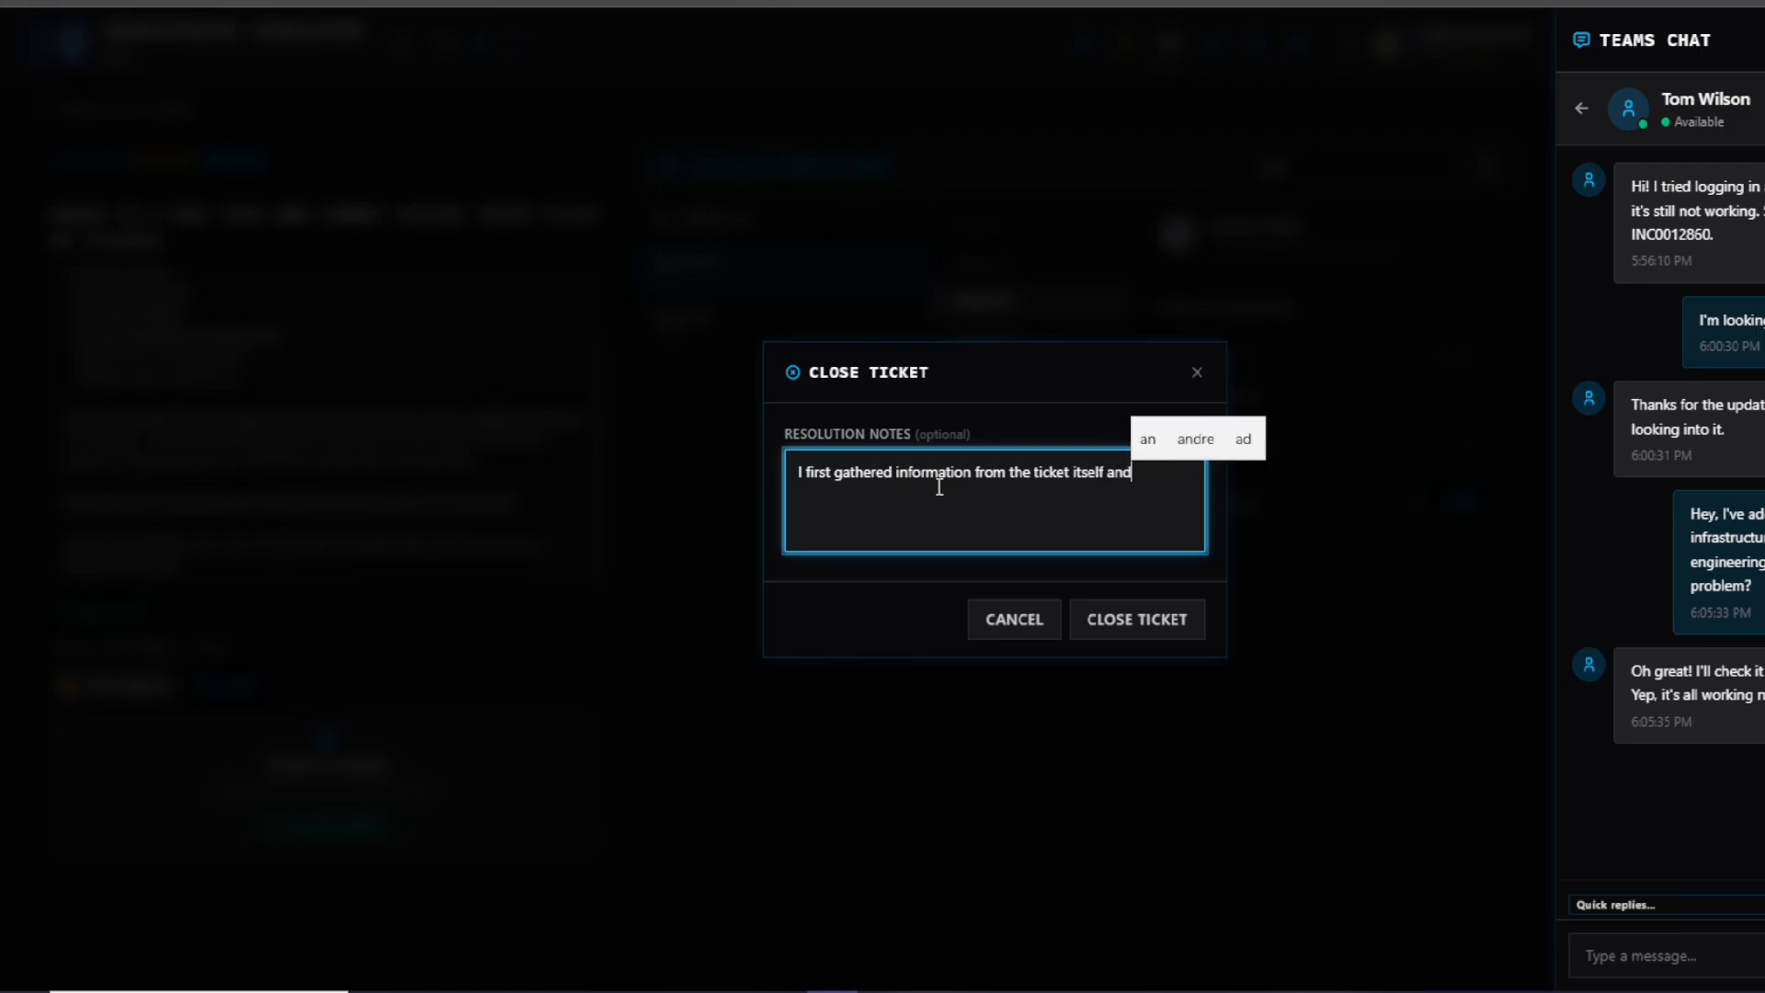
{"action": "type", "text": " then "}
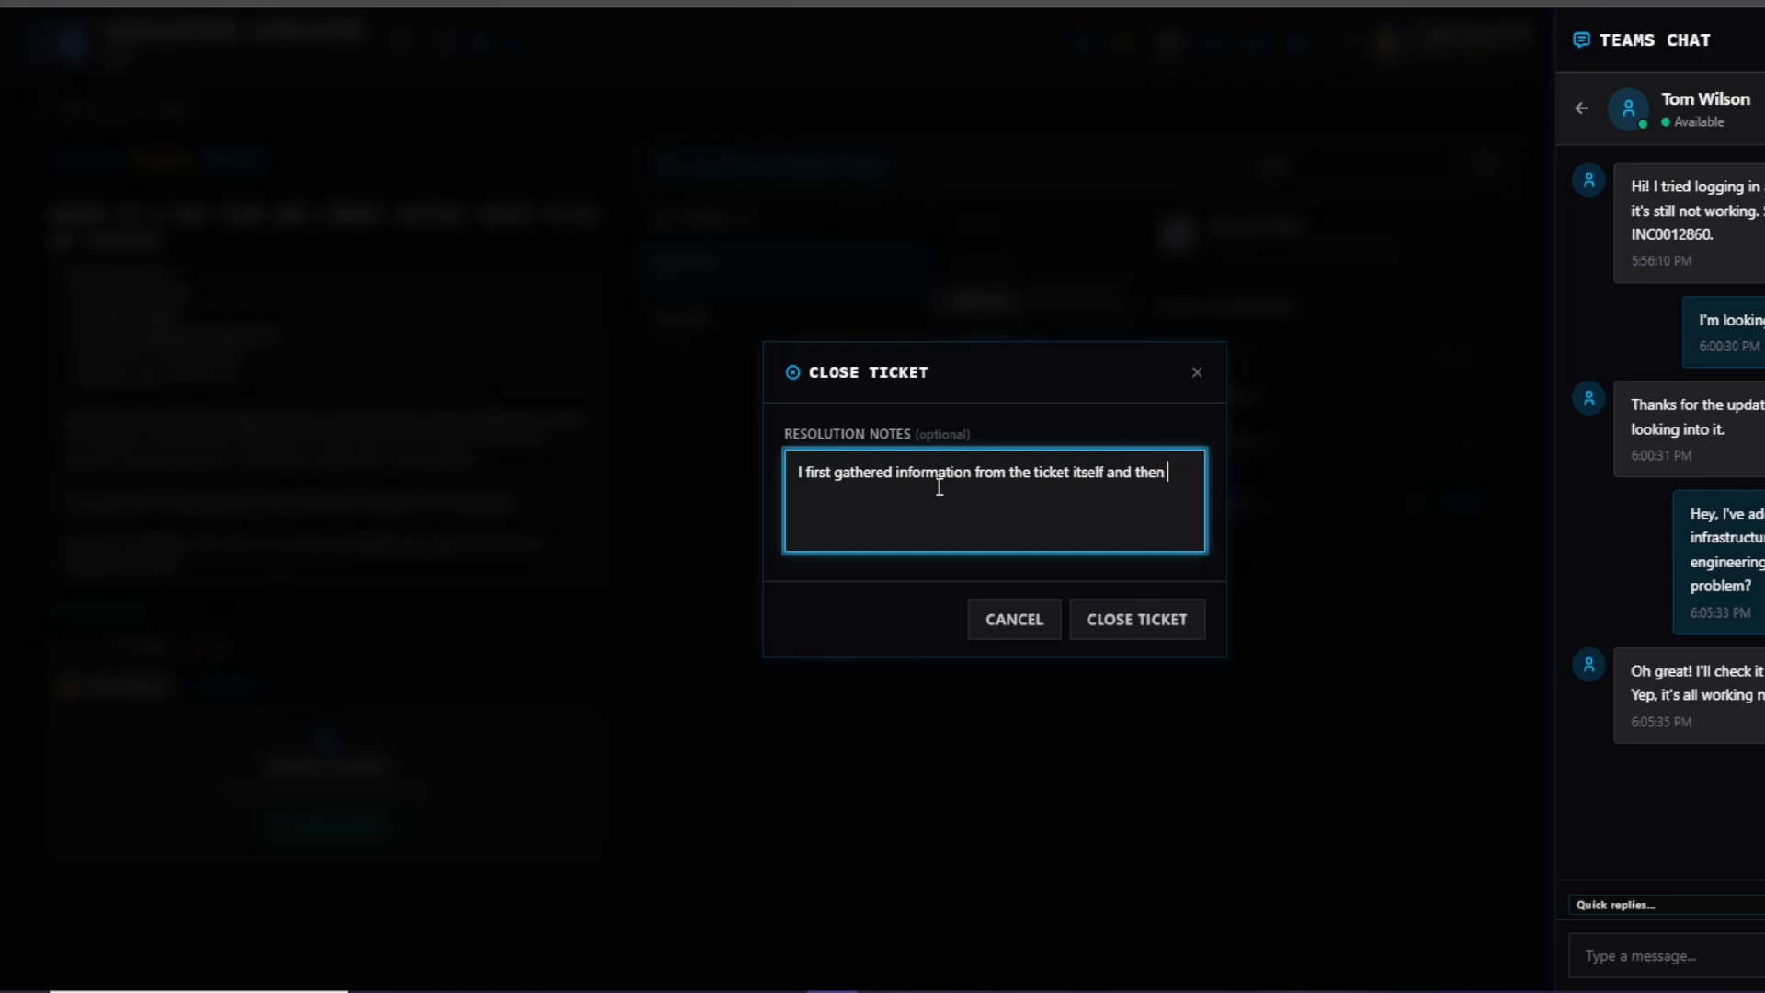
{"action": "type", "text": "I located t"}
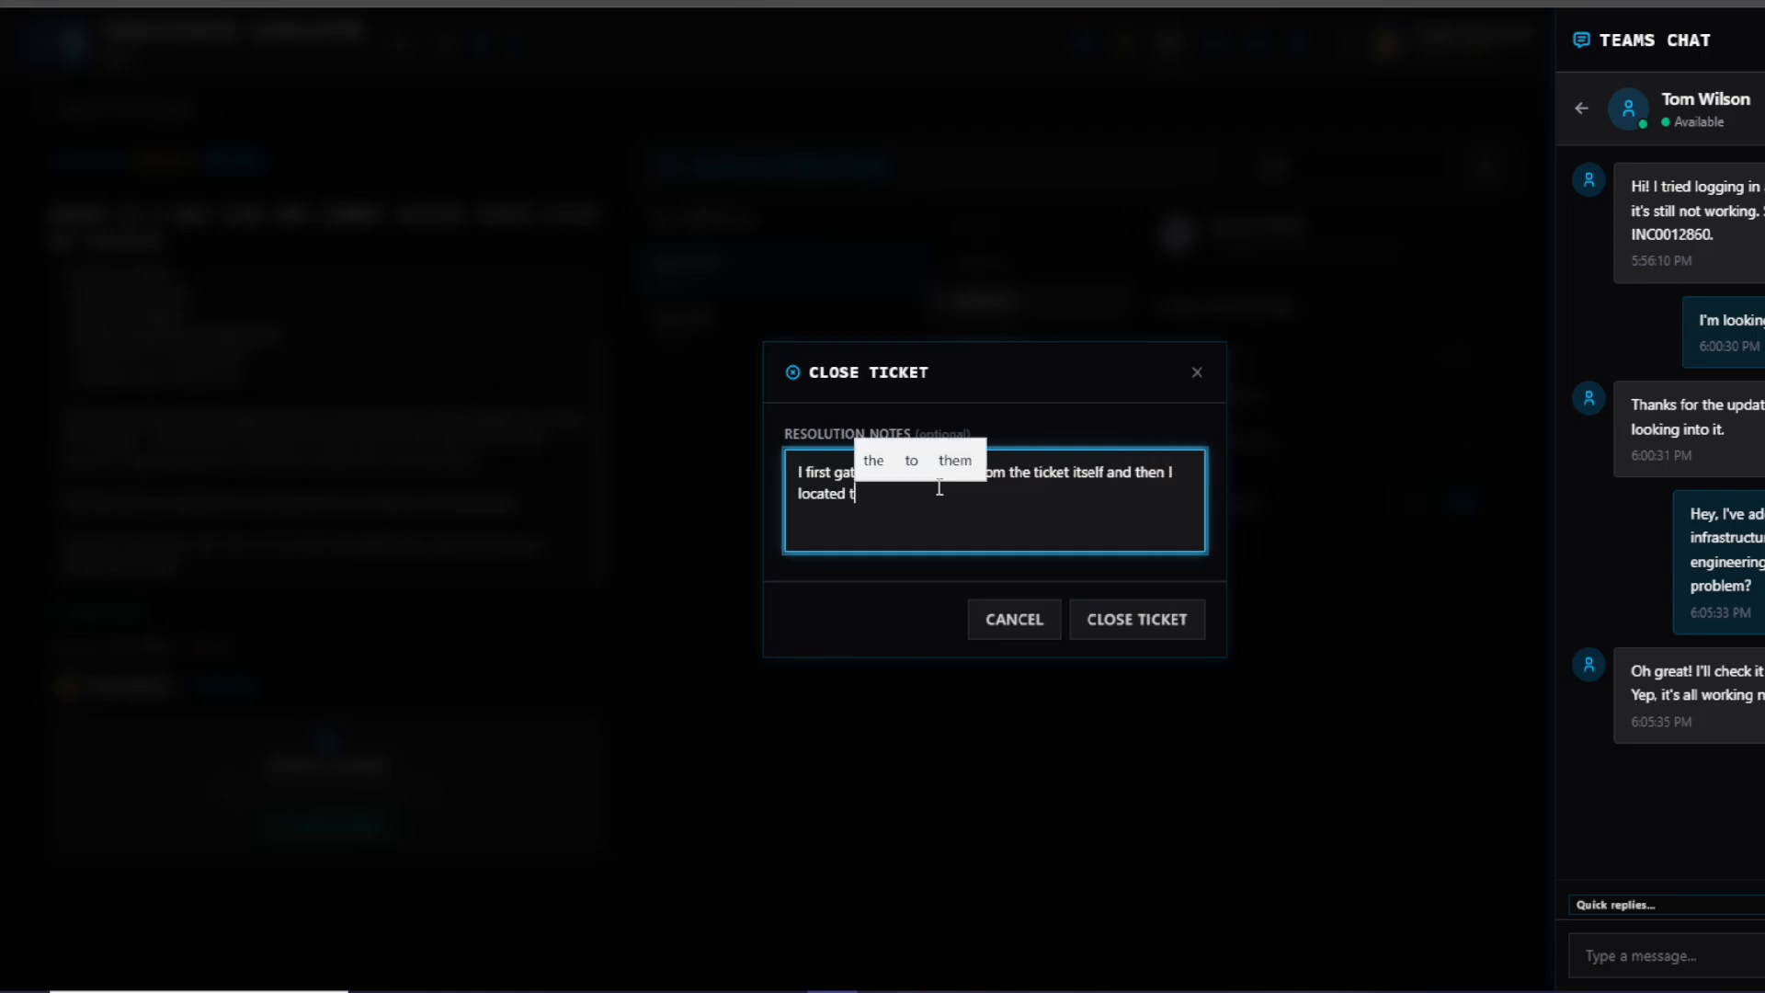
{"action": "key", "text": "BackSpace"}
{"action": "type", "text": "we"}
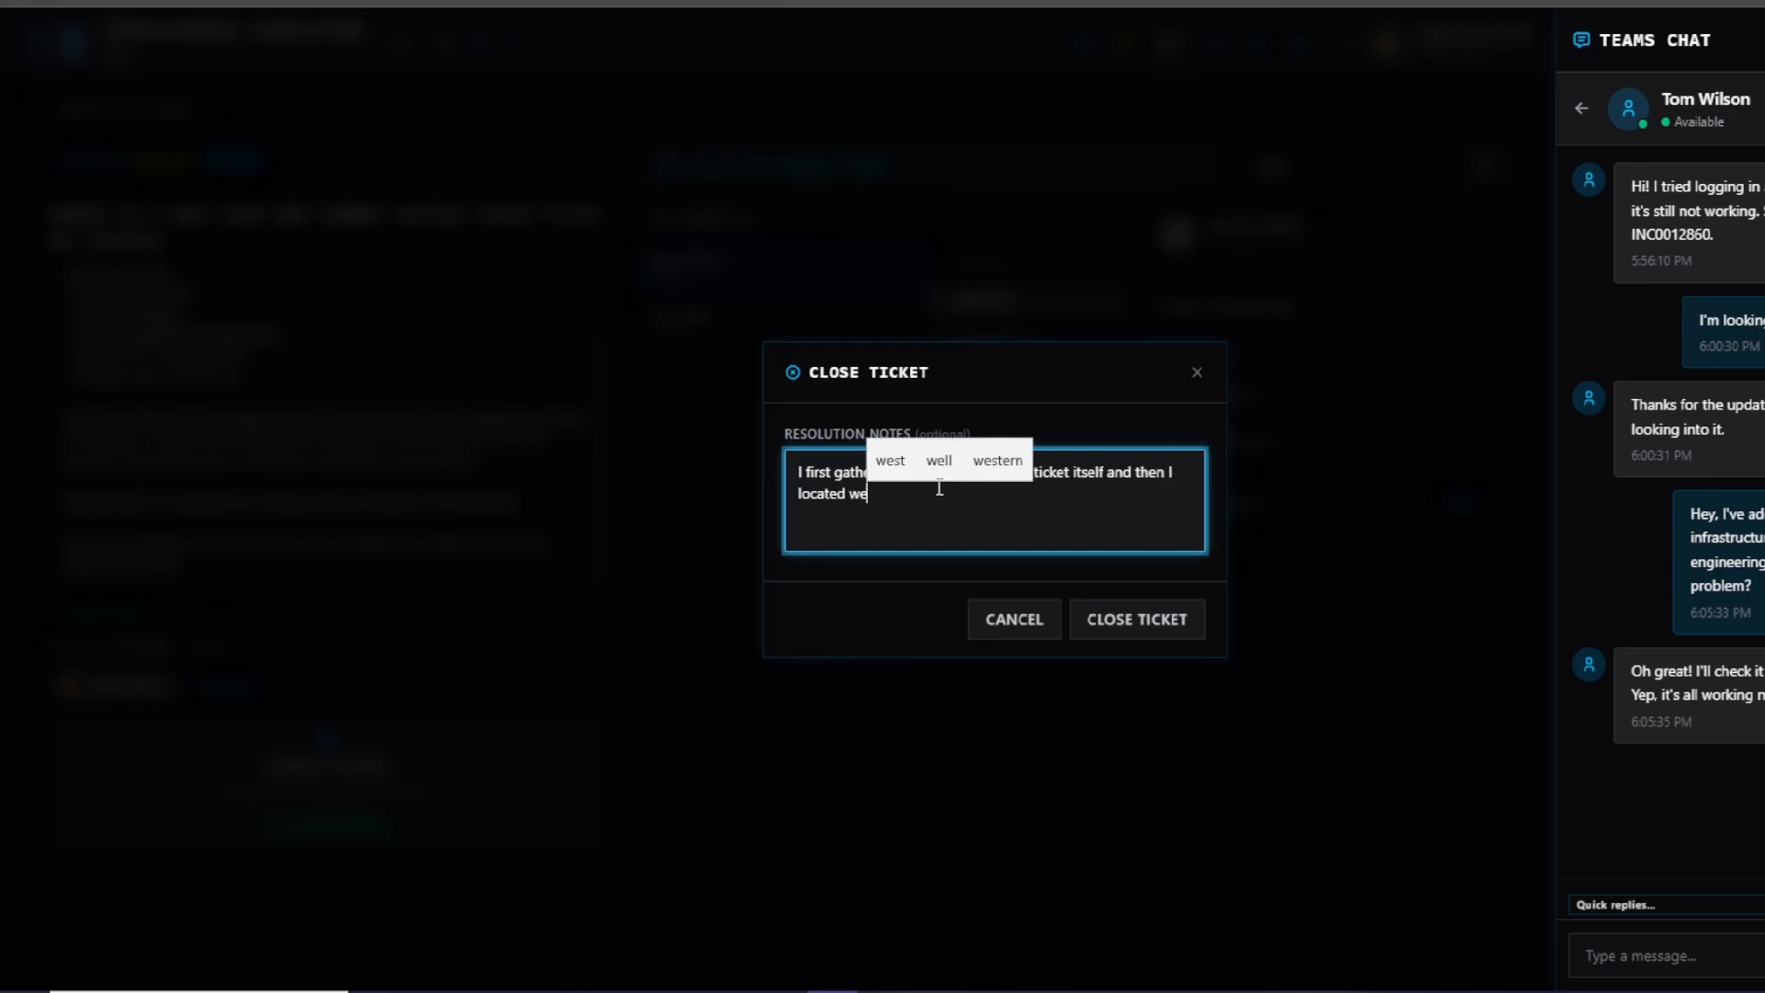
{"action": "key", "text": "BackSpace"}
{"action": "type", "text": "here th"}
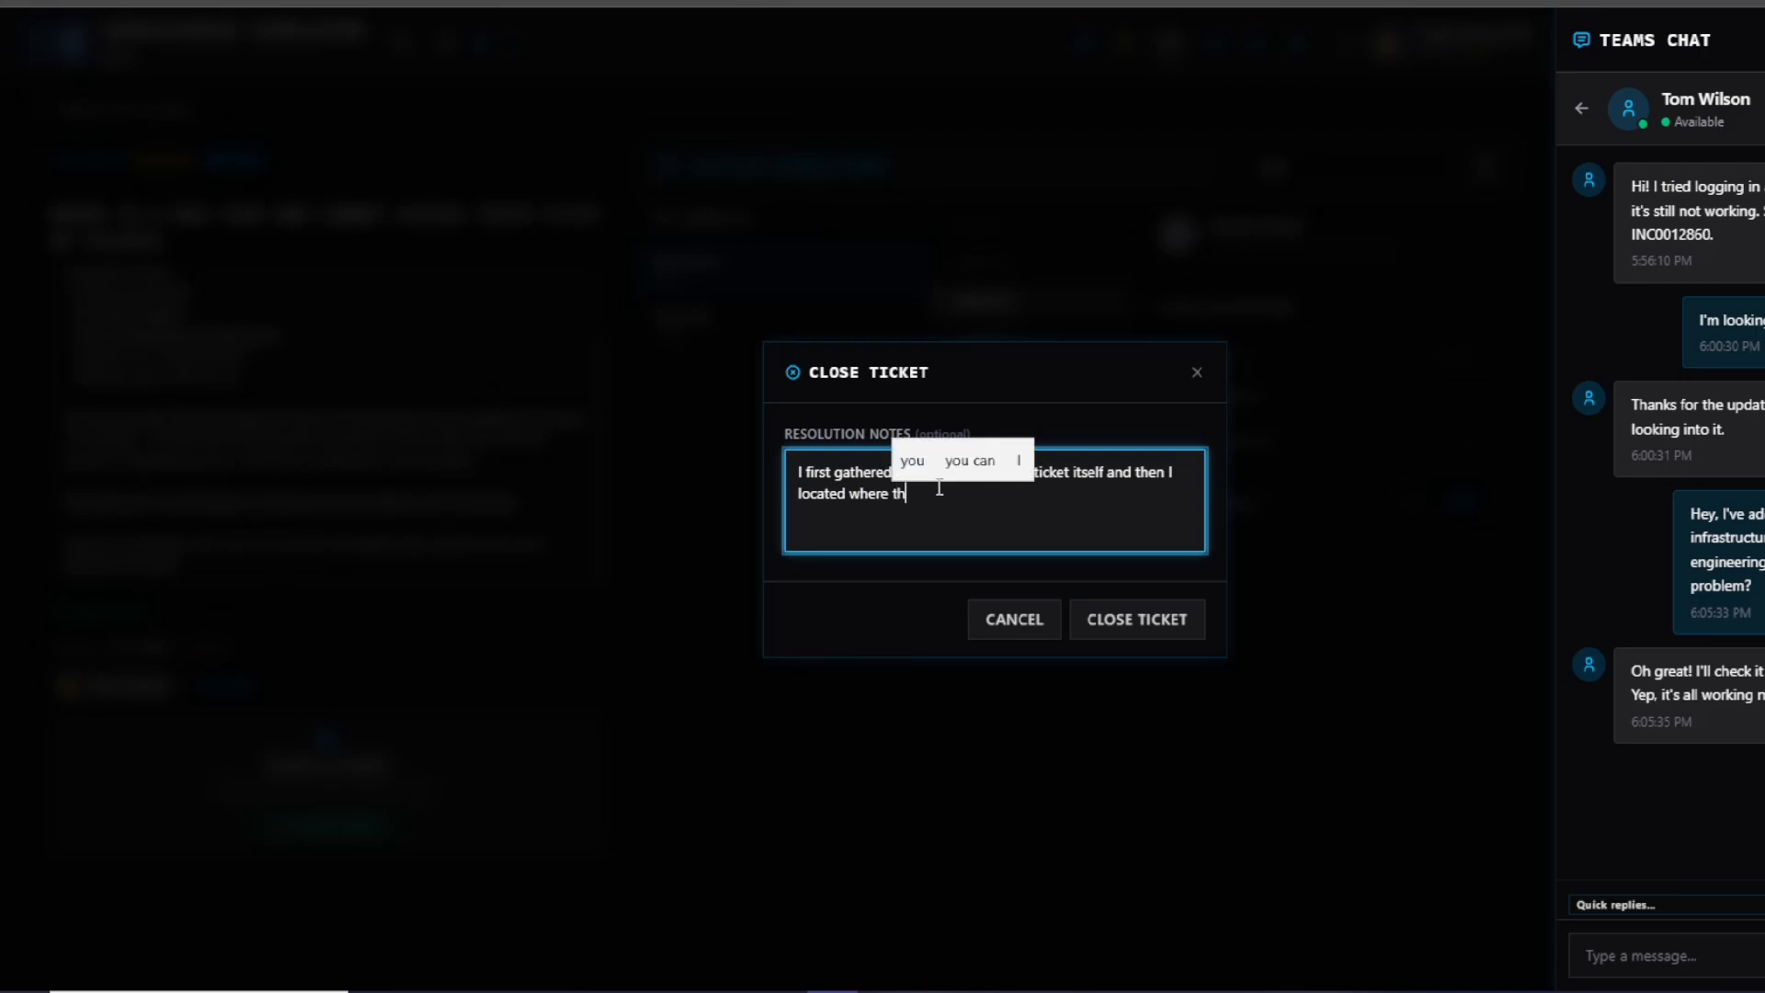
{"action": "type", "text": "e group per"}
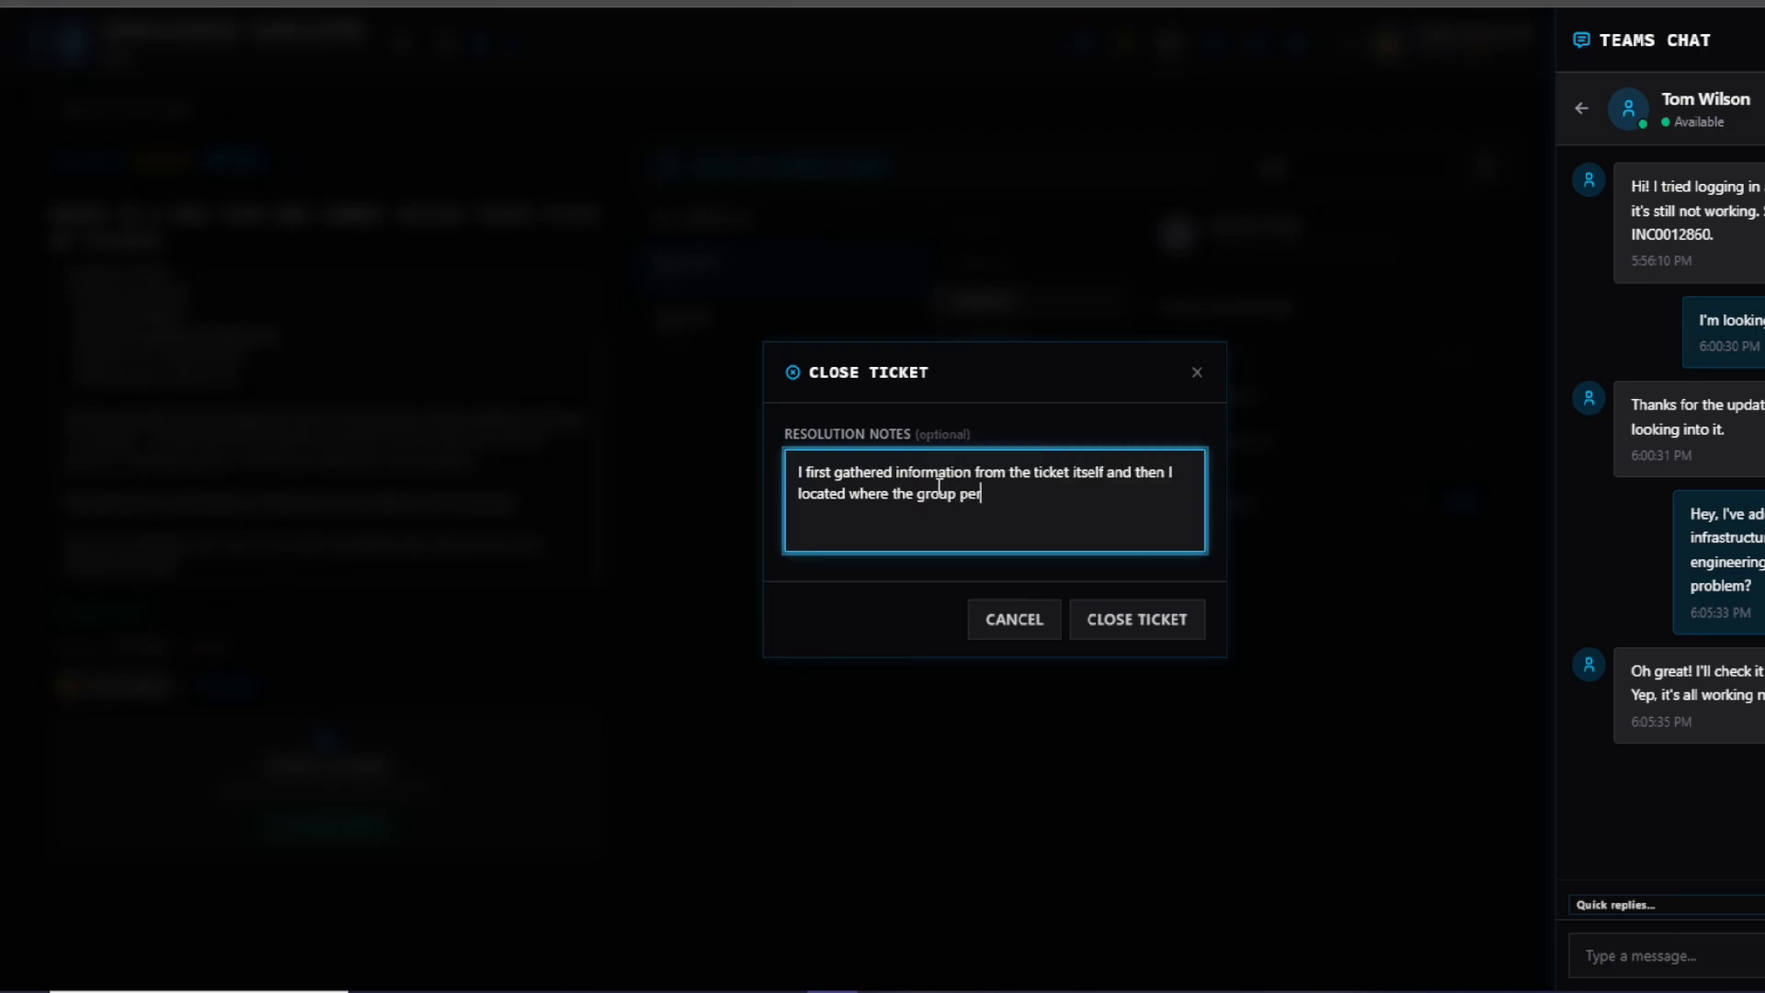
{"action": "type", "text": "missions w"}
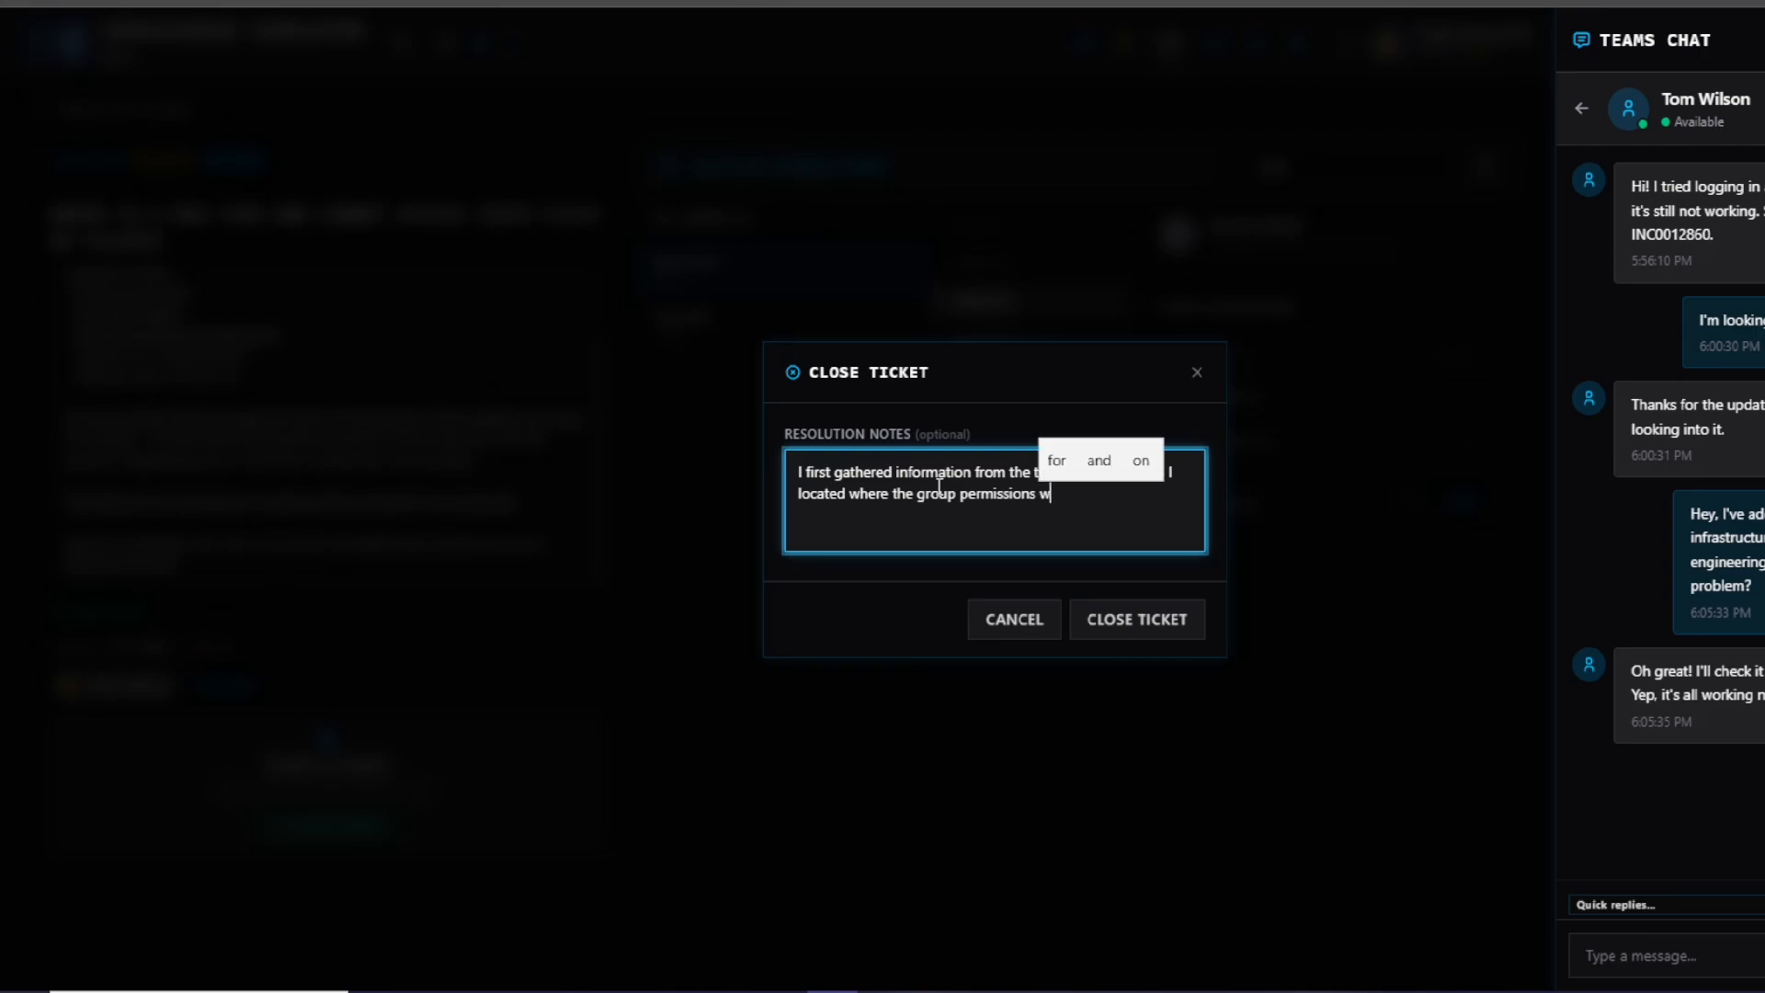
{"action": "type", "text": "ere"}
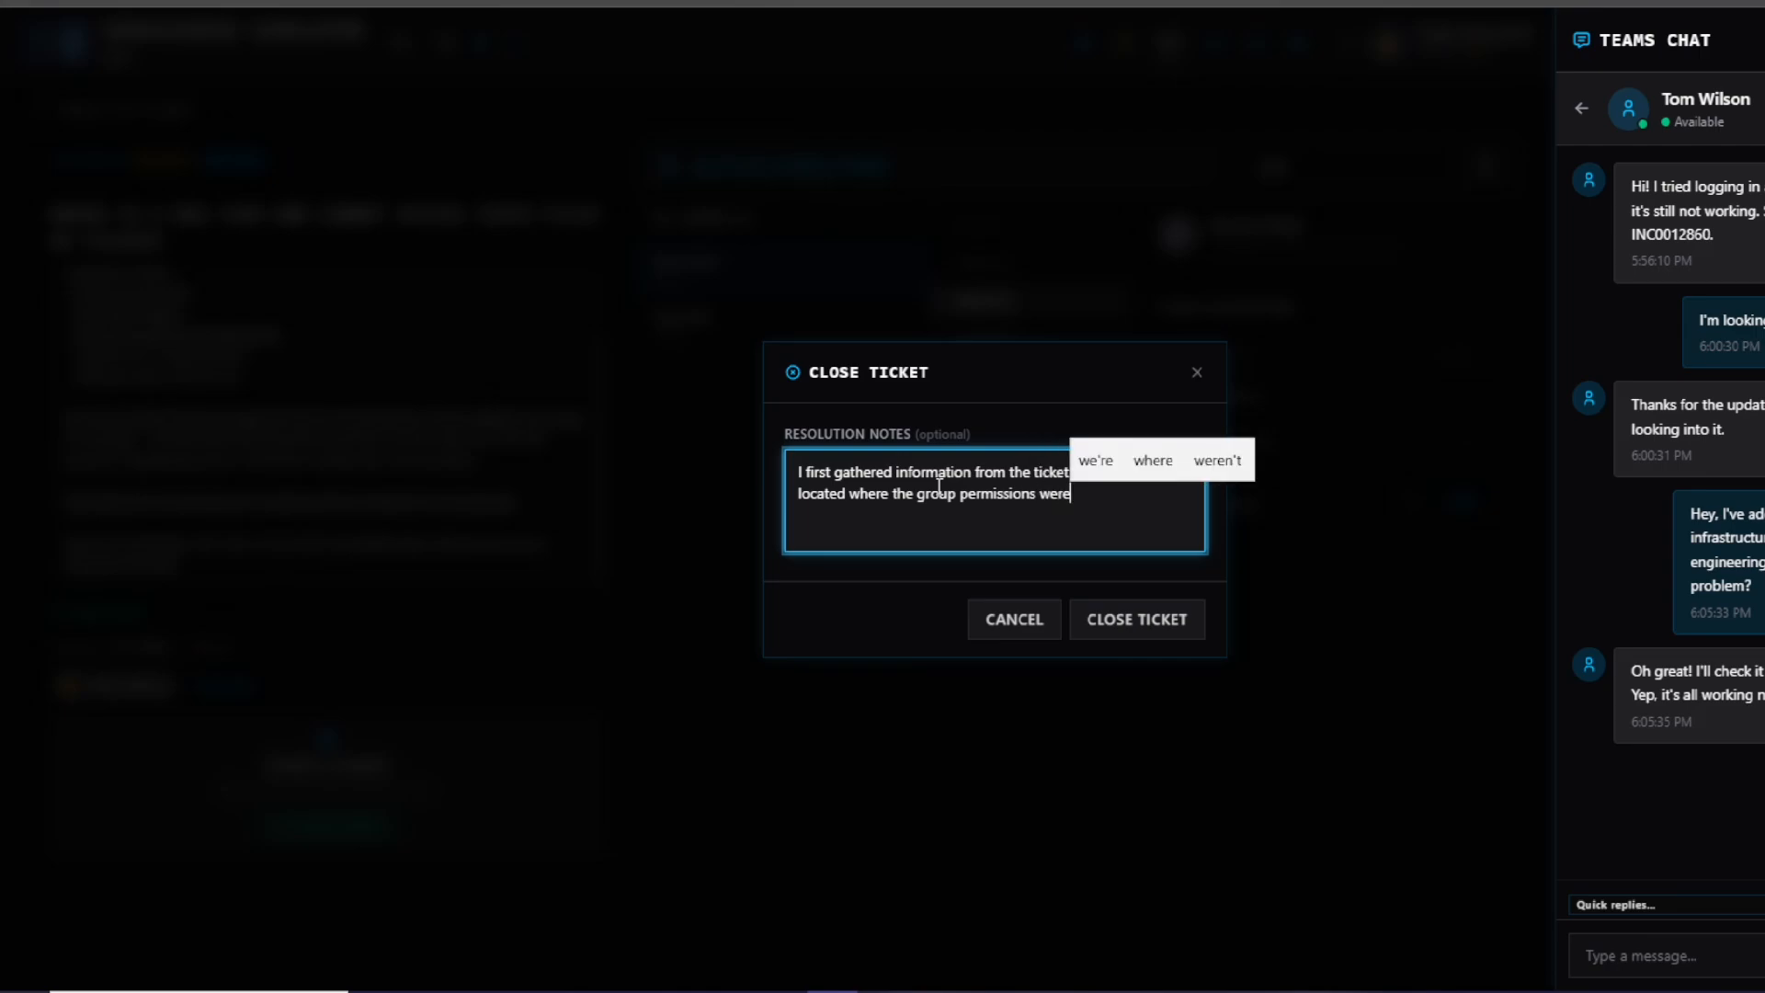
{"action": "type", "text": " at."}
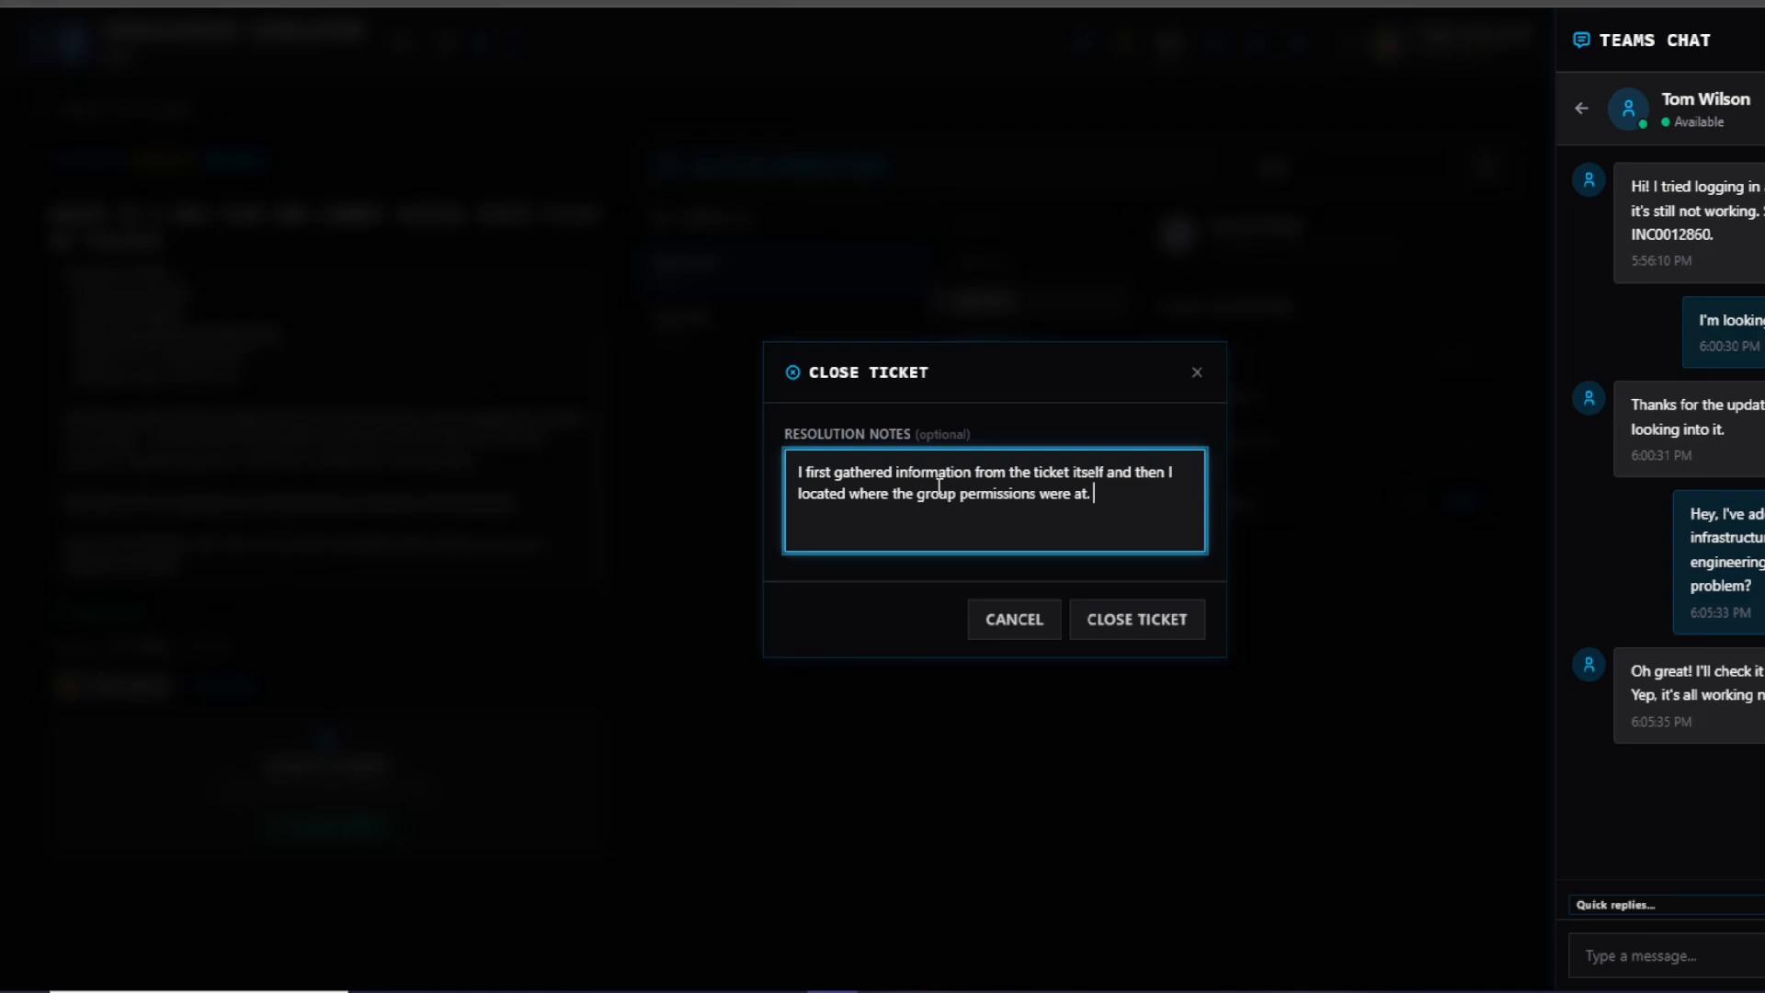
- Add "From there I did as they requested" to the resolution notes
{"action": "type", "text": "From there"}
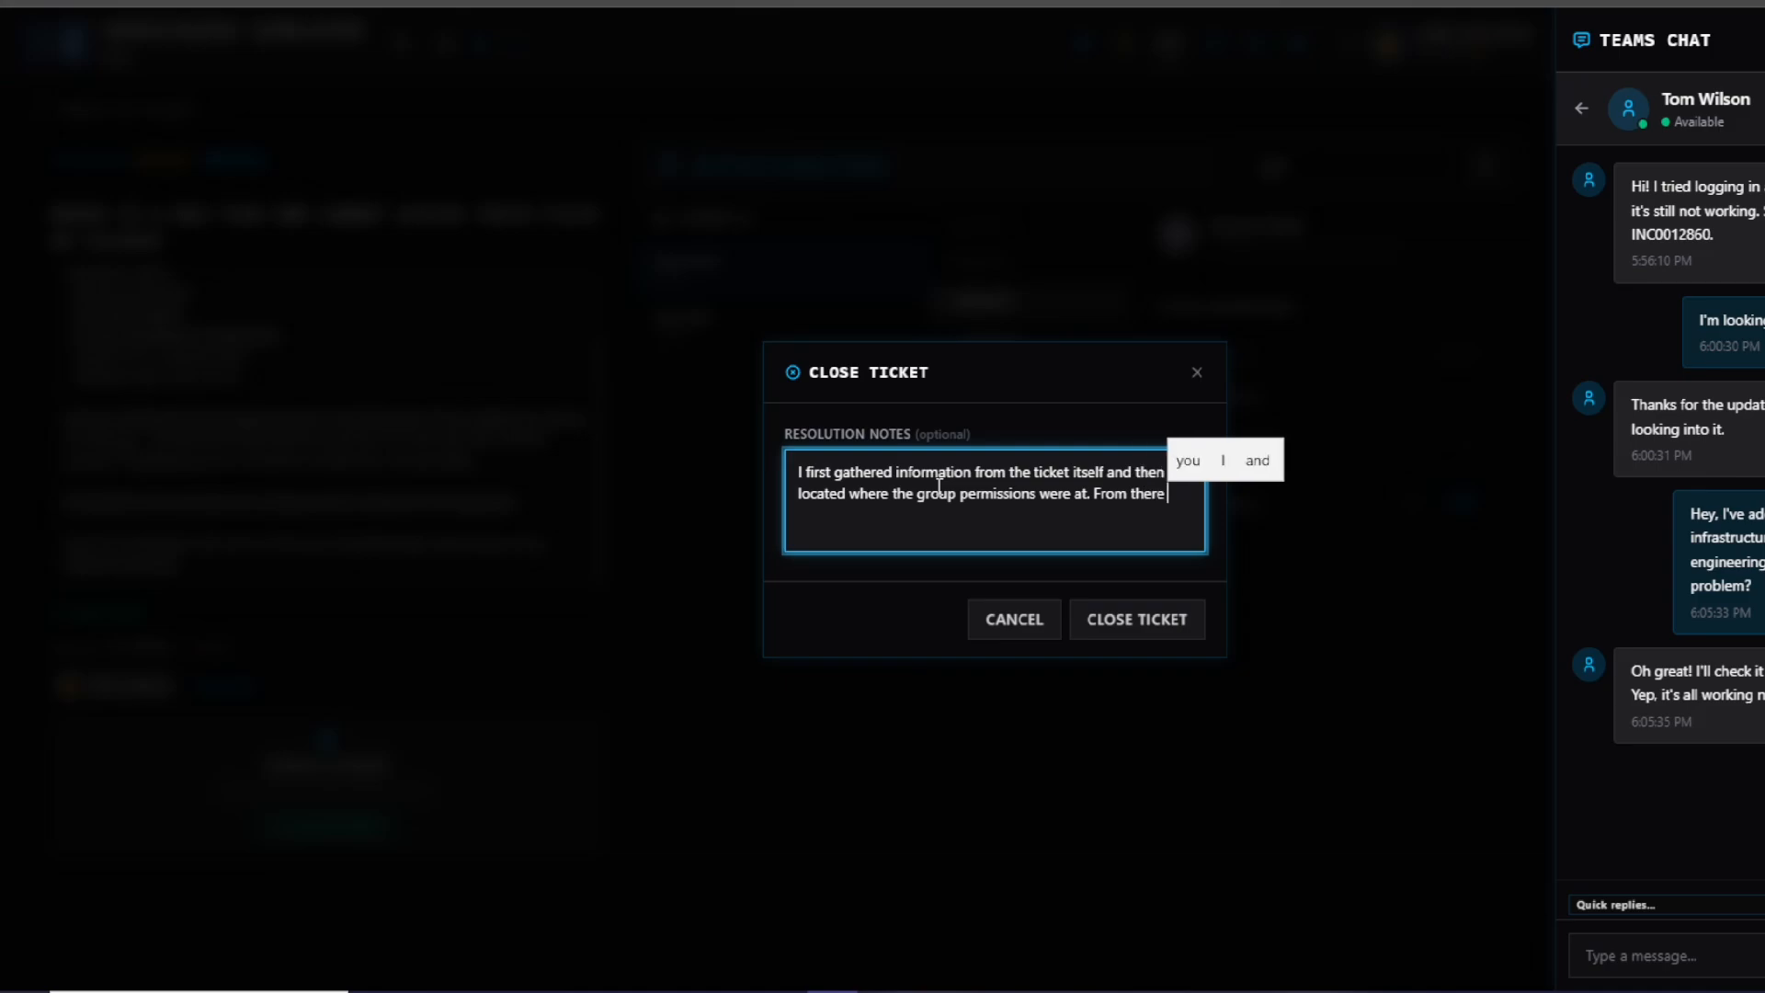
{"action": "type", "text": " I di"}
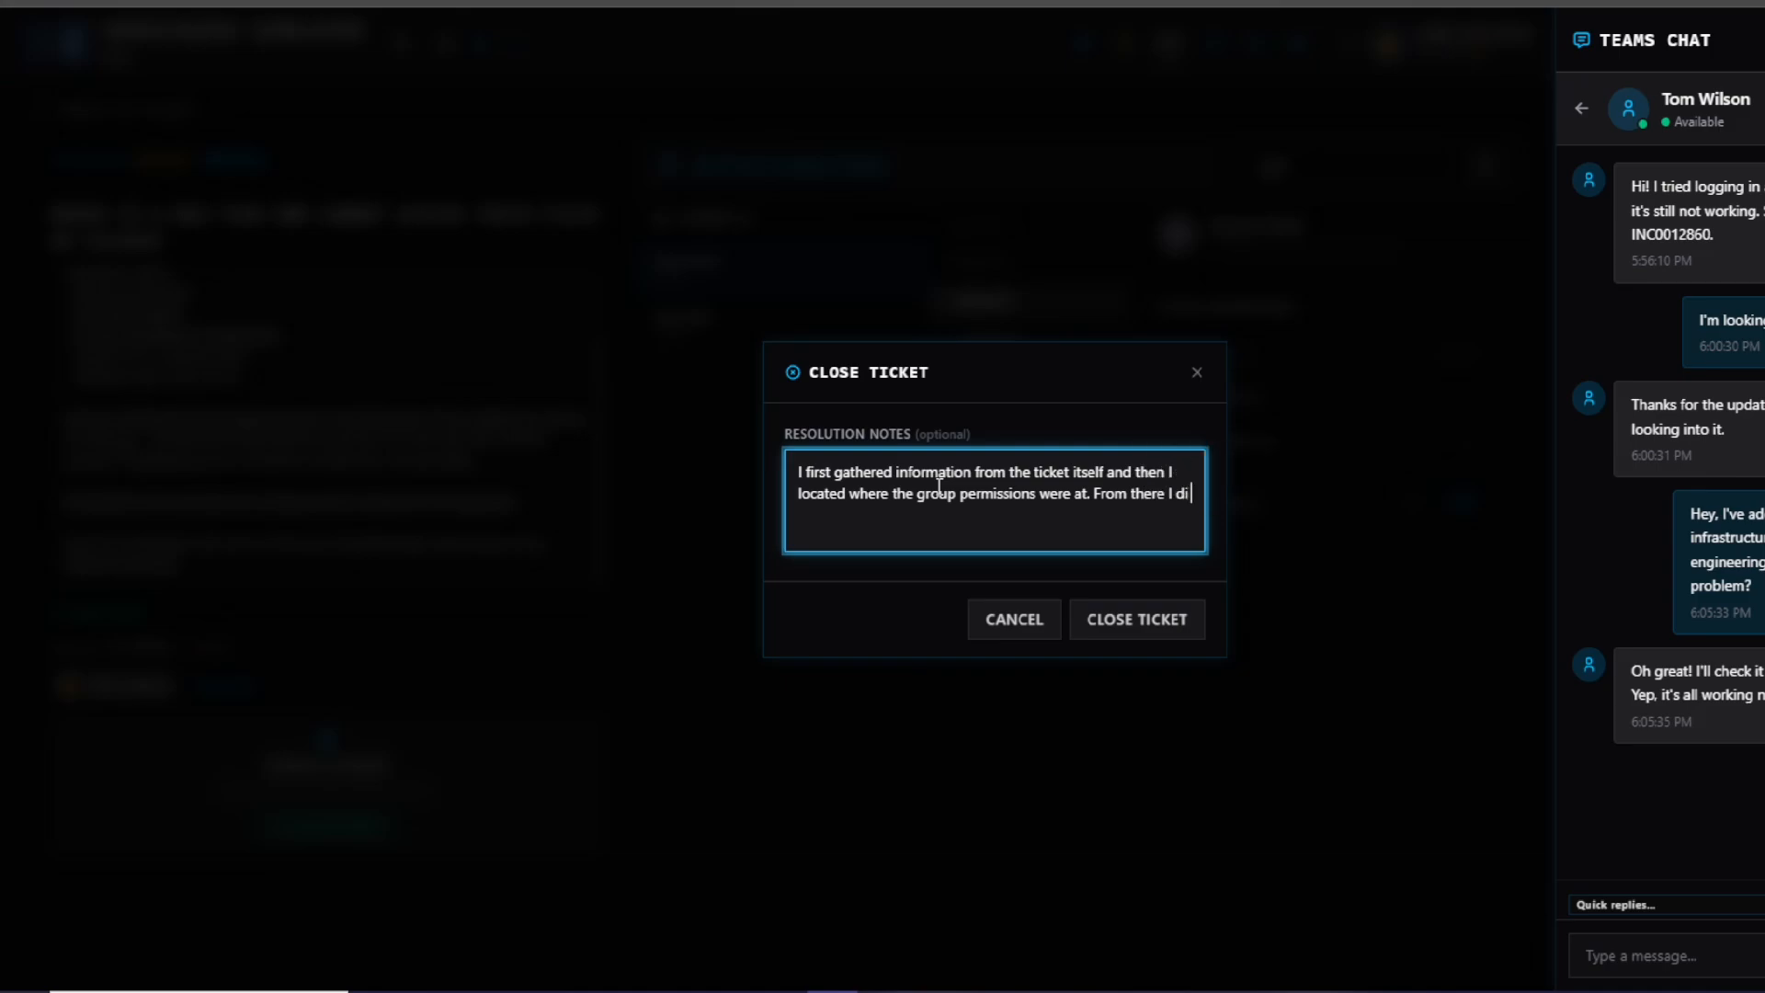
{"action": "type", "text": "d as t"}
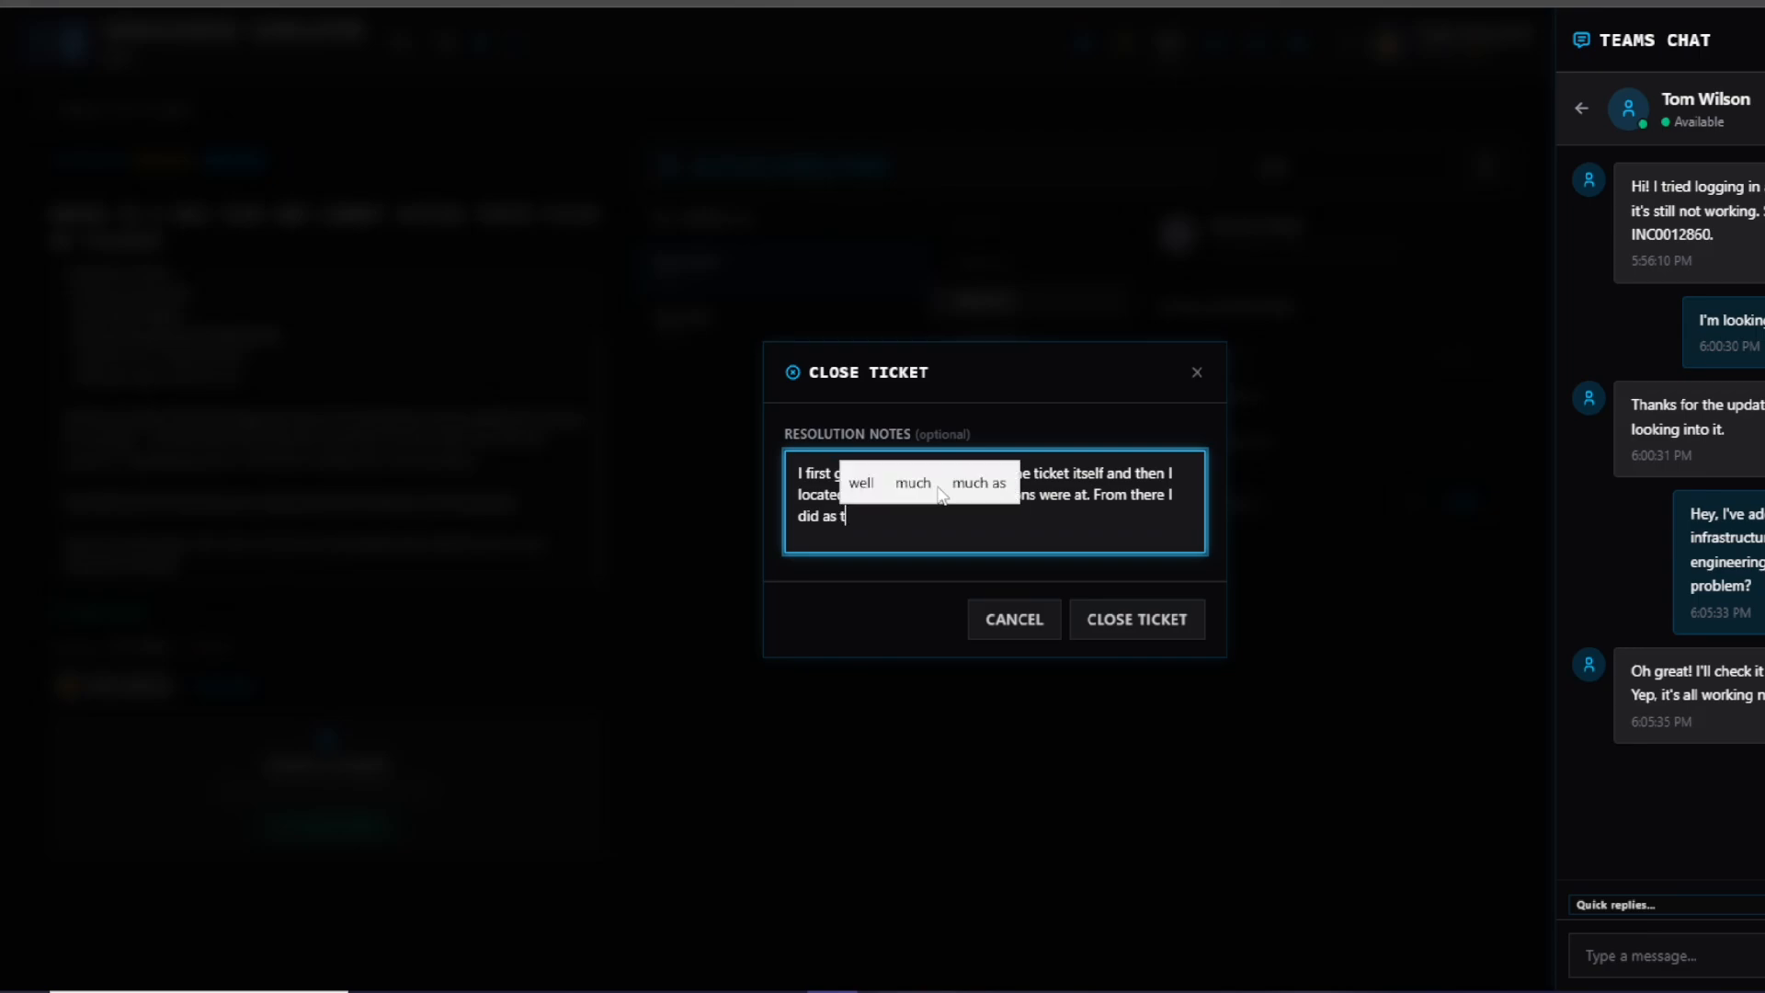
{"action": "type", "text": "hey requested"}
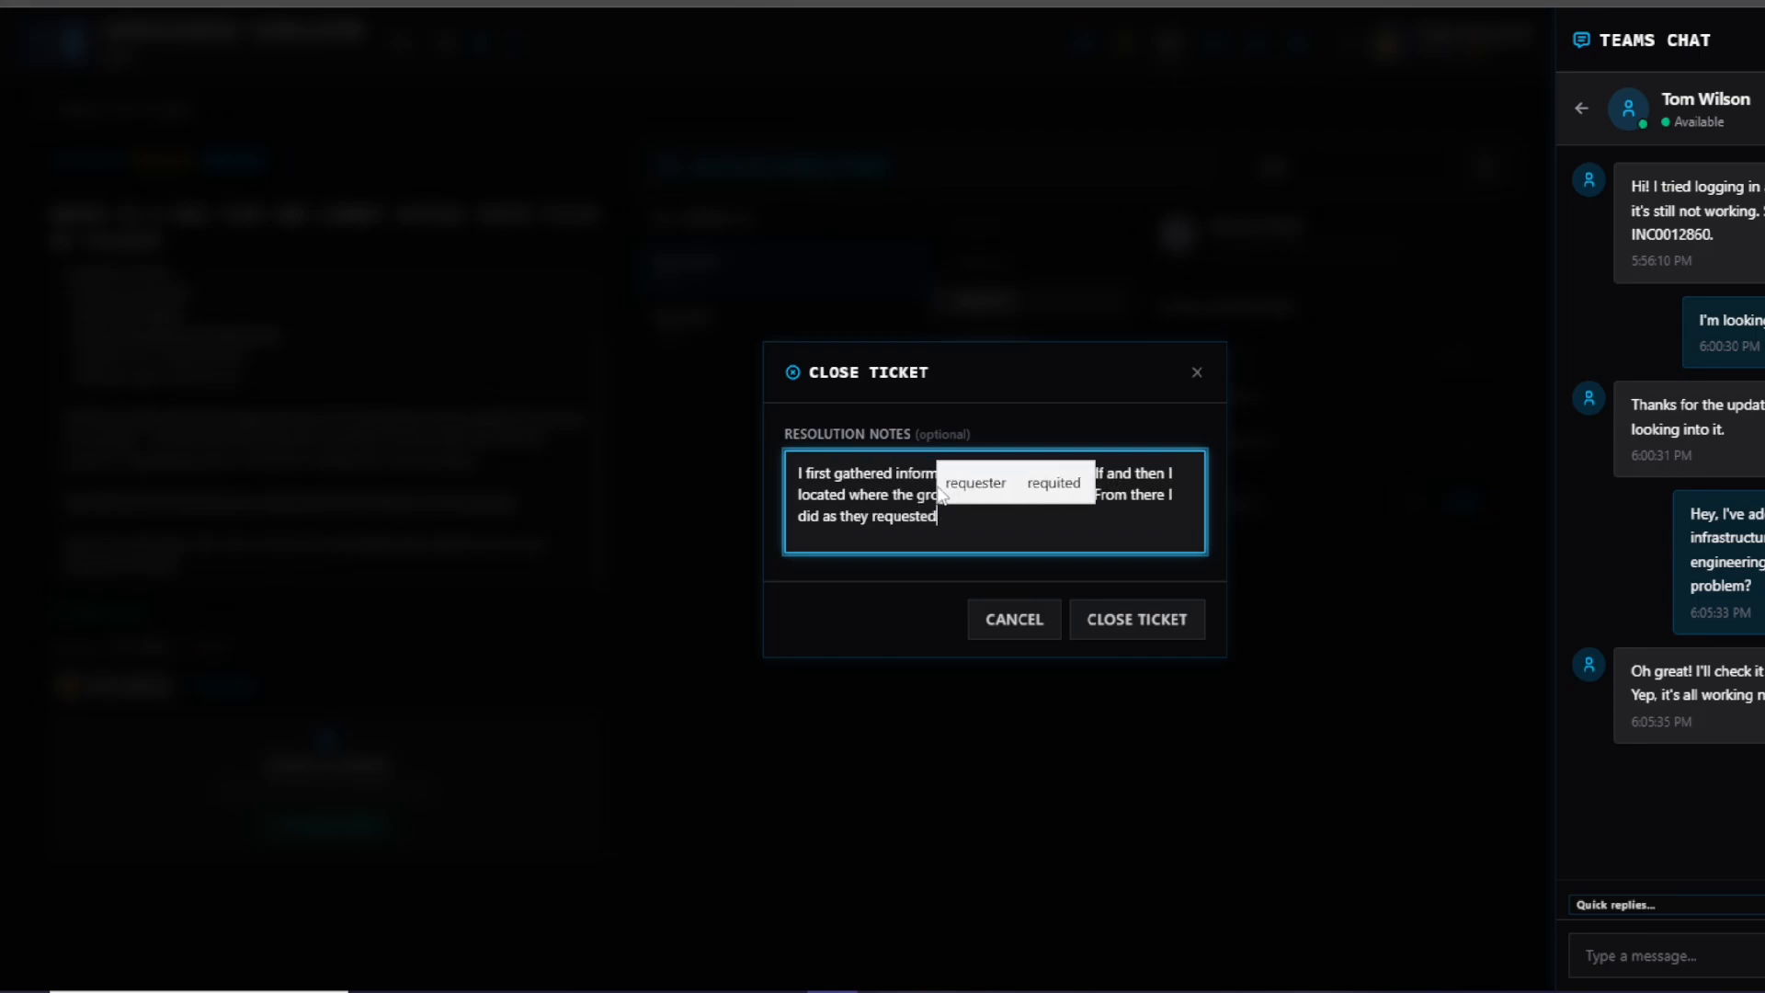
{"action": "type", "text": "."}
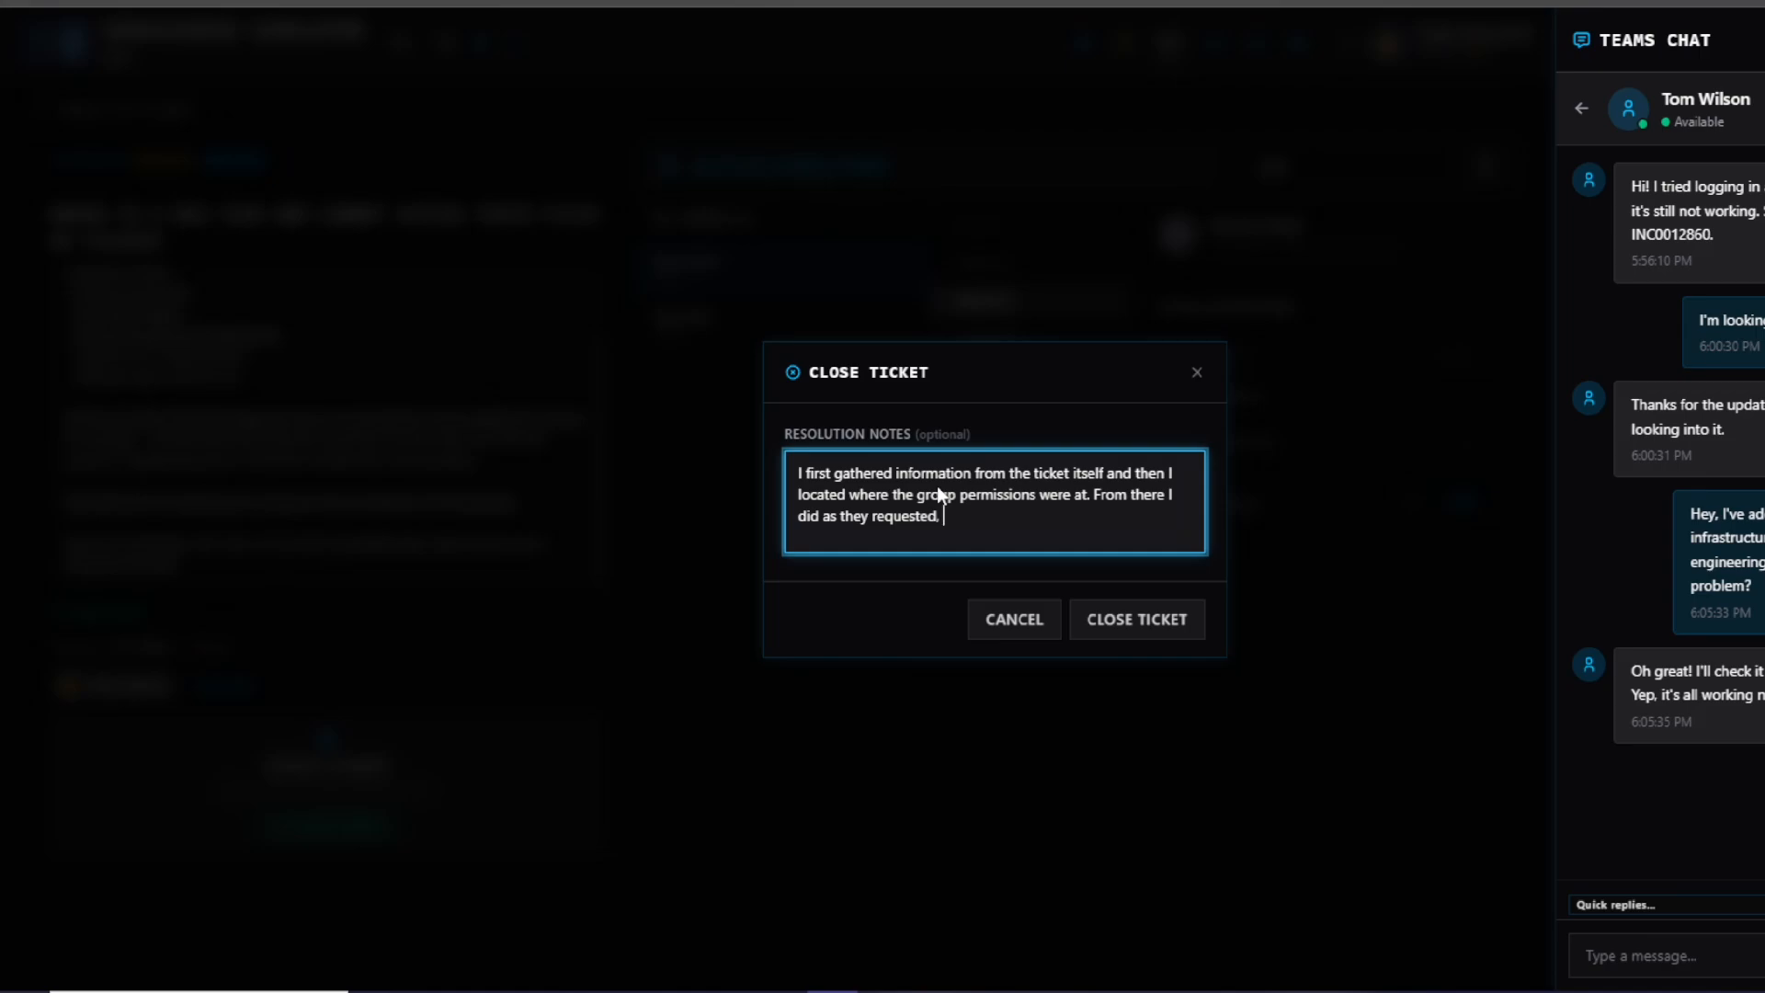
- Continue the resolution notes with "added the employee to her new"
{"action": "type", "text": " added"}
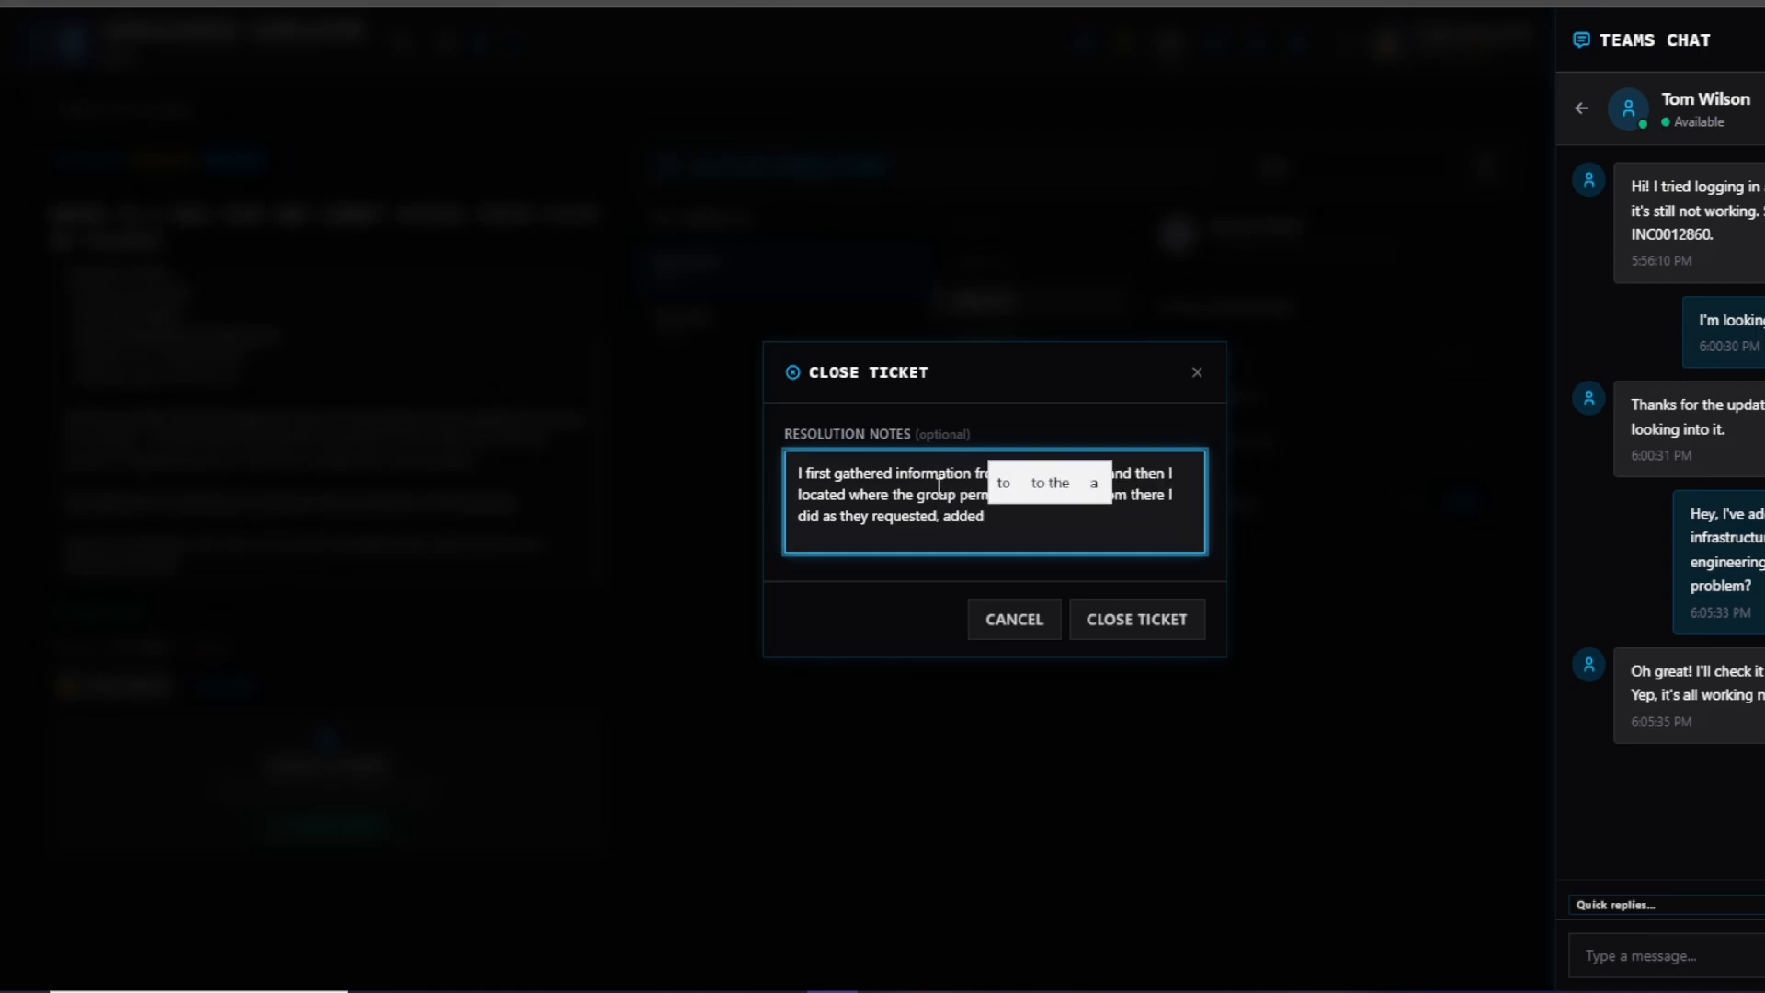
{"action": "type", "text": " the em"}
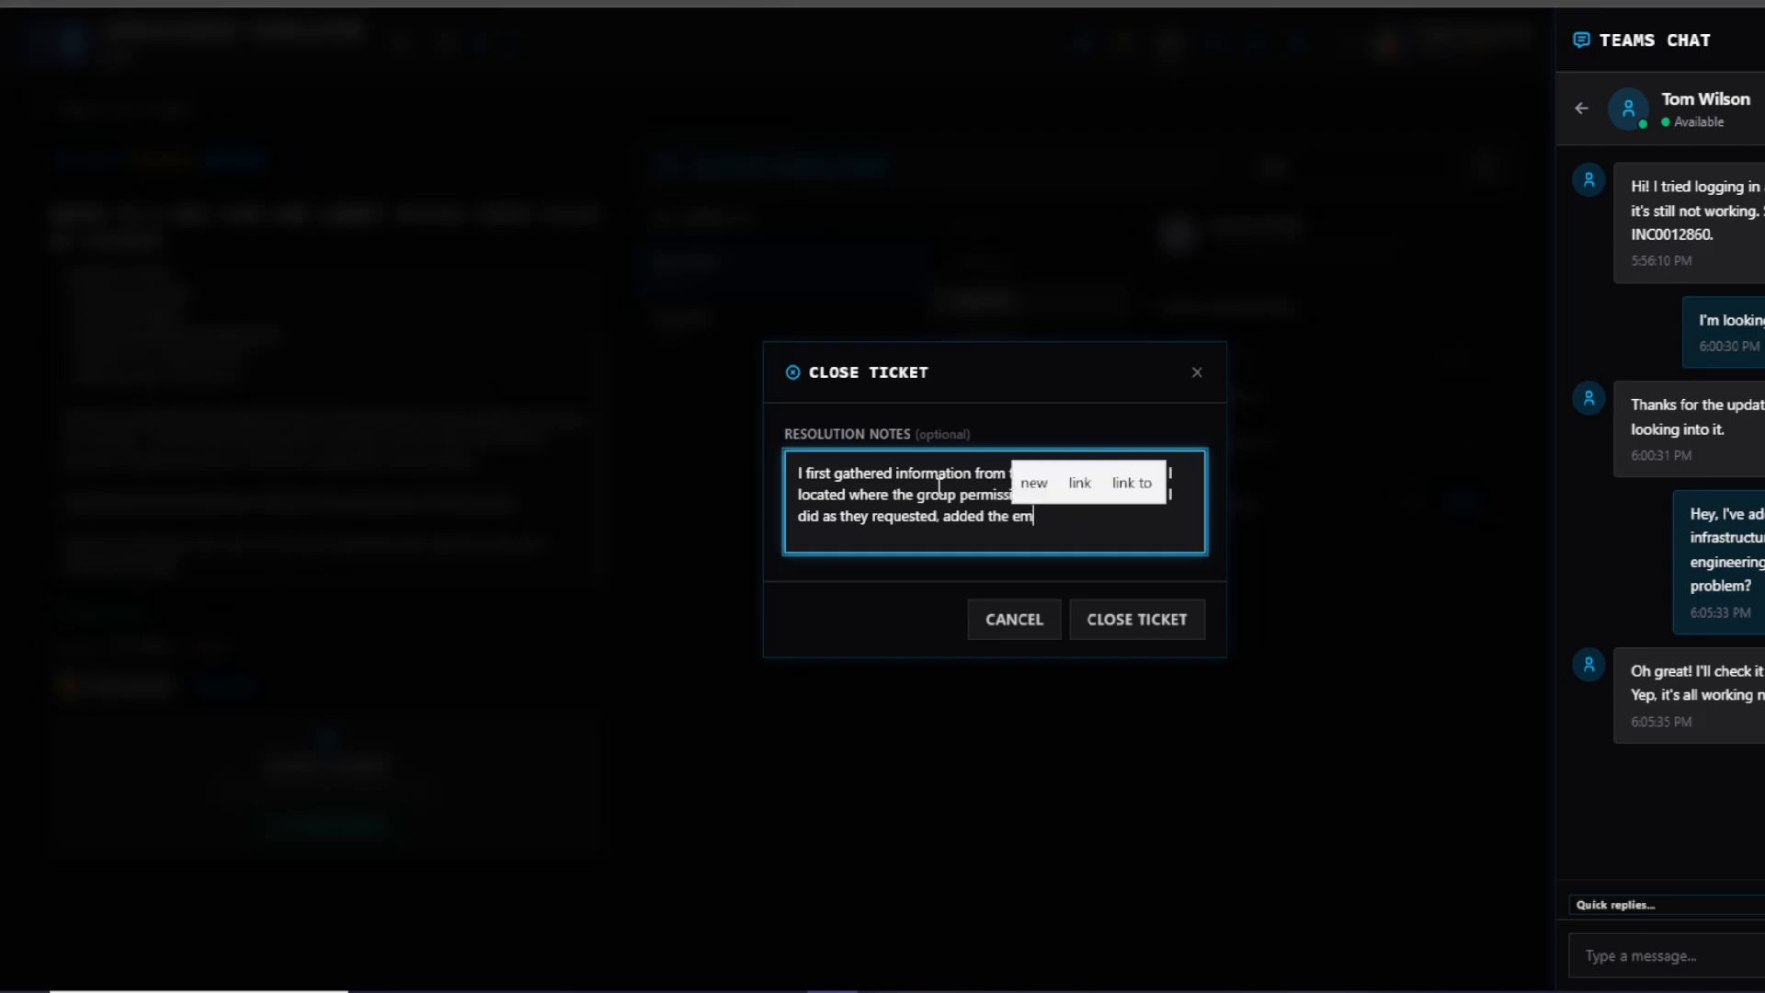
{"action": "type", "text": "pl0oy"}
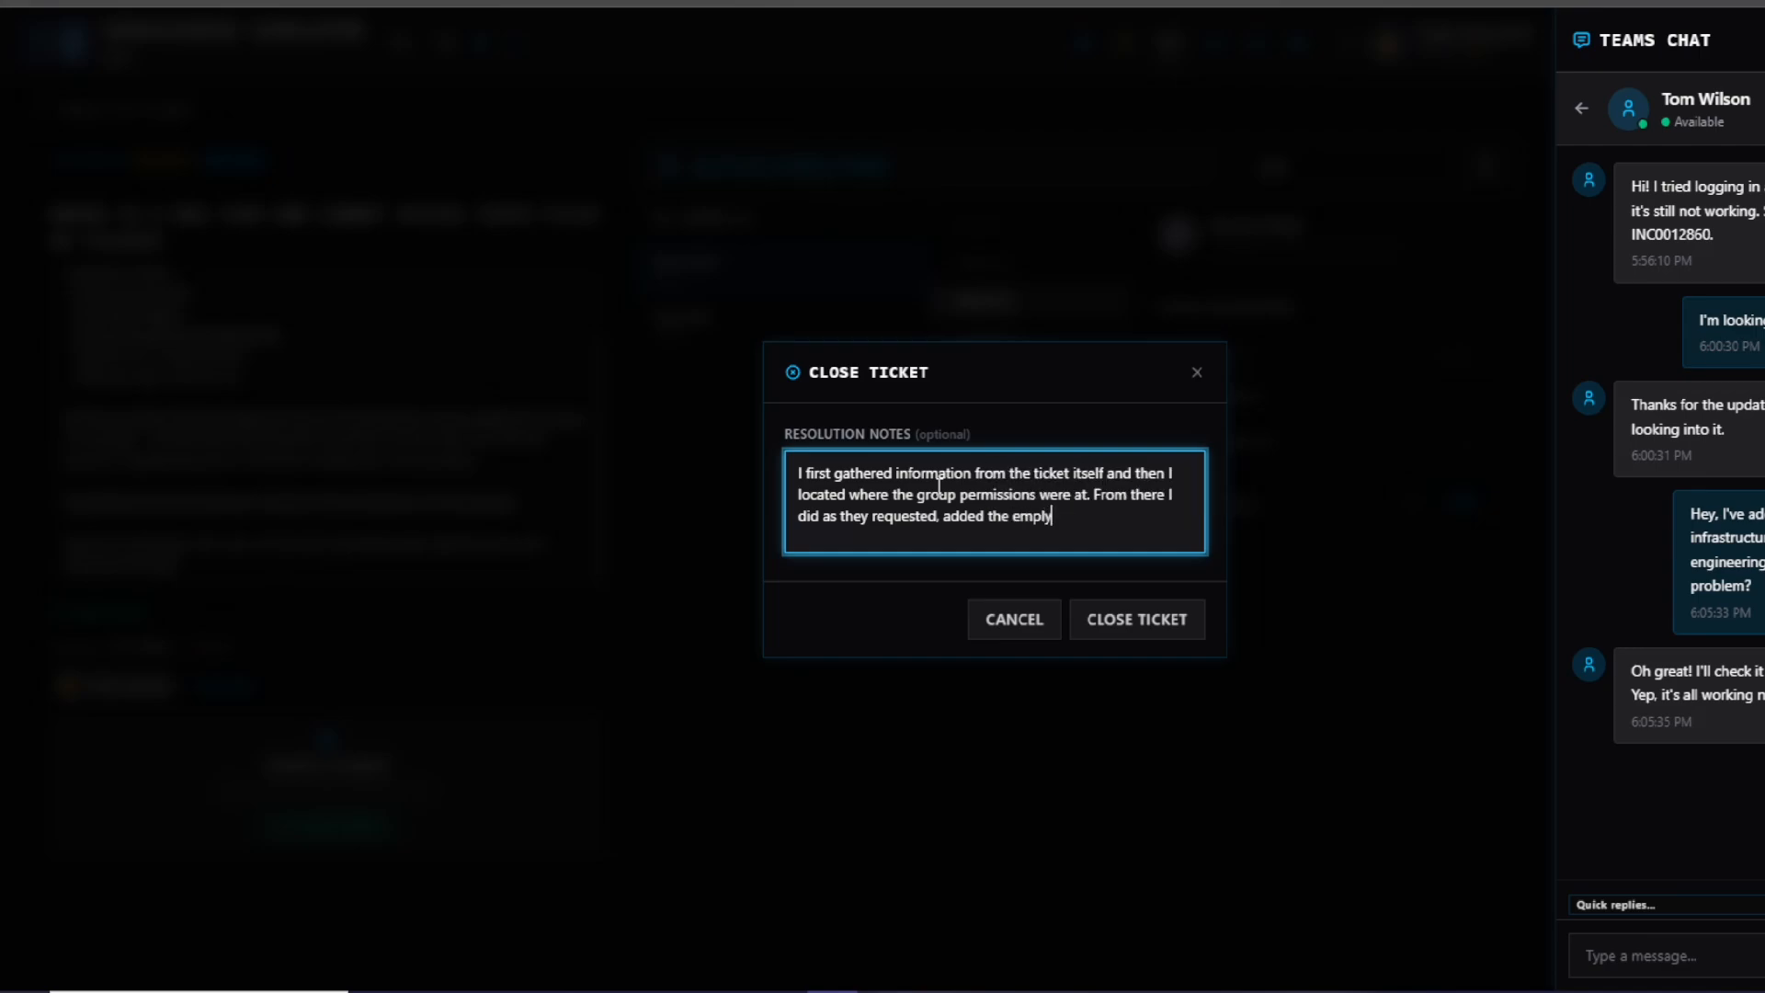
{"action": "type", "text": "ee to he"}
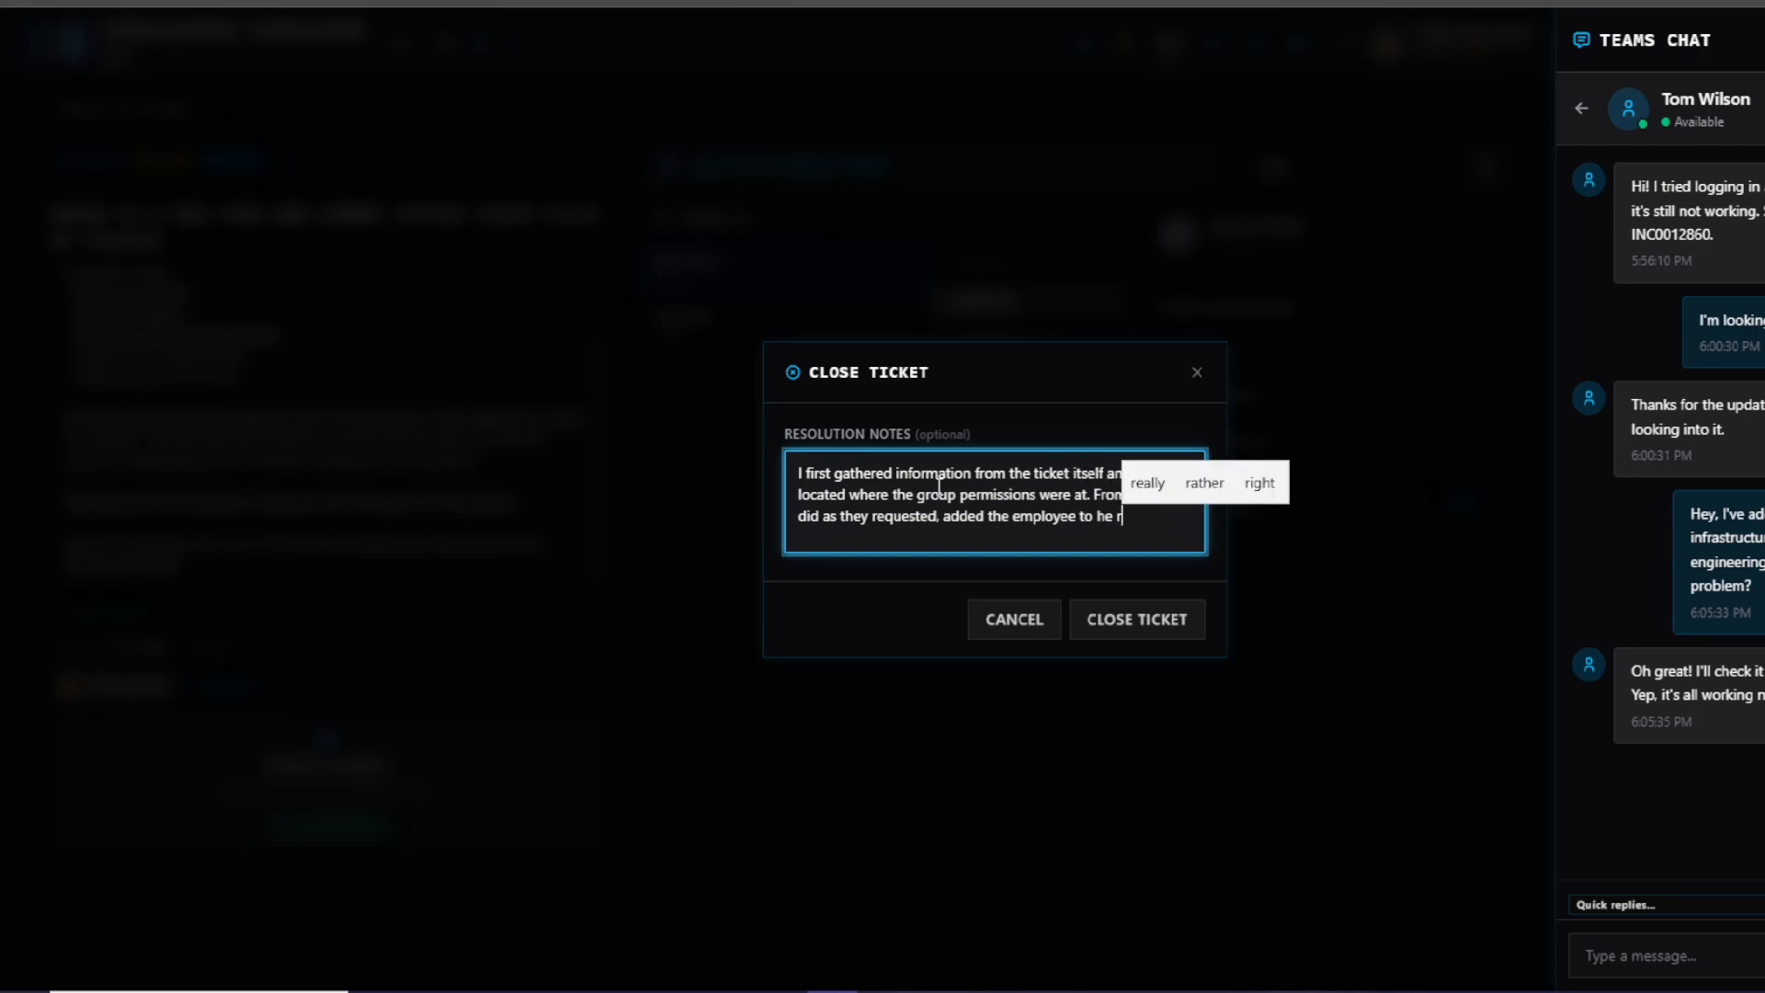
{"action": "type", "text": "r new"}
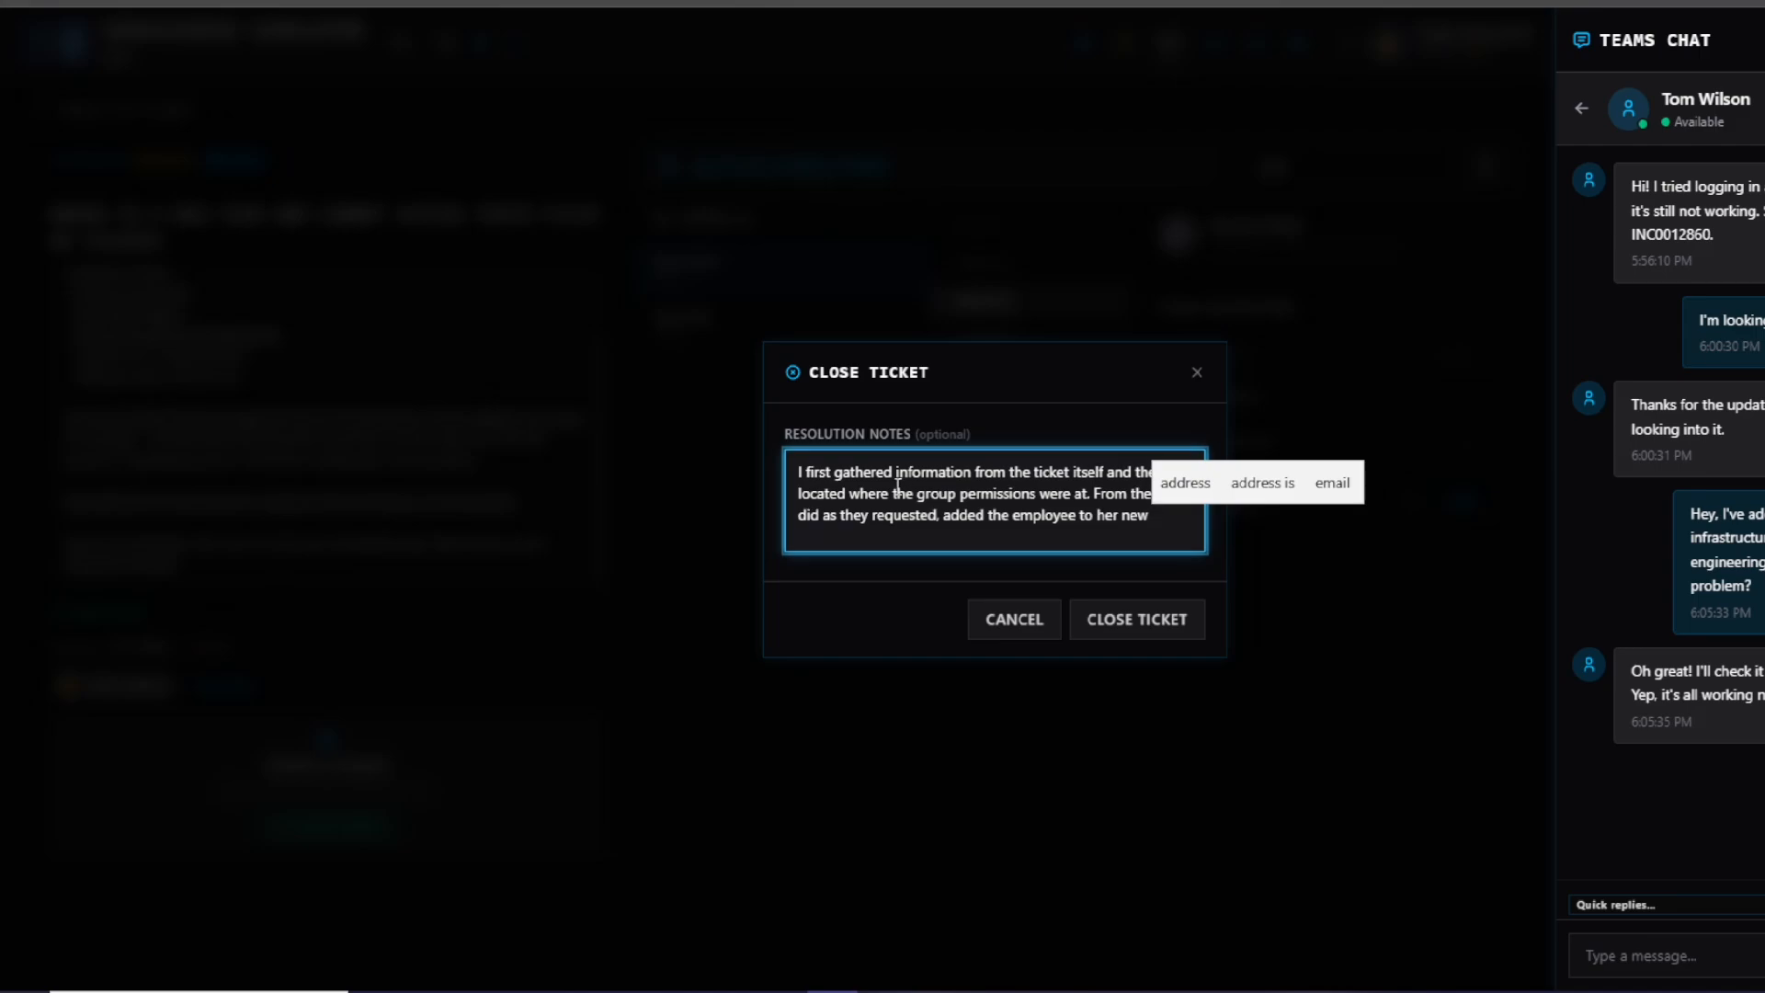
- Reword the last phrase of the resolution notes to "gave the employee access to her new department"
{"action": "left_click", "coordinate": [986, 512]}
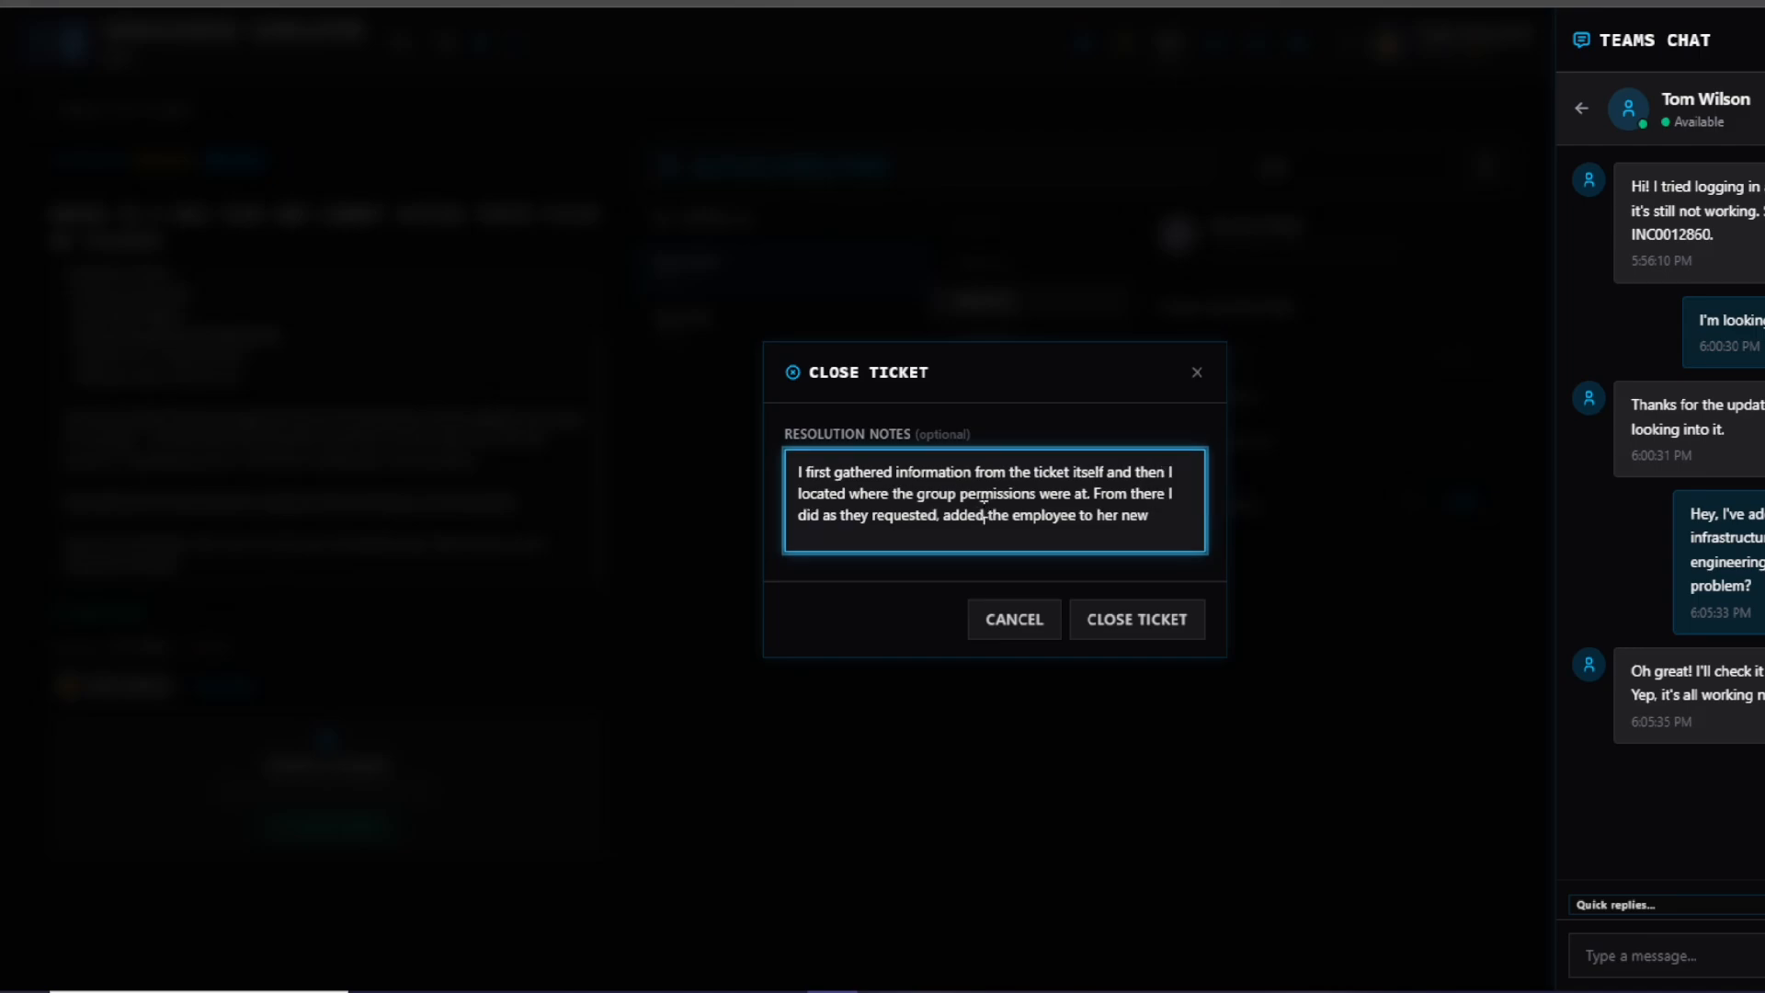
{"action": "left_click_drag", "start_coordinate": [986, 513], "coordinate": [948, 518]}
{"action": "type", "text": "gave"}
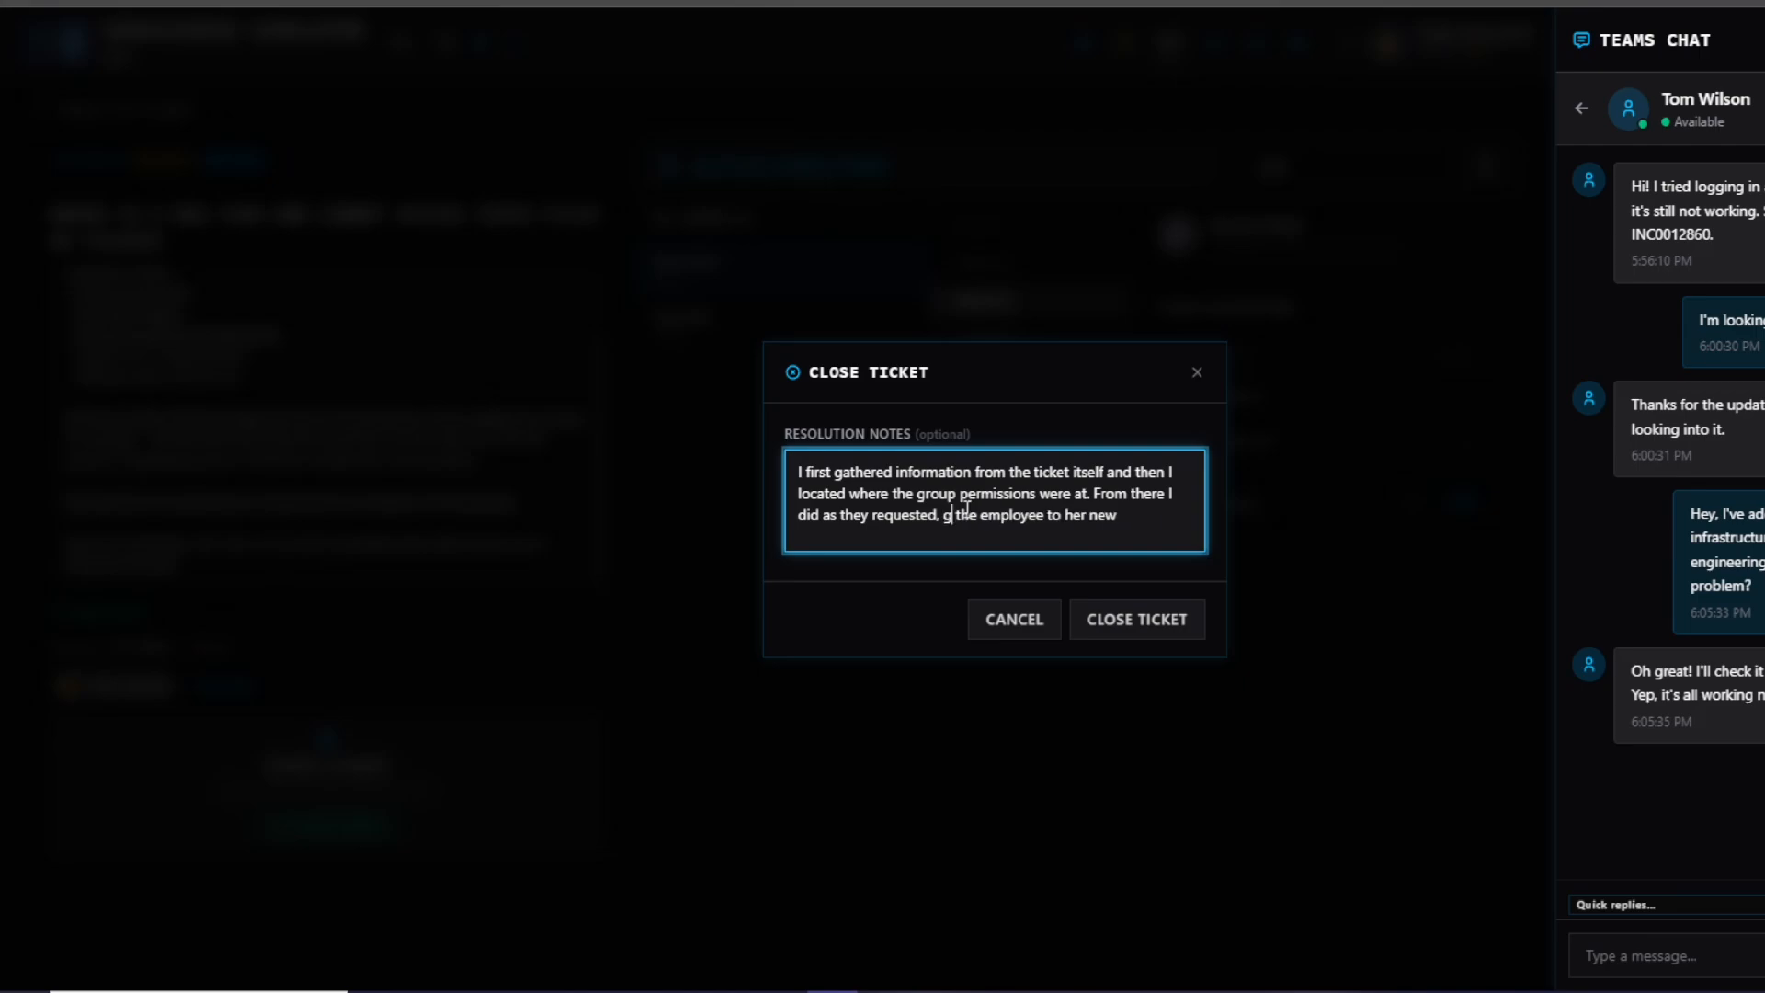
{"action": "left_click", "coordinate": [1150, 515]}
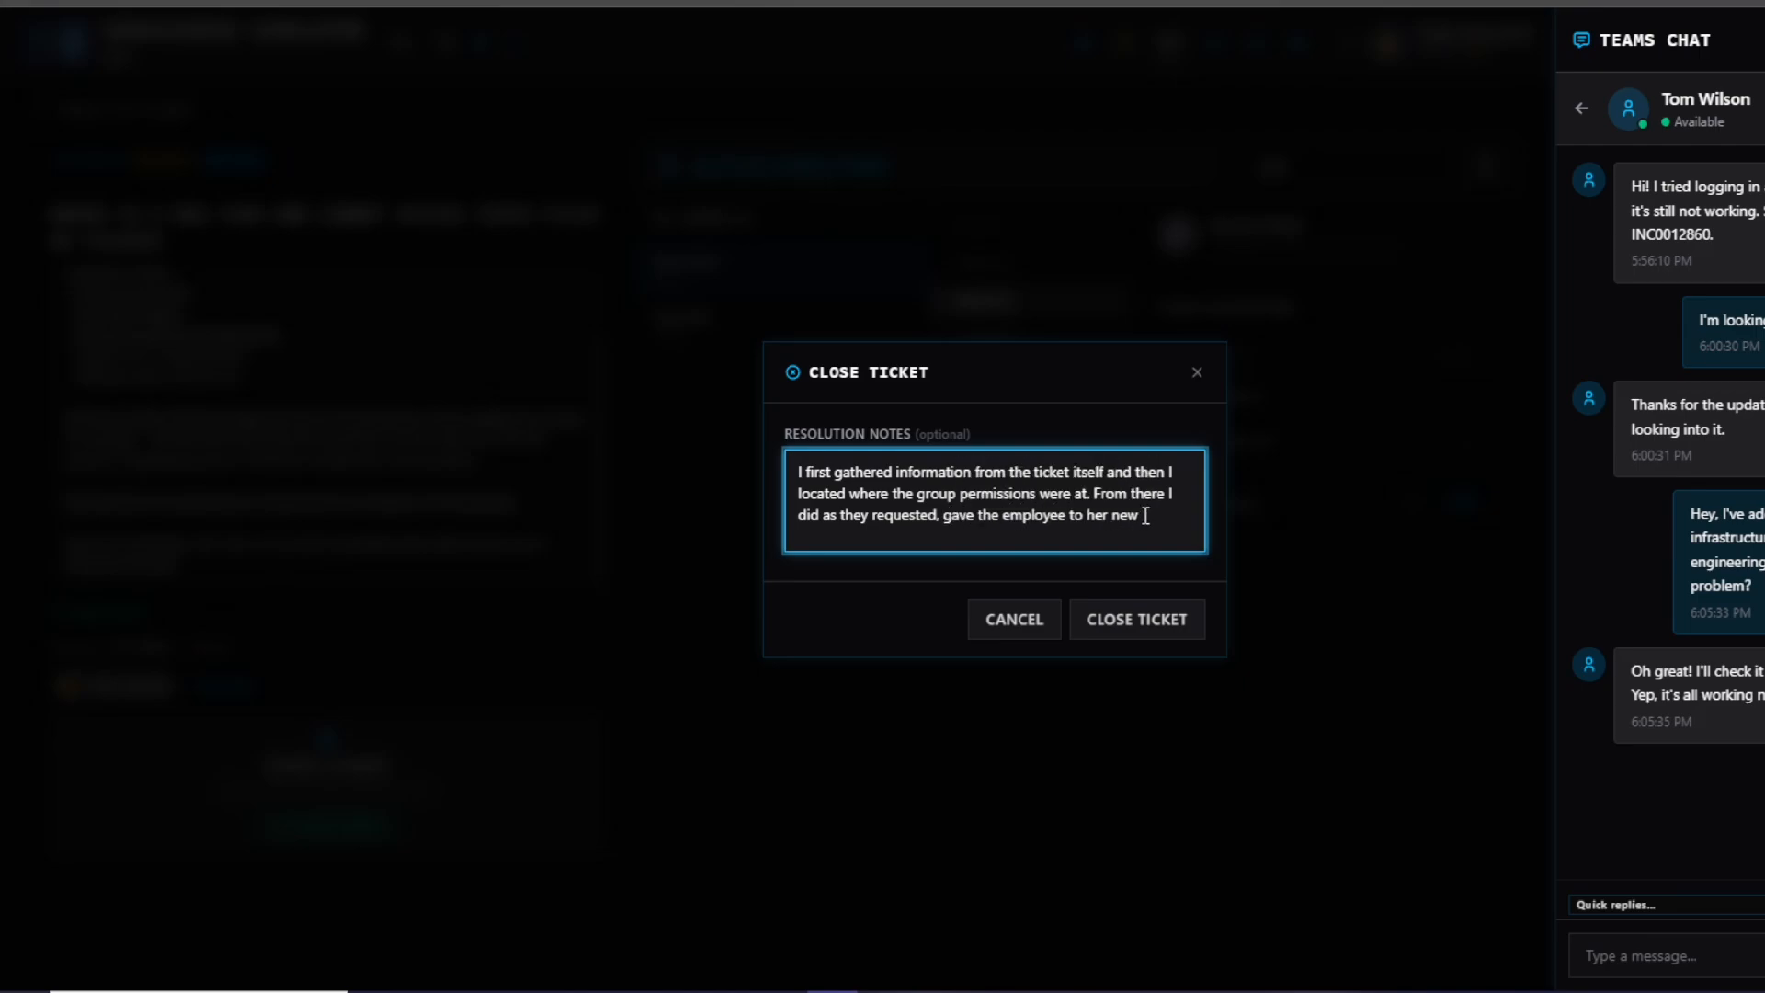
{"action": "key", "text": "BackSpace"}
{"action": "key", "text": "BackSpace"}
{"action": "key", "text": "BackSpace"}
{"action": "key", "text": "BackSpace"}
{"action": "key", "text": "BackSpace"}
{"action": "key", "text": "BackSpace"}
{"action": "key", "text": "BackSpace"}
{"action": "key", "text": "BackSpace"}
{"action": "key", "text": "BackSpace"}
{"action": "key", "text": "BackSpace"}
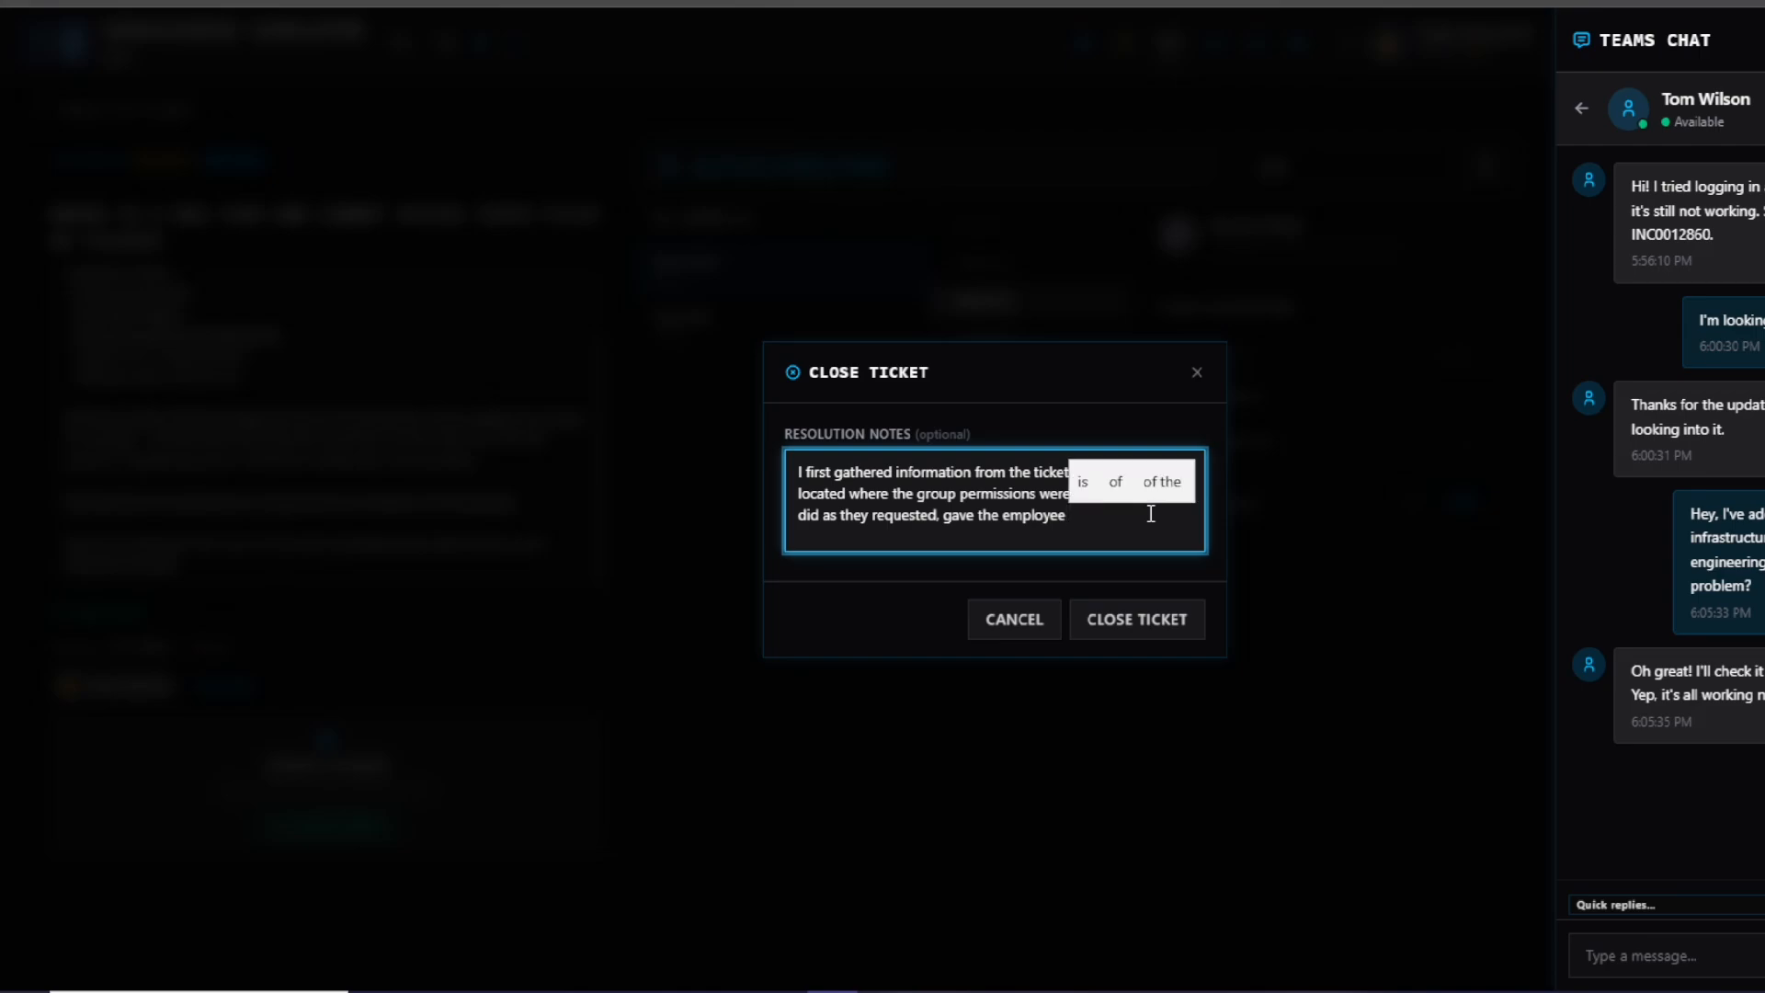
{"action": "type", "text": "access "}
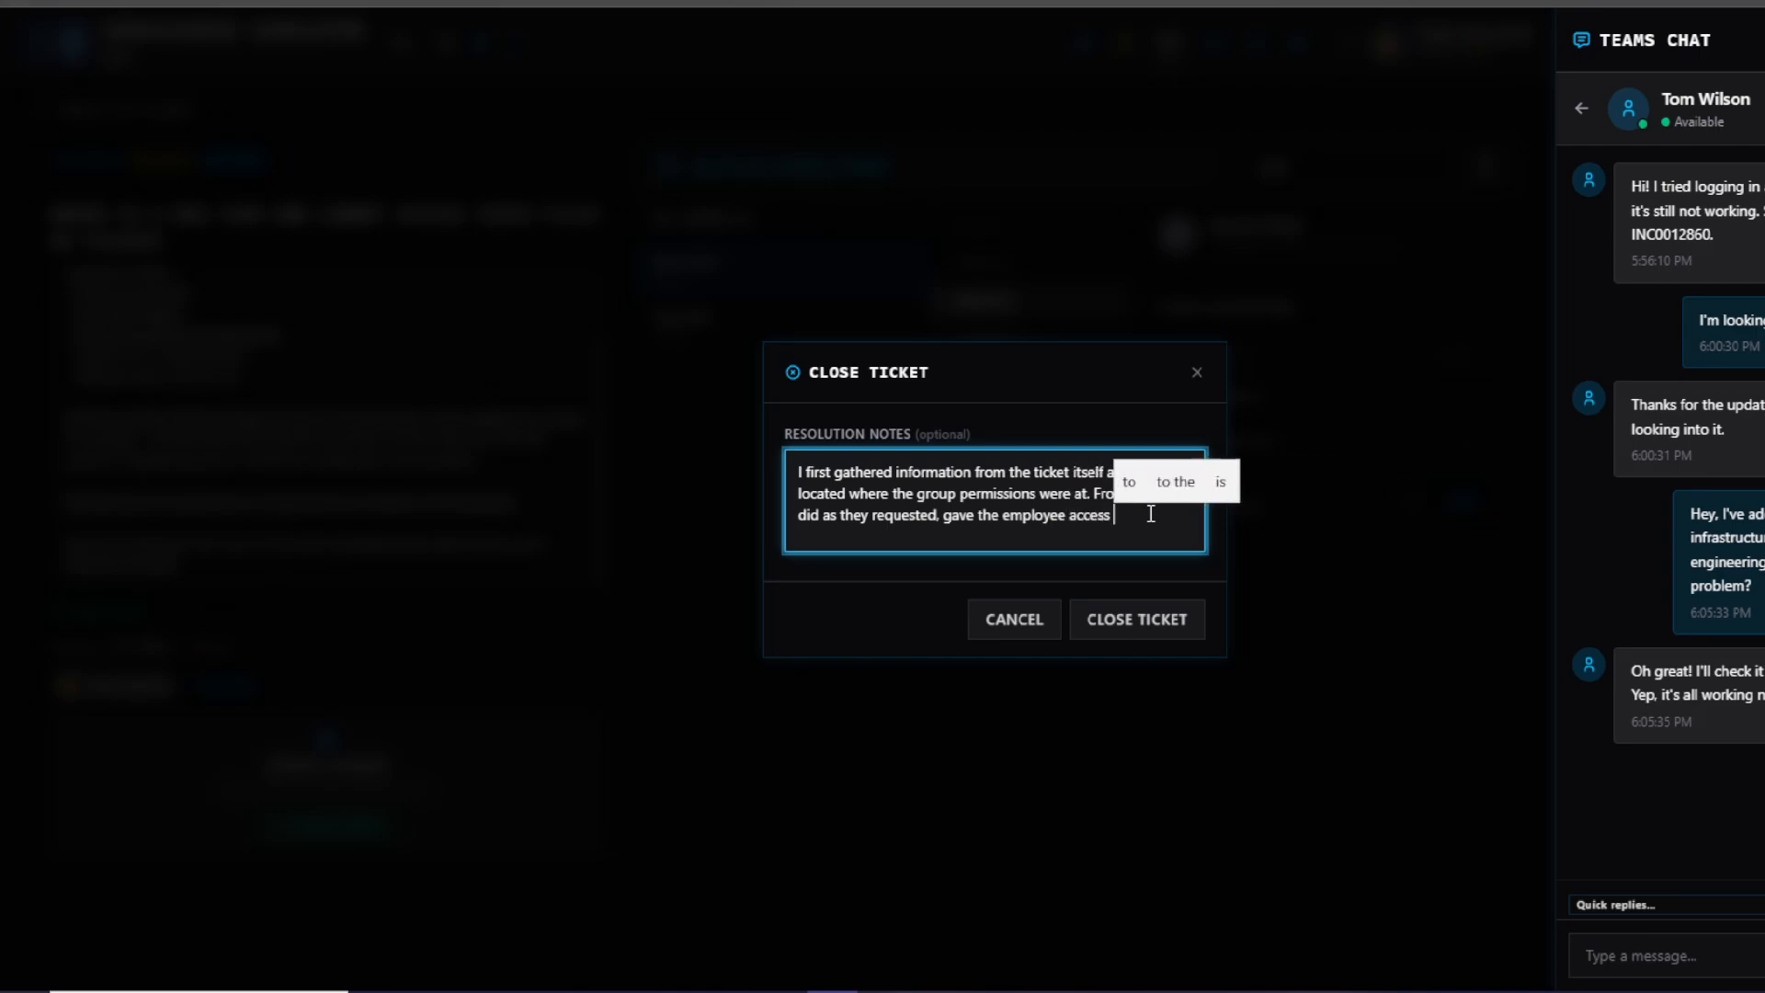
{"action": "type", "text": "to her new"}
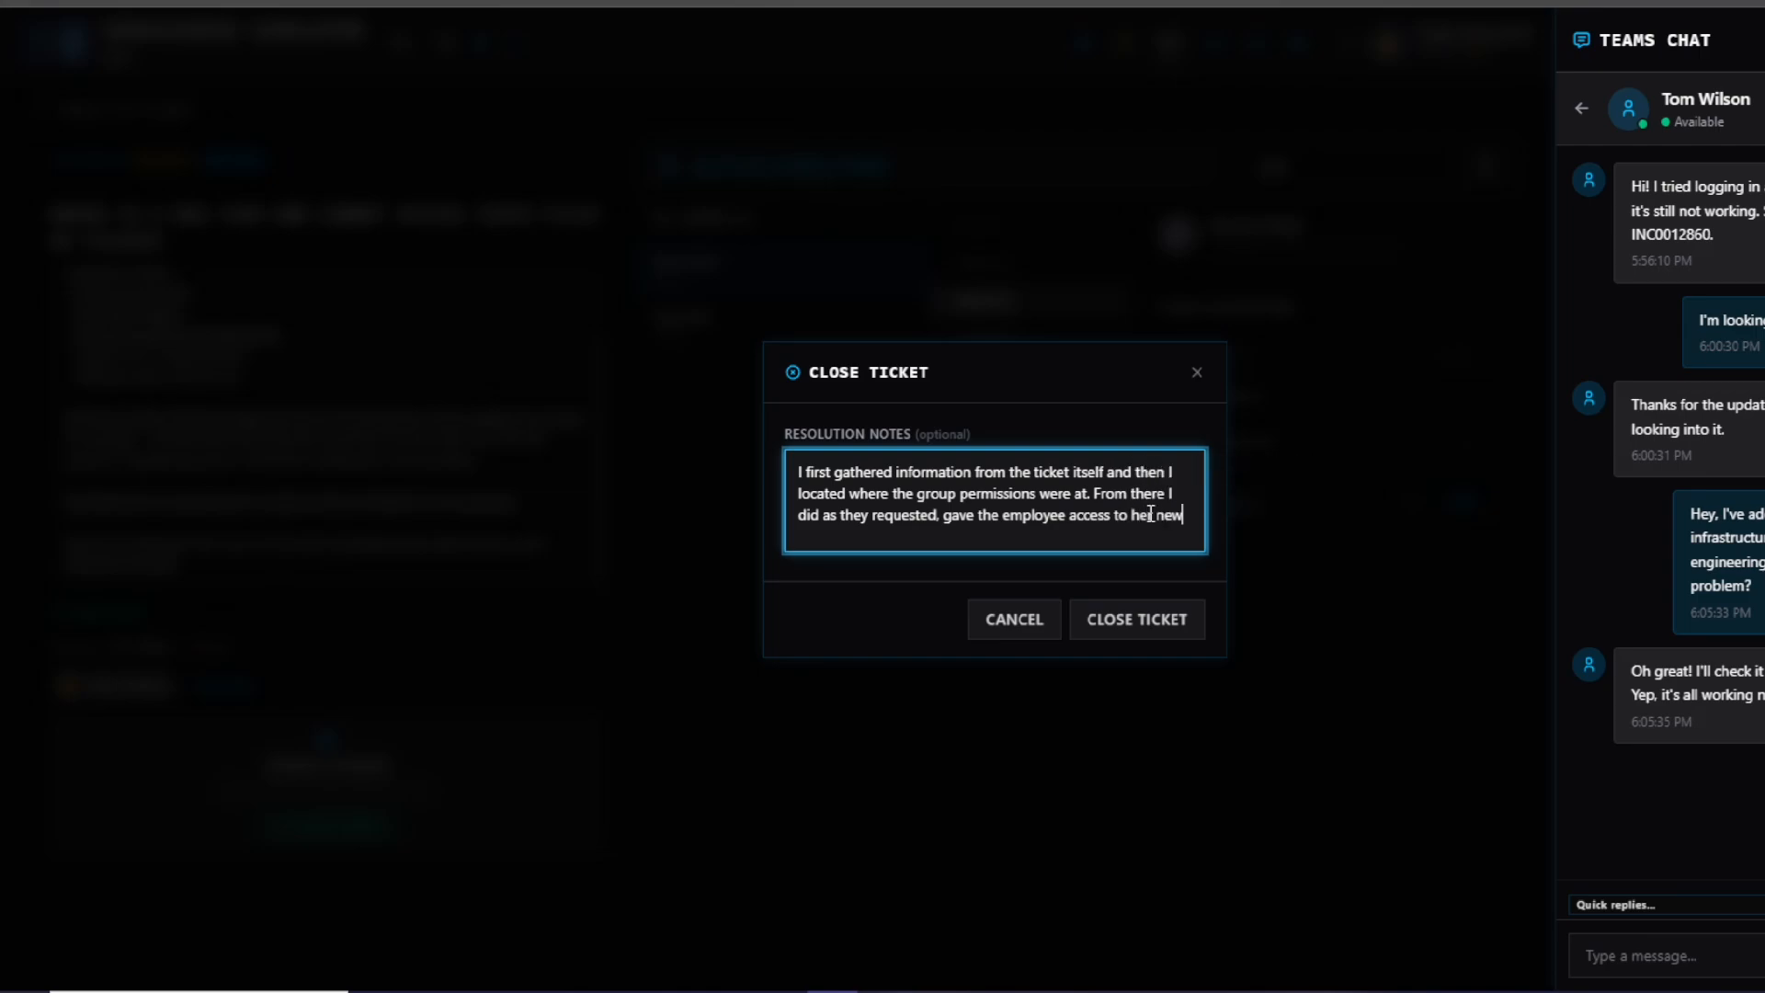
{"action": "type", "text": " depare"}
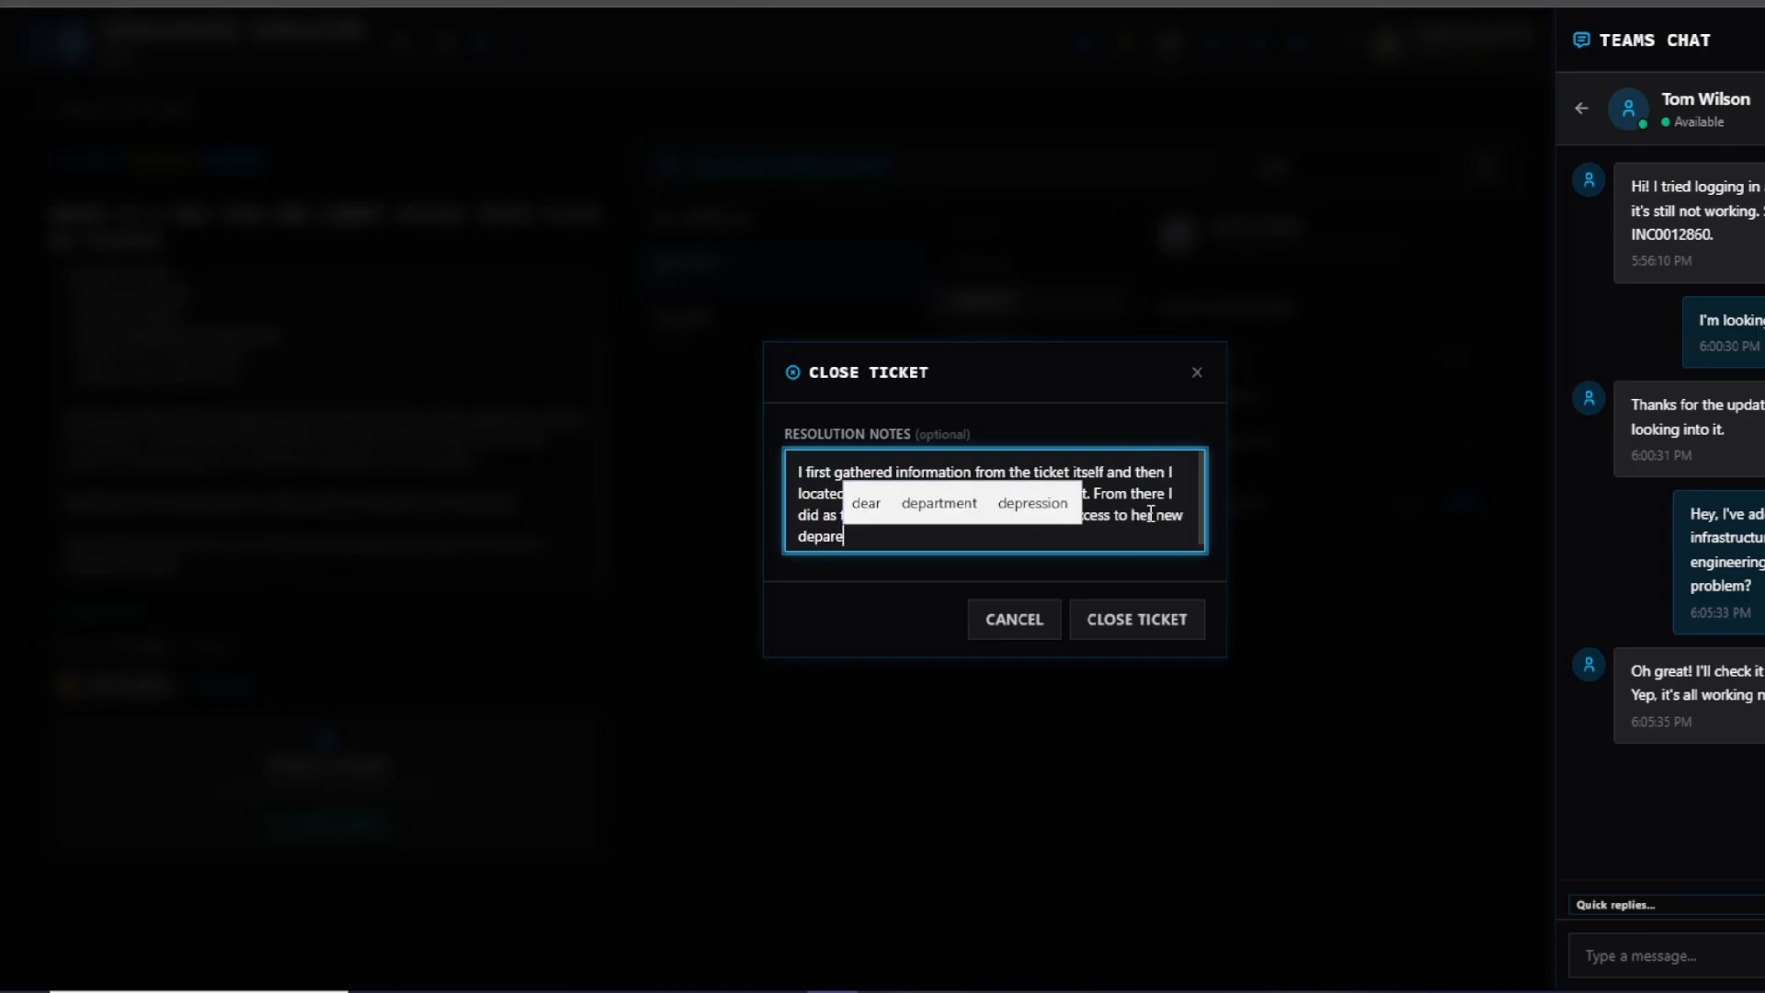
{"action": "key", "text": "BackSpace"}
{"action": "type", "text": "tment "}
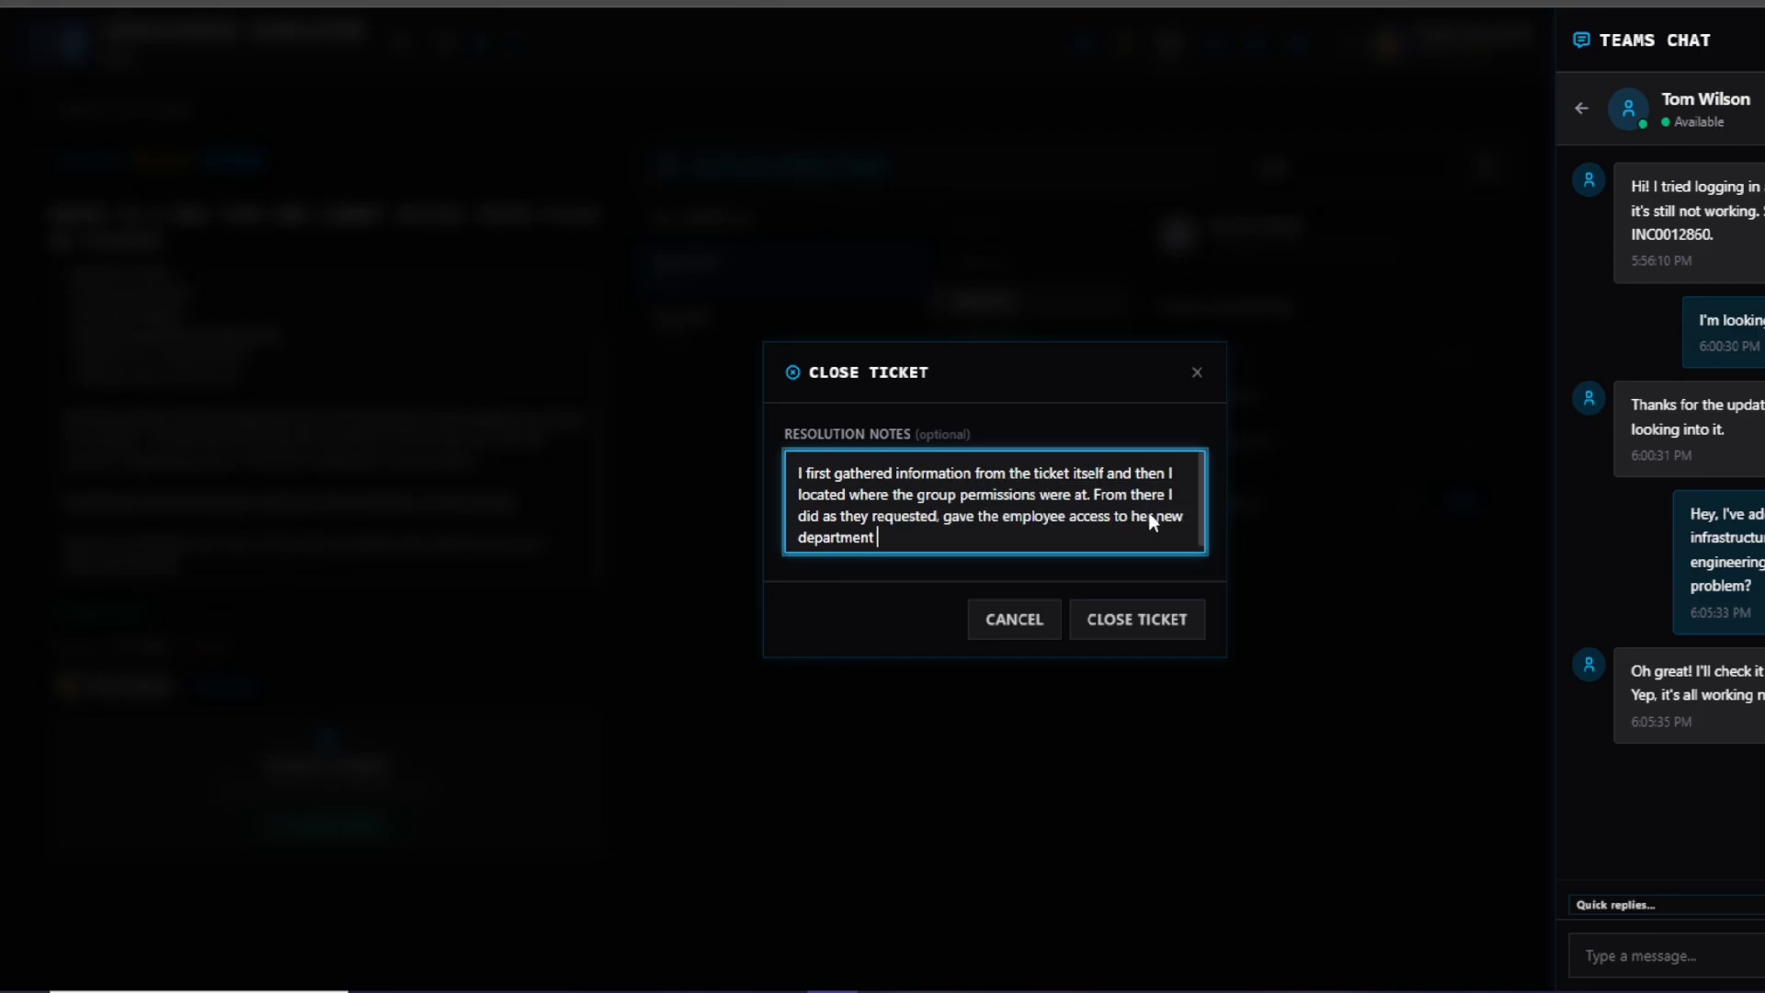
- Complete the sentence in the resolution notes with "and removed her access from the old one."
{"action": "type", "text": "and"}
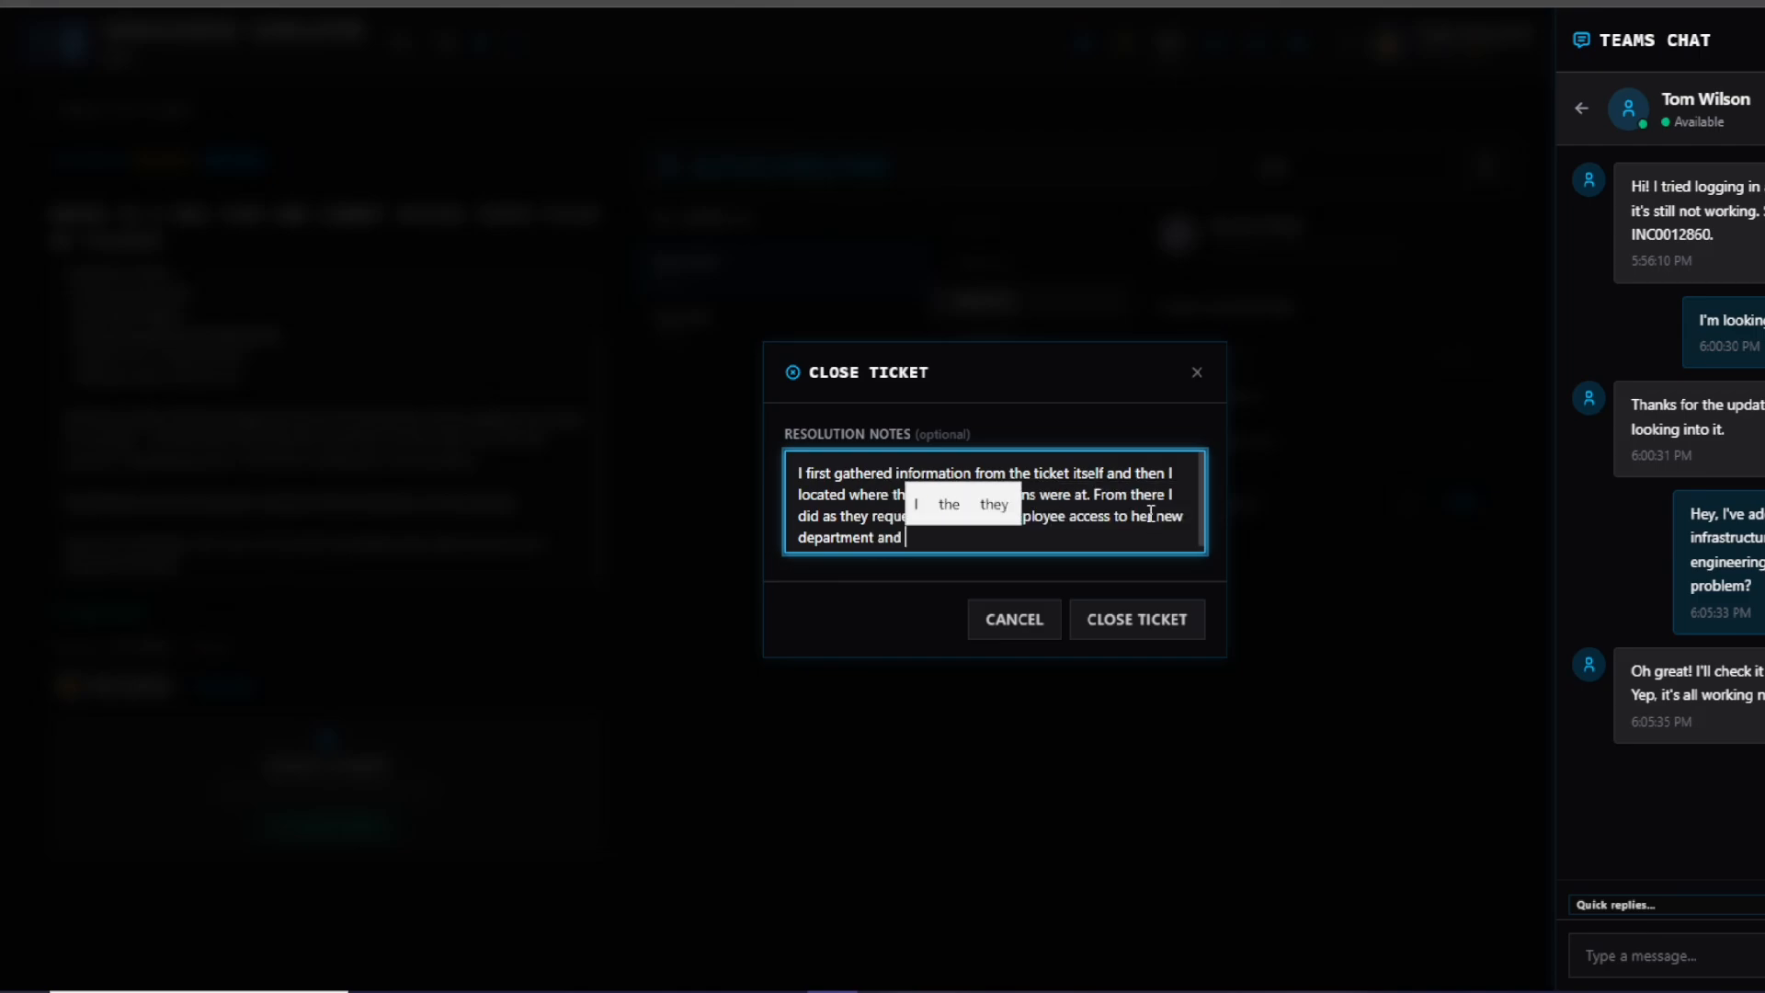
{"action": "key", "text": "BackSpace"}
{"action": "key", "text": "BackSpace"}
{"action": "key", "text": "BackSpace"}
{"action": "key", "text": "BackSpace"}
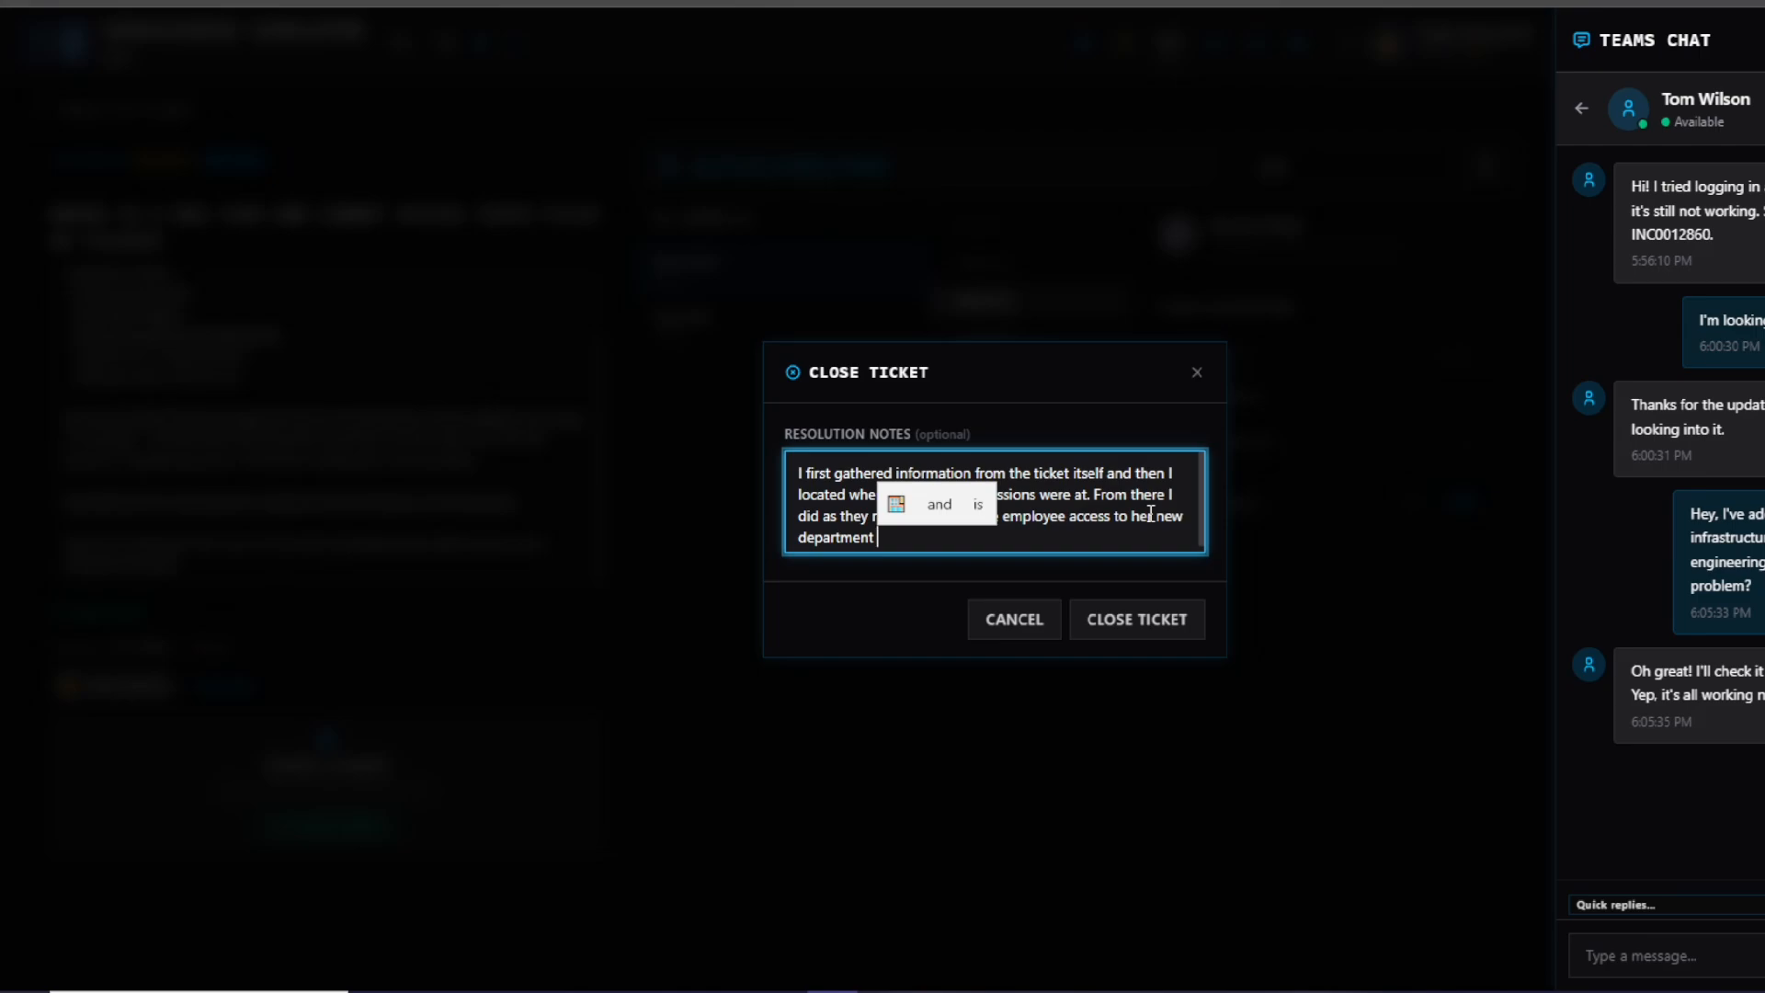
{"action": "key", "text": "BackSpace"}
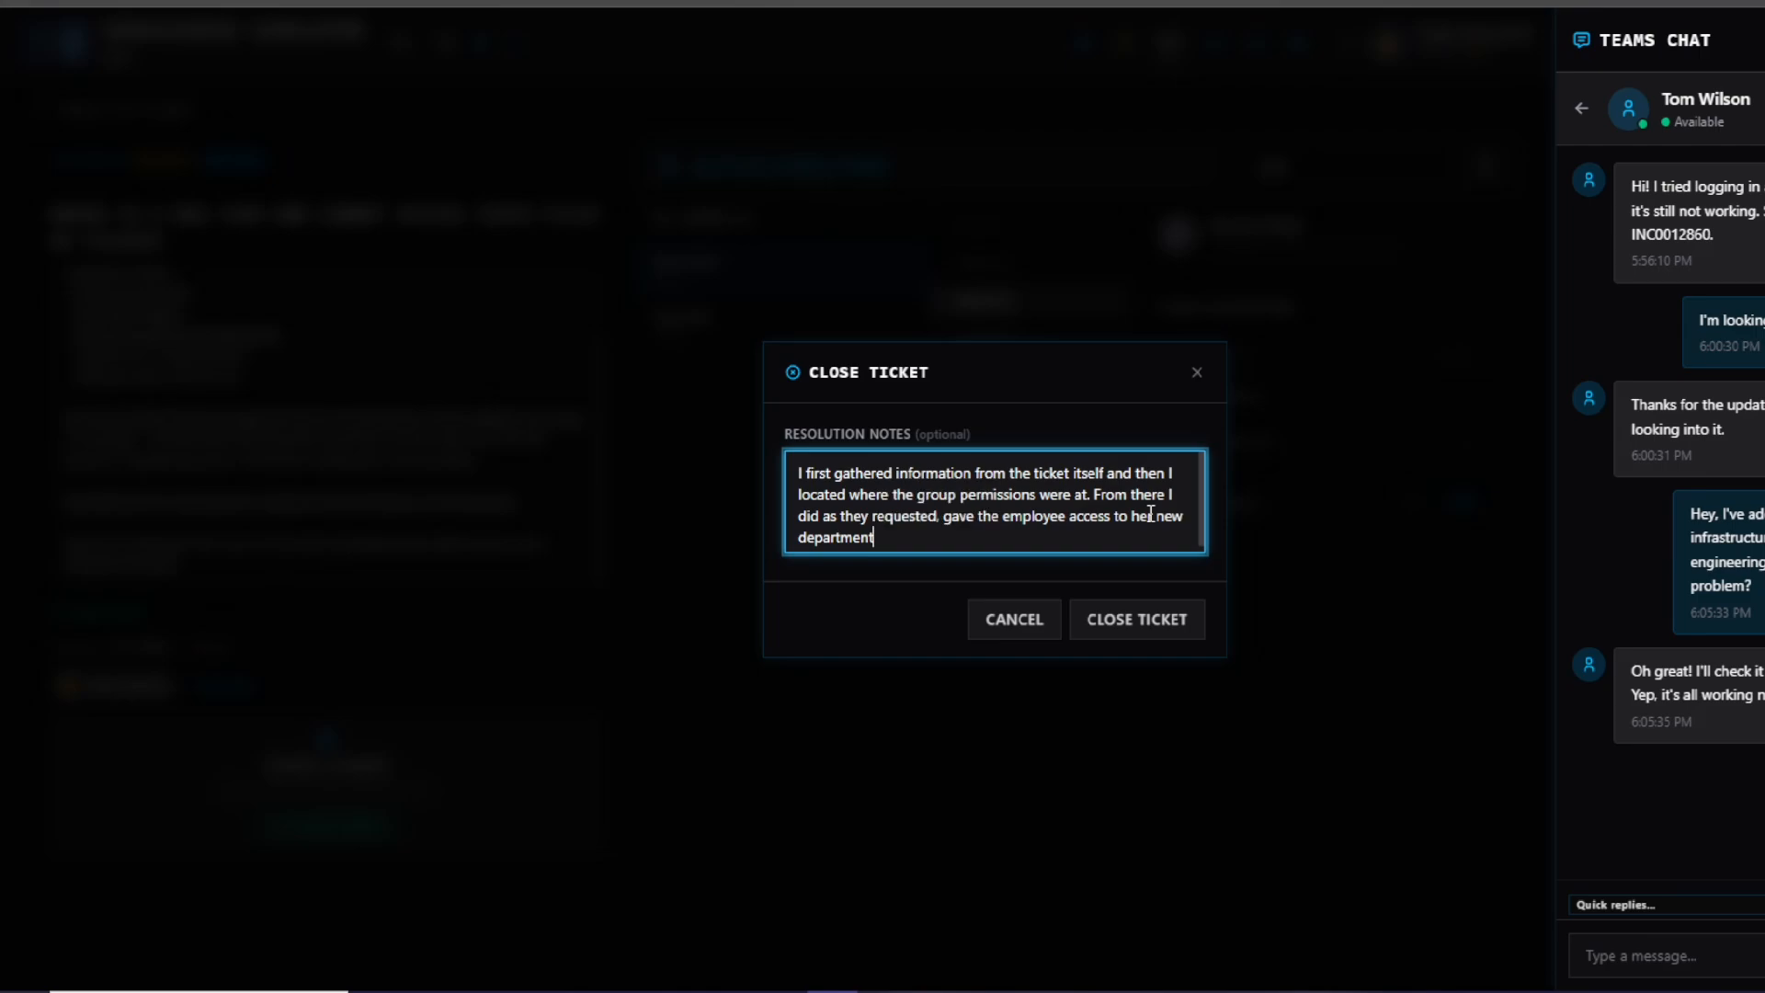
{"action": "type", "text": "amd"}
{"action": "key", "text": "BackSpace"}
{"action": "key", "text": "BackSpace"}
{"action": "key", "text": "BackSpace"}
{"action": "type", "text": "nd "}
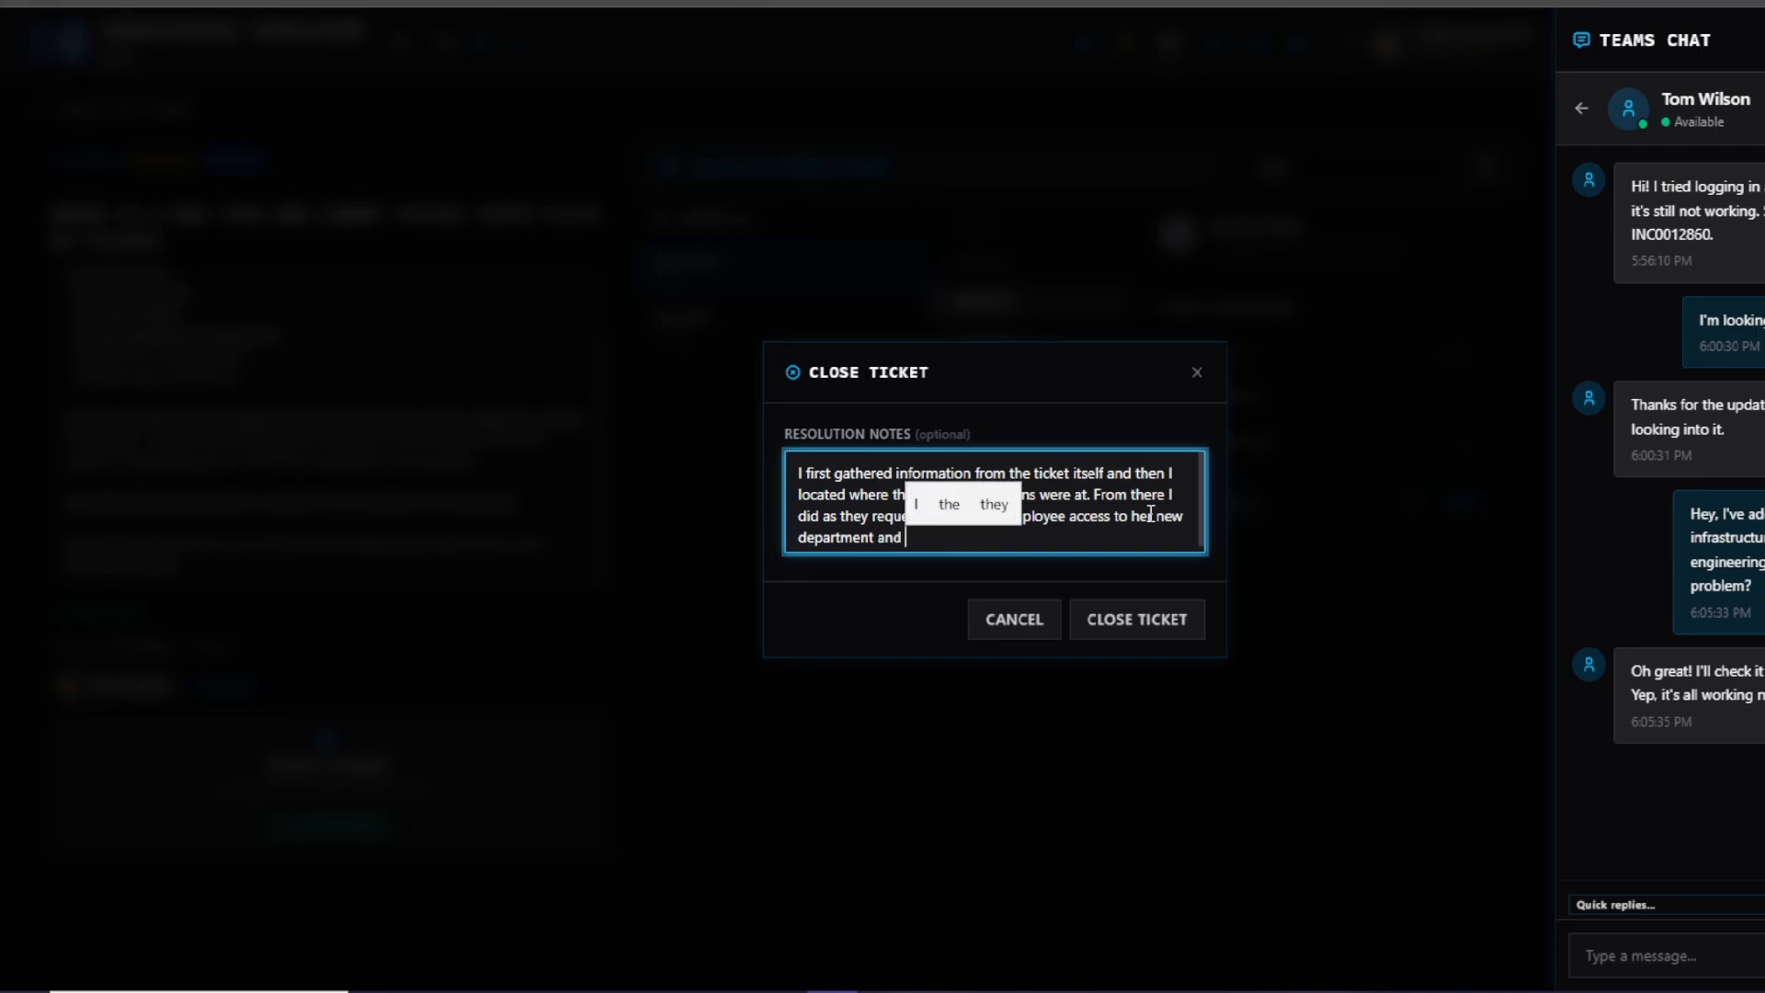
{"action": "type", "text": "removed her "}
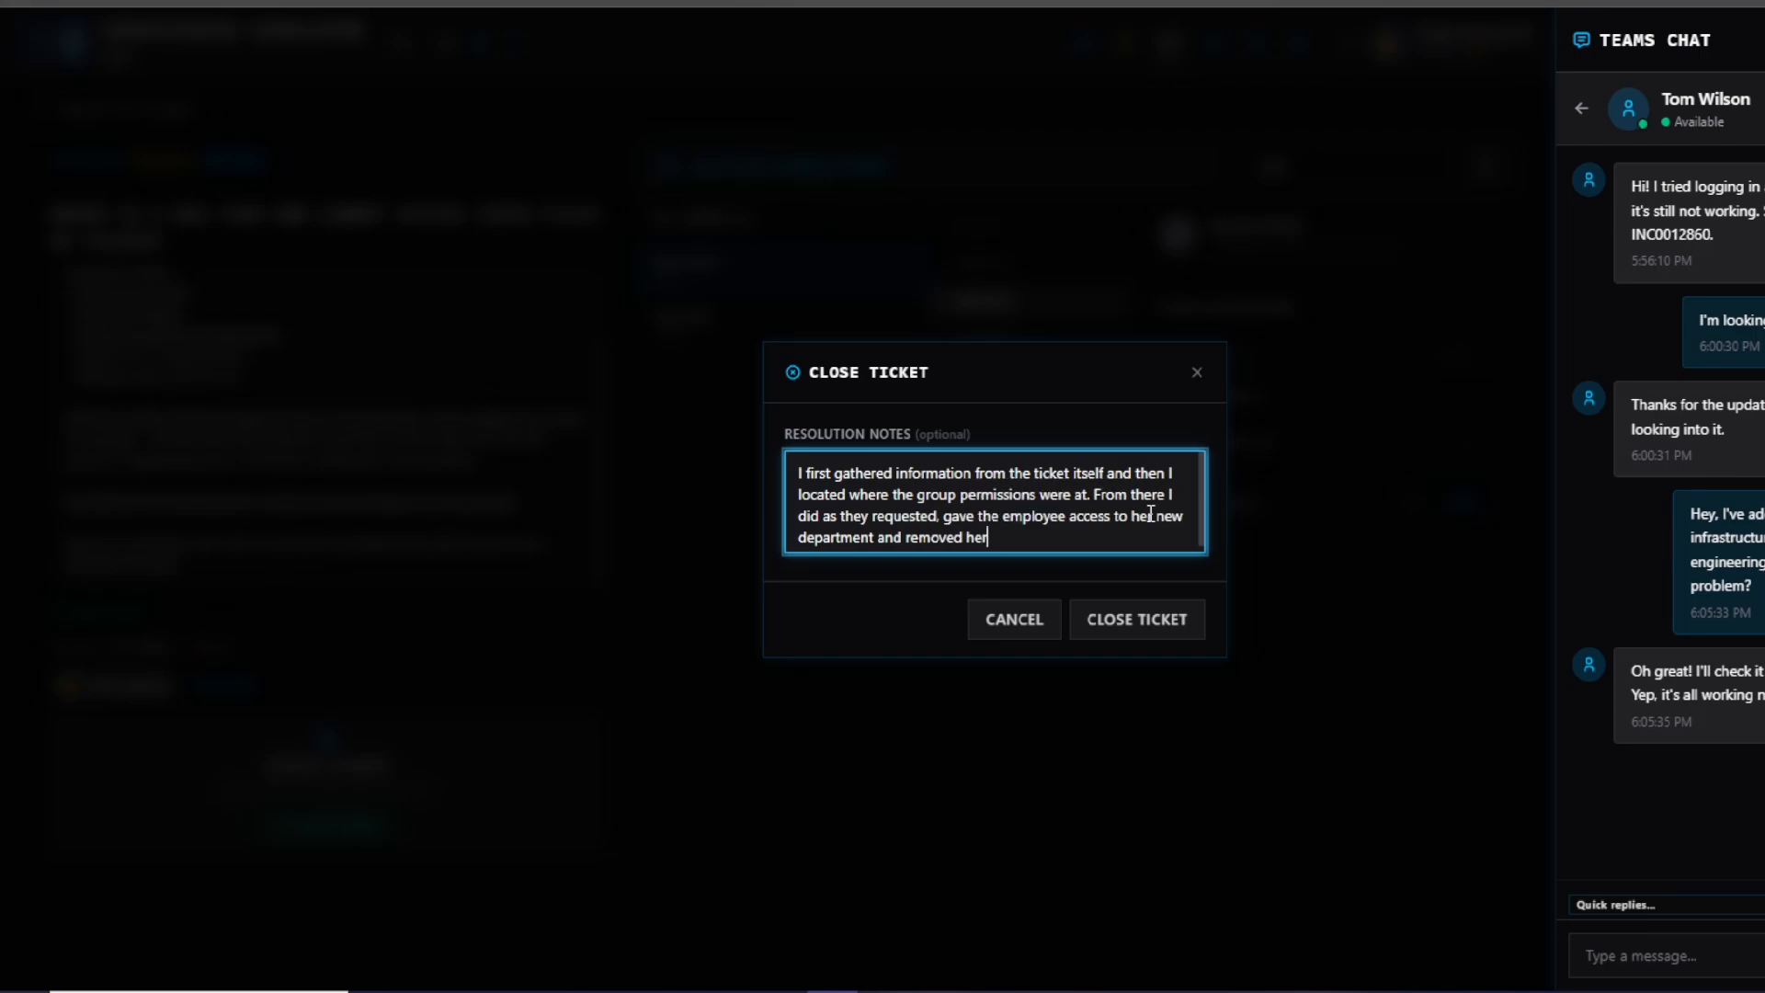
{"action": "type", "text": "acce"}
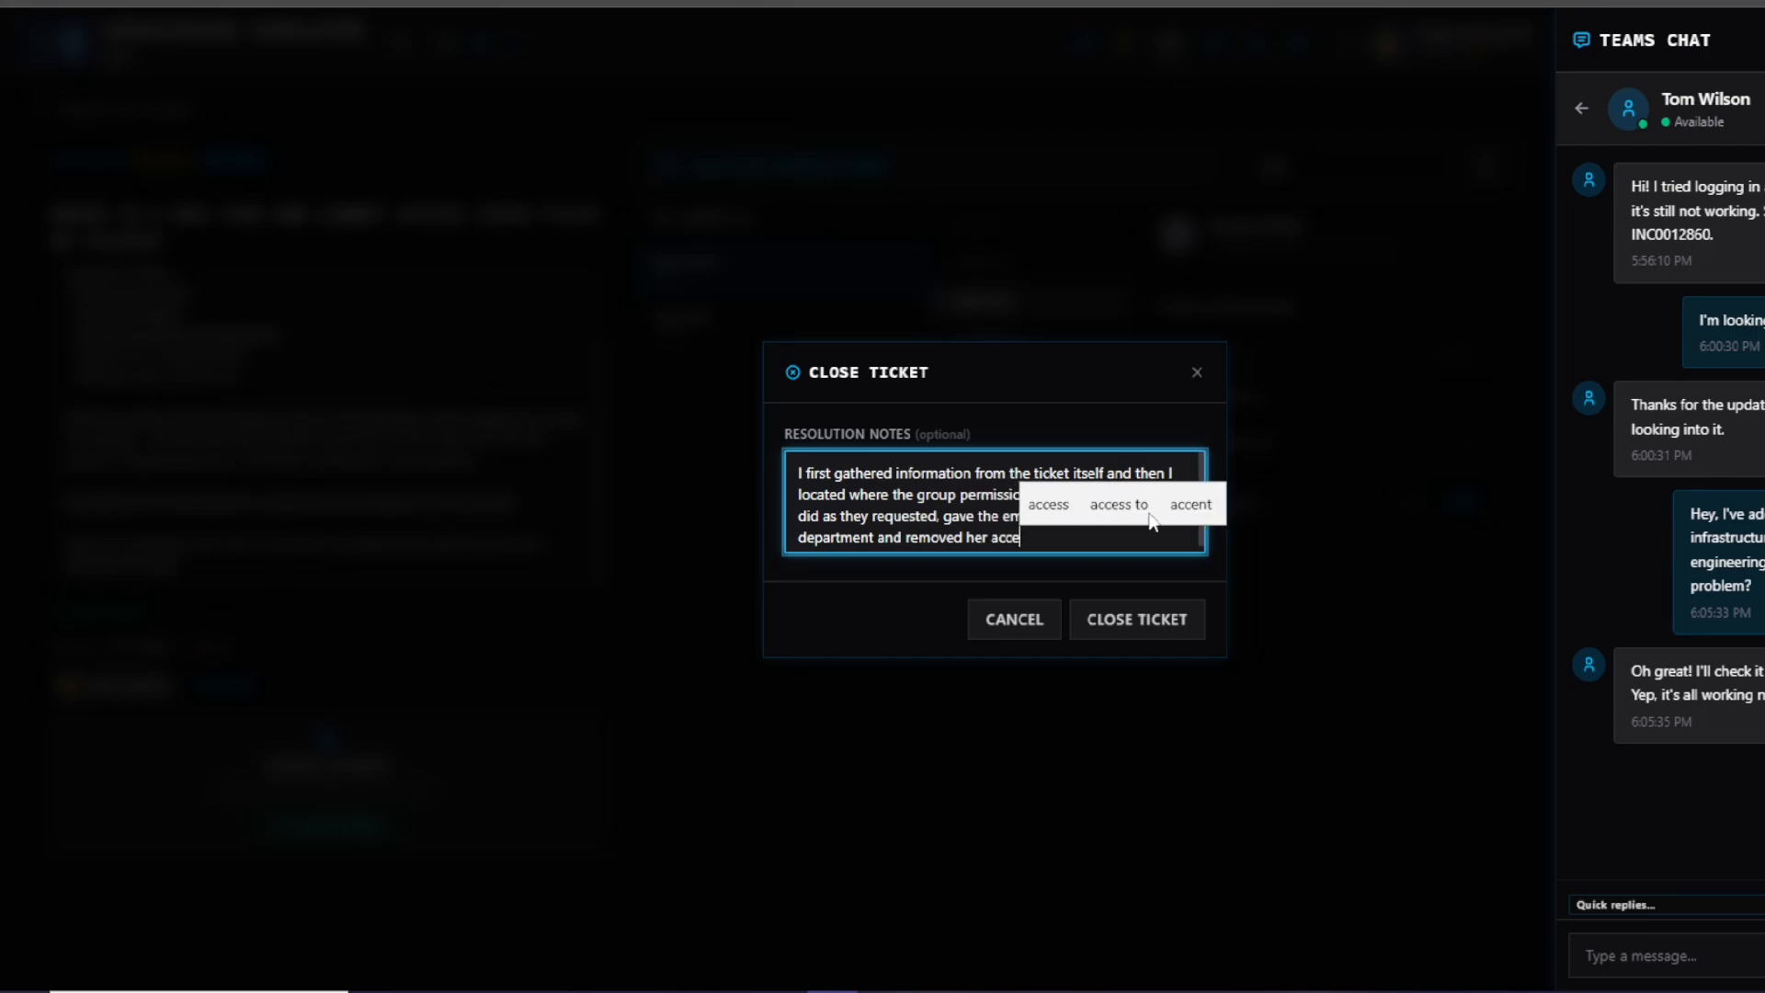
{"action": "type", "text": "ss from the old"}
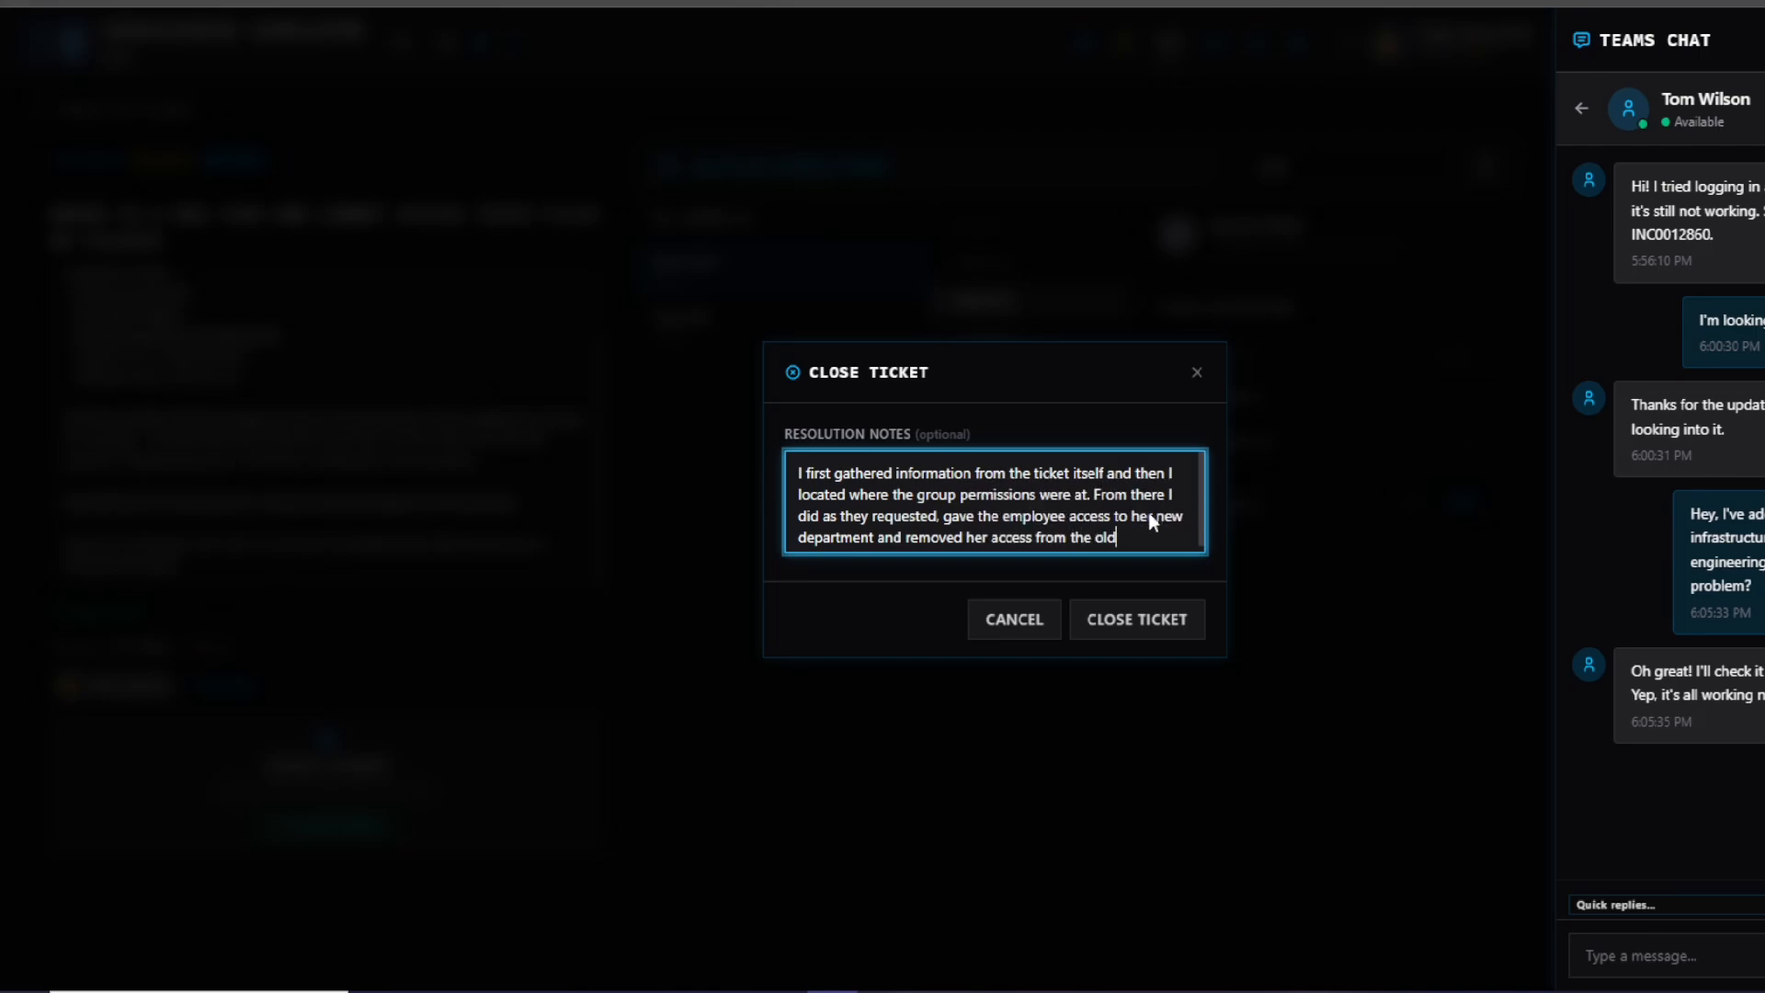
{"action": "type", "text": " one. After"}
- Start a new sentence in the resolution notes with "Post-resolution"
{"action": "key", "text": "BackSpace"}
{"action": "key", "text": "BackSpace"}
{"action": "key", "text": "BackSpace"}
{"action": "key", "text": "BackSpace"}
{"action": "key", "text": "BackSpace"}
{"action": "type", "text": "W"}
{"action": "key", "text": "BackSpace"}
{"action": "type", "text": "Post-res"}
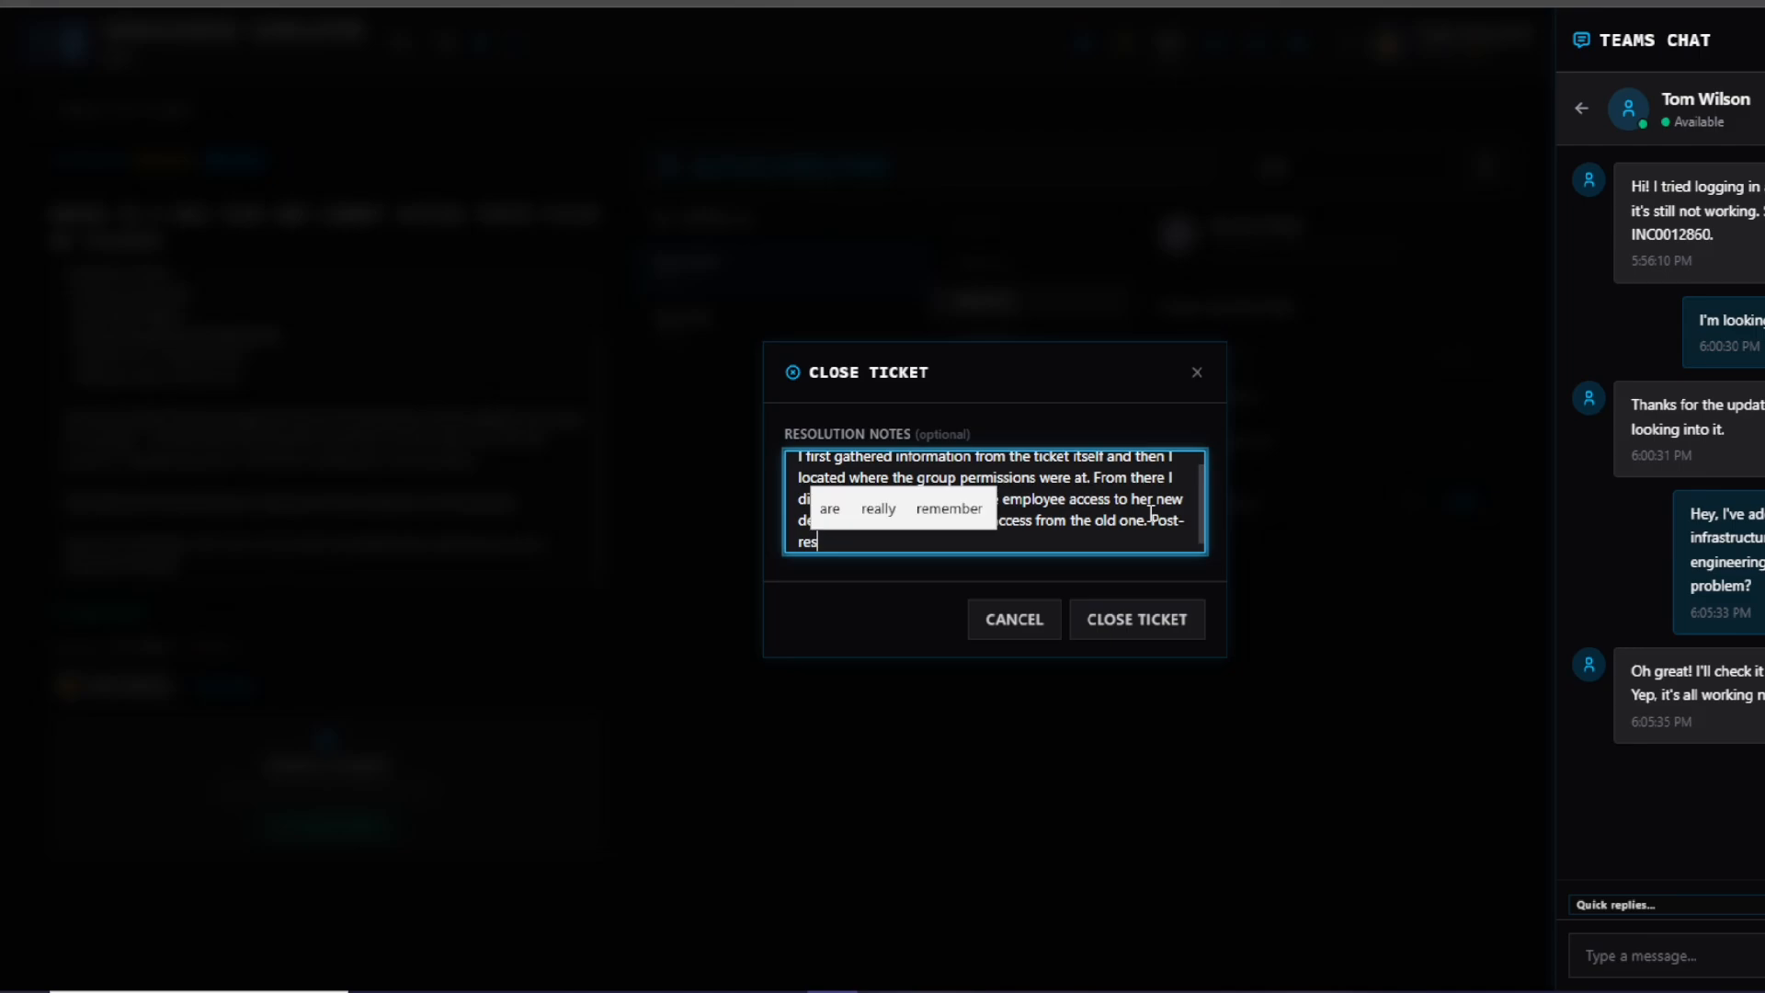
{"action": "type", "text": "olution"}
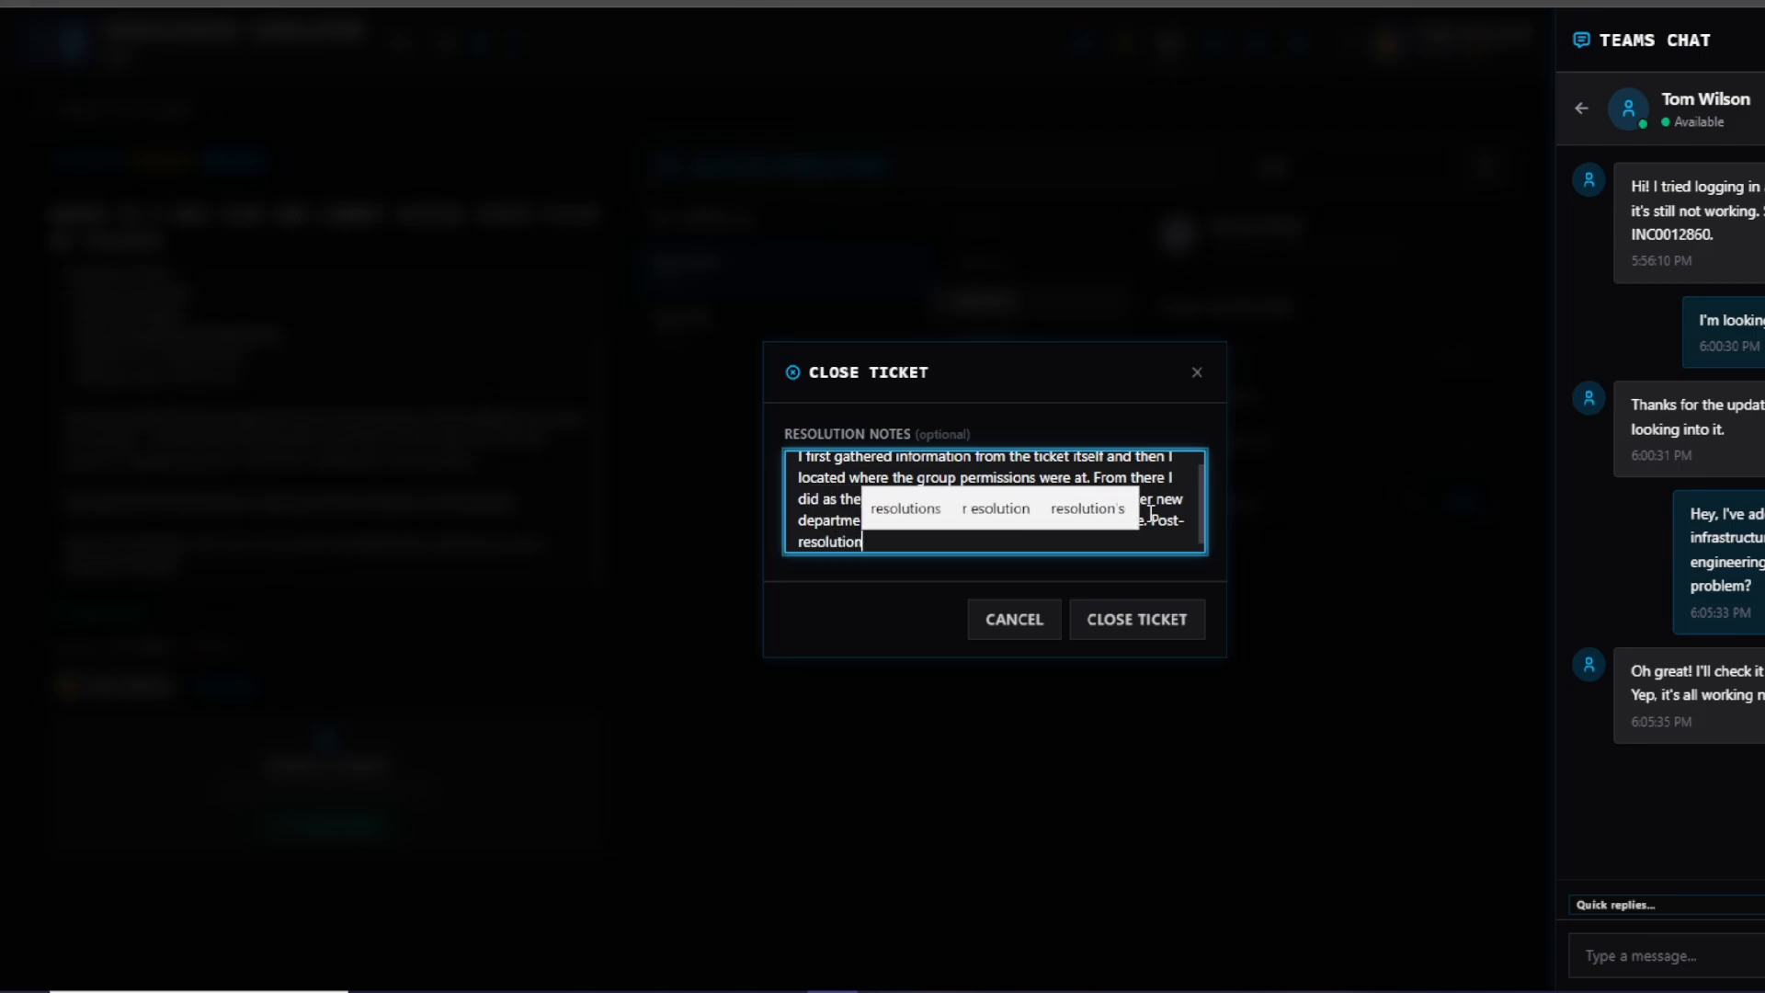
- Continue the resolution notes with ", I confirmed with the client that the problem"
{"action": "type", "text": " I"}
{"action": "key", "text": "BackSpace"}
{"action": "key", "text": "BackSpace"}
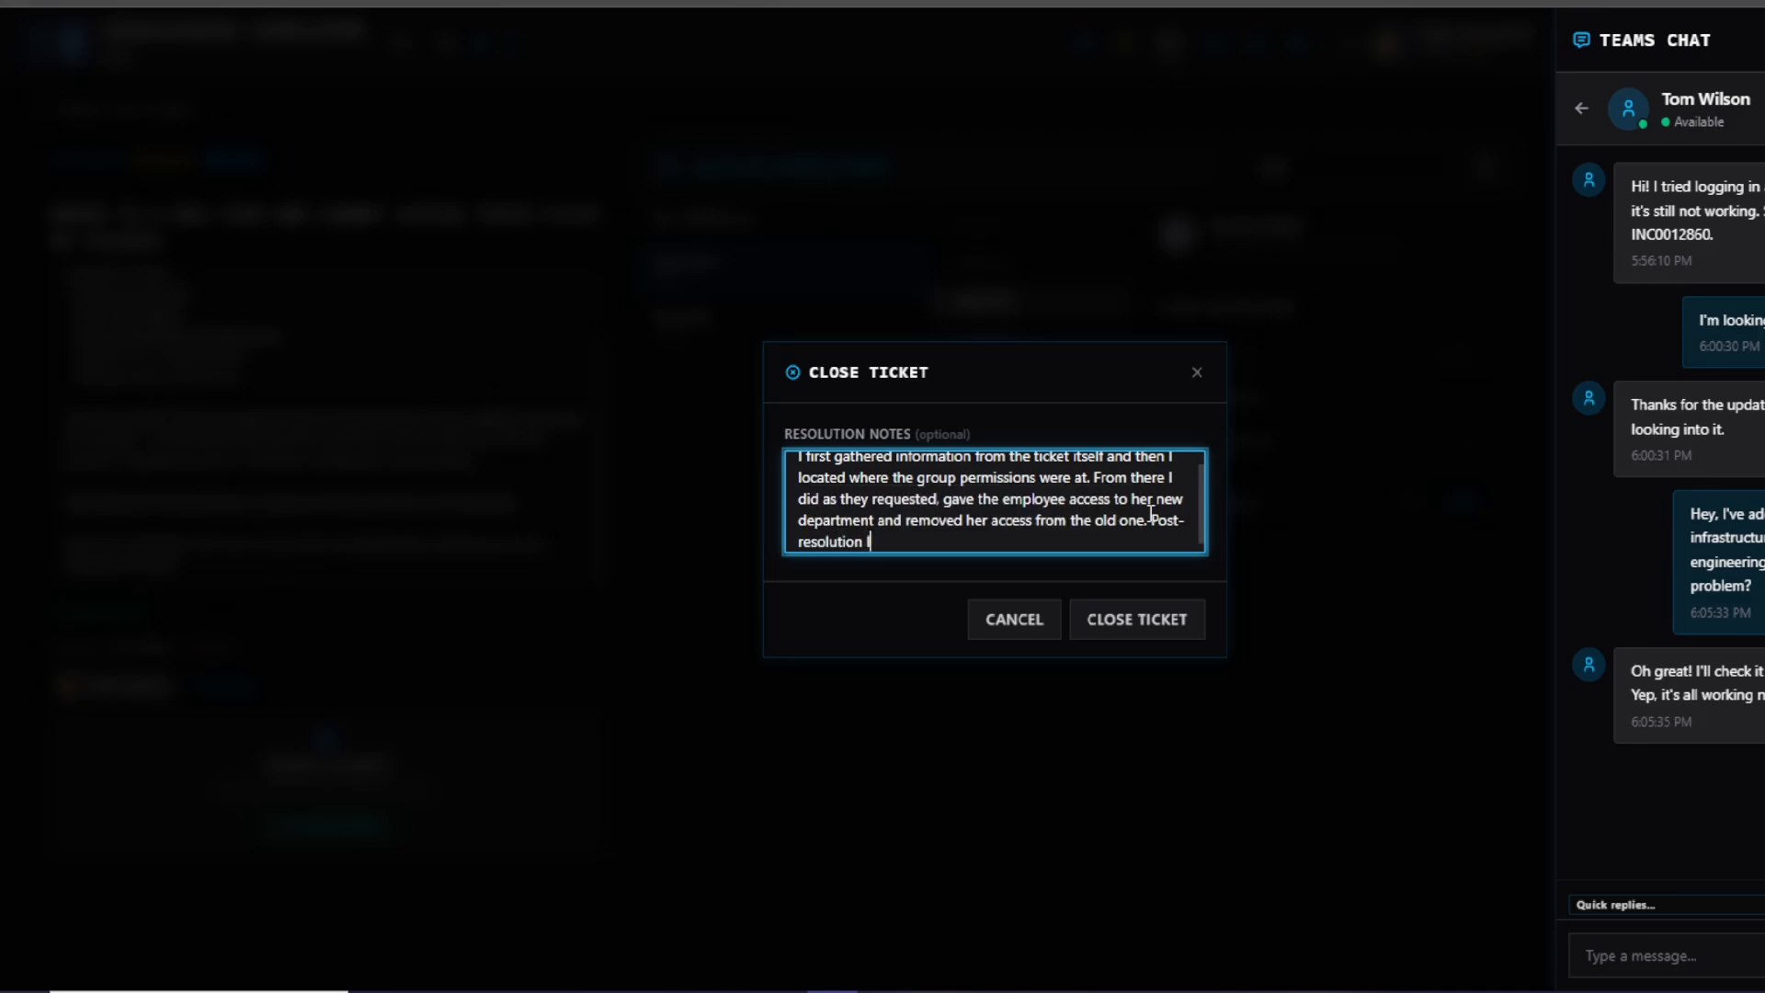
{"action": "type", "text": ", I confirmed with "}
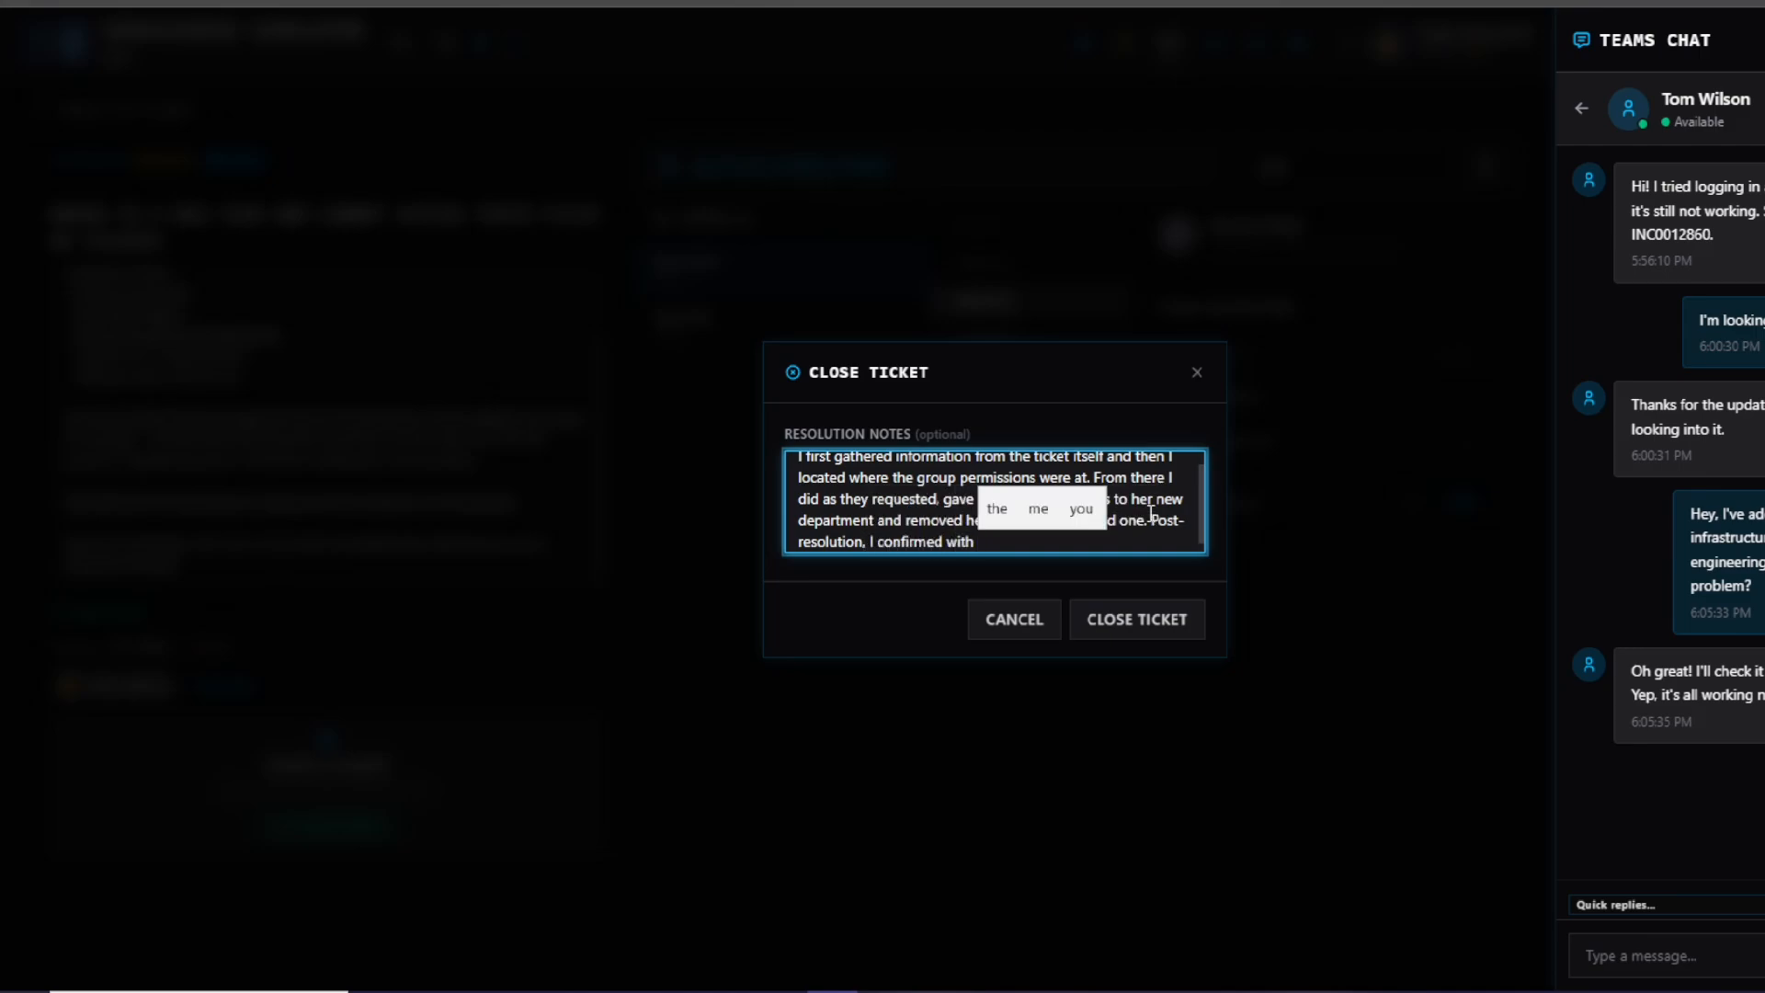
{"action": "type", "text": "the "}
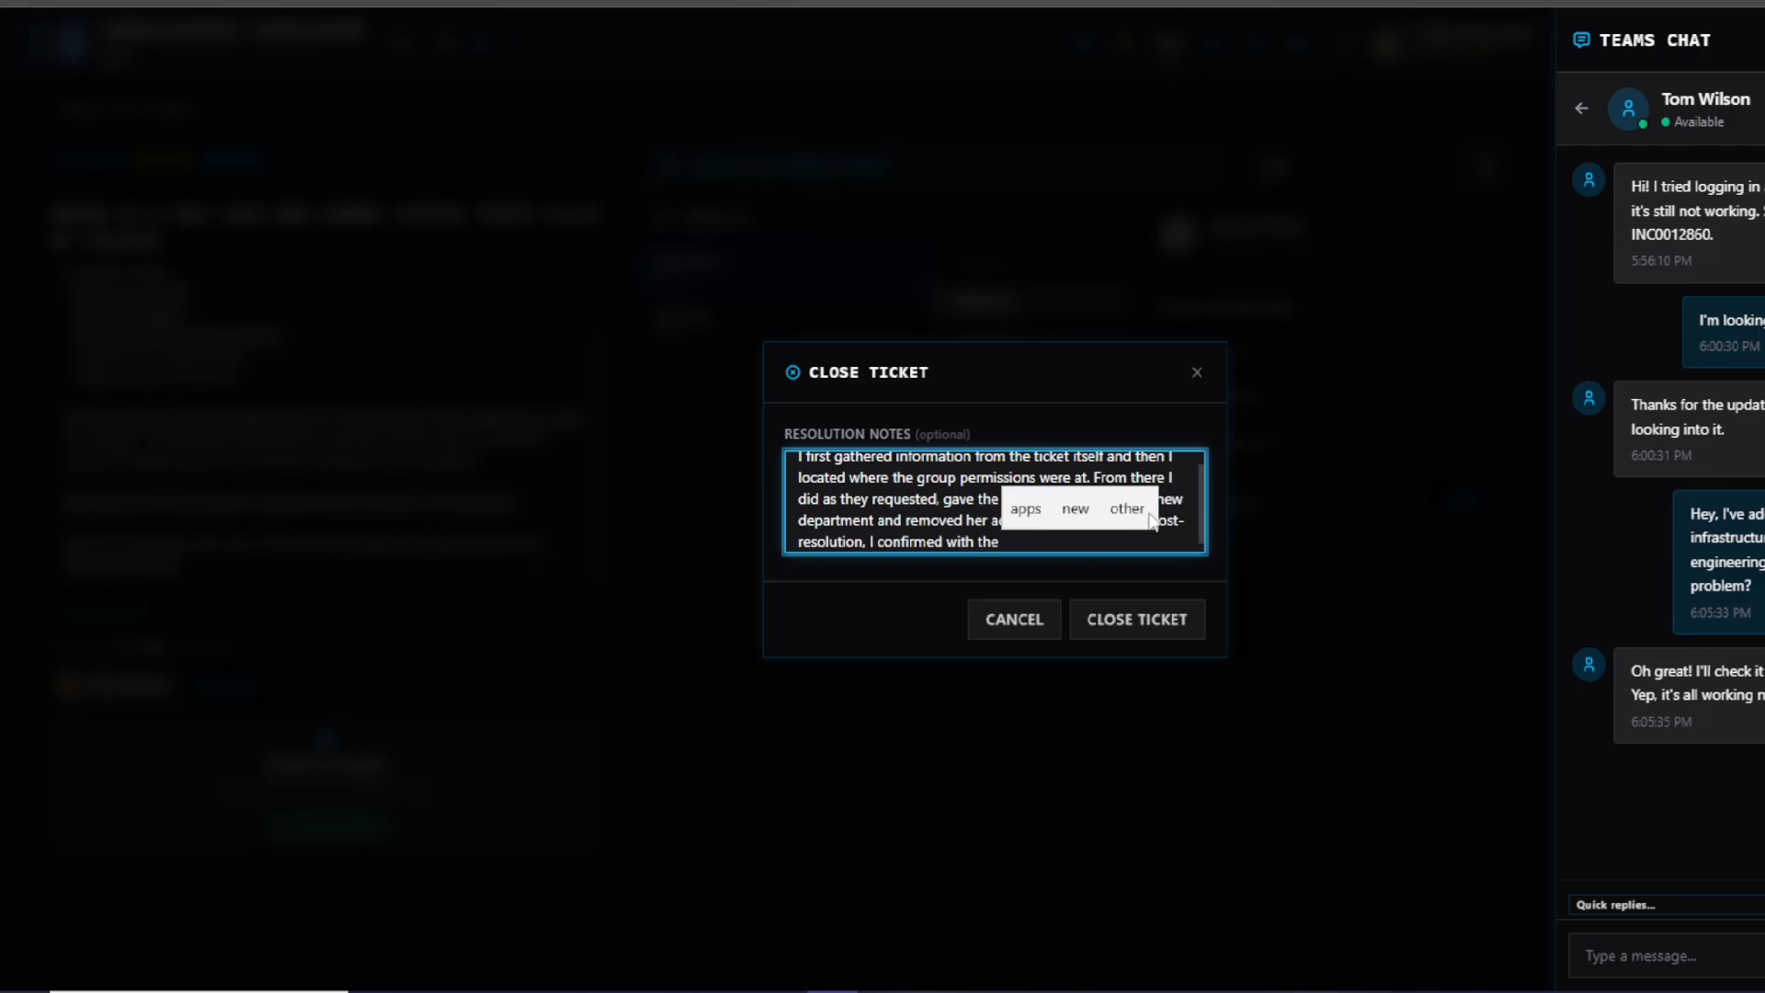
{"action": "type", "text": "client"}
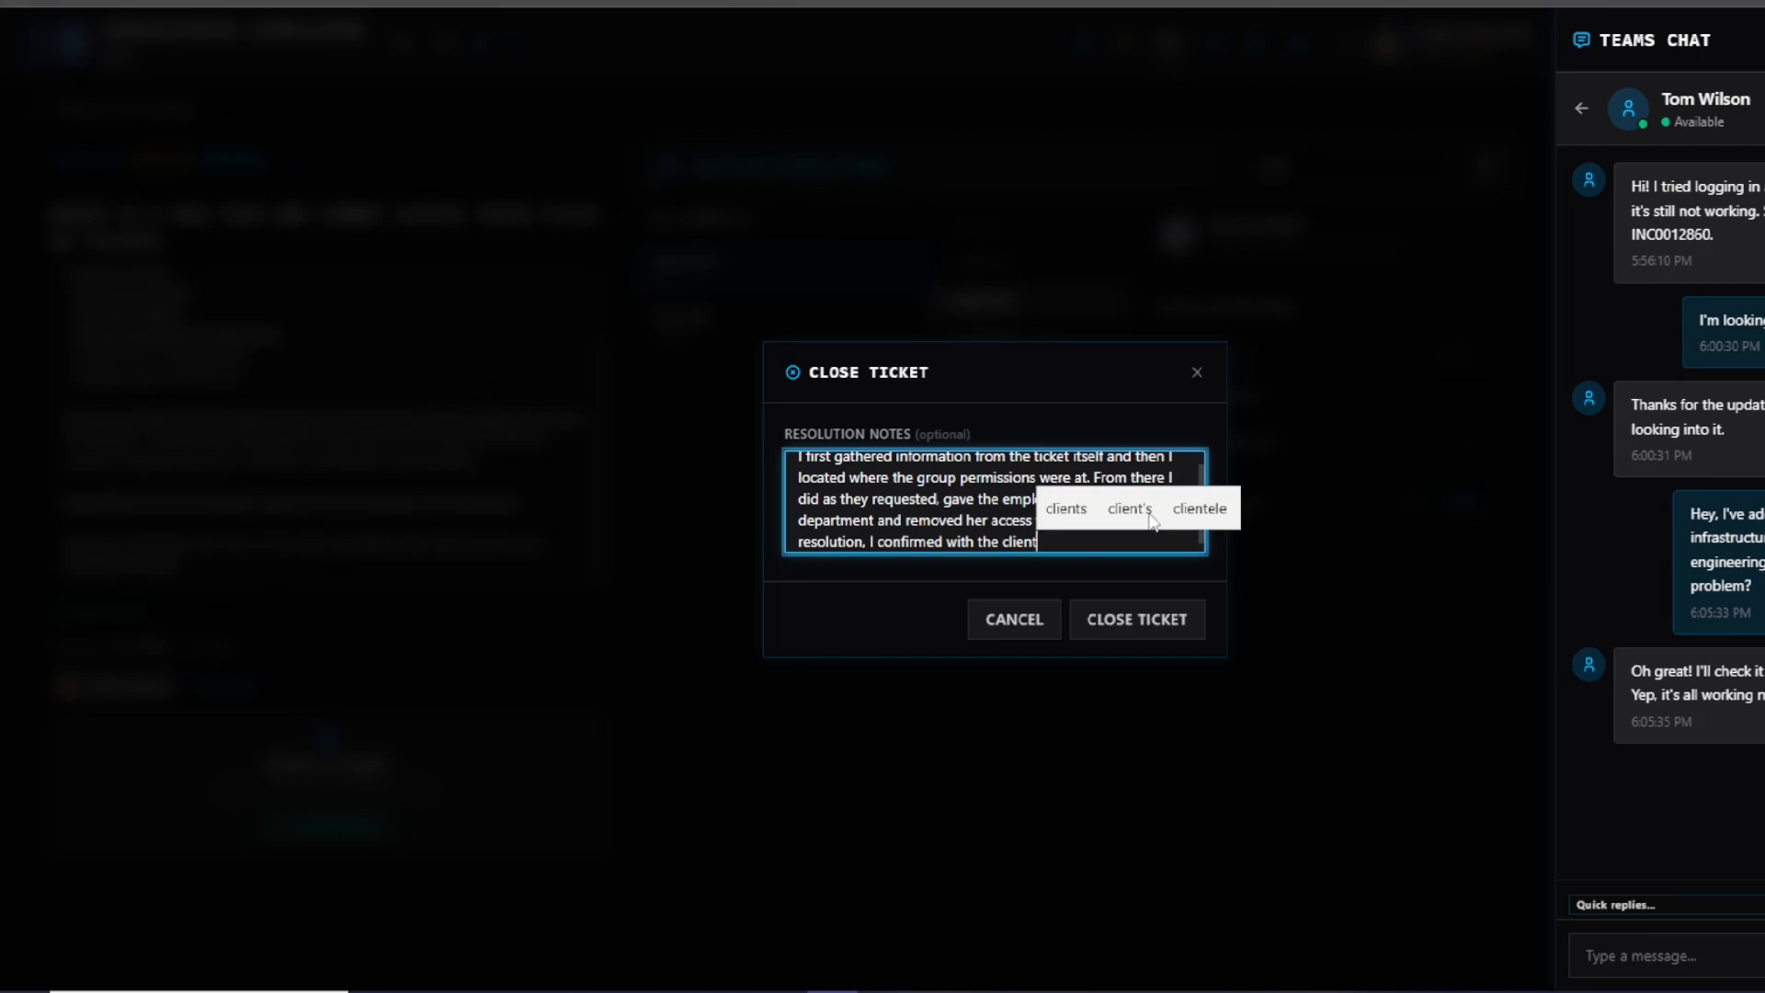
{"action": "type", "text": " that "}
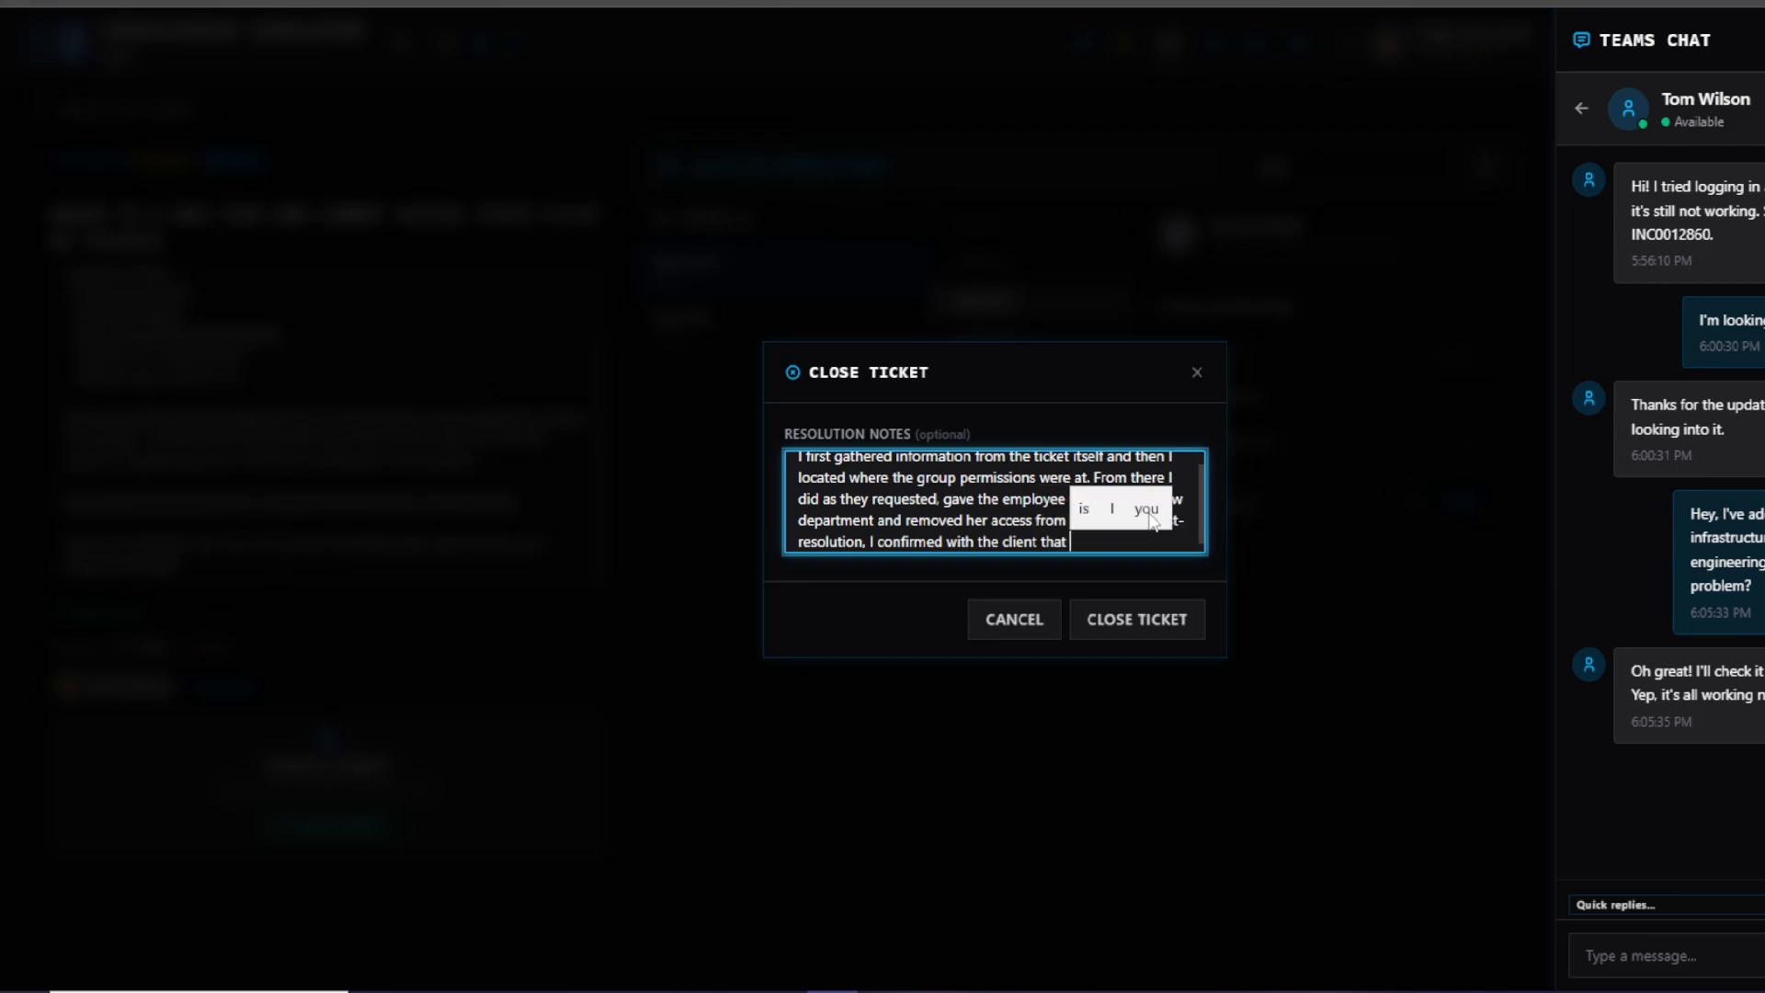
{"action": "type", "text": "the "}
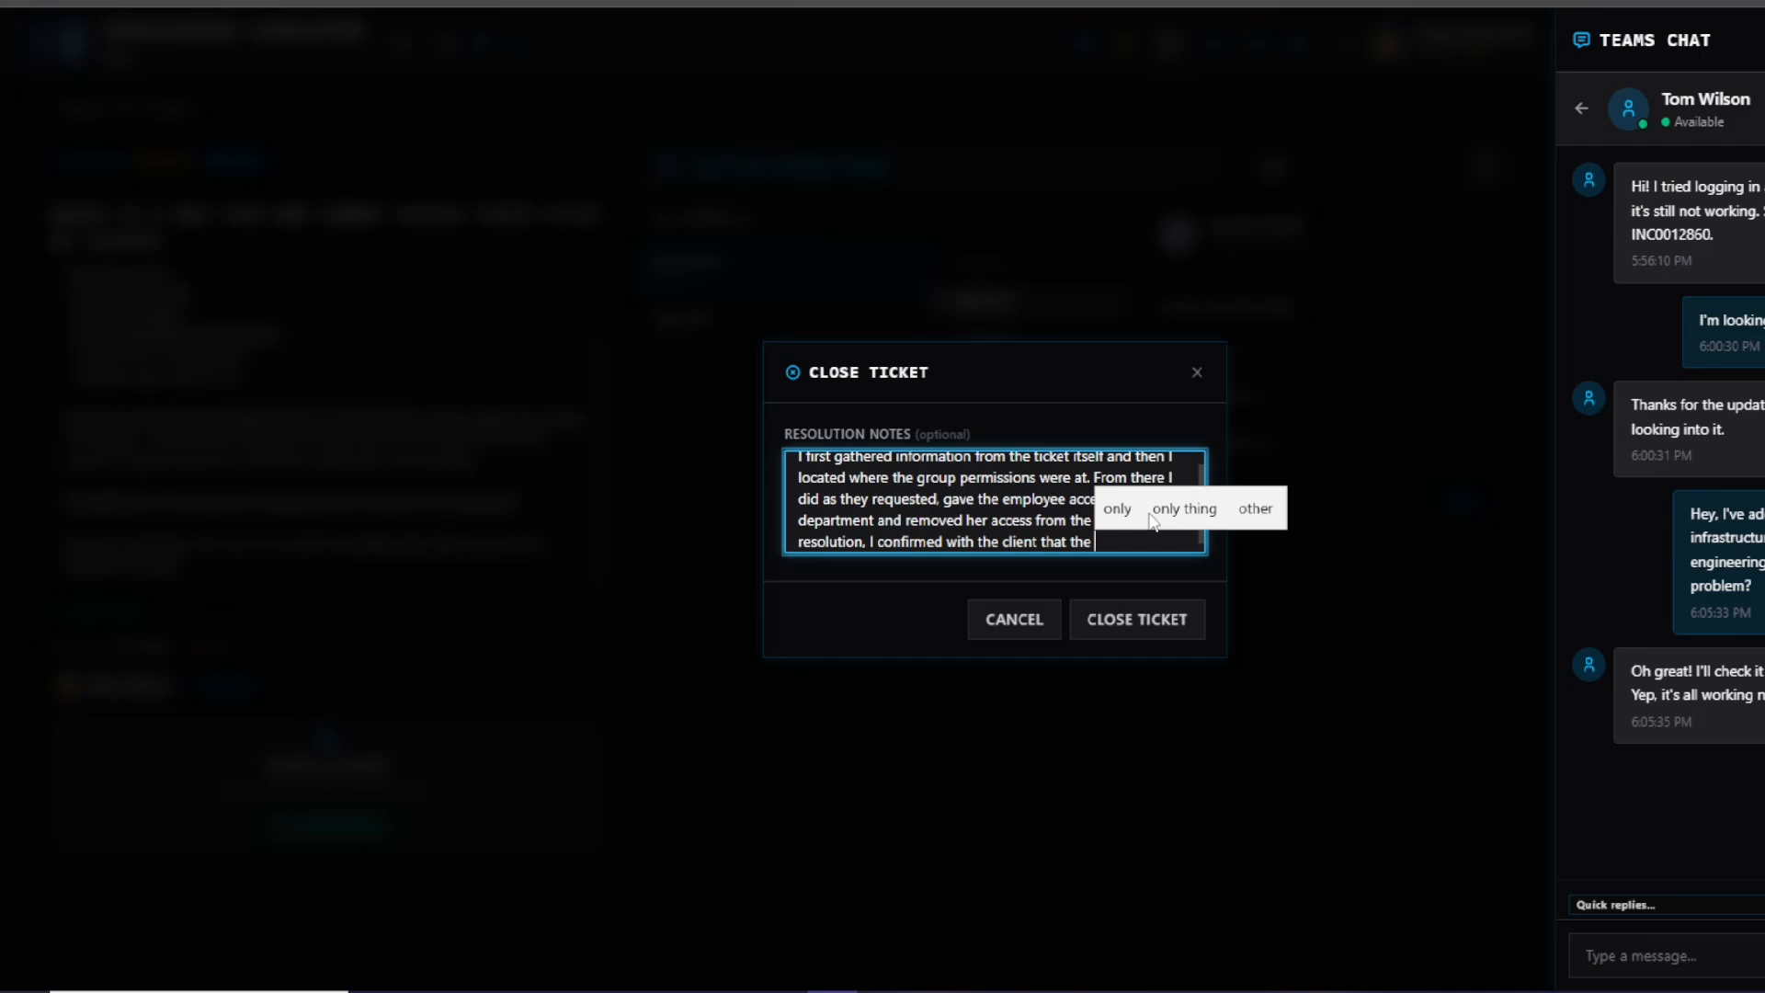
{"action": "type", "text": "problem "}
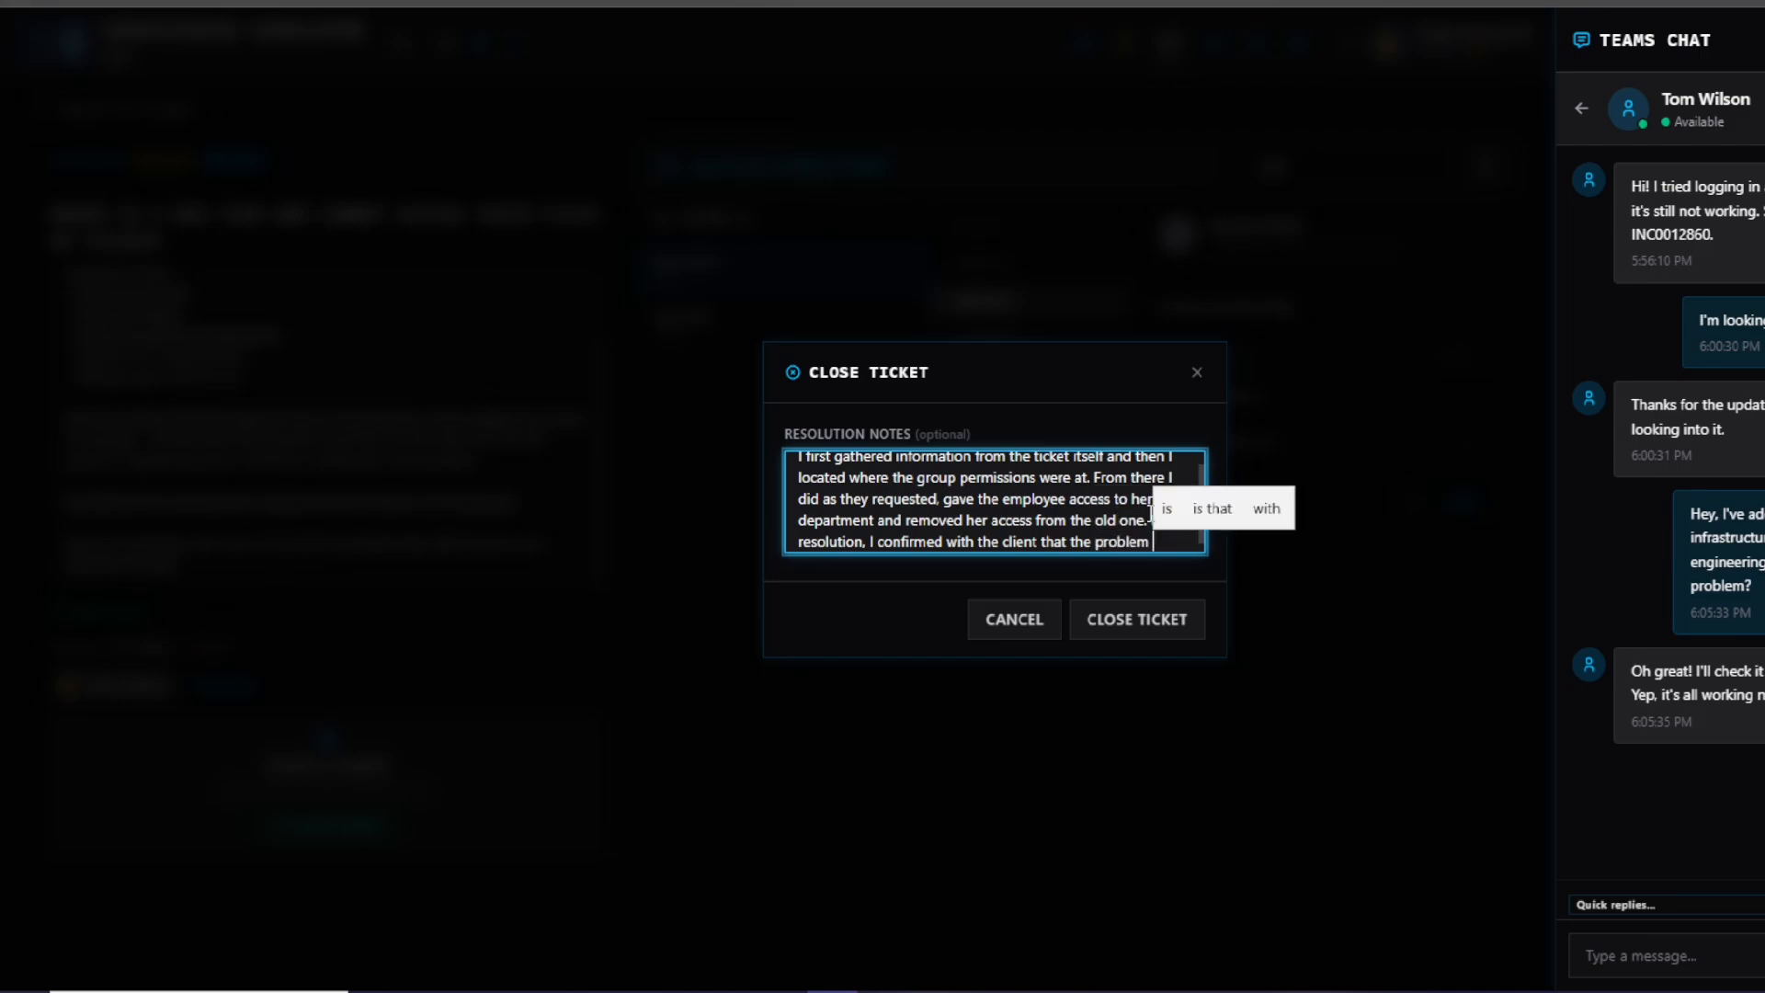
- Finish the resolution notes with "is resolved." and close the ticket
{"action": "type", "text": "was"}
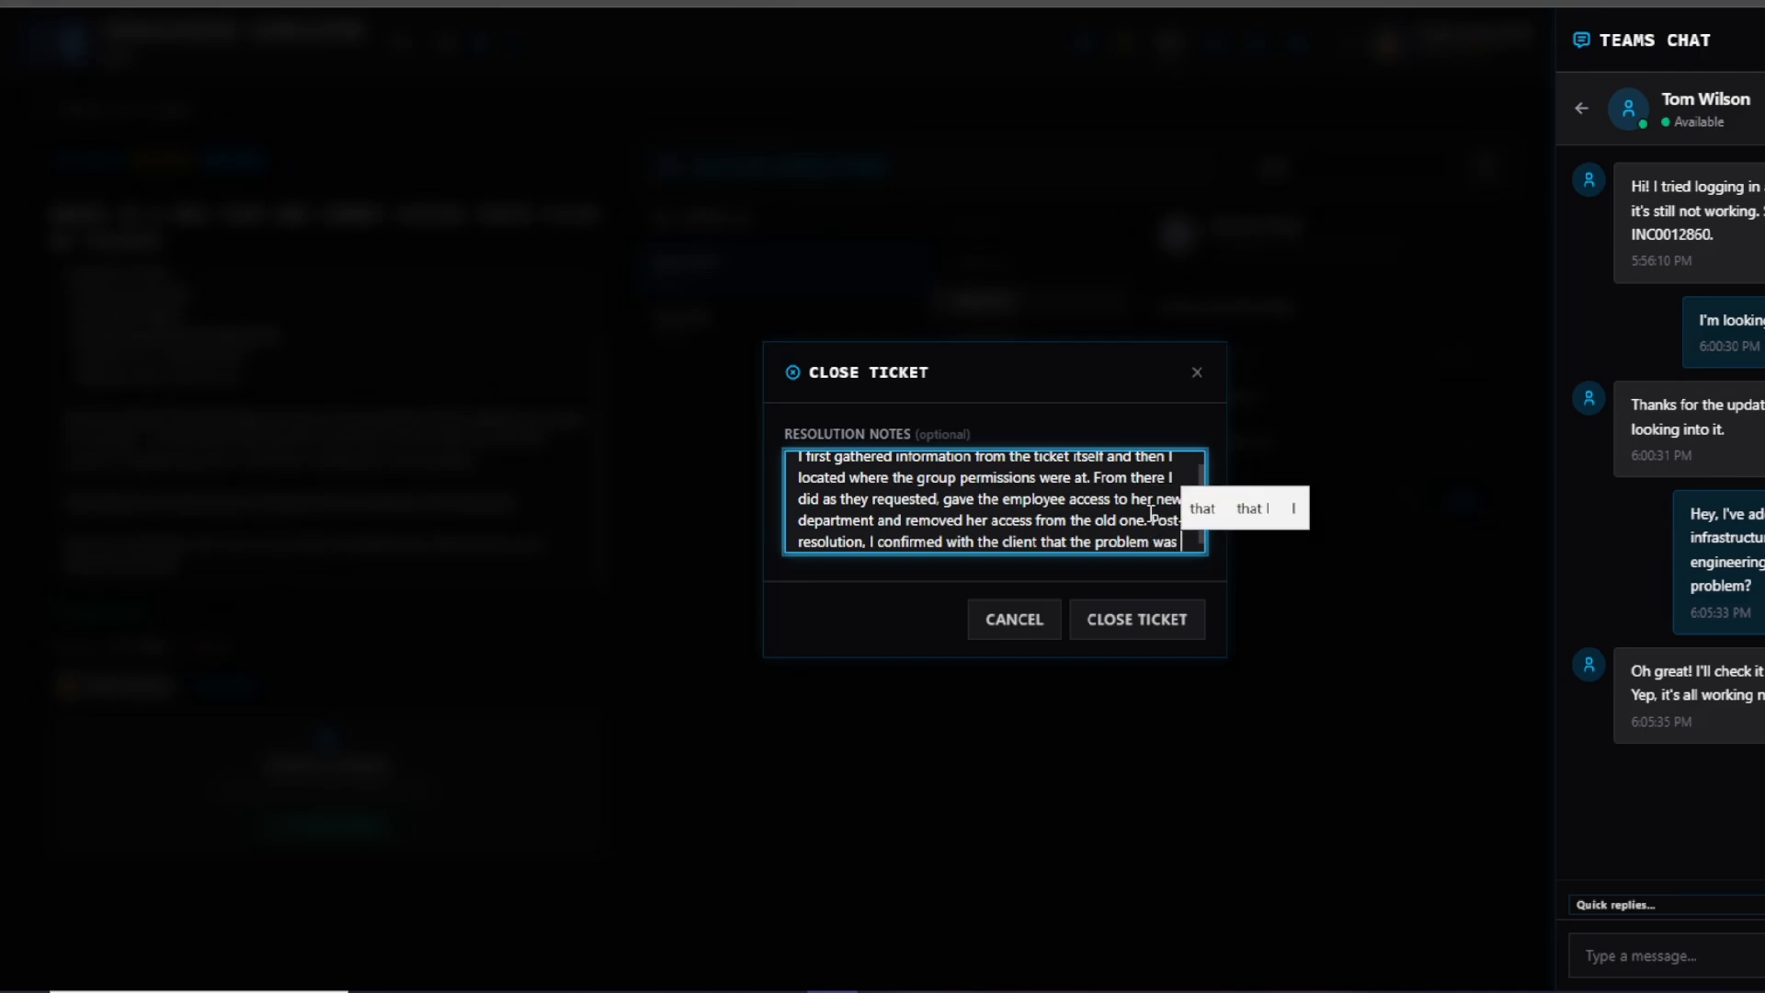
{"action": "key", "text": "BackSpace"}
{"action": "key", "text": "BackSpace"}
{"action": "key", "text": "BackSpace"}
{"action": "key", "text": "BackSpace"}
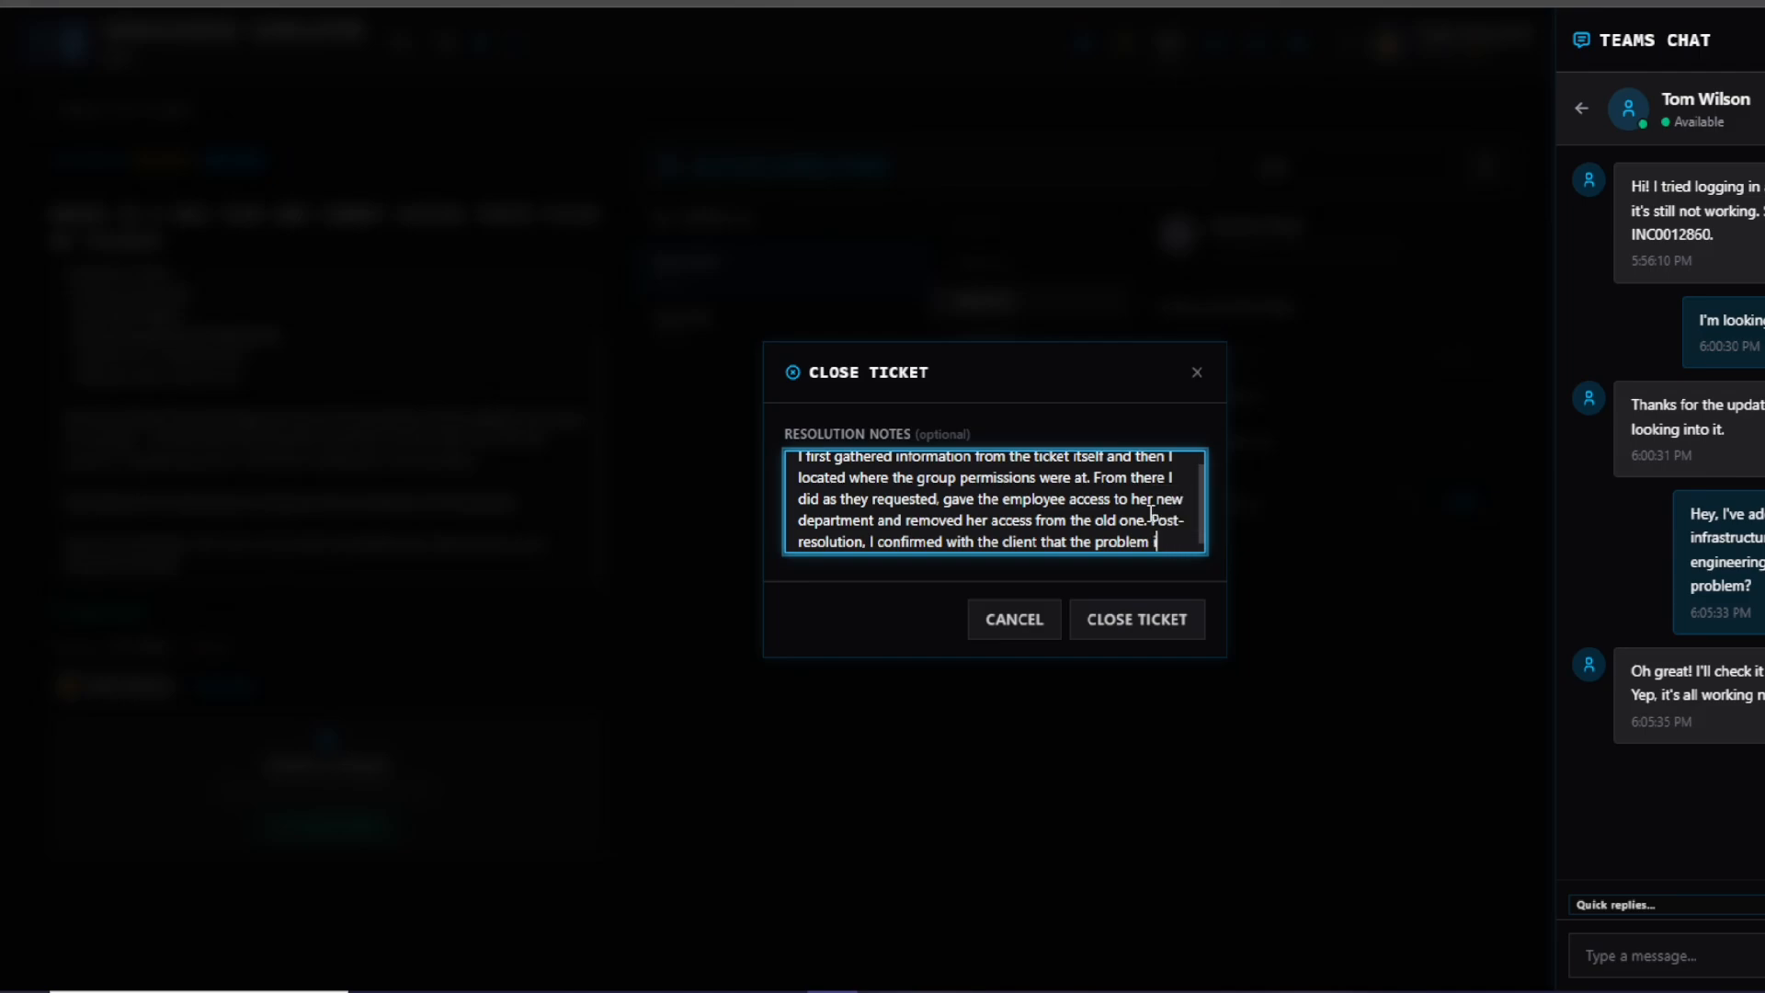
{"action": "type", "text": "is res"}
{"action": "type", "text": "olve"}
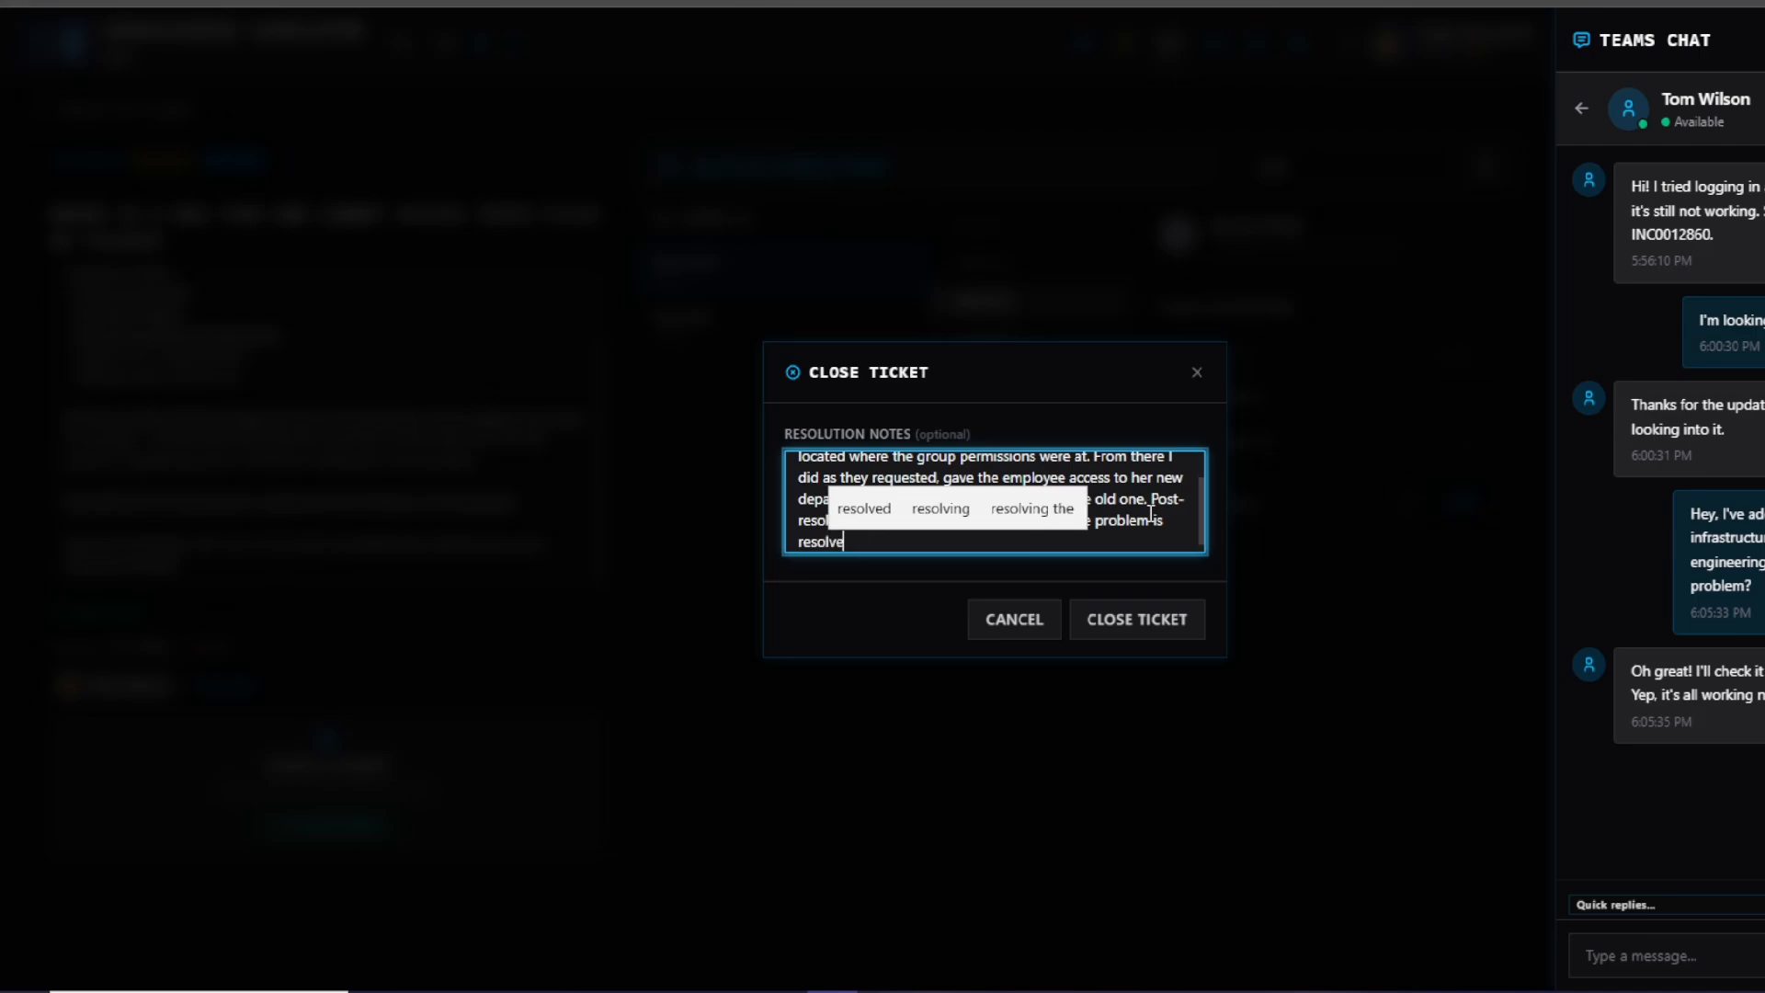
{"action": "type", "text": "d."}
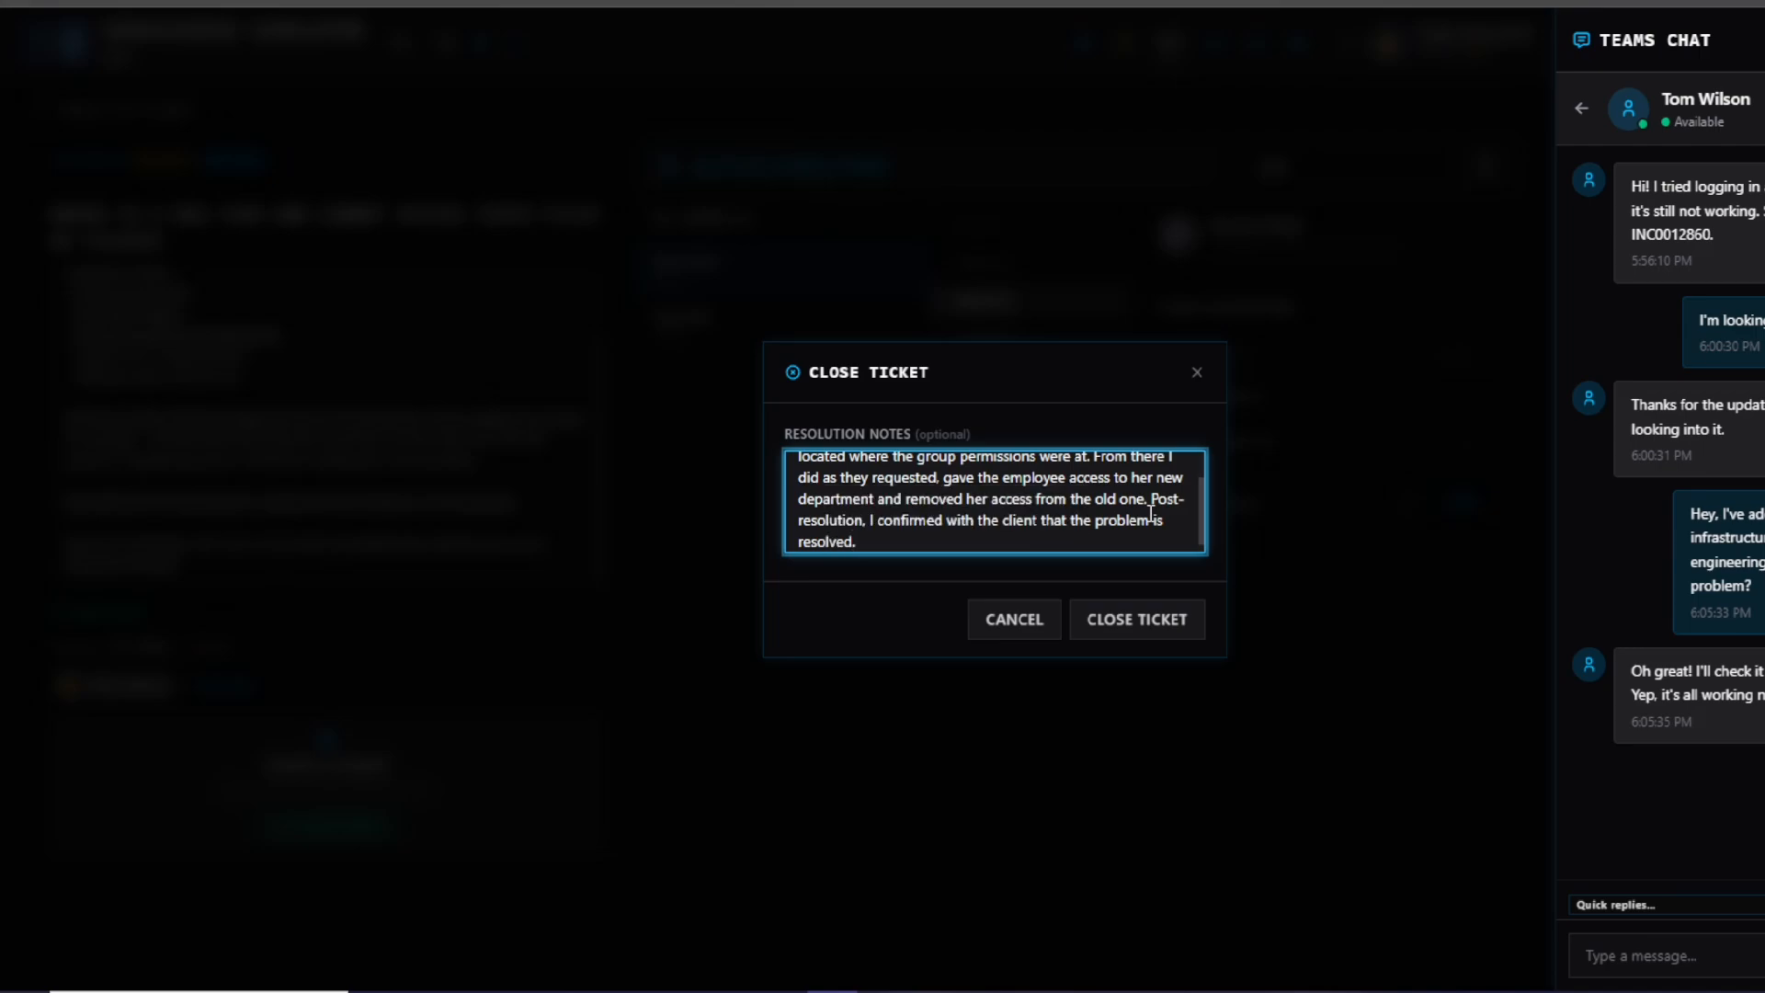
{"action": "left_click", "coordinate": [1139, 625]}
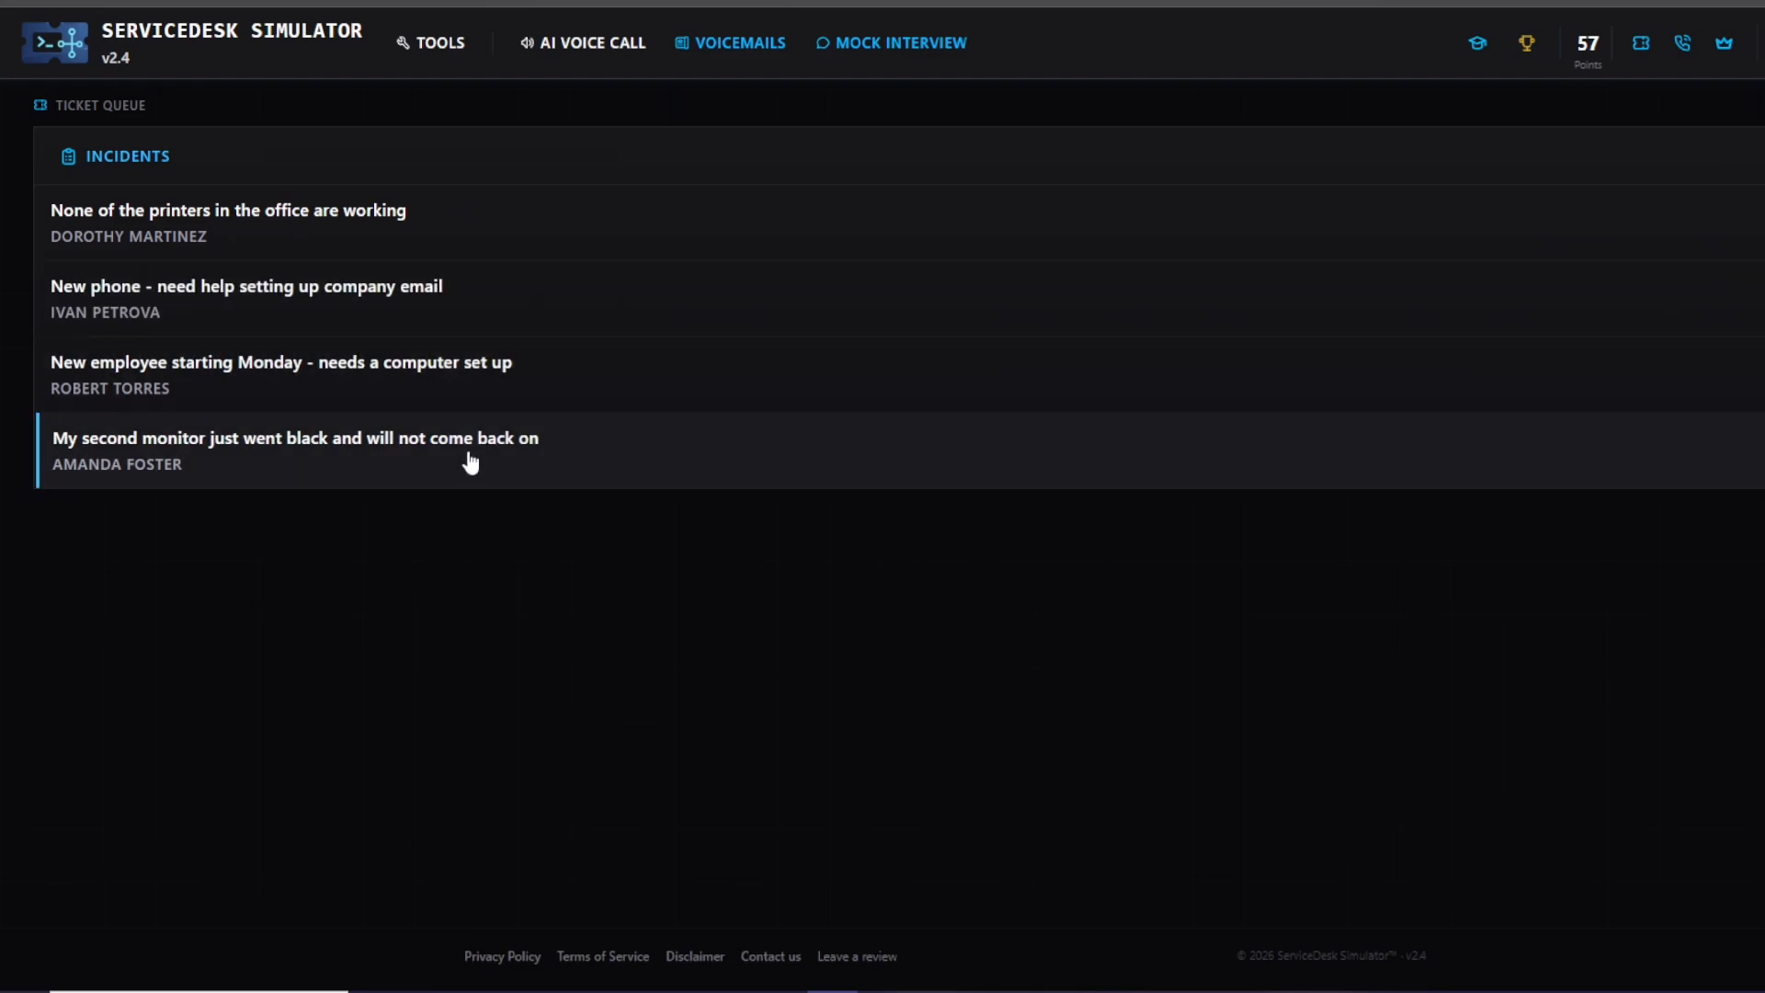
- Claim the ticket about the second monitor that went black and send its requester the quick reply that it is being looked into
{"action": "left_click", "coordinate": [526, 448]}
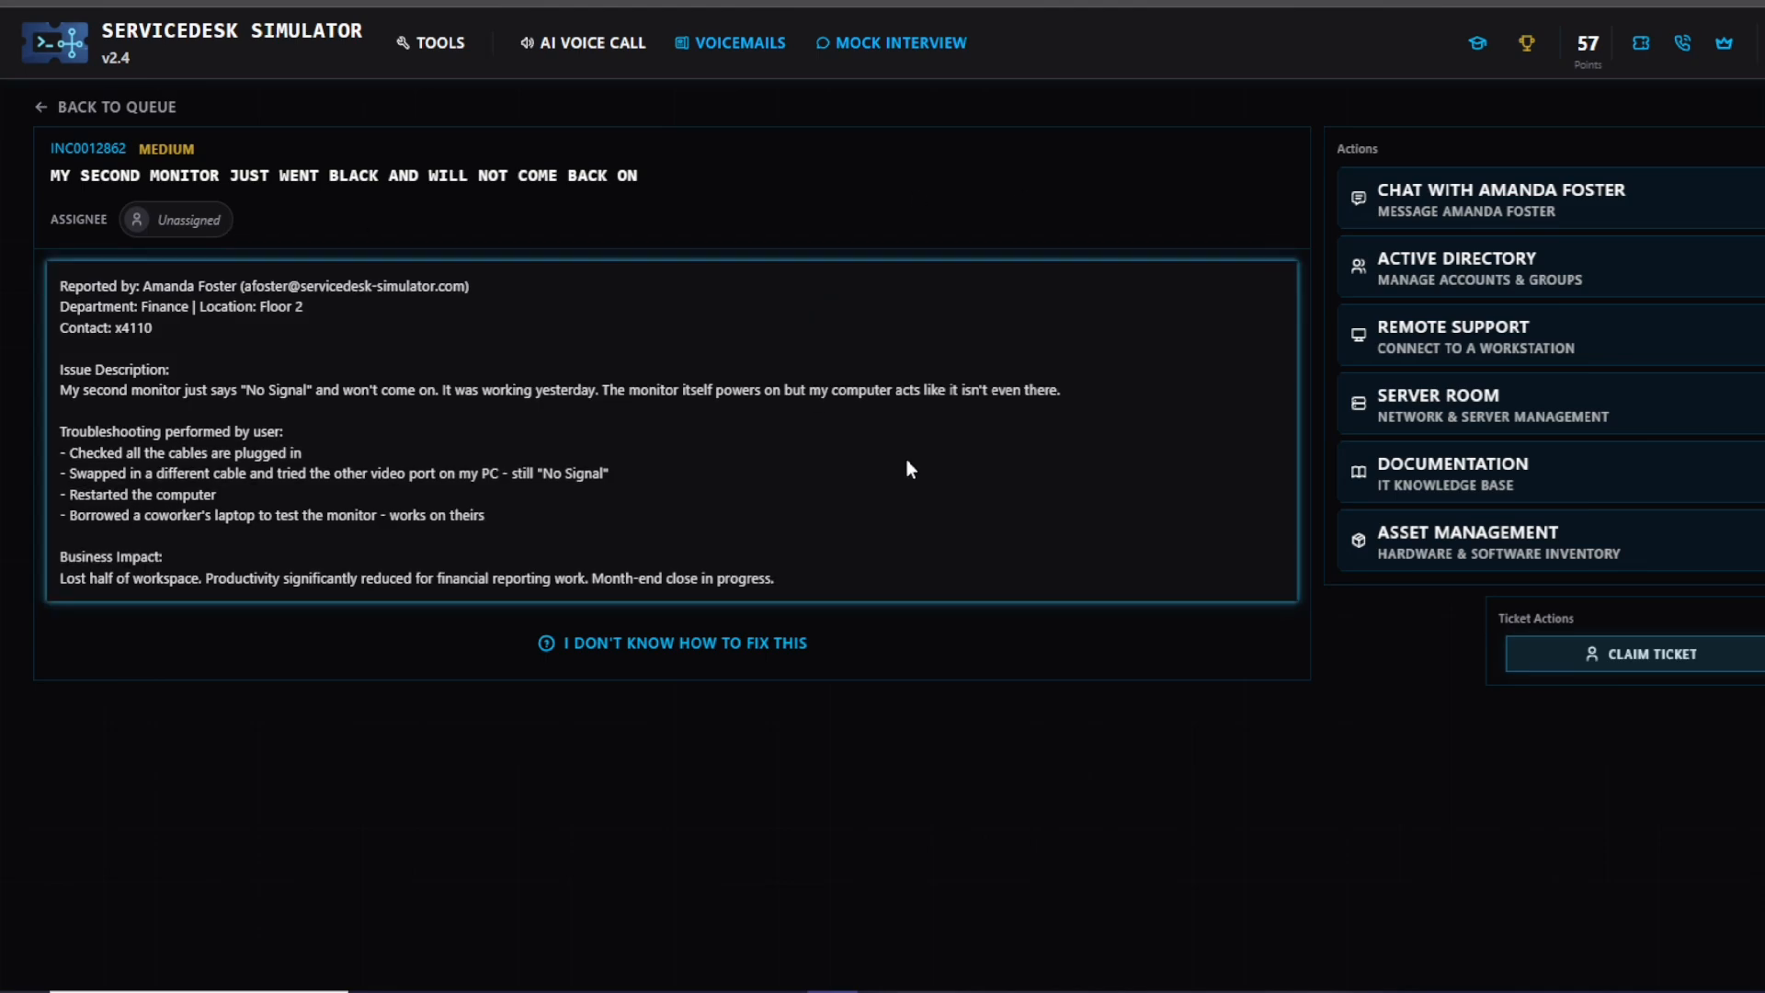
{"action": "left_click", "coordinate": [1600, 665]}
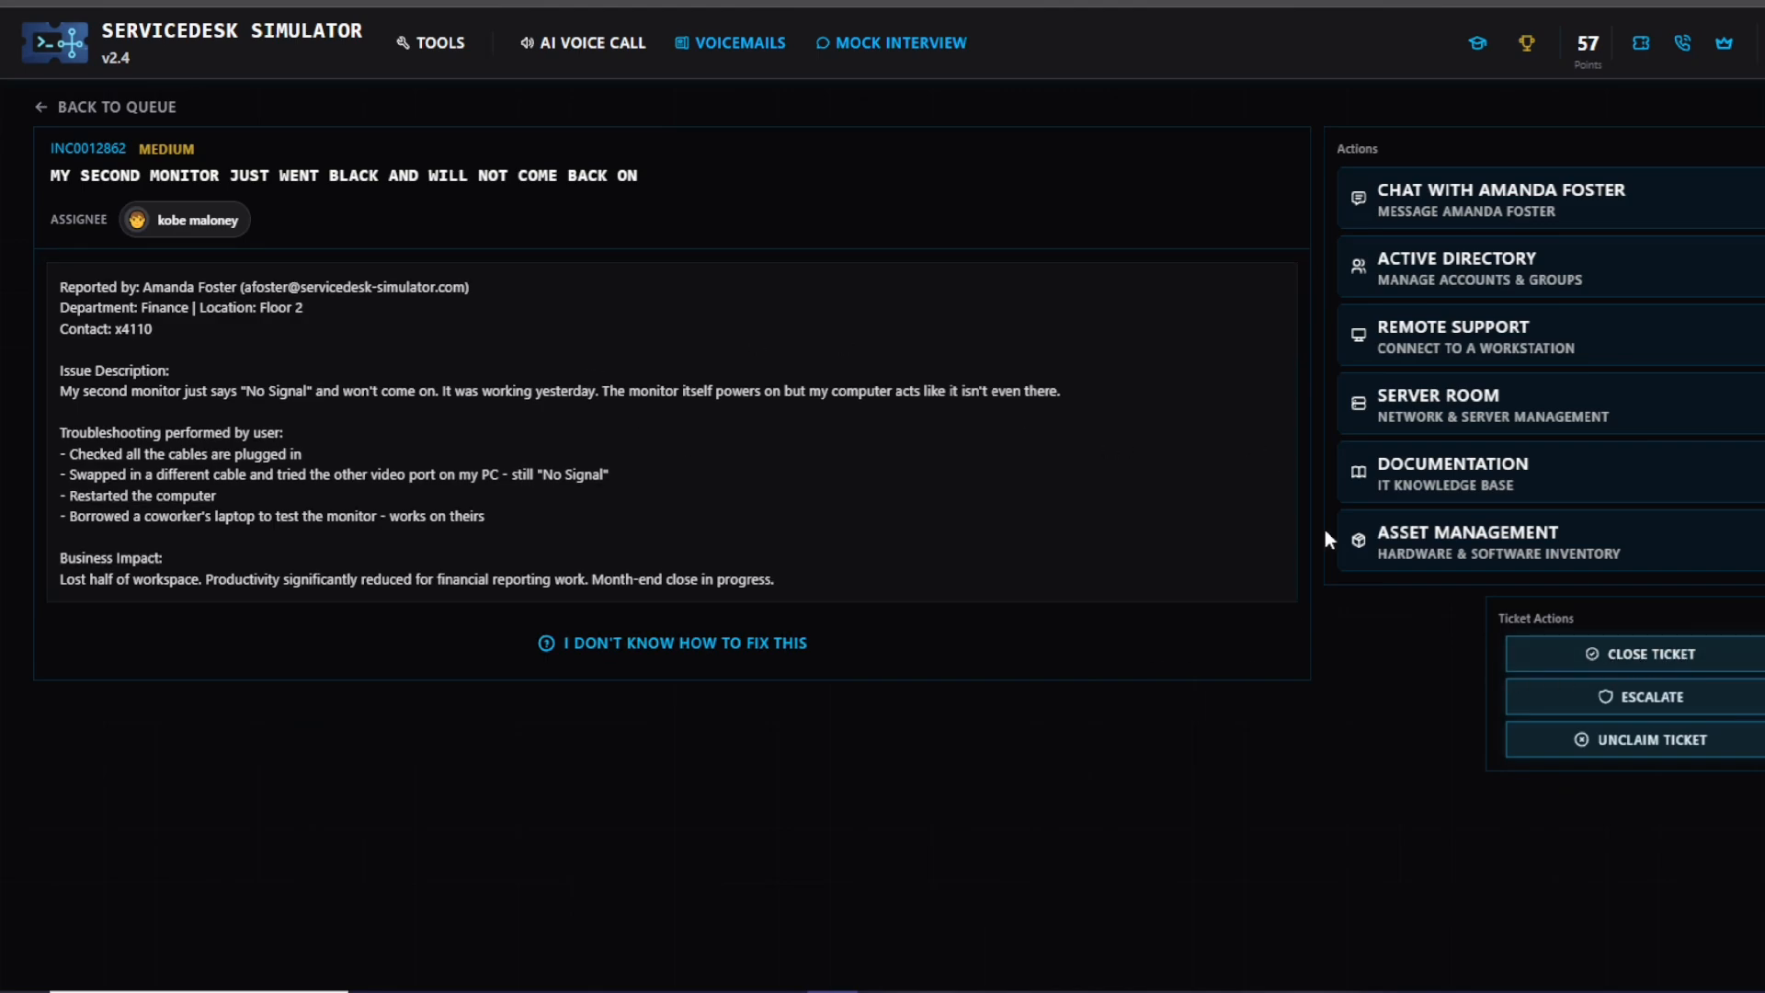
{"action": "left_click", "coordinate": [1519, 219]}
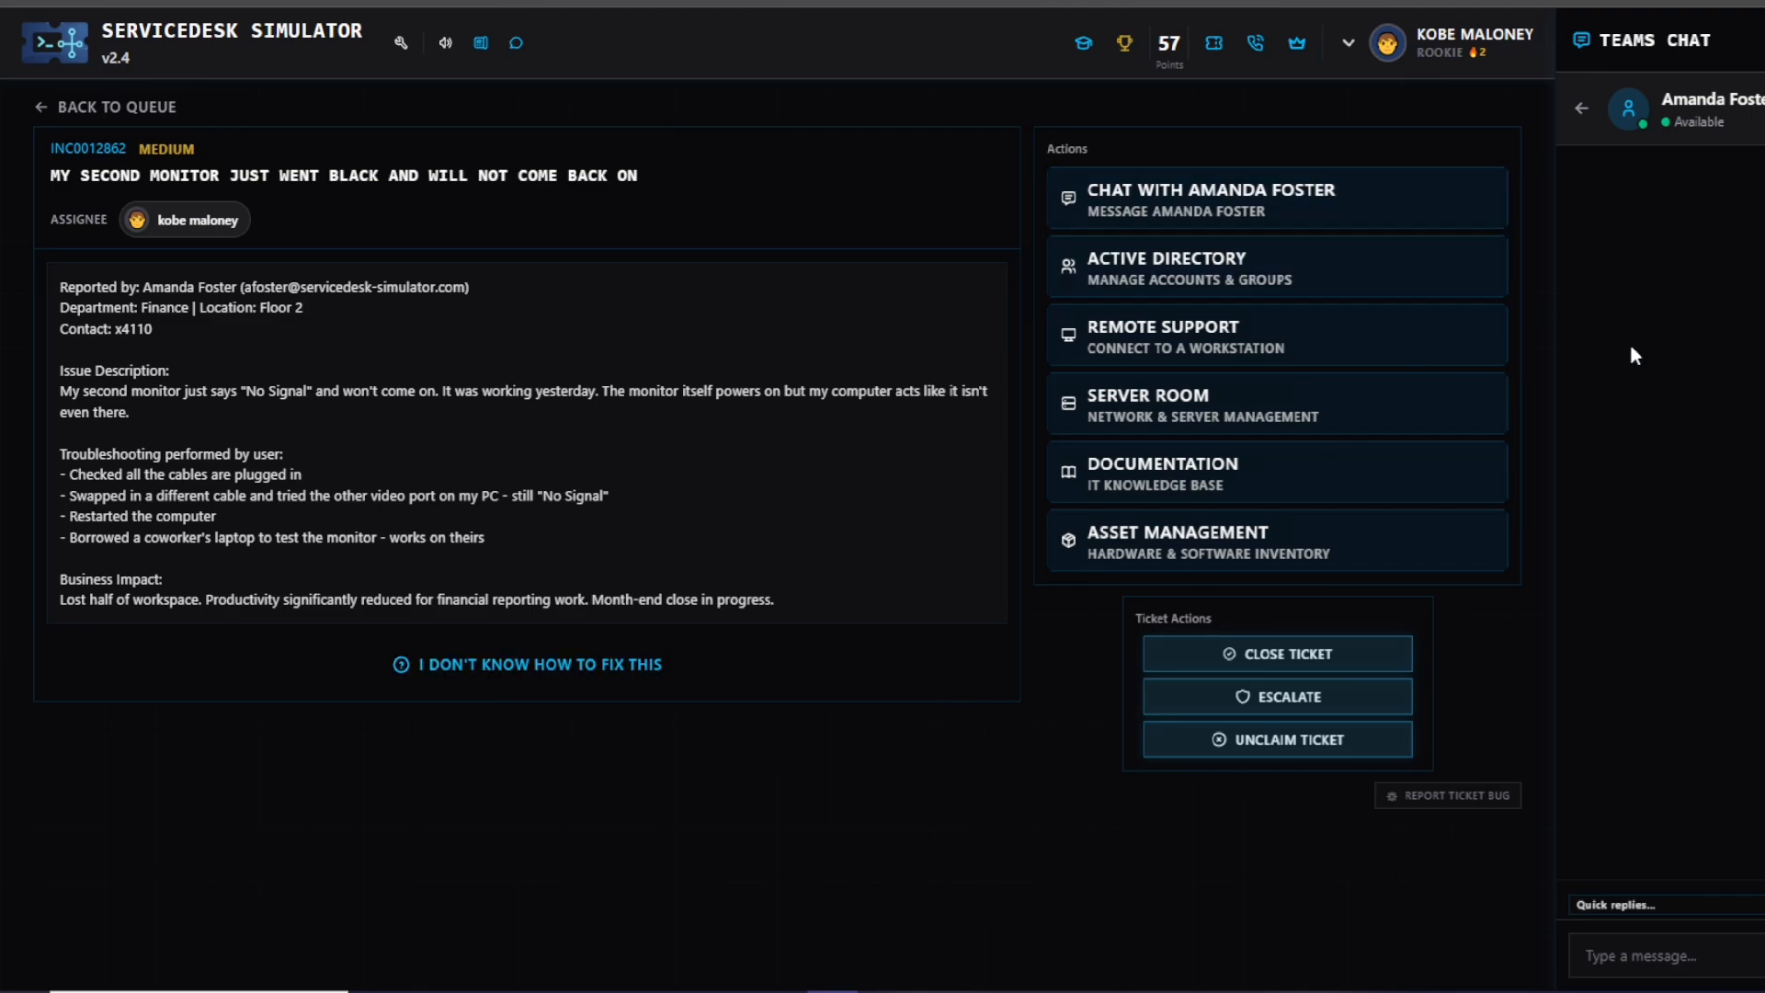
{"action": "left_click", "coordinate": [1694, 911]}
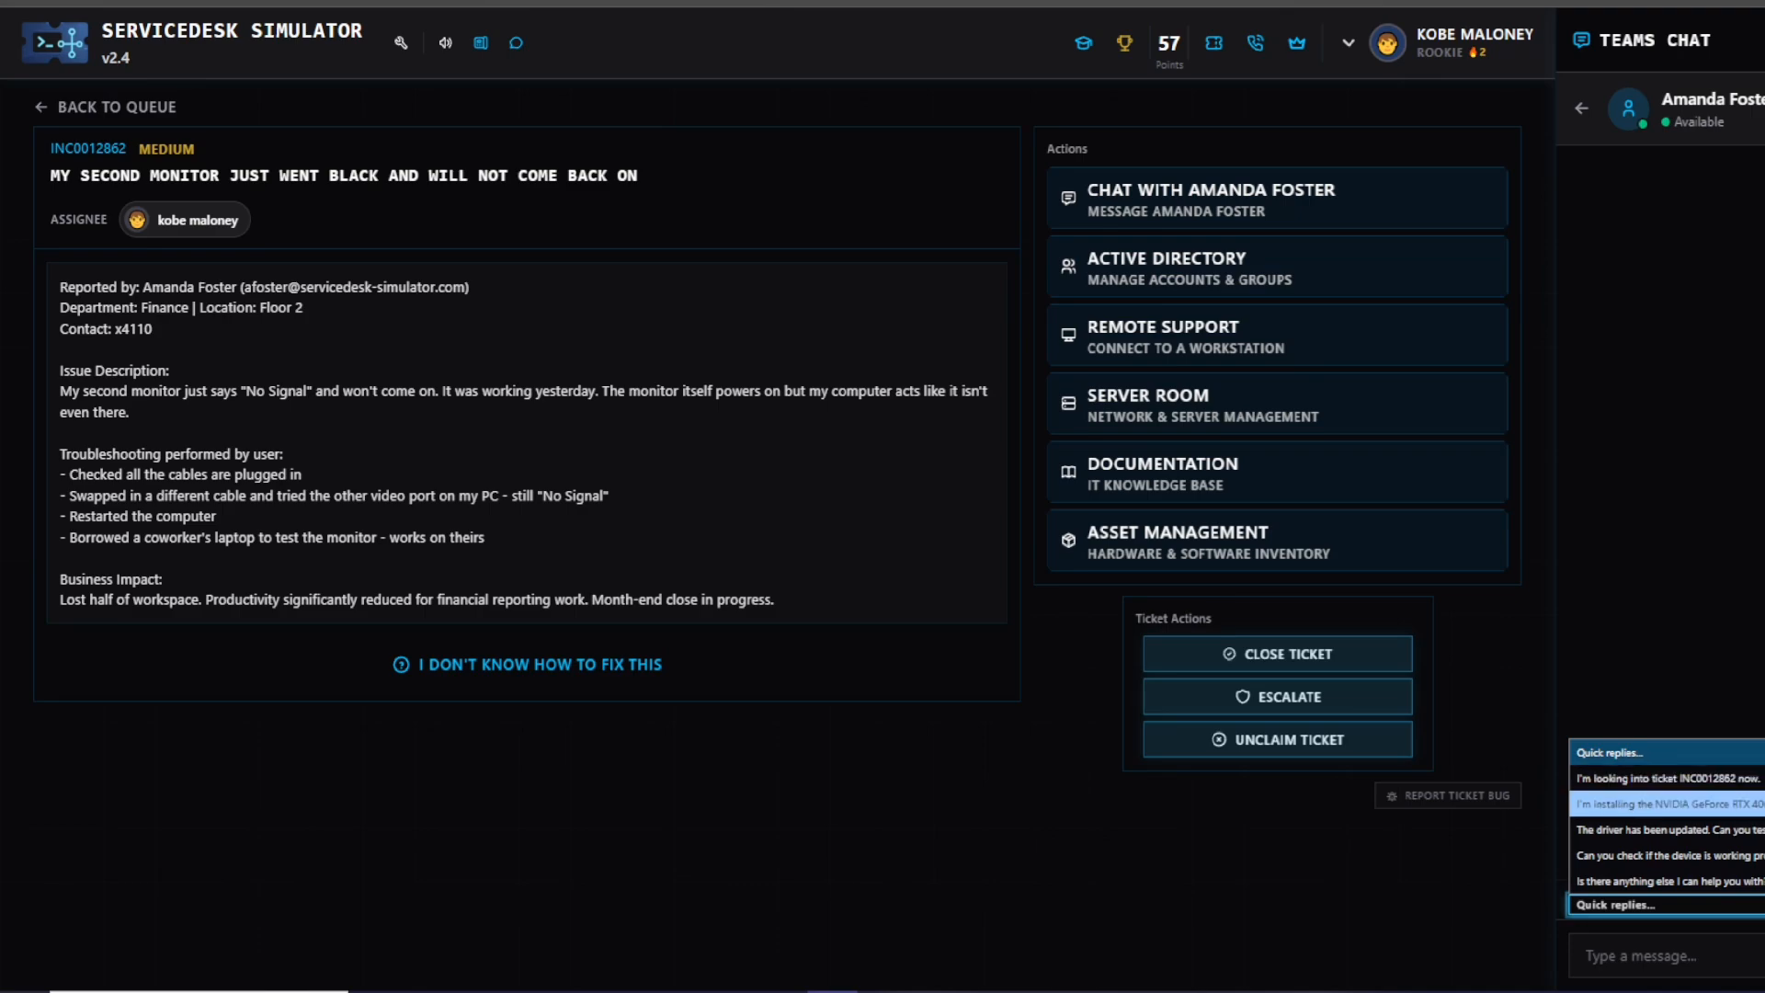
{"action": "left_click", "coordinate": [1664, 778]}
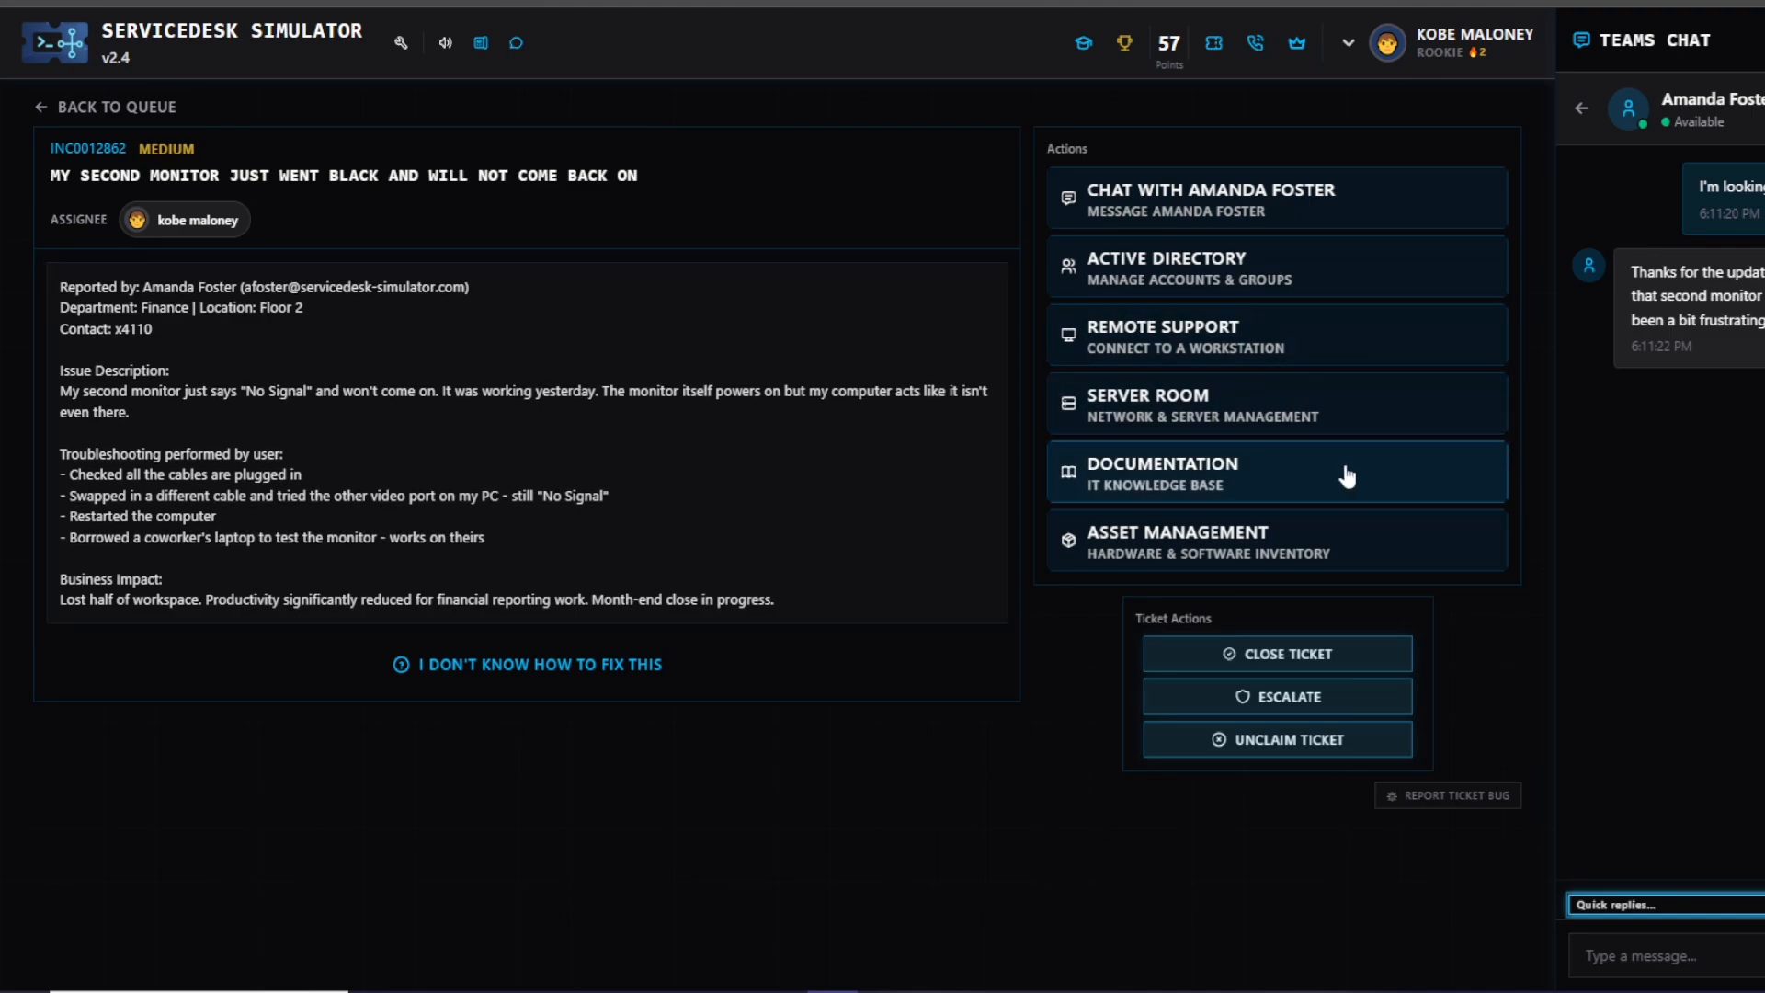
- Search the asset inventory for the requester's surname and examine the workstation, monitor and peripherals in the requester's record
{"action": "left_click", "coordinate": [1438, 542]}
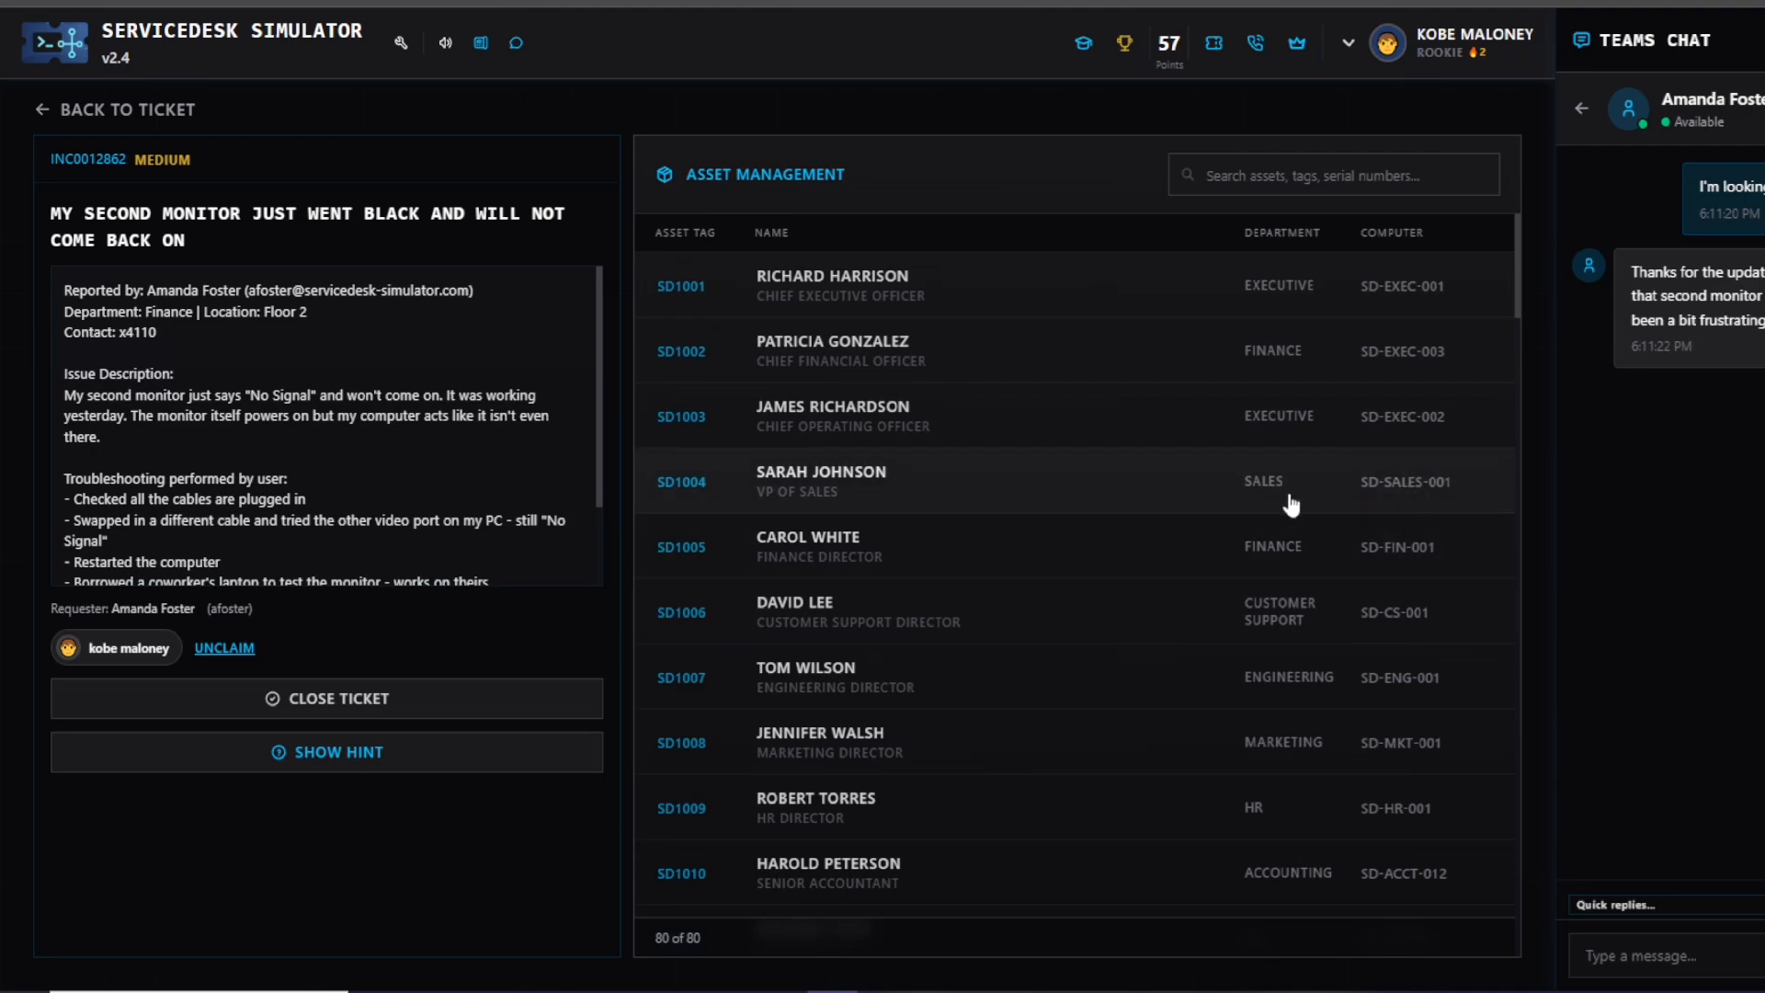
{"action": "scroll", "coordinate": [1295, 507], "scroll_direction": "down", "scroll_amount": 1}
{"action": "scroll", "coordinate": [1295, 508], "scroll_direction": "down", "scroll_amount": 7}
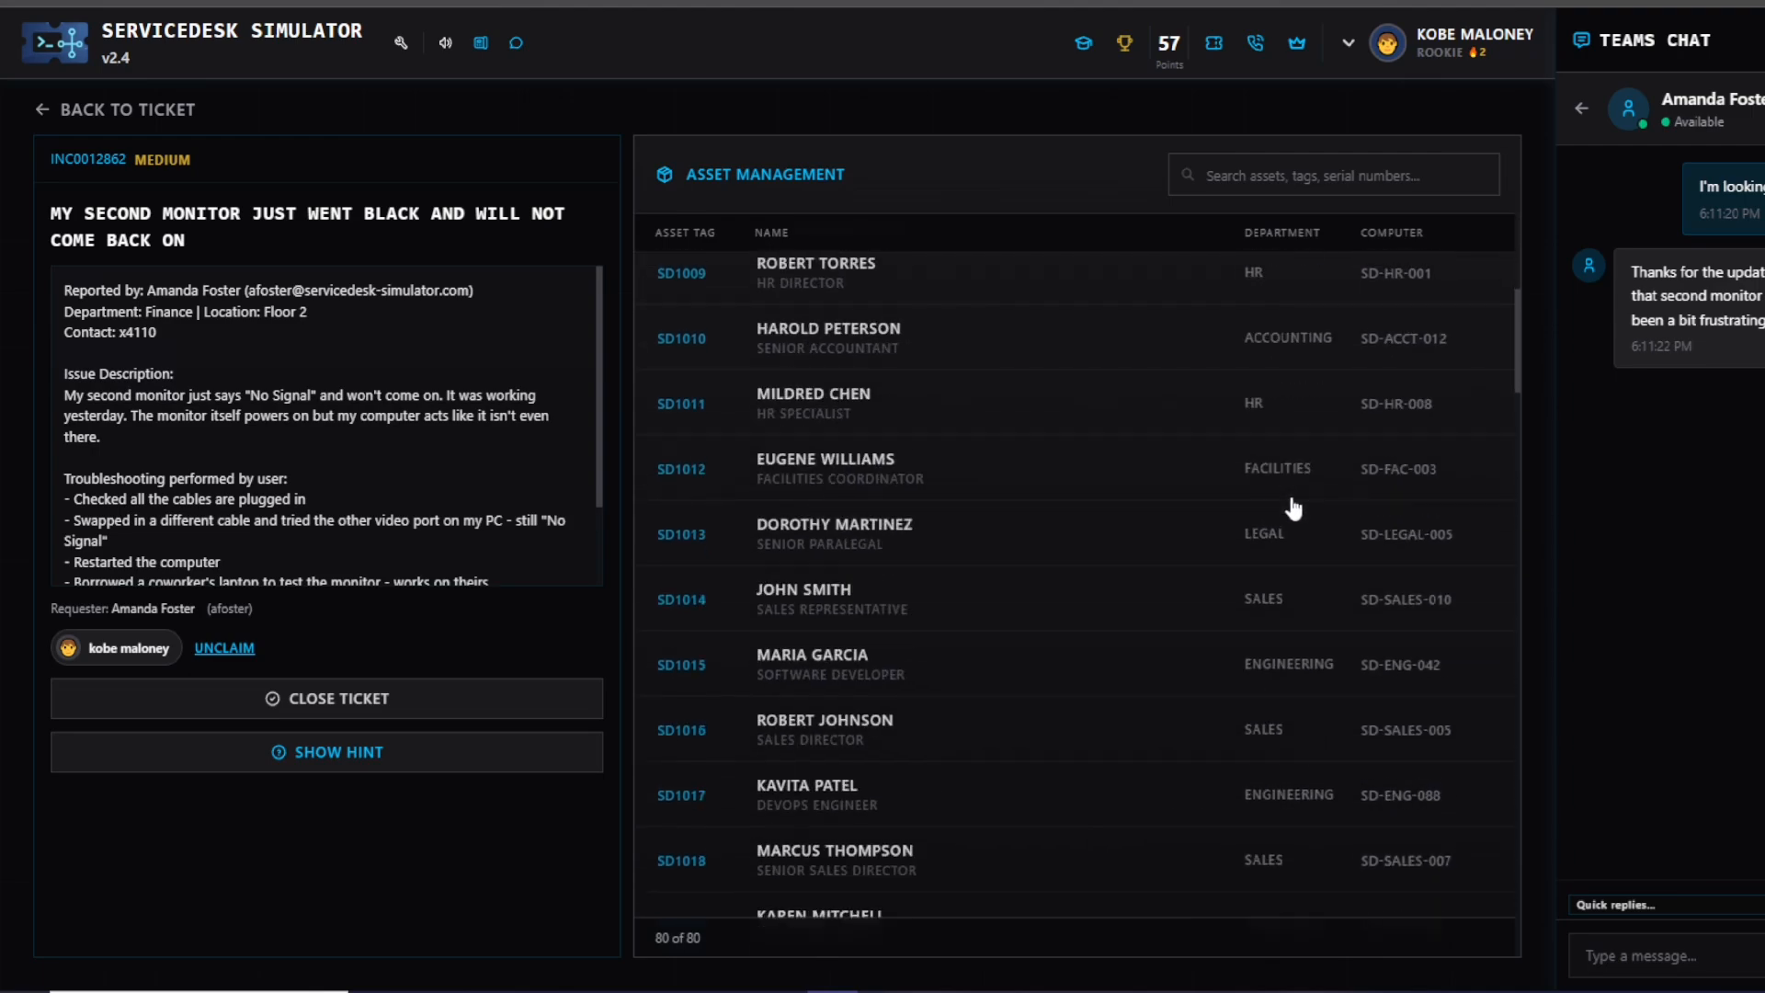
{"action": "scroll", "coordinate": [1294, 508], "scroll_direction": "down", "scroll_amount": 1}
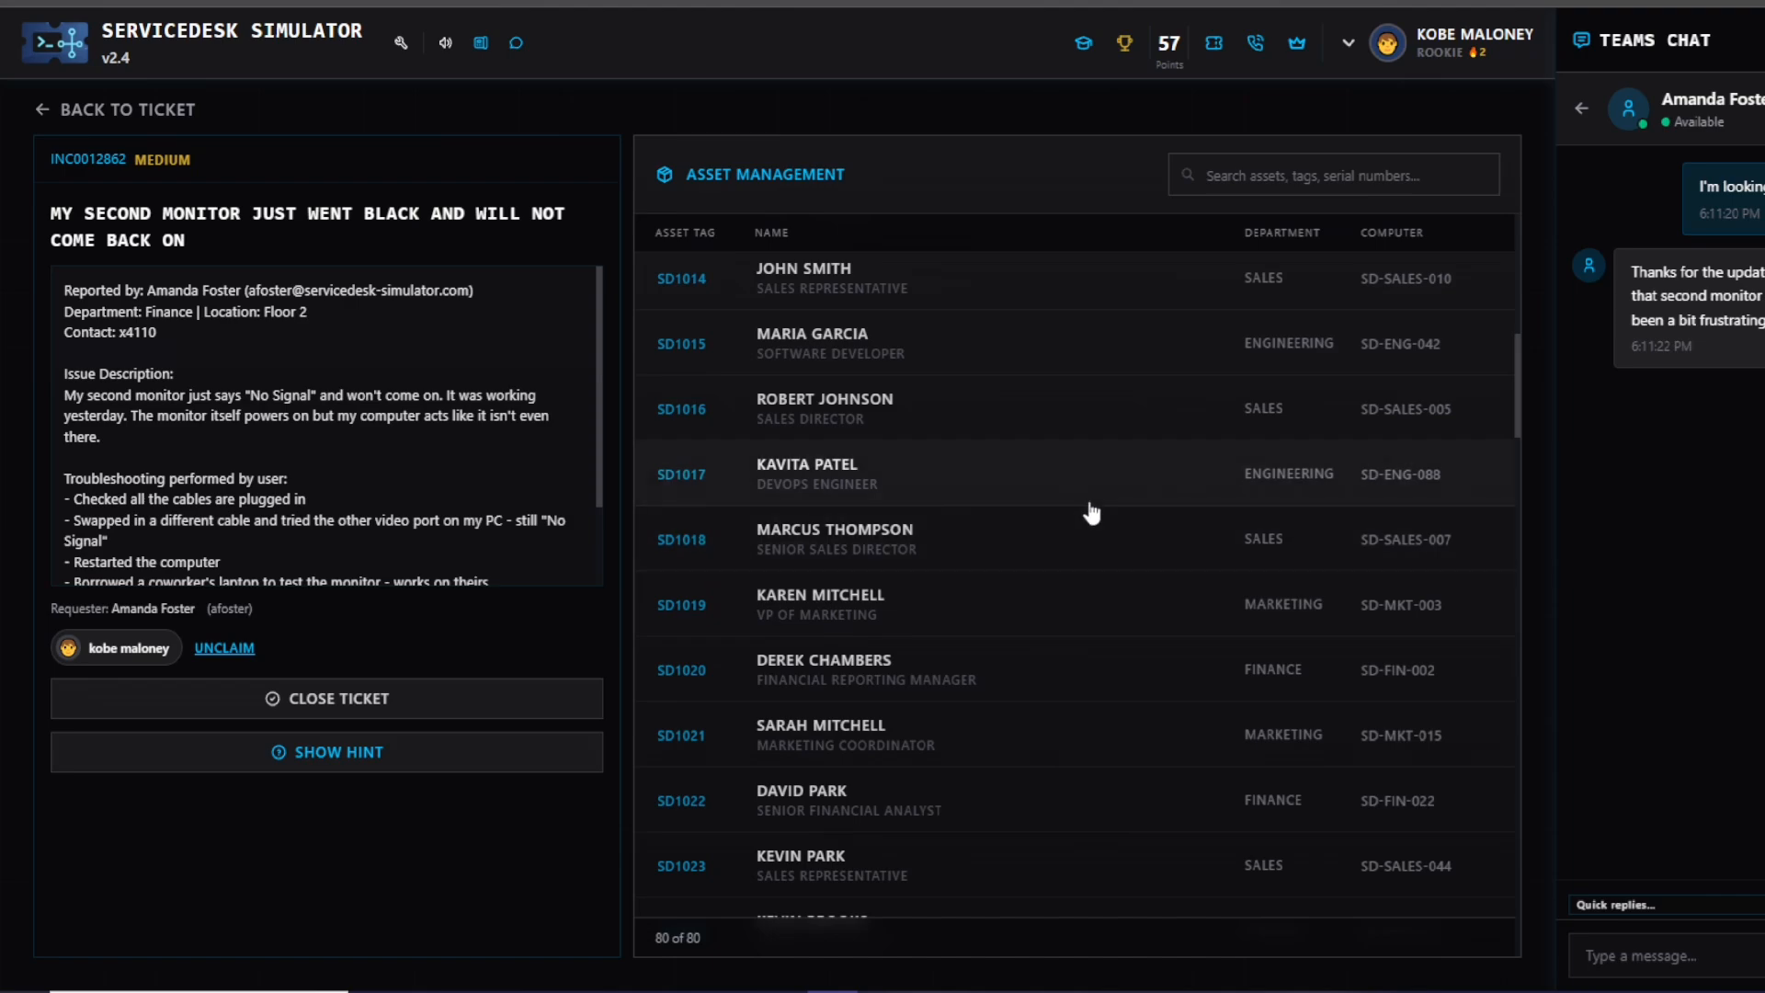
{"action": "left_click", "coordinate": [1363, 176]}
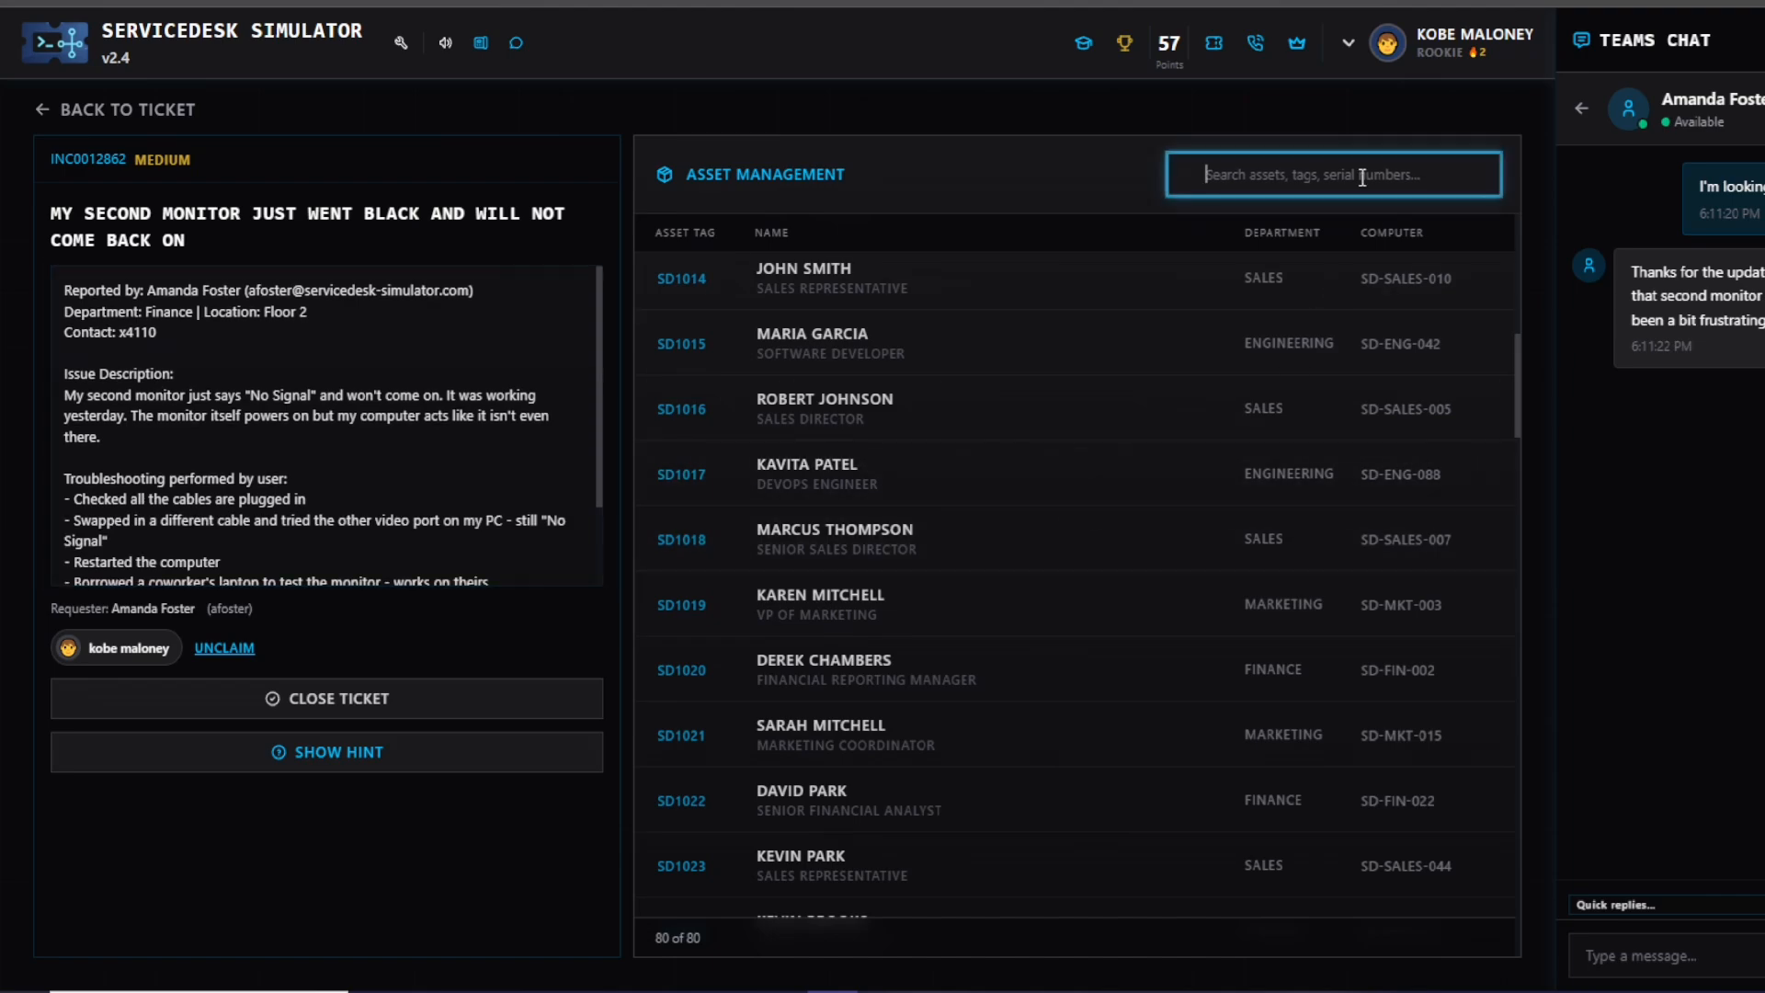
{"action": "type", "text": "foster"}
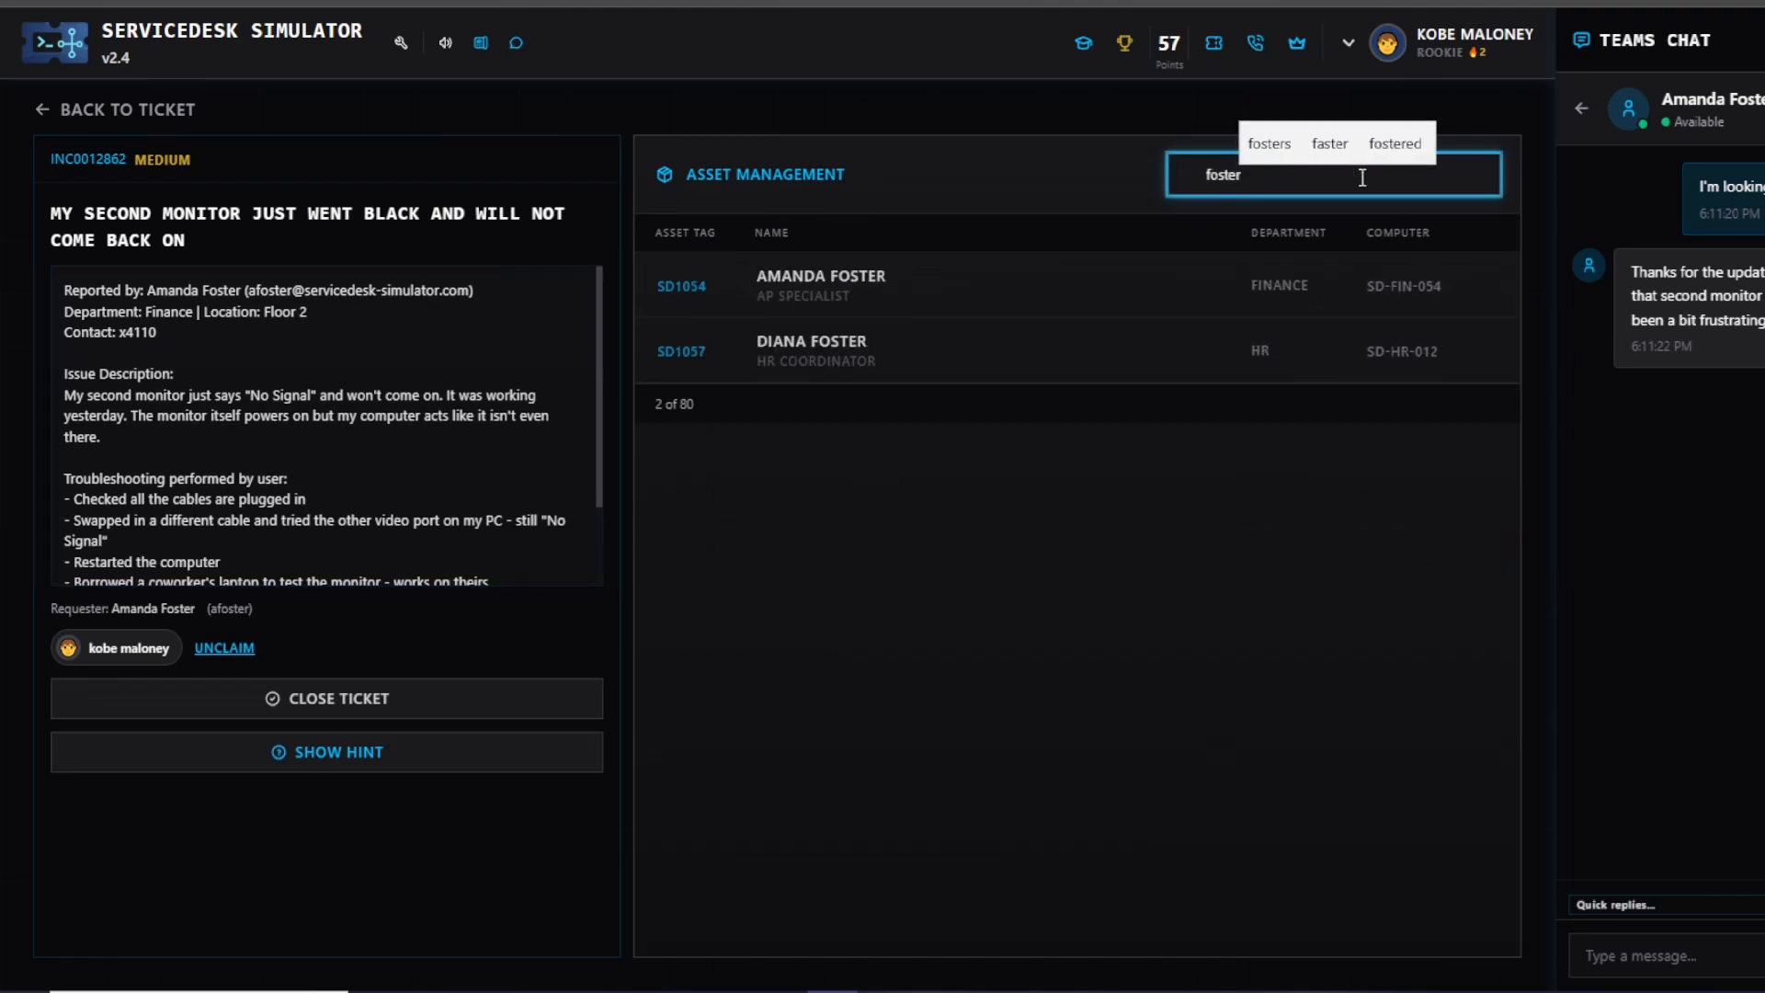
{"action": "left_click", "coordinate": [1185, 278]}
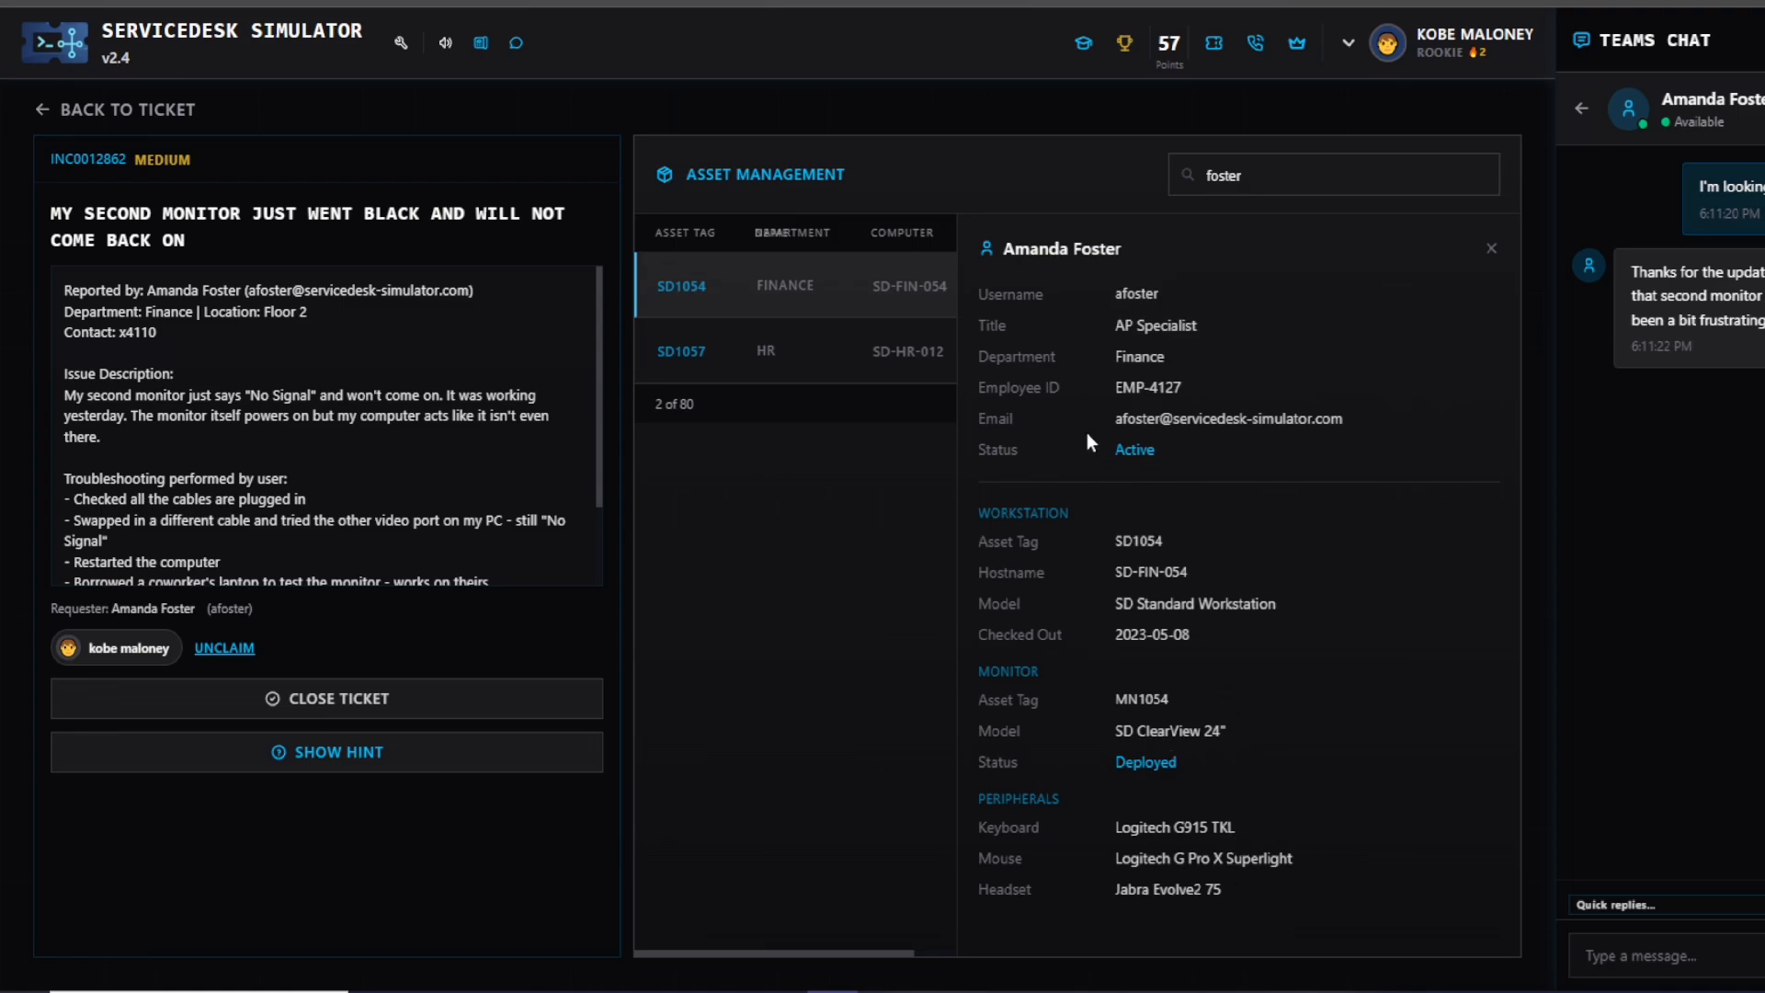
{"action": "left_click", "coordinate": [879, 363]}
{"action": "left_click", "coordinate": [874, 312]}
- Close the requester's asset record and open Remote Support for the monitor ticket
{"action": "left_click", "coordinate": [1641, 905]}
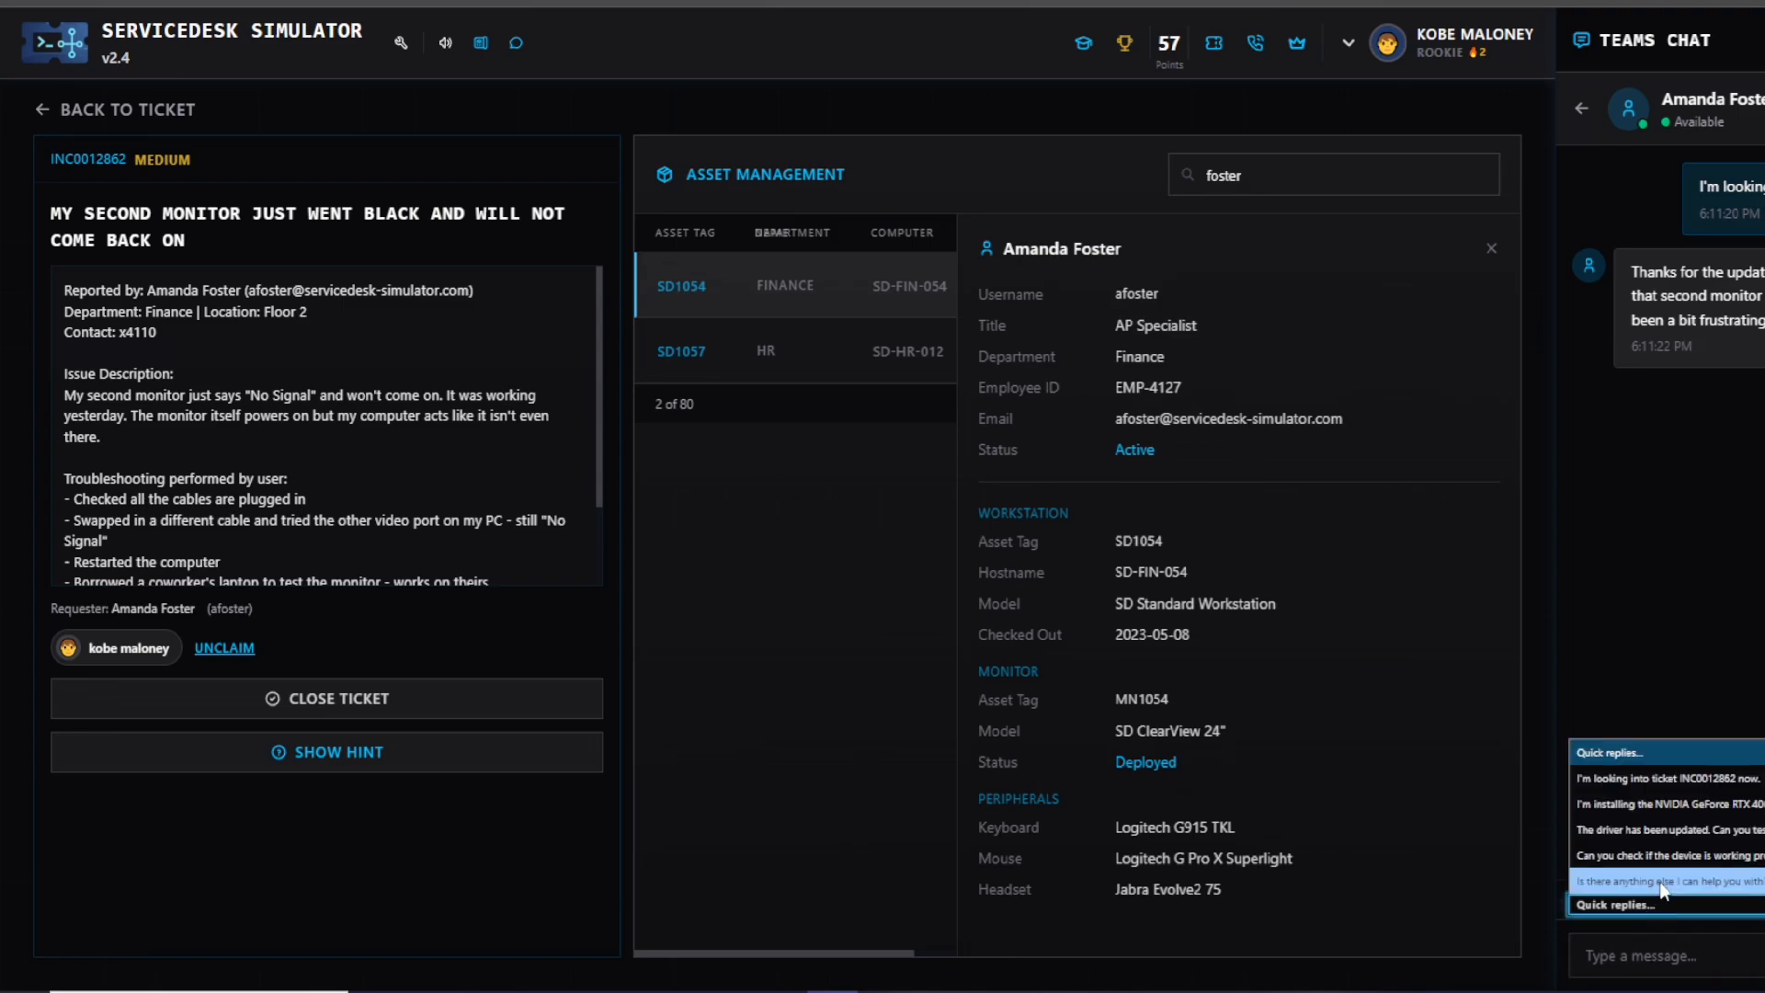
{"action": "left_click", "coordinate": [1667, 549]}
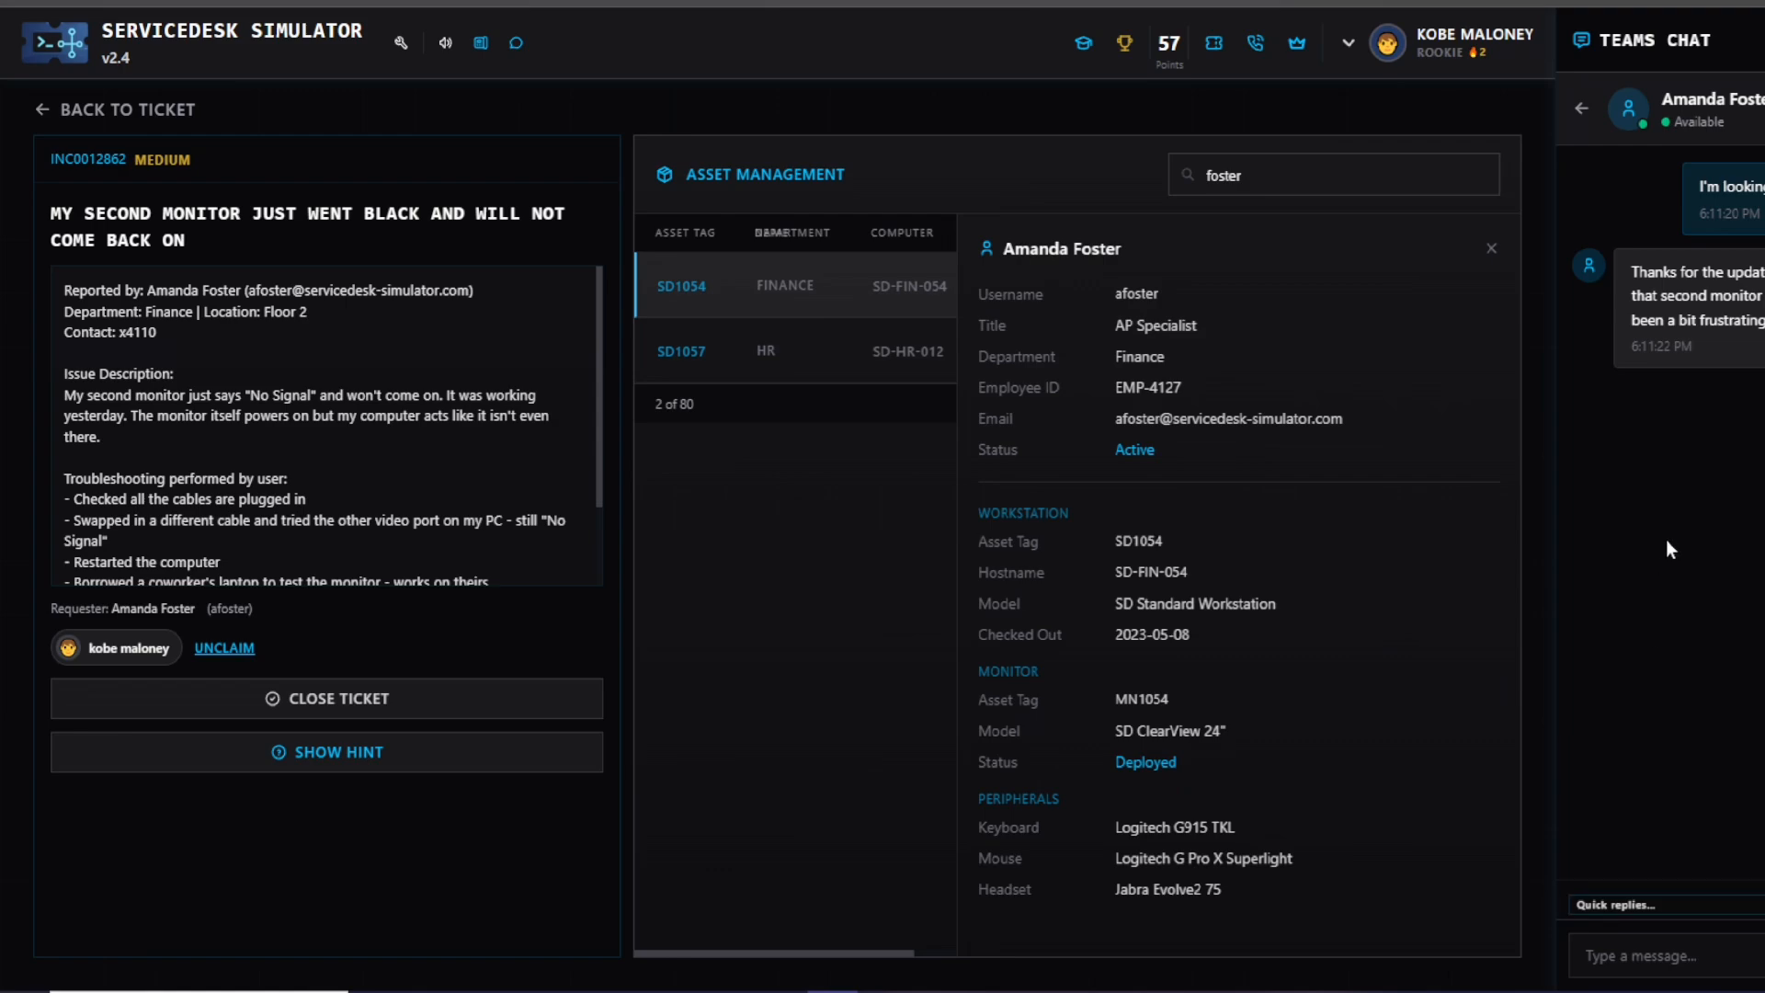
{"action": "left_click", "coordinate": [1491, 248]}
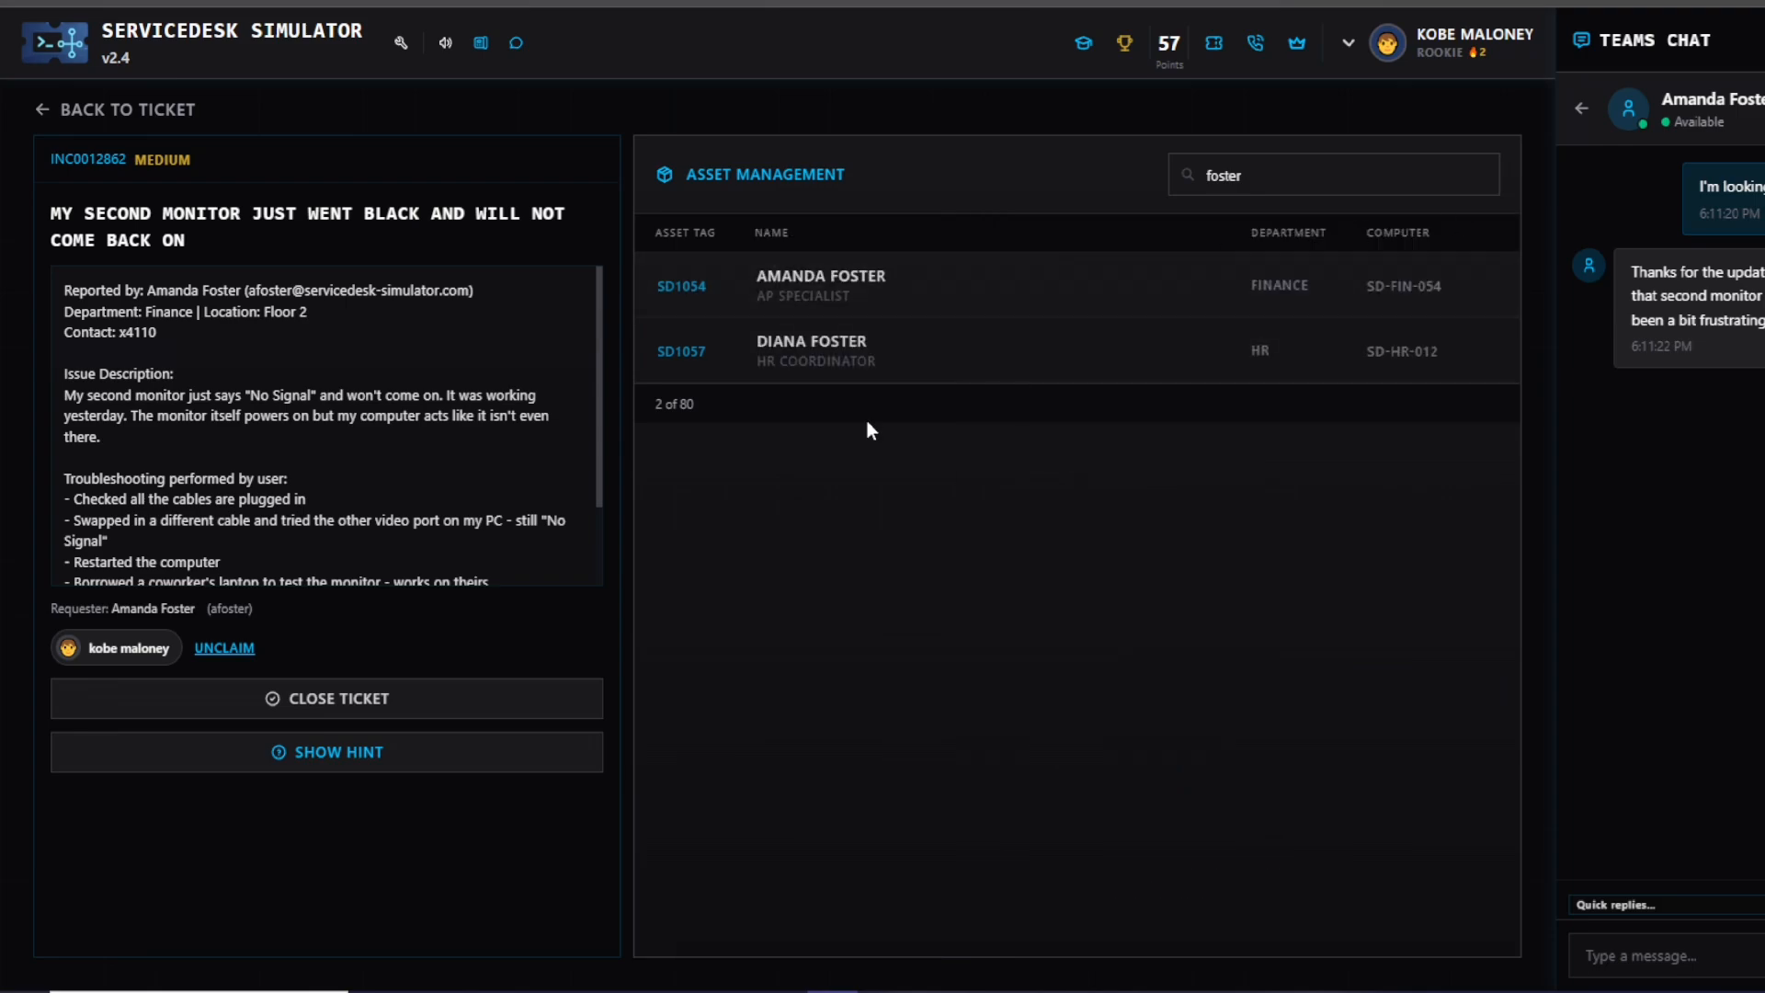
{"action": "left_click", "coordinate": [73, 109]}
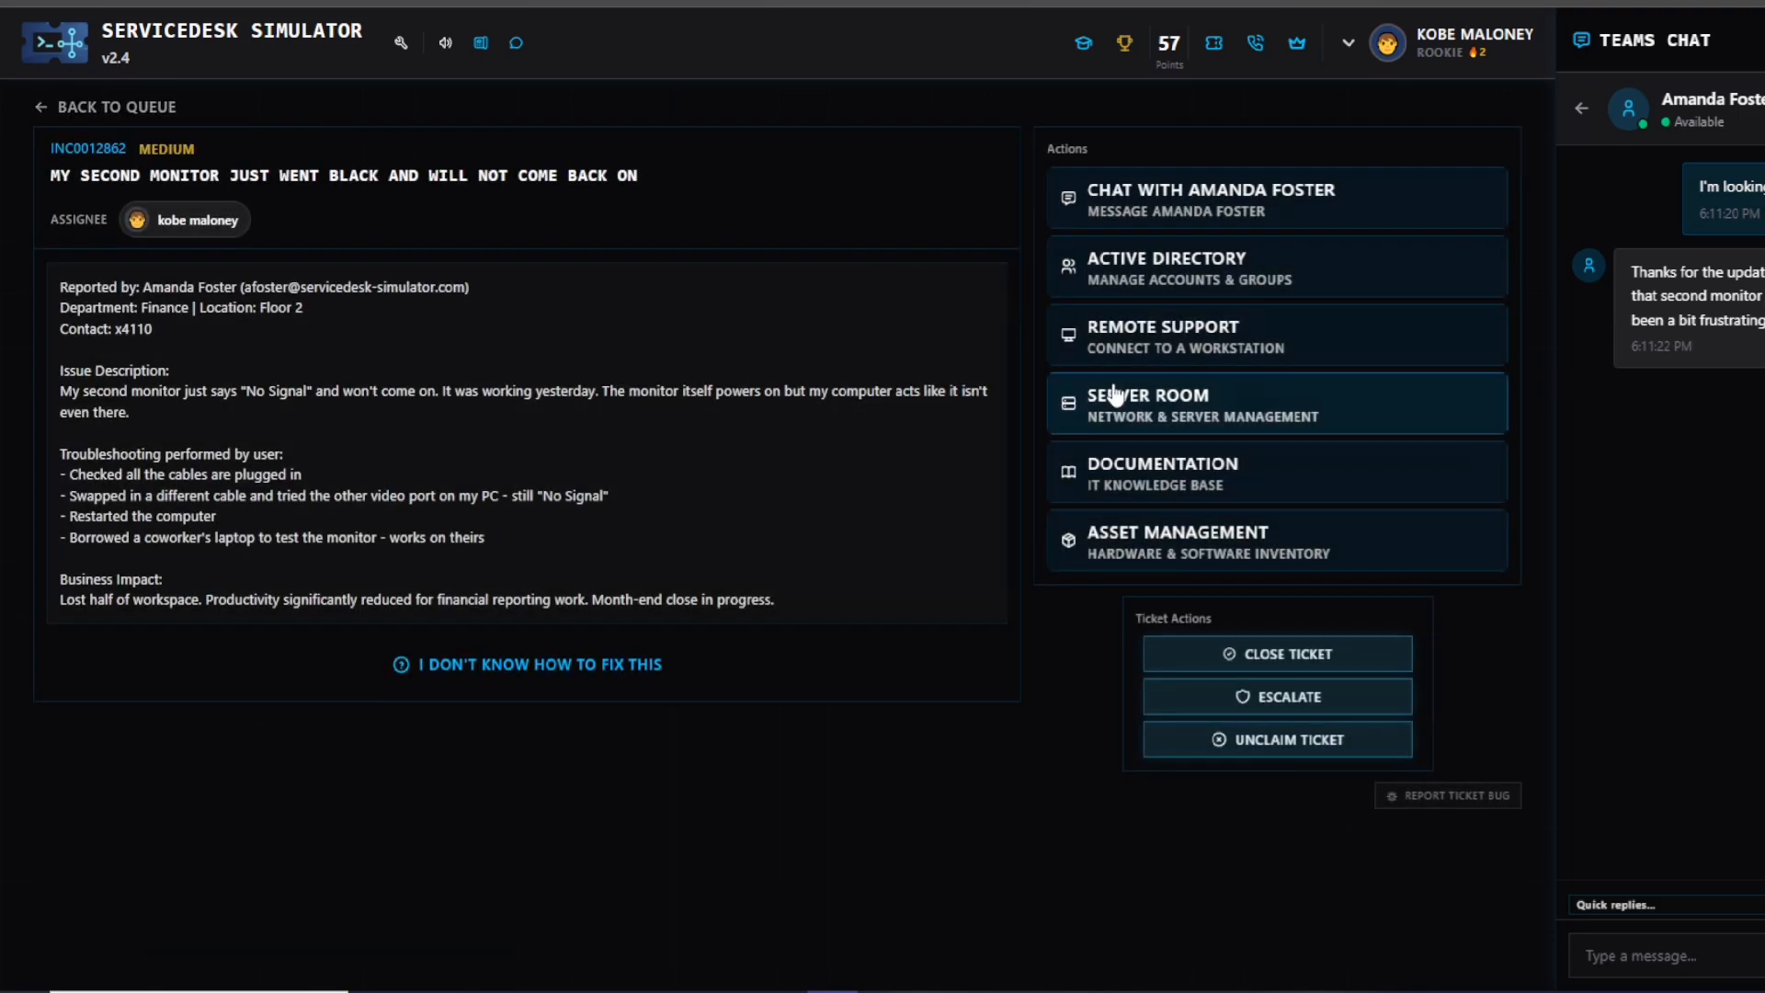
{"action": "left_click", "coordinate": [1261, 352]}
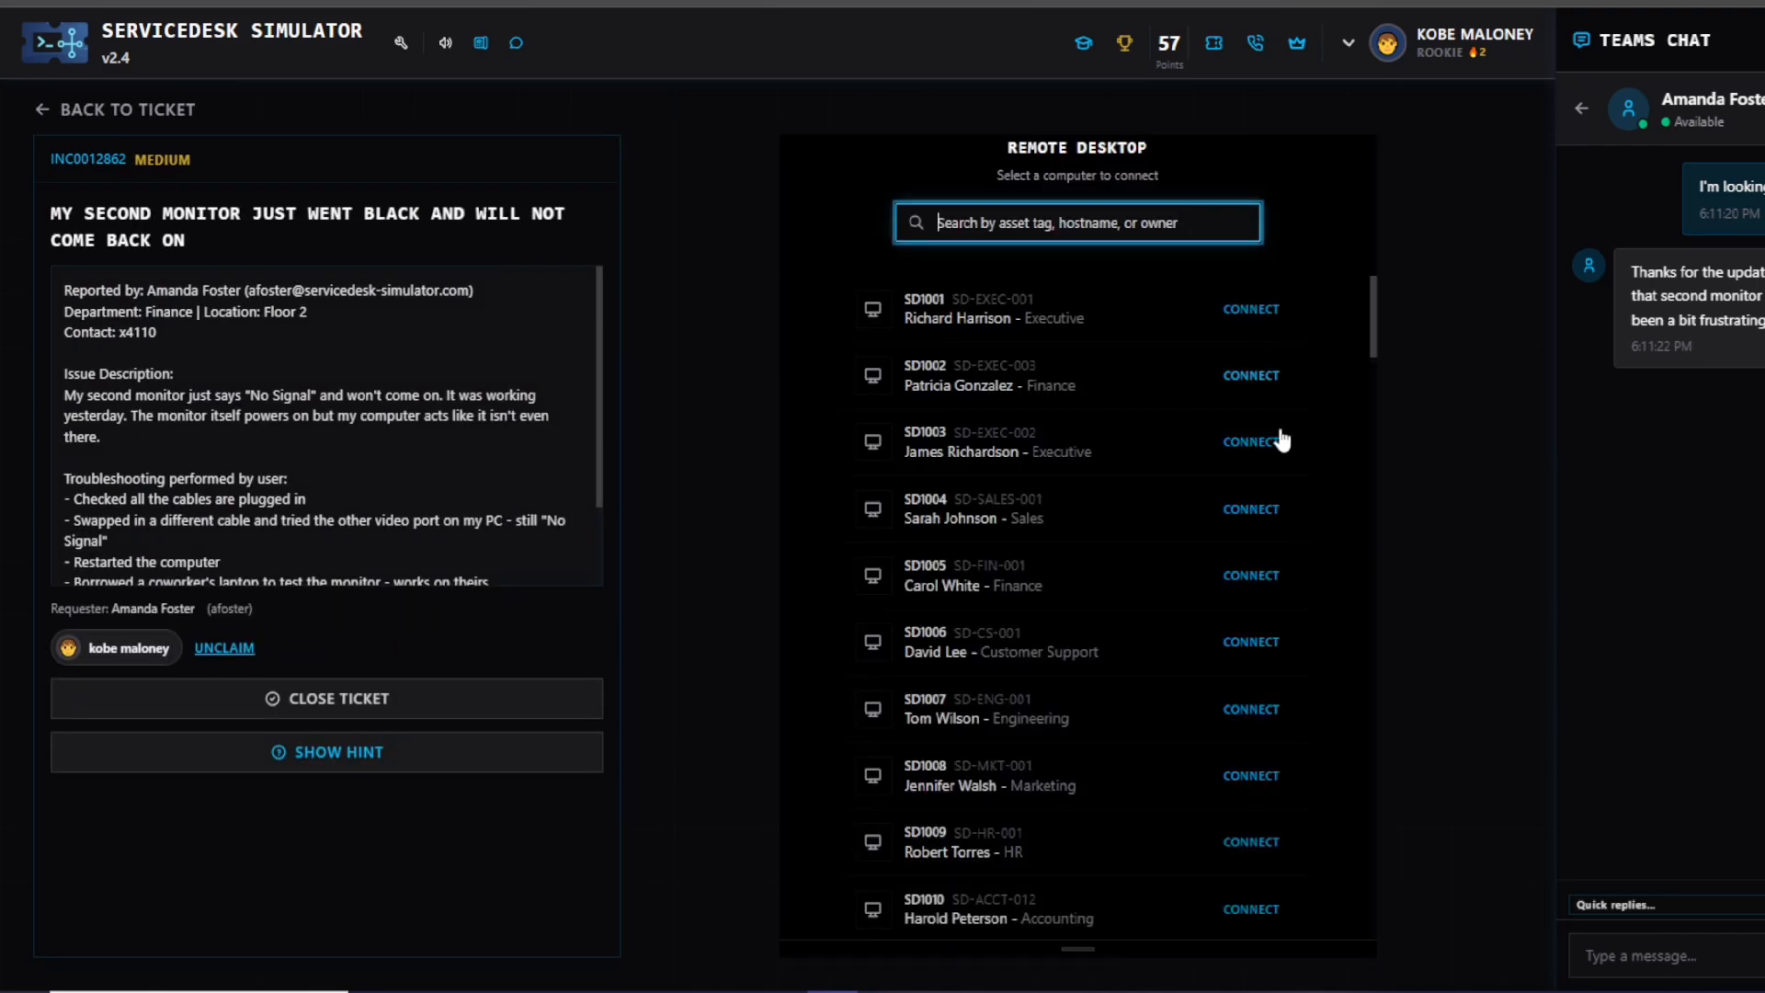
- Ask the requester in the chat whether it is okay to control her computer remotely for the issue
{"action": "left_click", "coordinate": [1704, 910]}
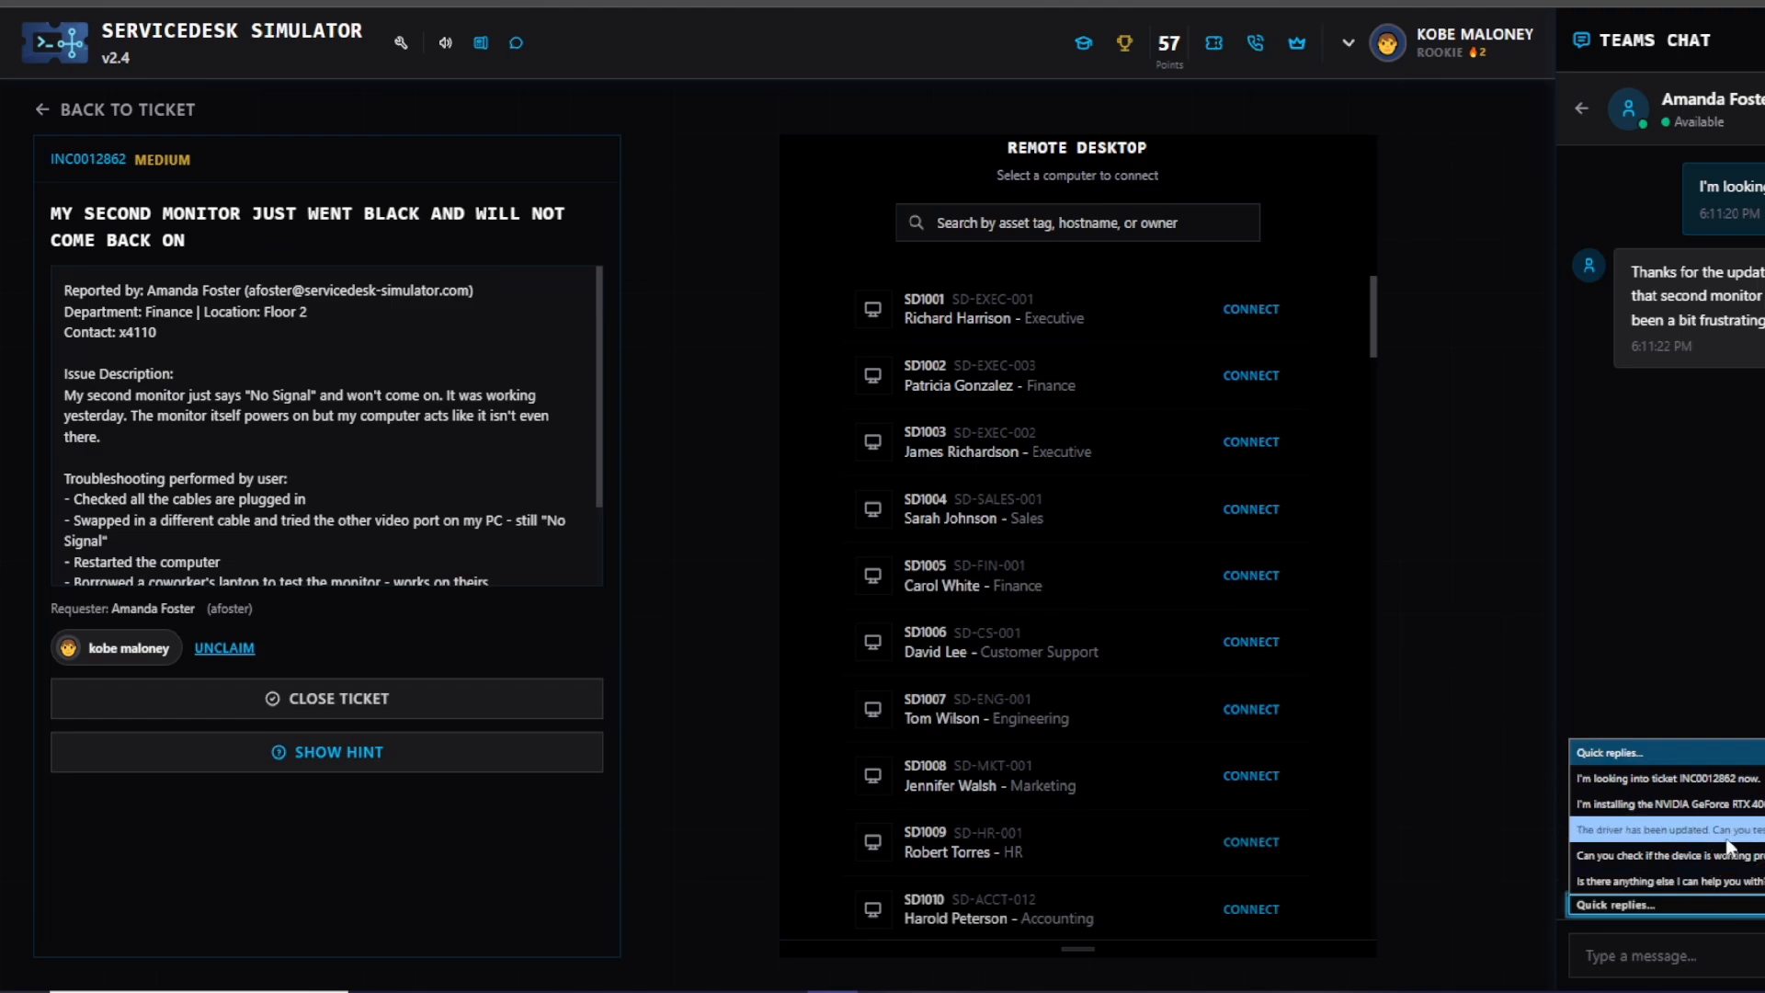
{"action": "left_click", "coordinate": [1664, 956]}
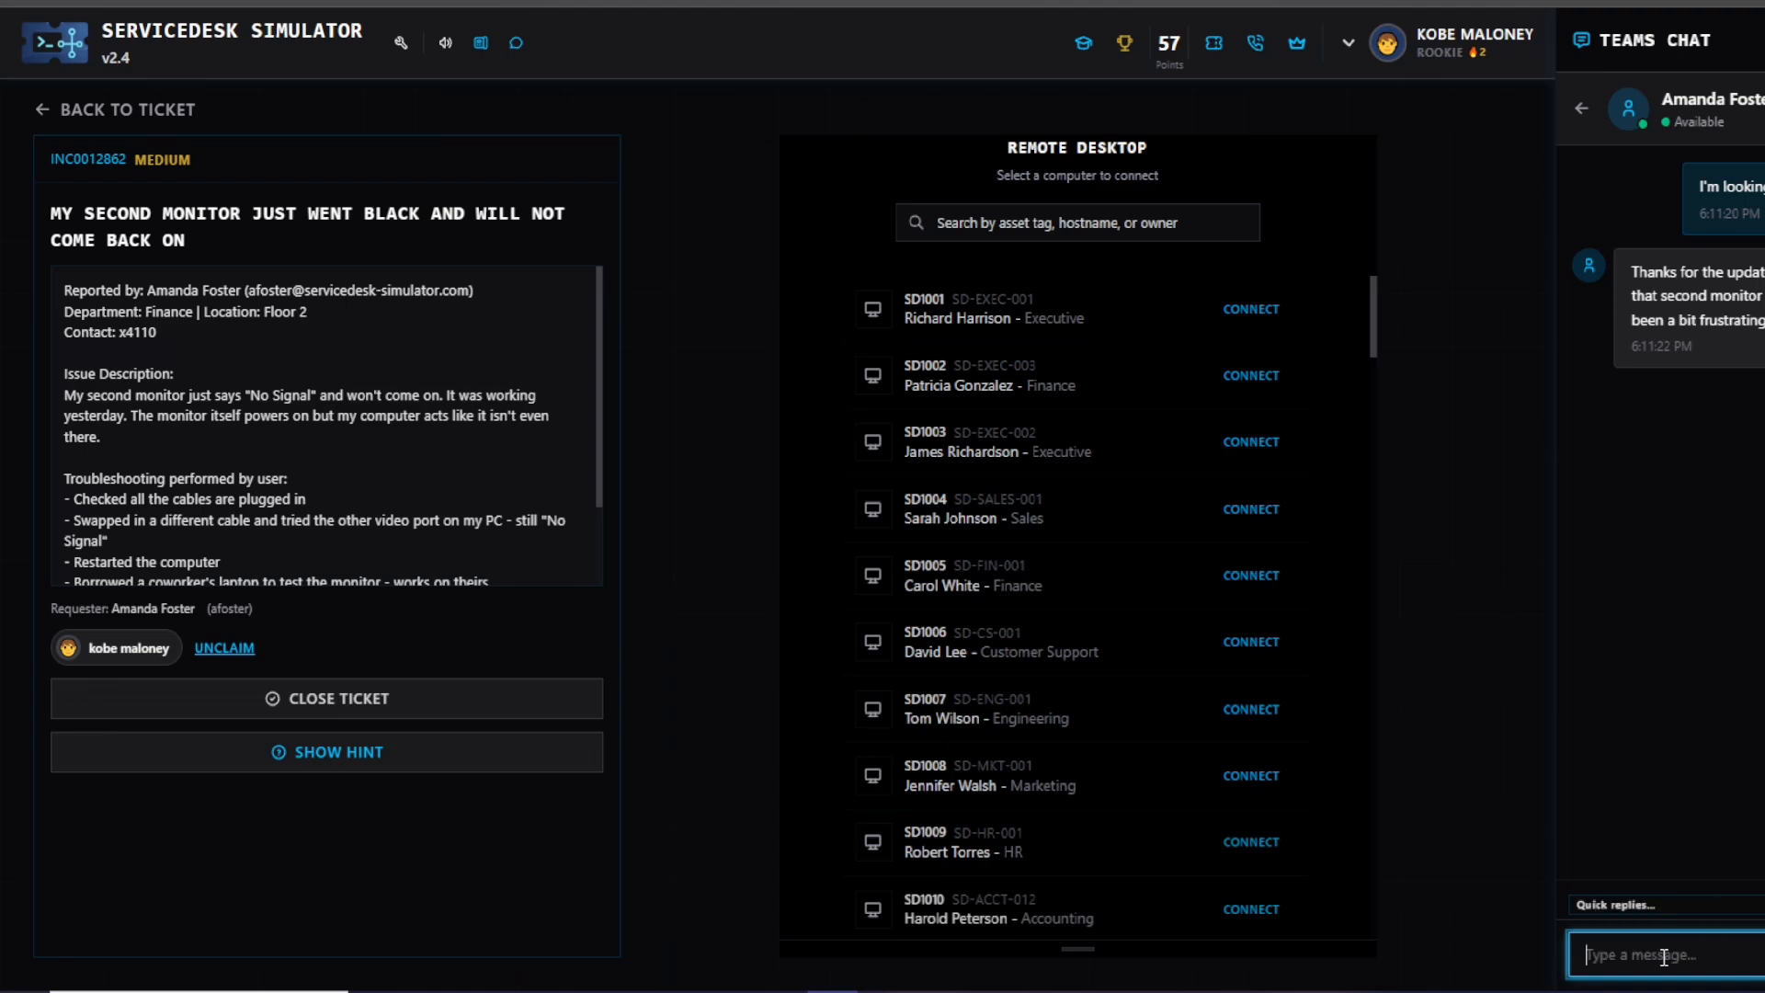
{"action": "type", "text": "Is it oka"}
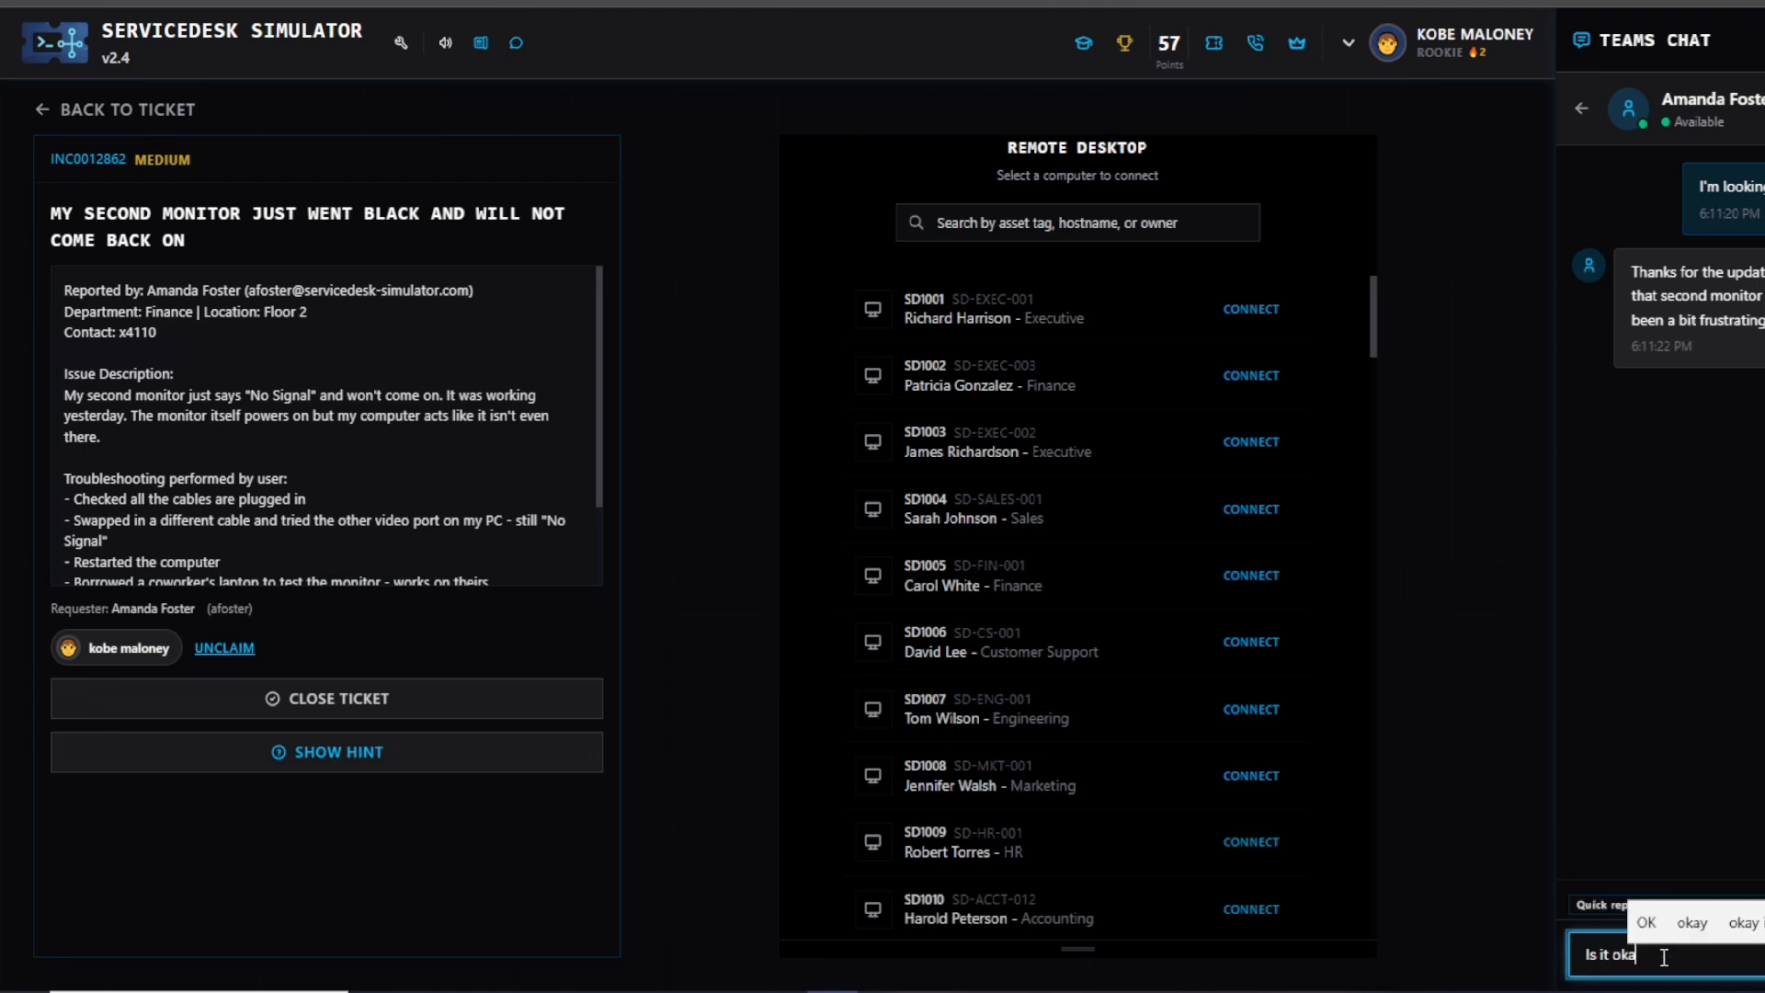
{"action": "type", "text": "y for me to"}
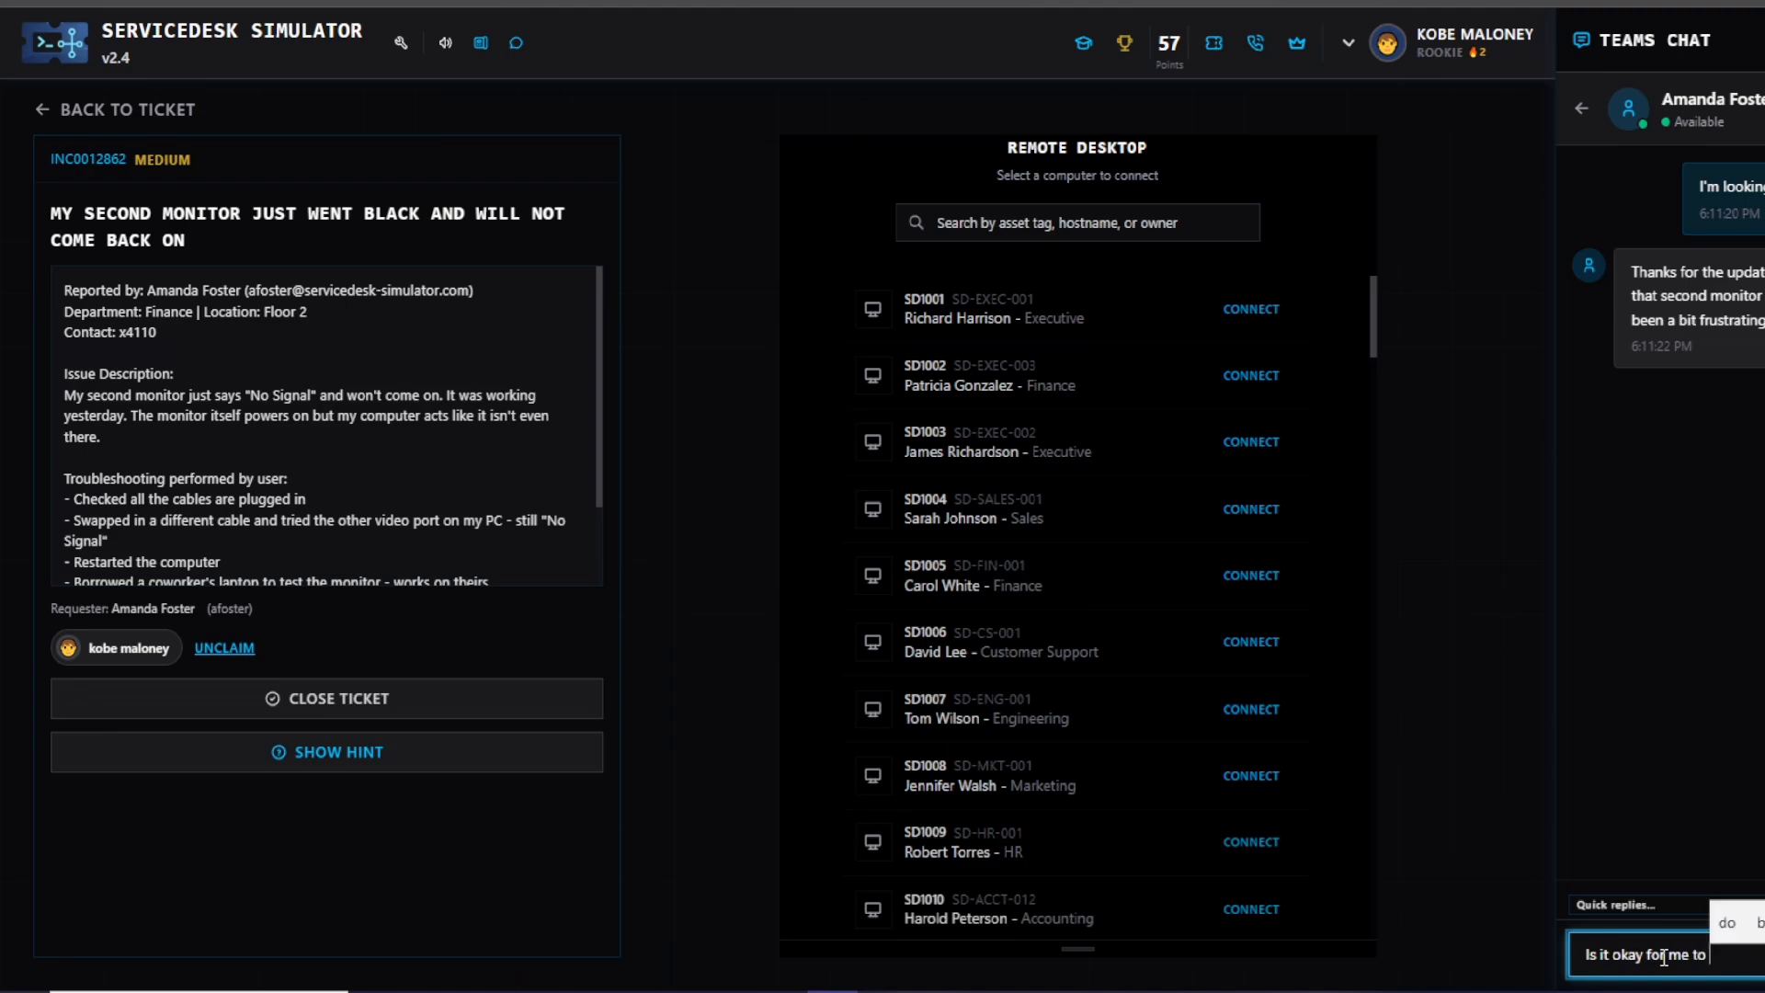
{"action": "type", "text": " con"}
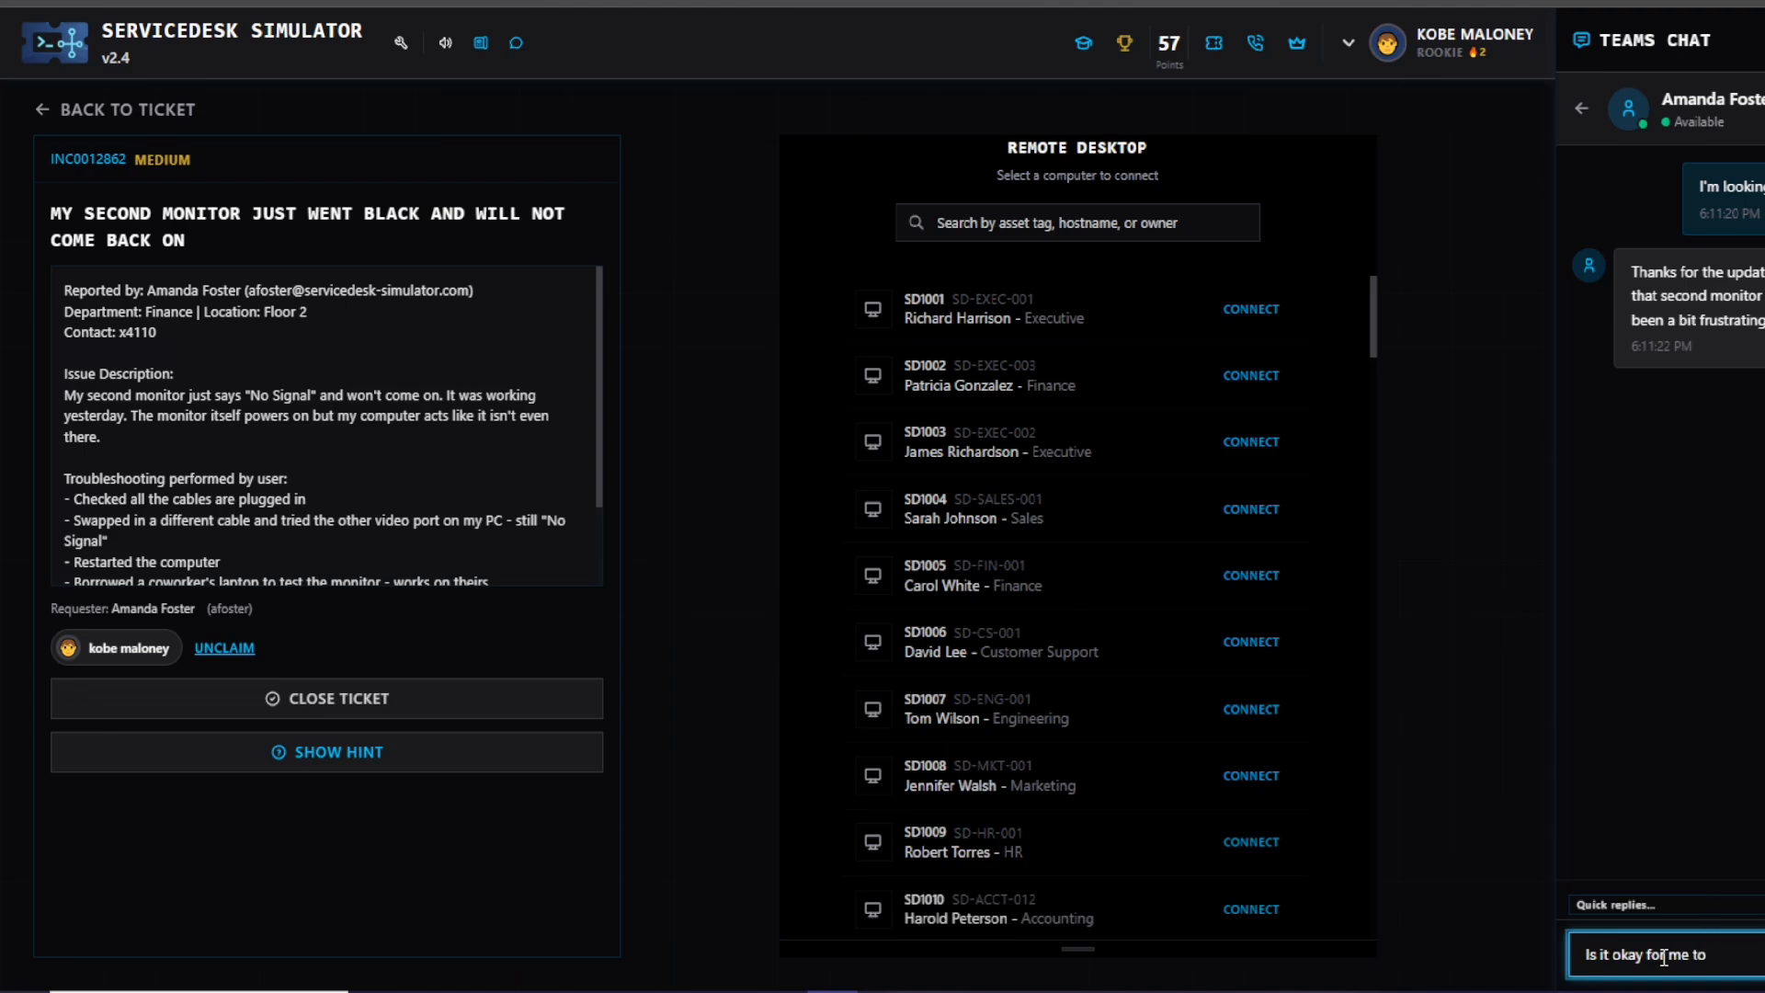
{"action": "type", "text": "trol y"}
{"action": "type", "text": "ter?"}
{"action": "type", "text": " issue"}
{"action": "key", "text": "Return"}
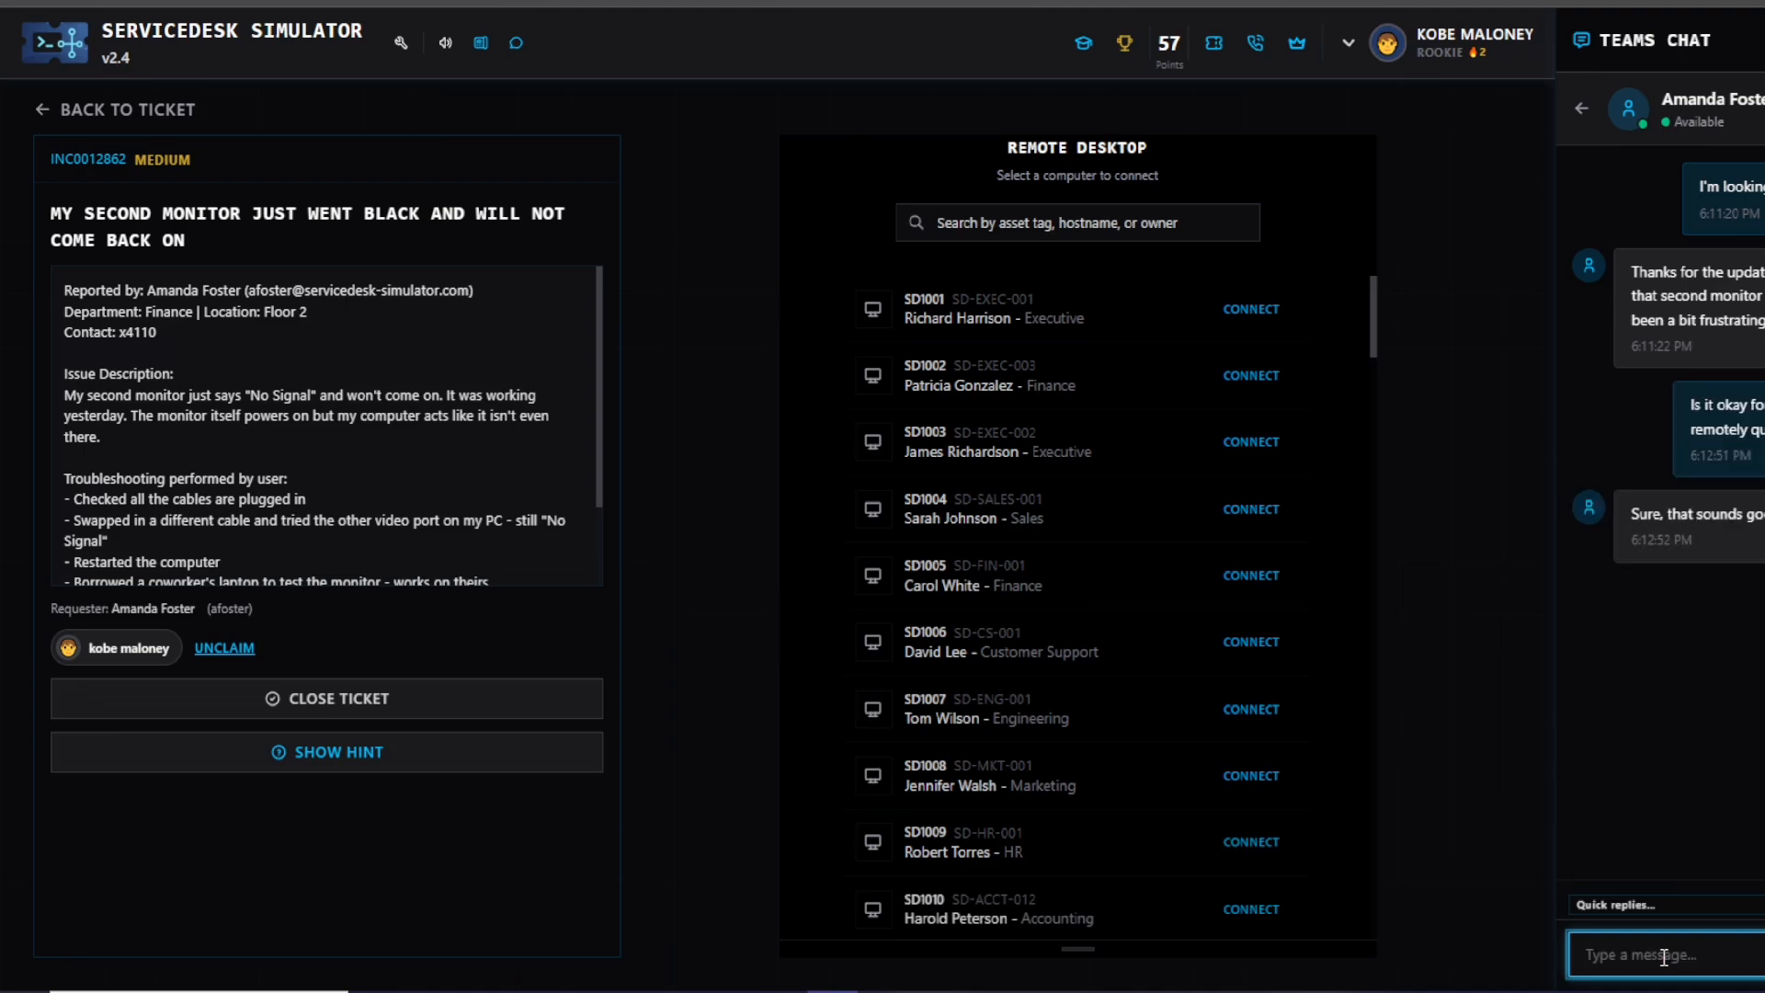
- Search the remote computers for the requester's surname and connect to her Finance workstation SD-FIN-054
{"action": "left_click", "coordinate": [1021, 220]}
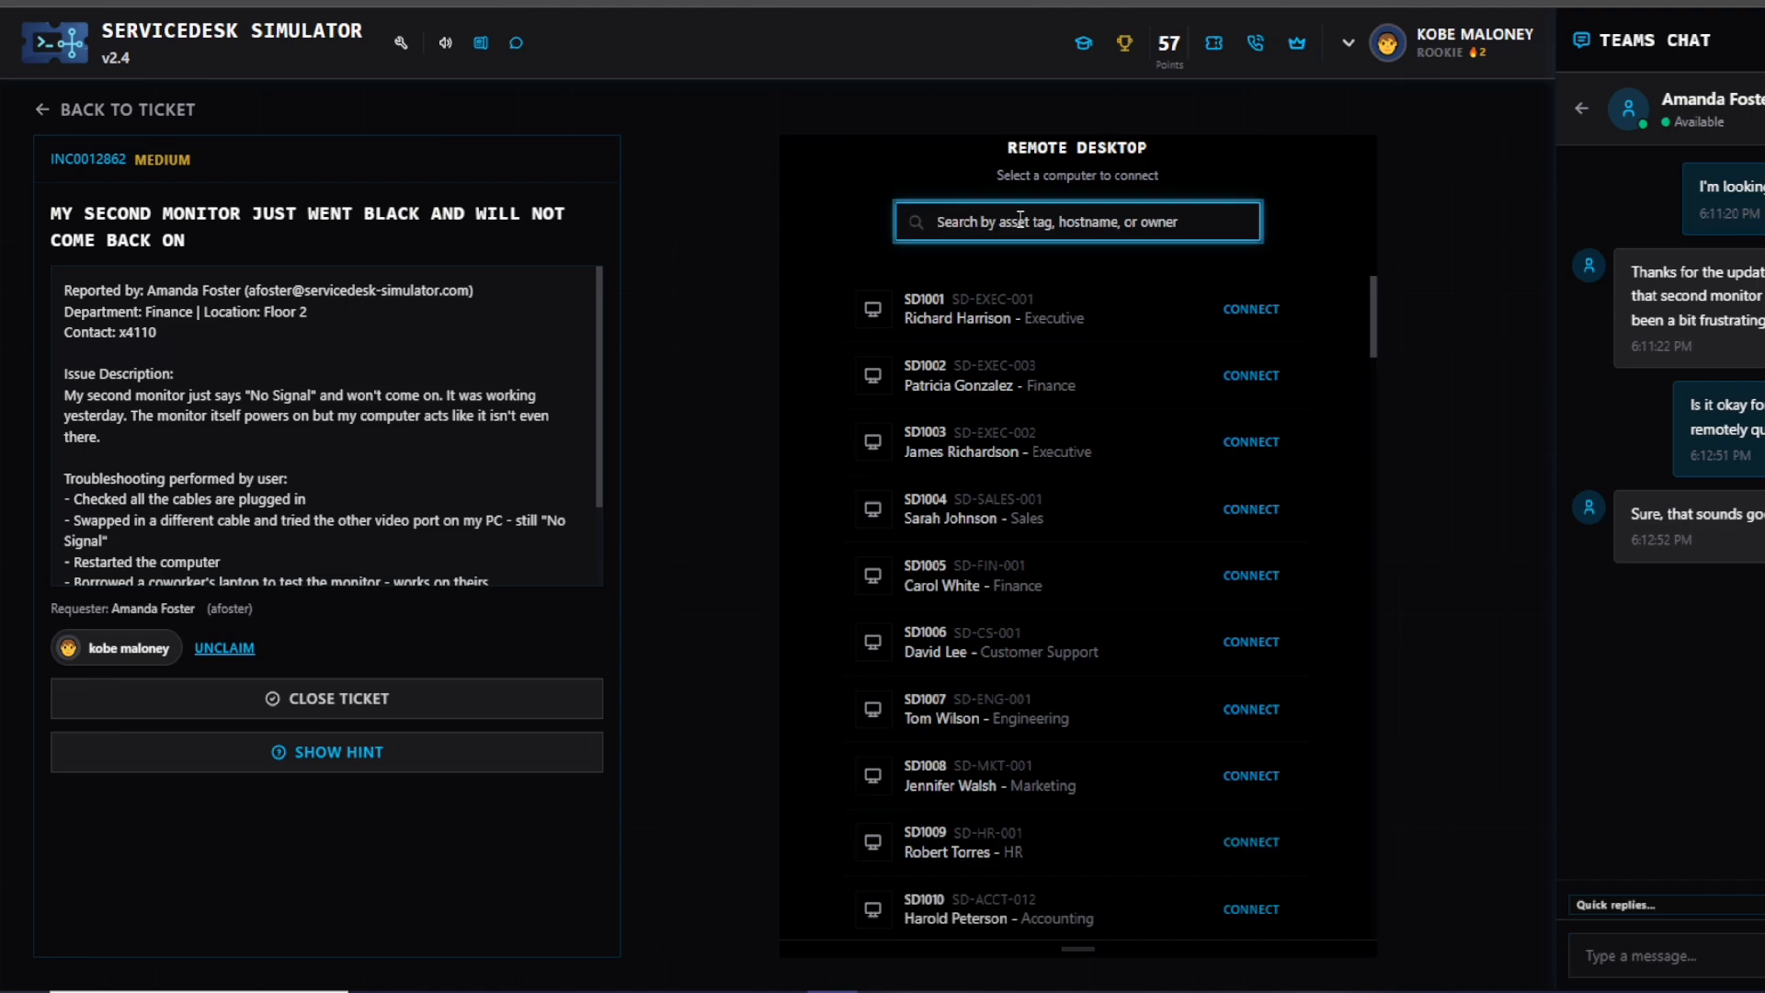
{"action": "type", "text": "foster"}
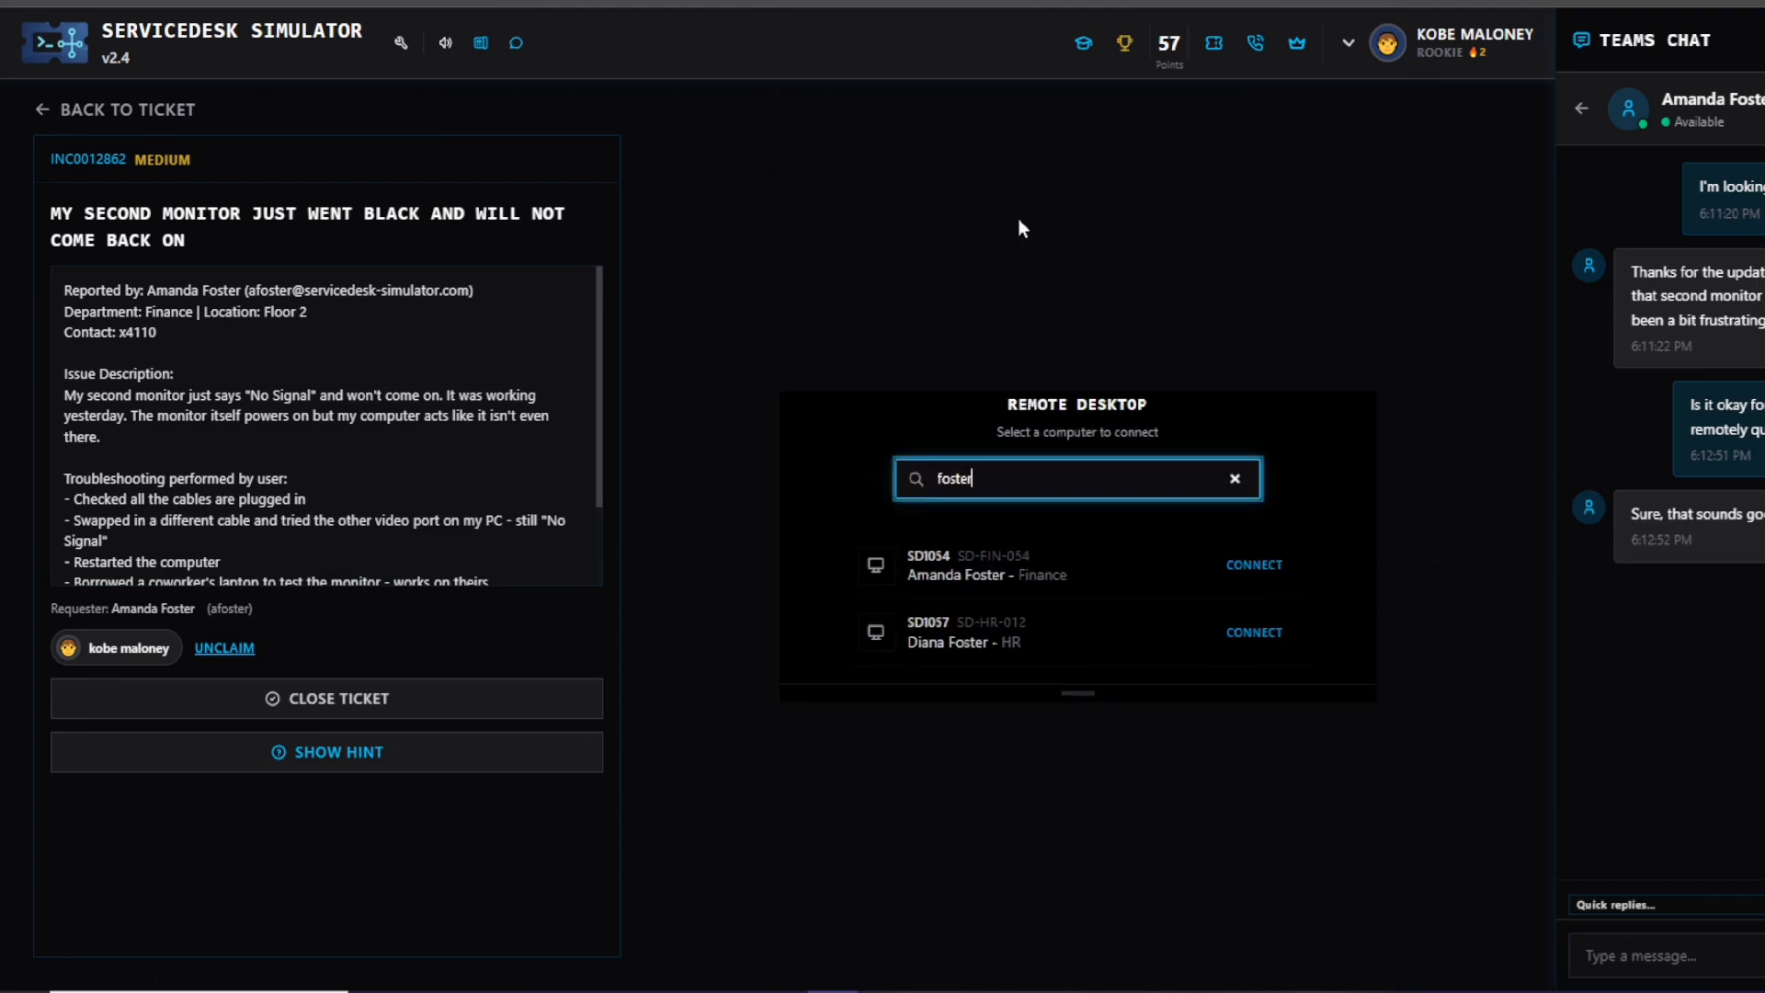
{"action": "left_click", "coordinate": [1253, 564]}
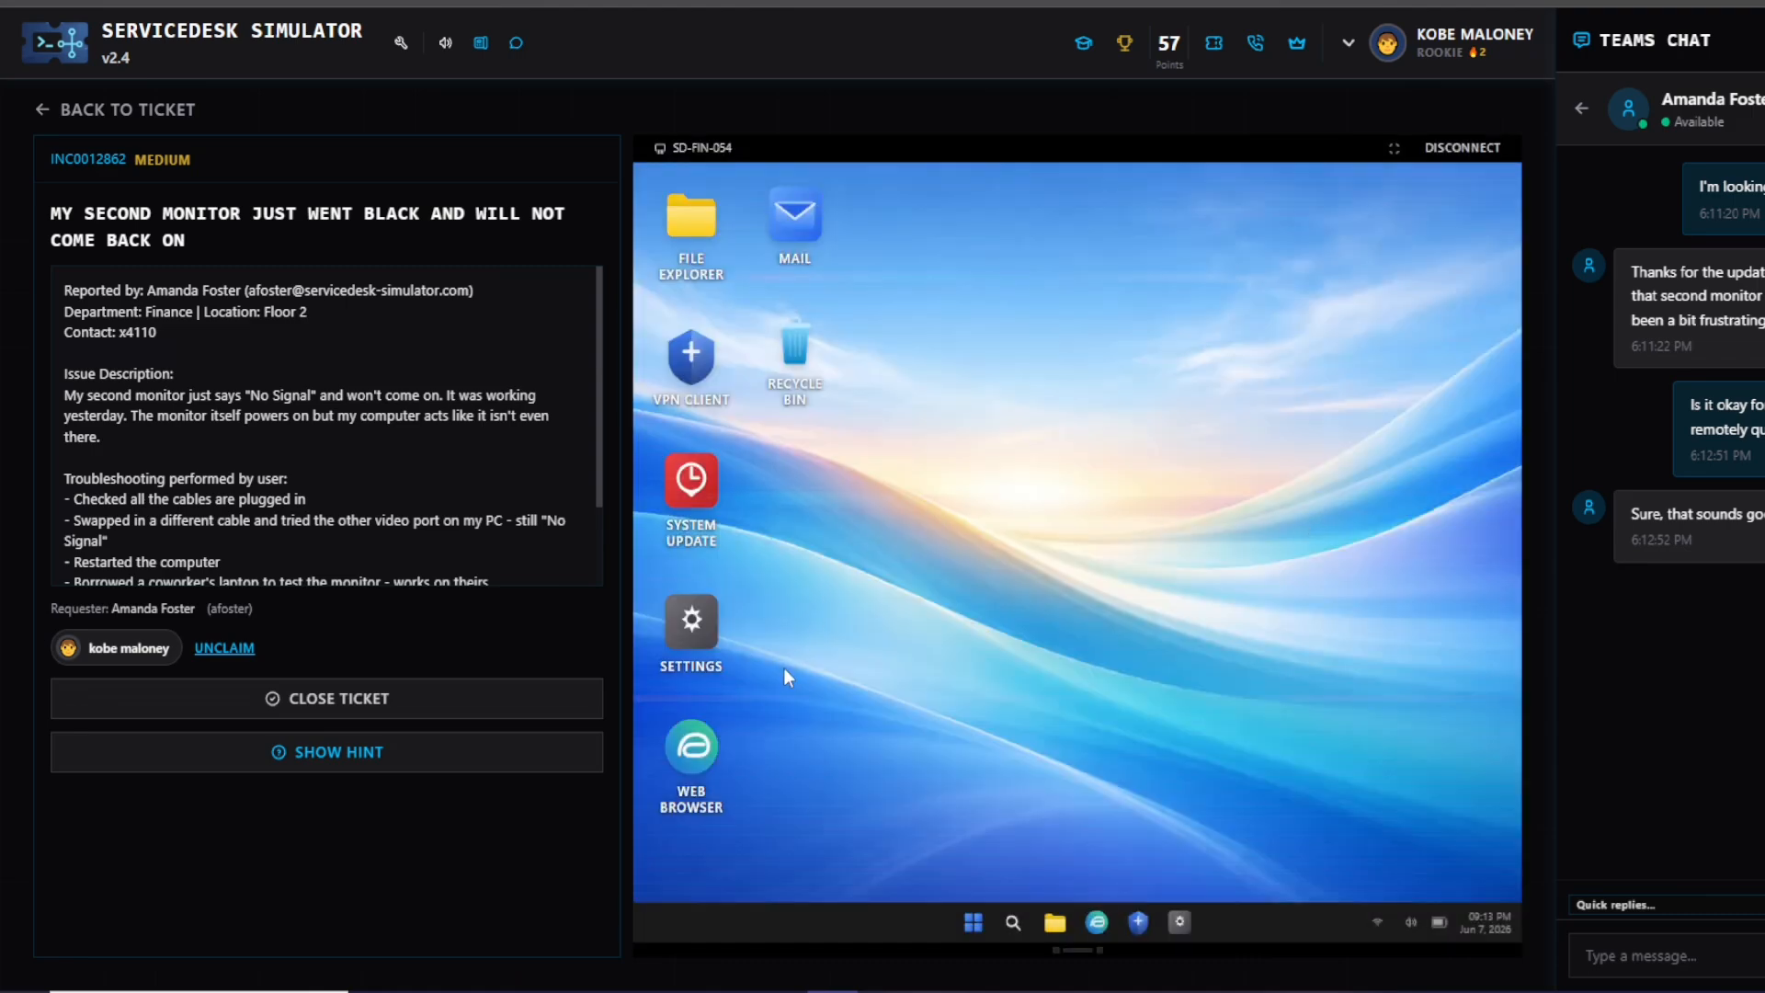
- Check the workstation for system updates and send the requester the quick reply about installing the NVIDIA GeForce RTX 4060 driver
{"action": "double_click", "coordinate": [691, 484]}
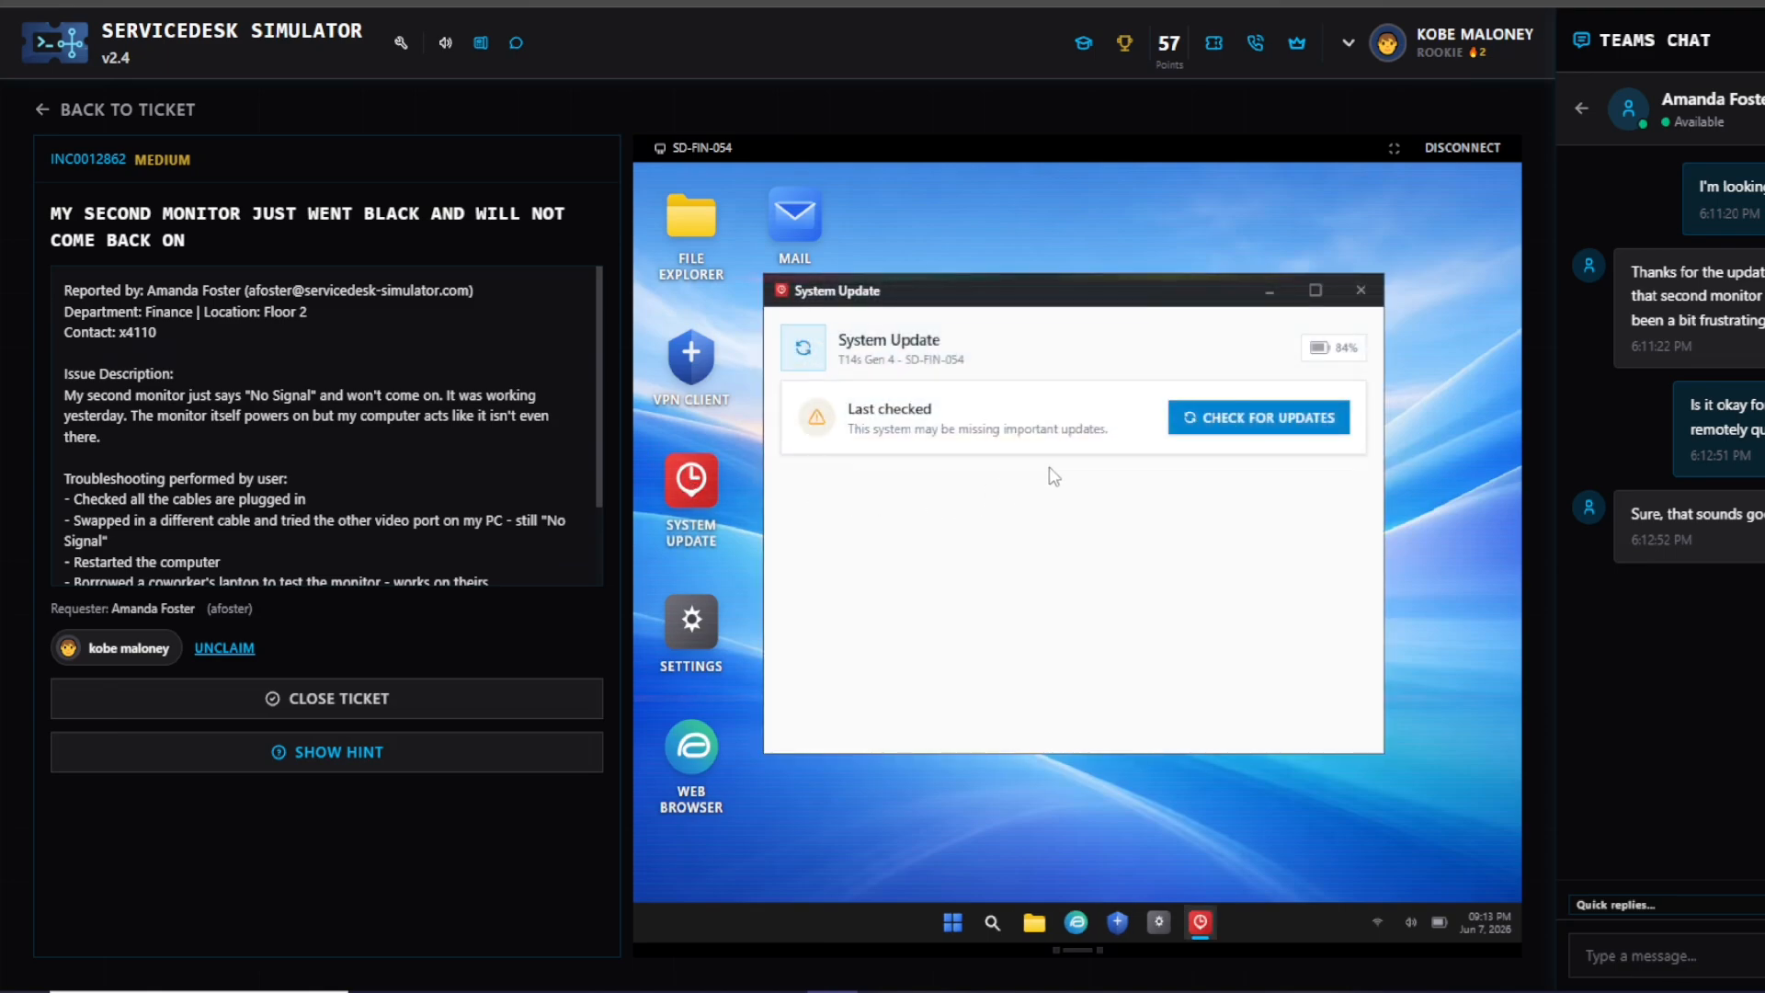
{"action": "left_click", "coordinate": [1235, 432]}
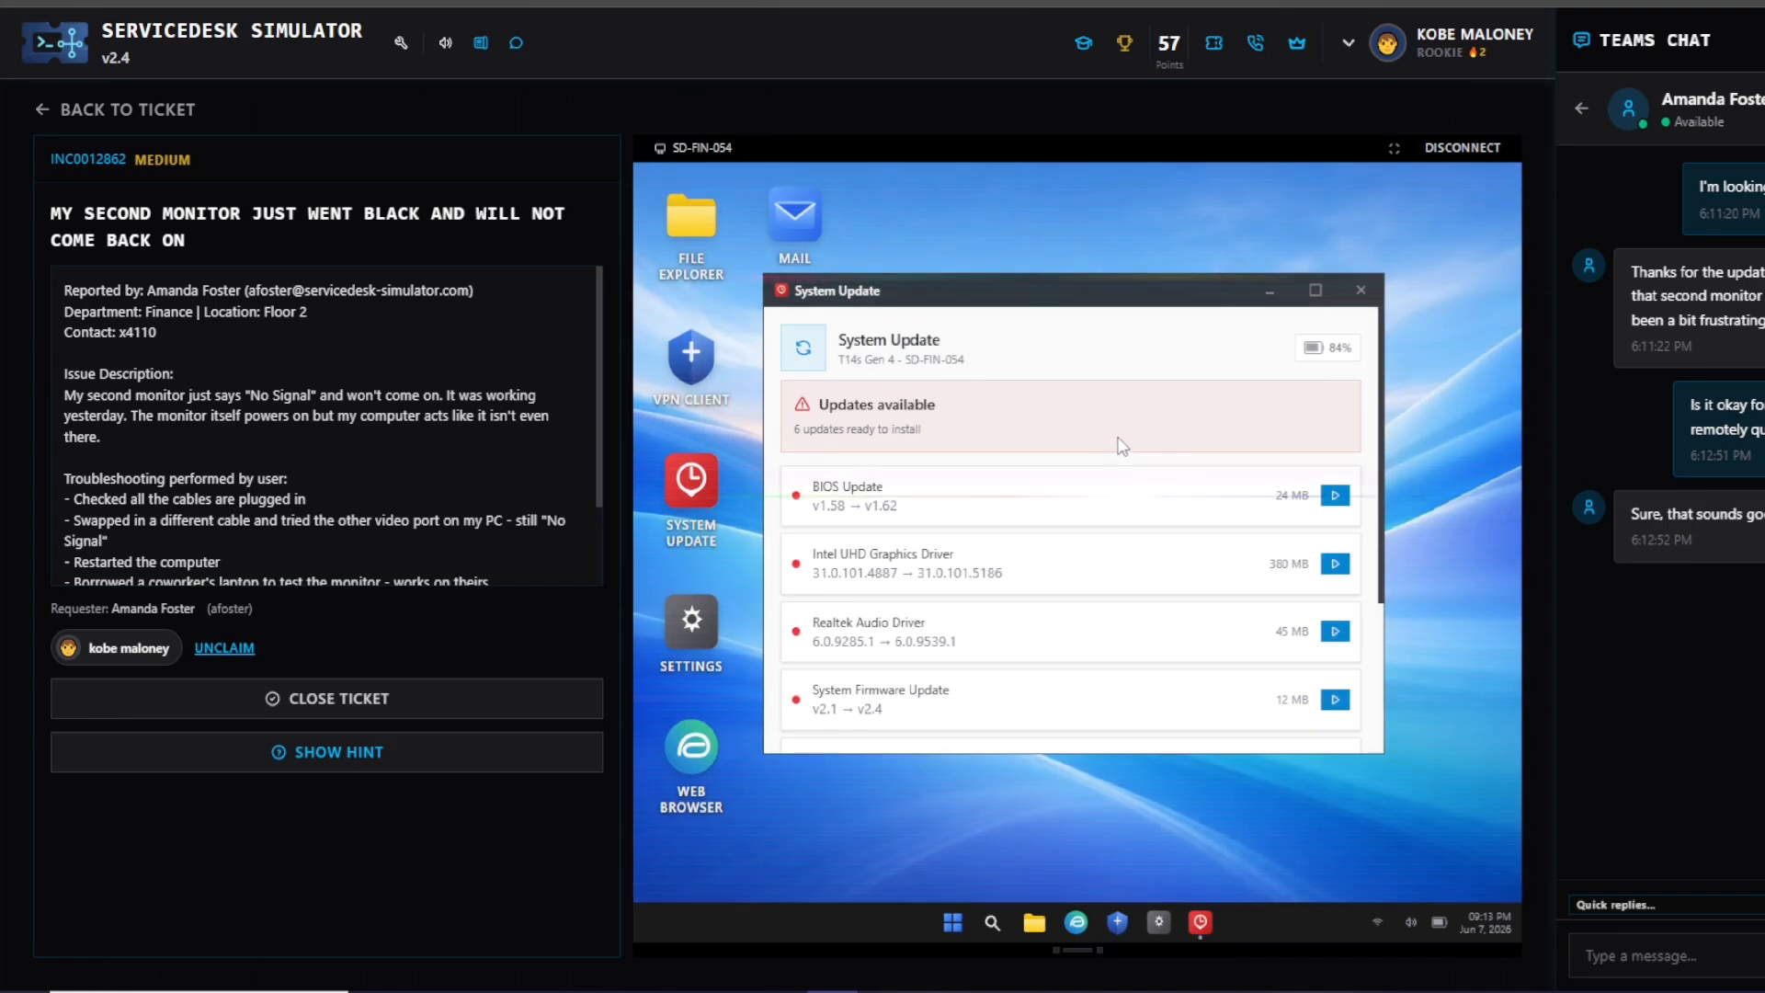
{"action": "scroll", "coordinate": [1131, 445], "scroll_direction": "down", "scroll_amount": 3}
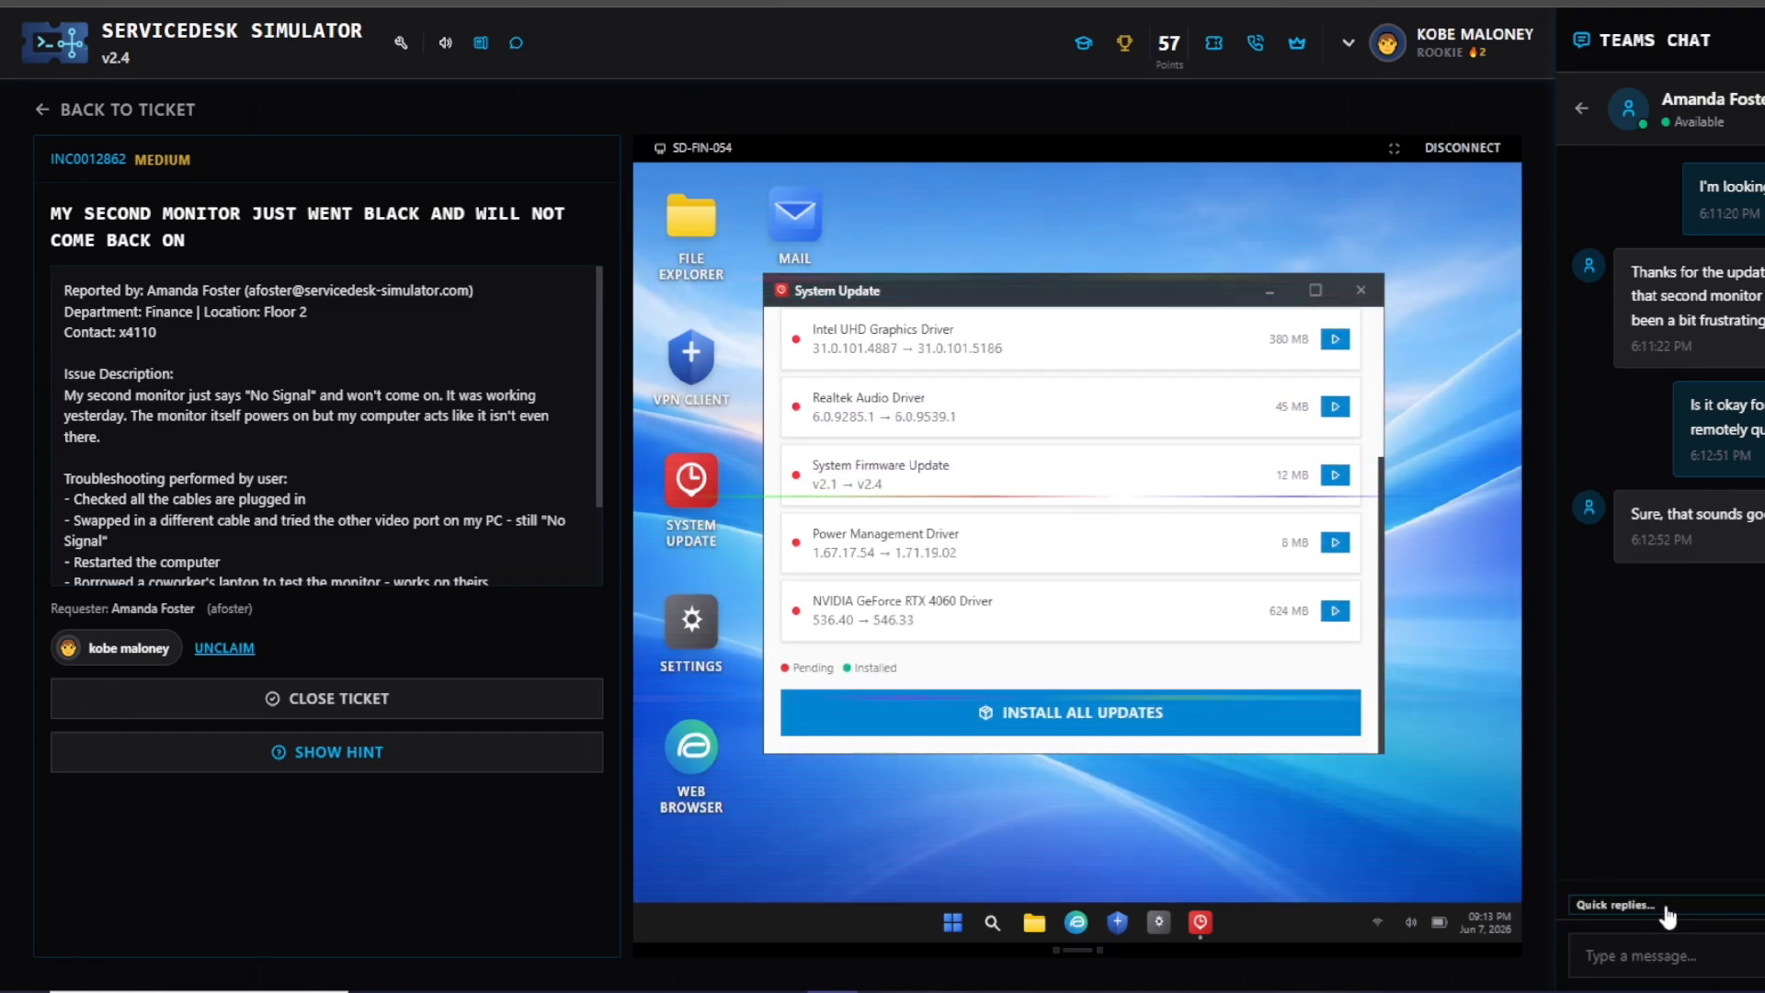
{"action": "left_click", "coordinate": [1664, 911]}
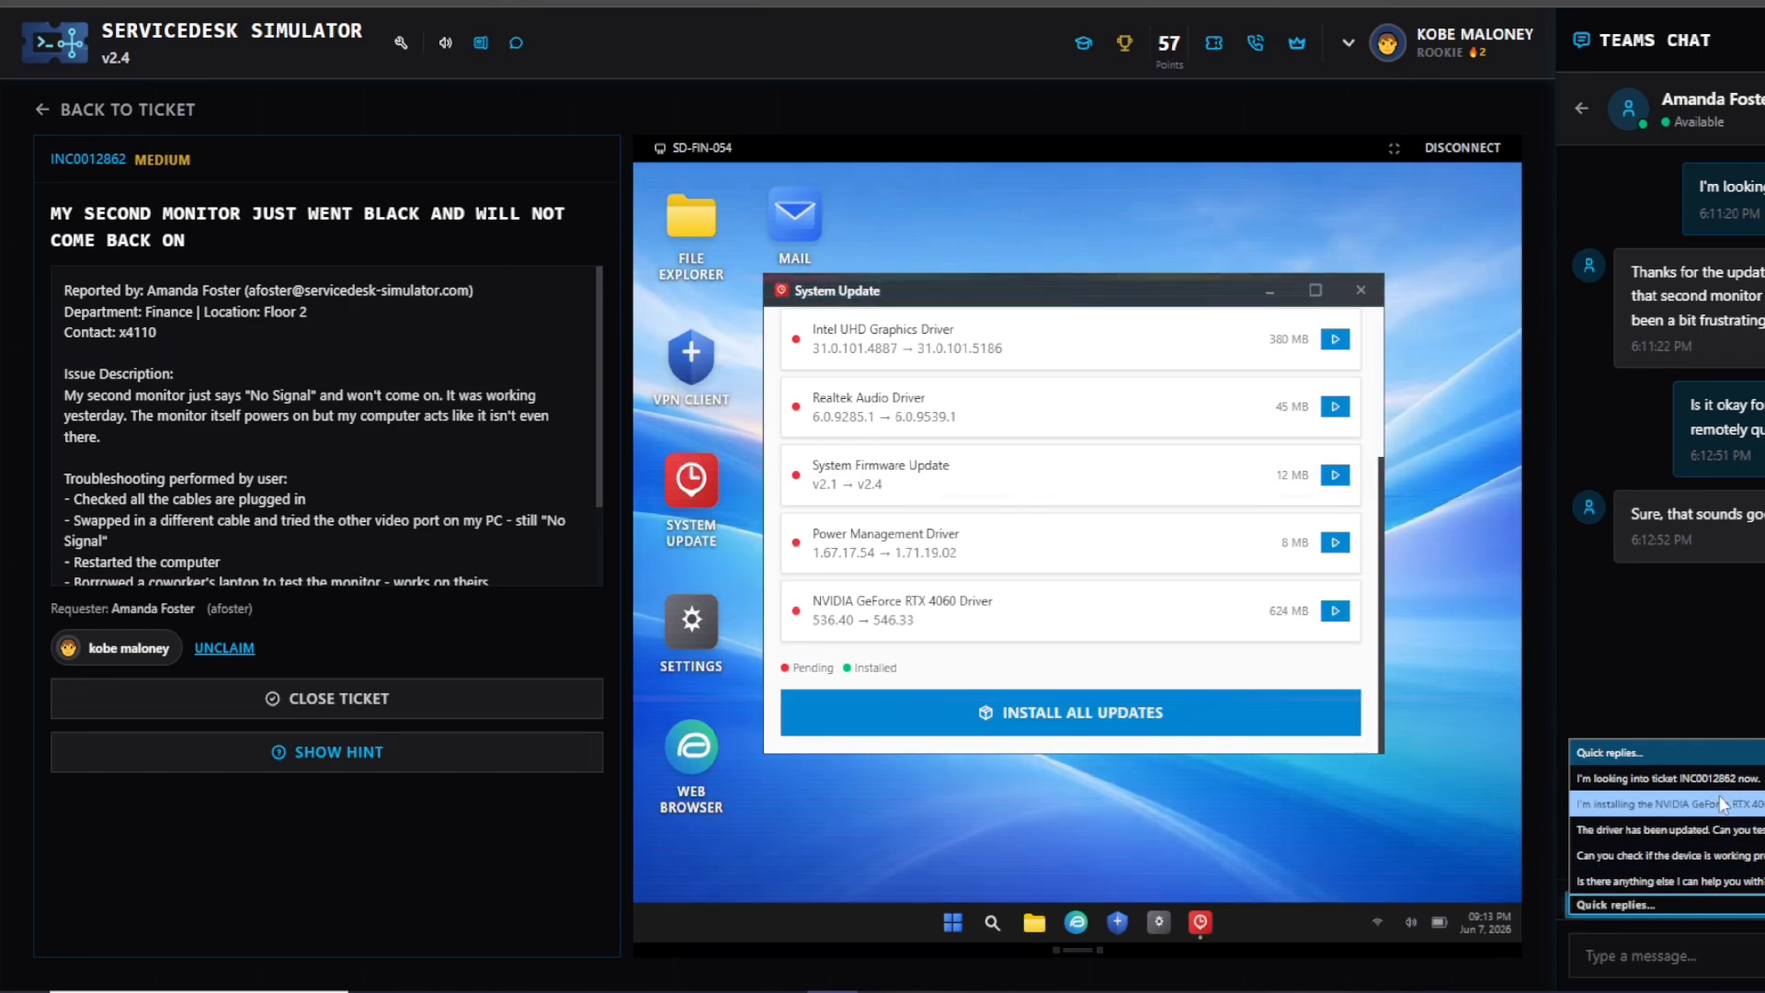
{"action": "left_click", "coordinate": [1725, 804]}
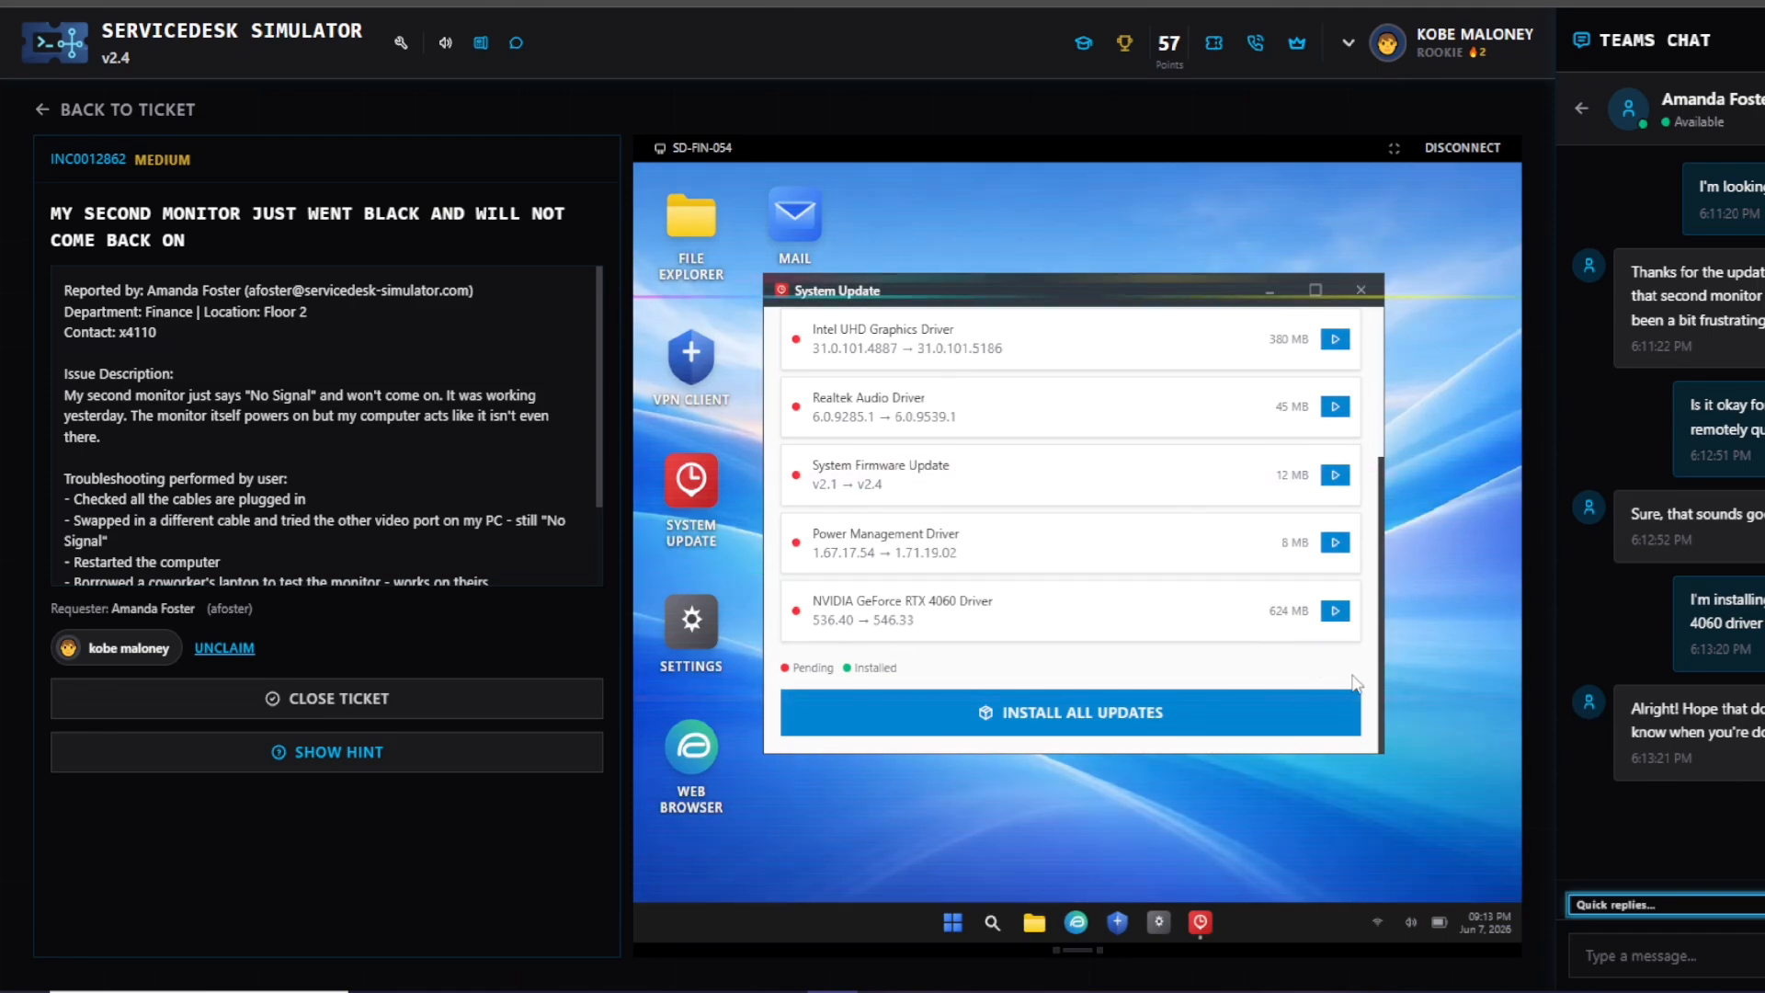
- Install all available updates on the remote workstation and restart it
{"action": "left_click", "coordinate": [1102, 716]}
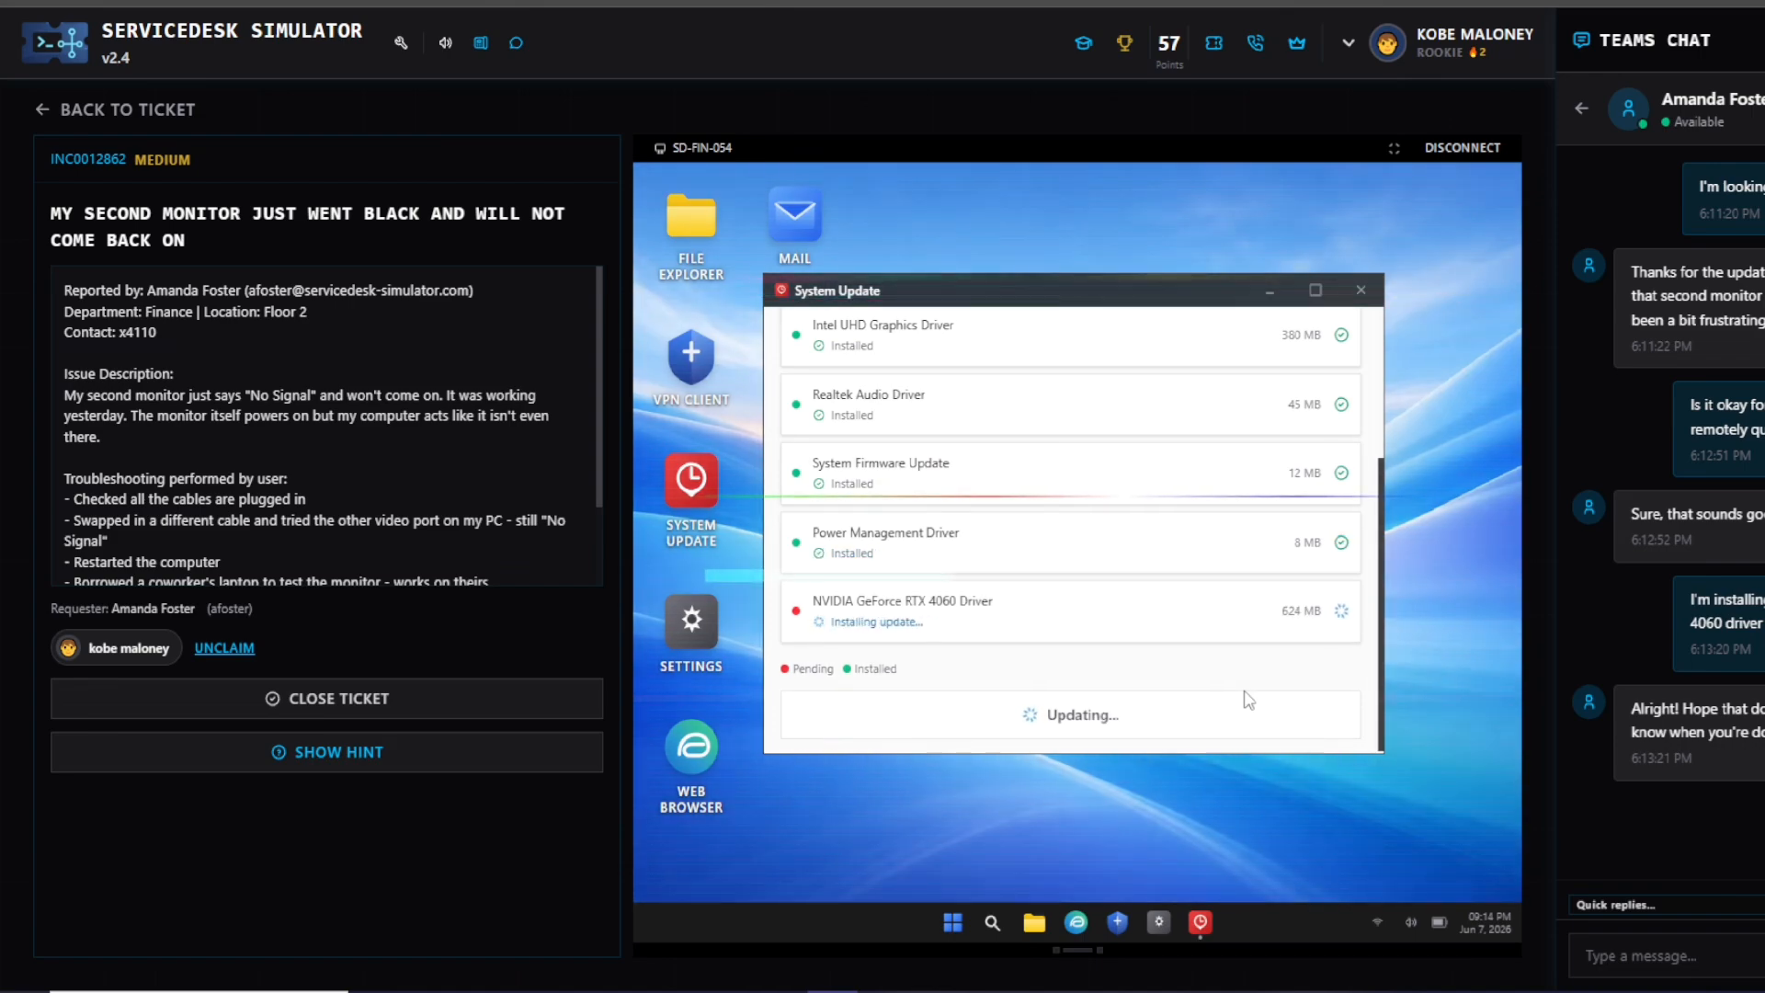
{"action": "scroll", "coordinate": [1242, 660], "scroll_direction": "up", "scroll_amount": 2}
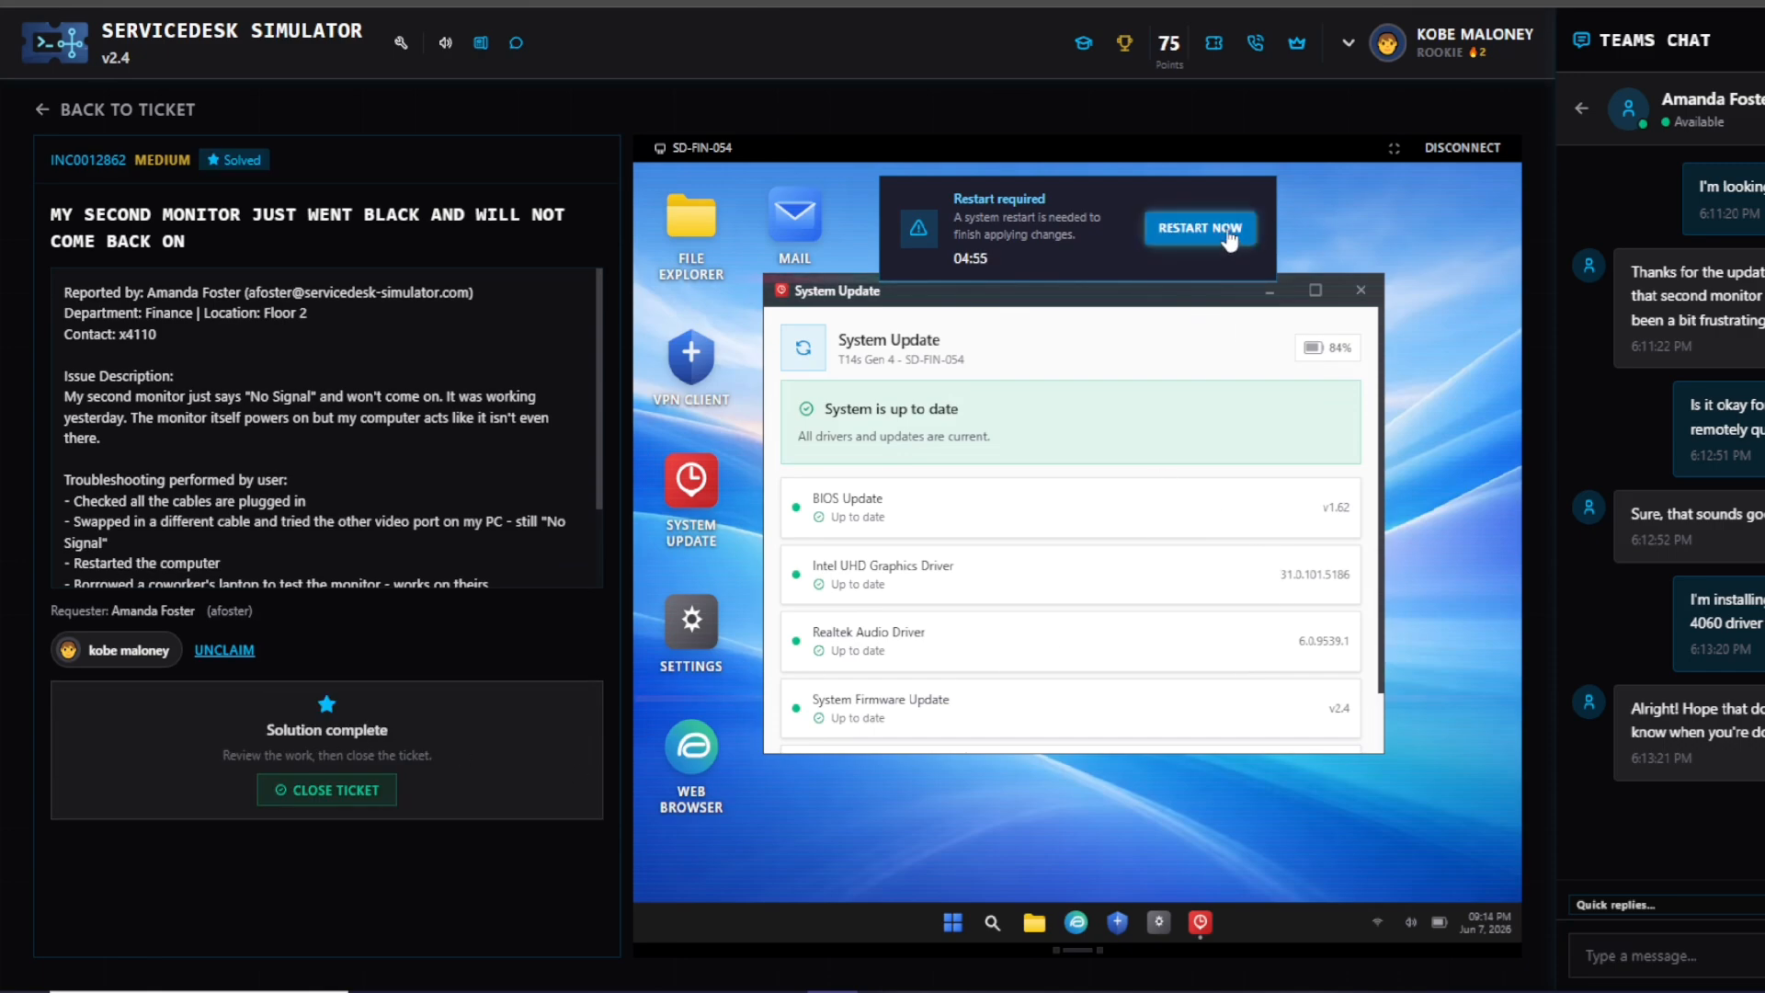
{"action": "left_click", "coordinate": [1195, 228]}
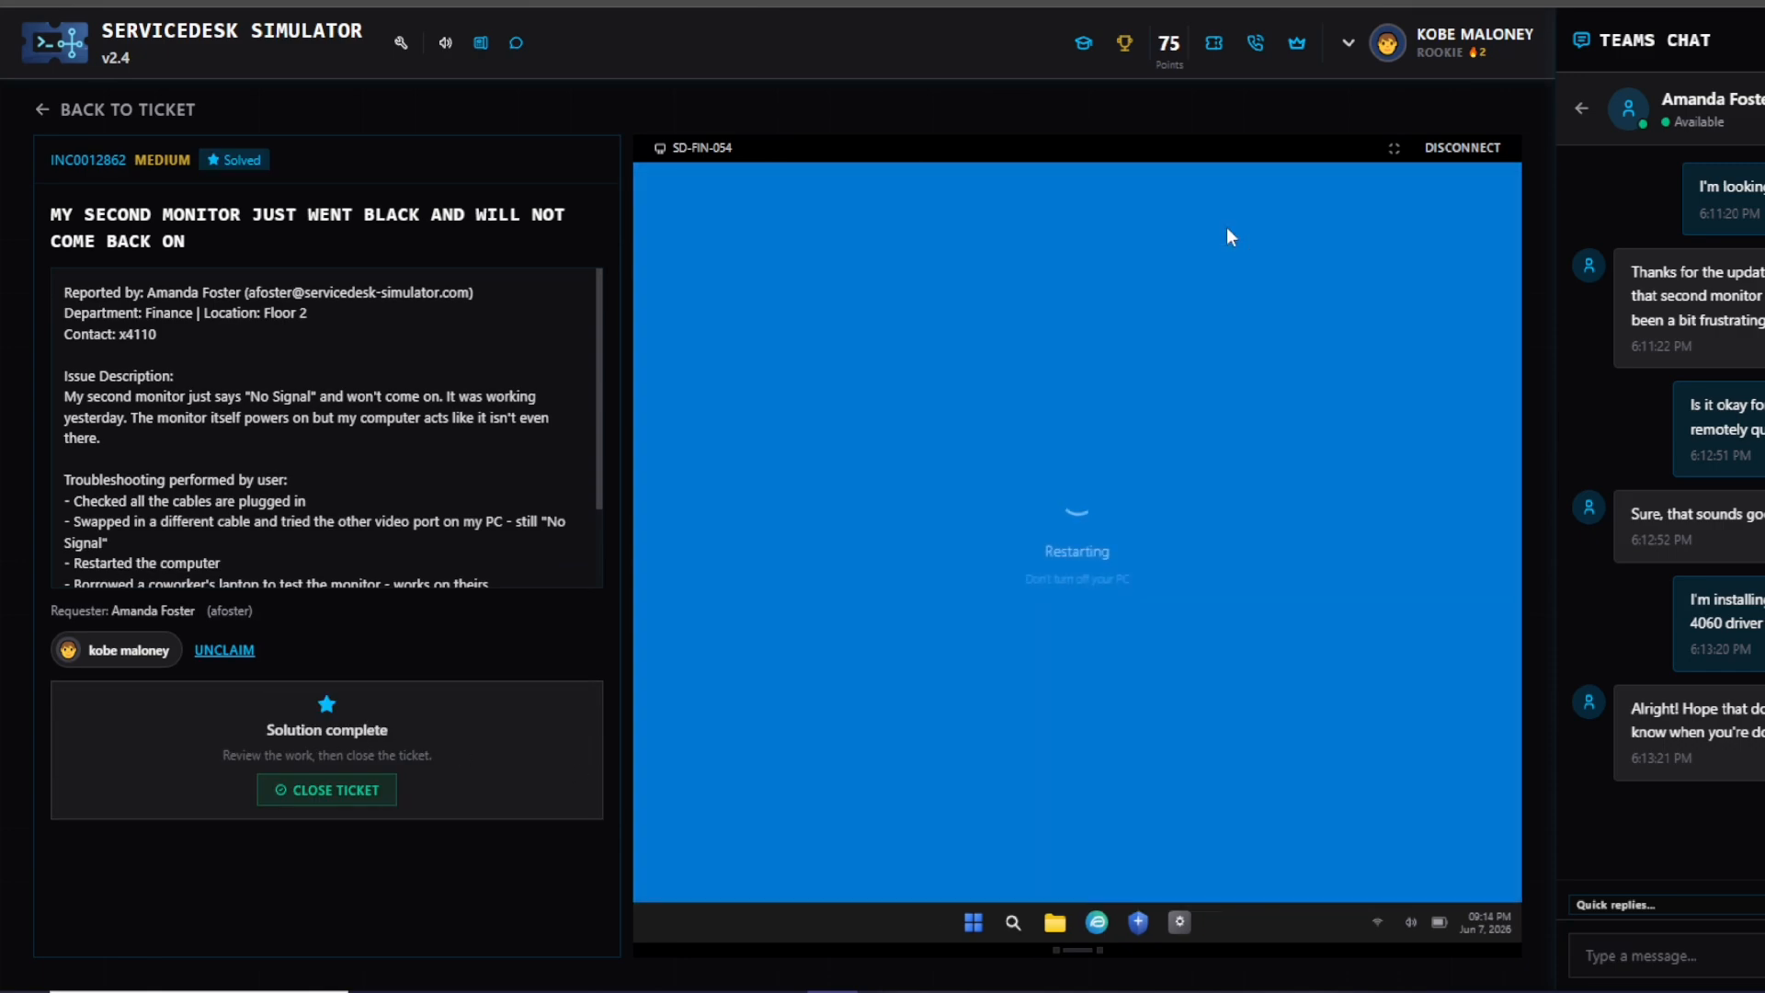
- Draft a chat message telling the requester that her drivers are updated and asking her to reboot her PC
{"action": "left_click", "coordinate": [1682, 905]}
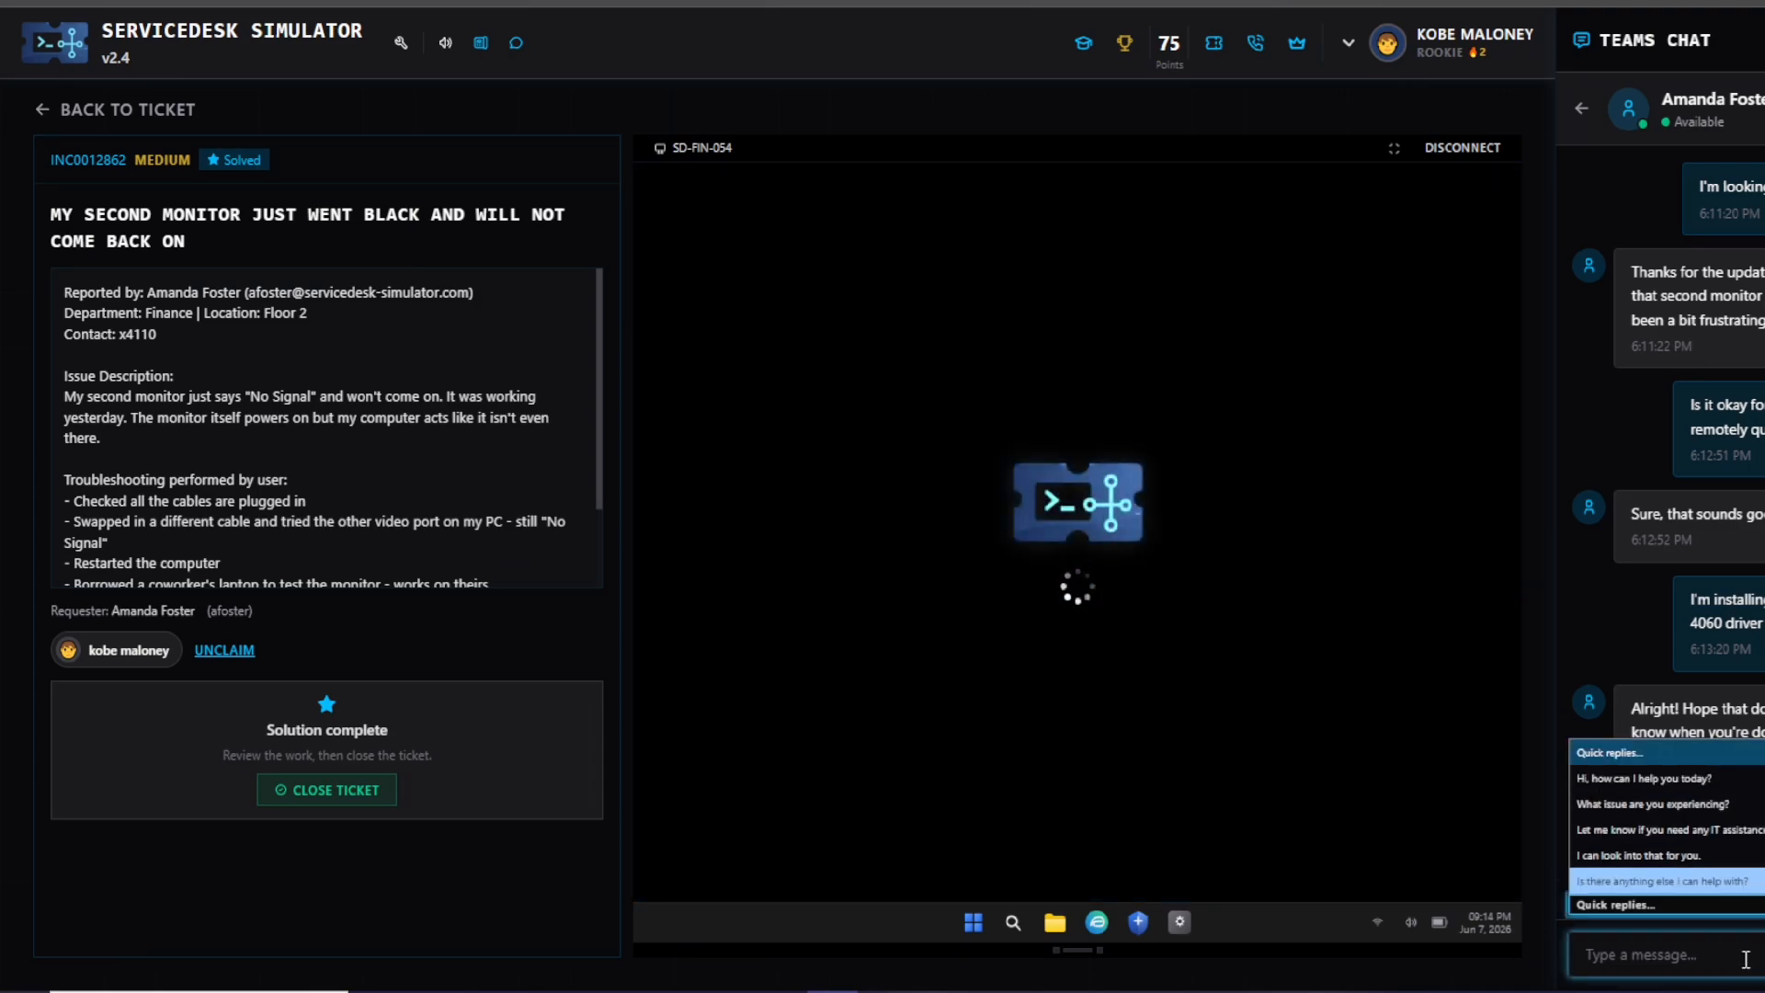
{"action": "left_click", "coordinate": [1743, 959]}
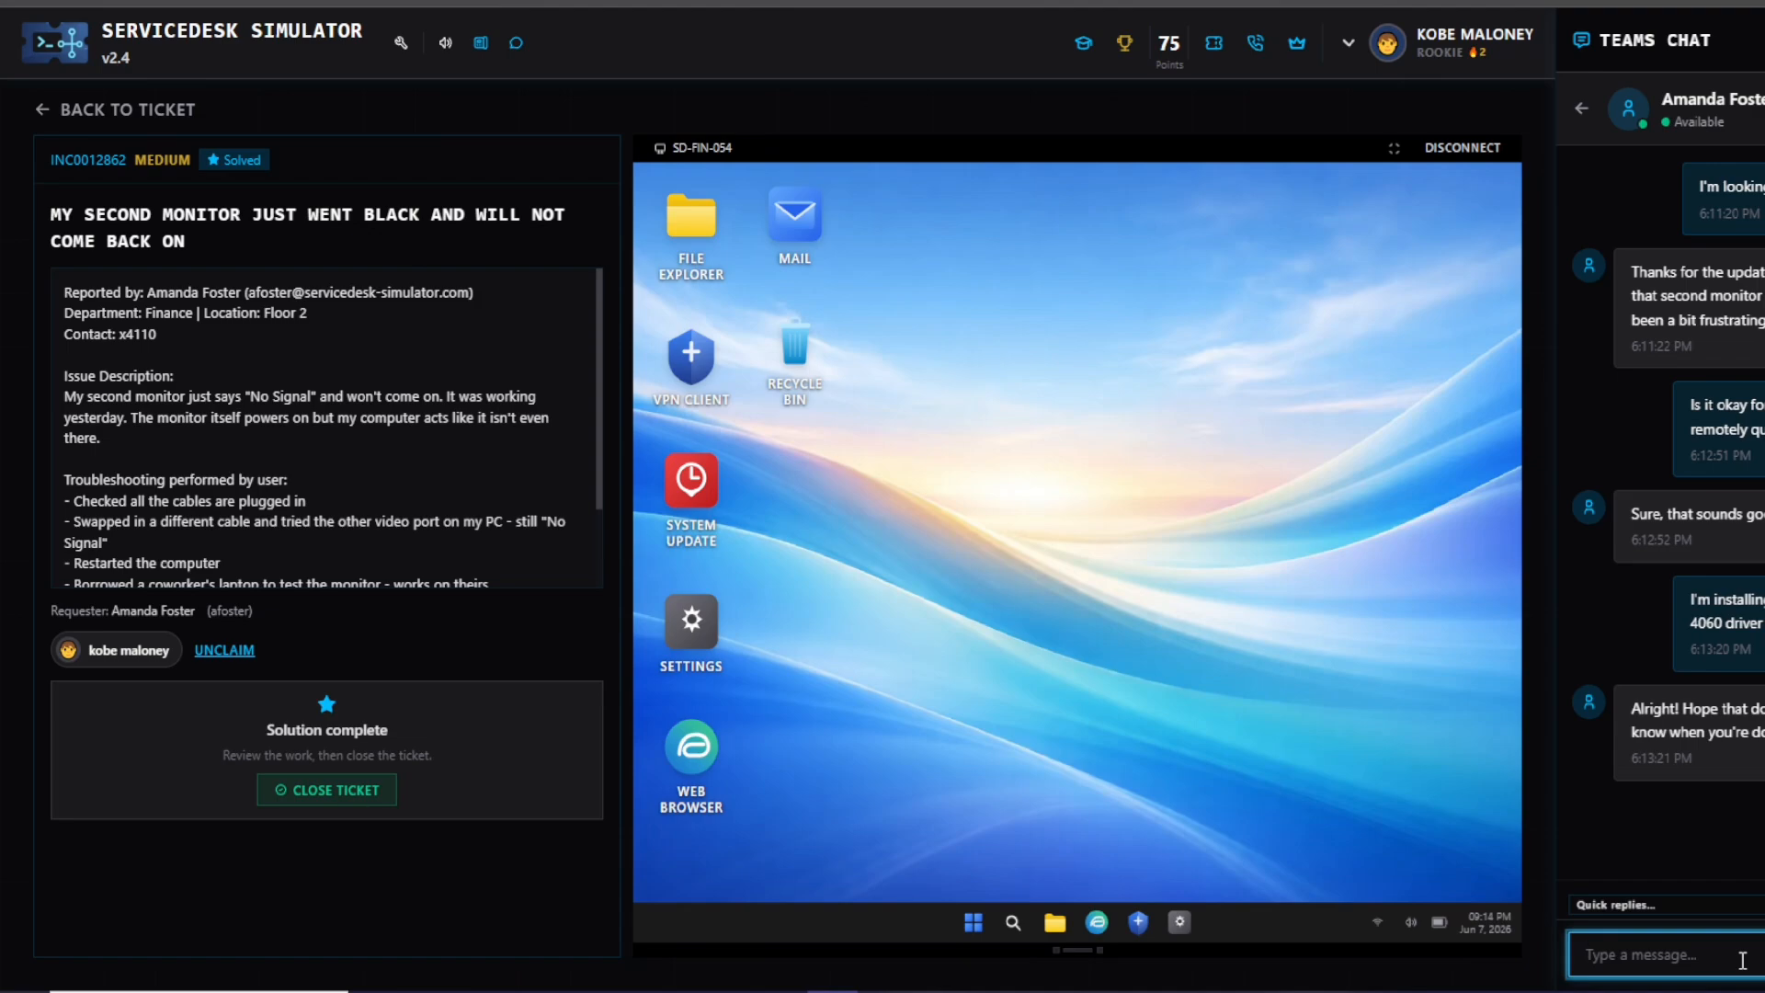
{"action": "type", "text": "Ive"}
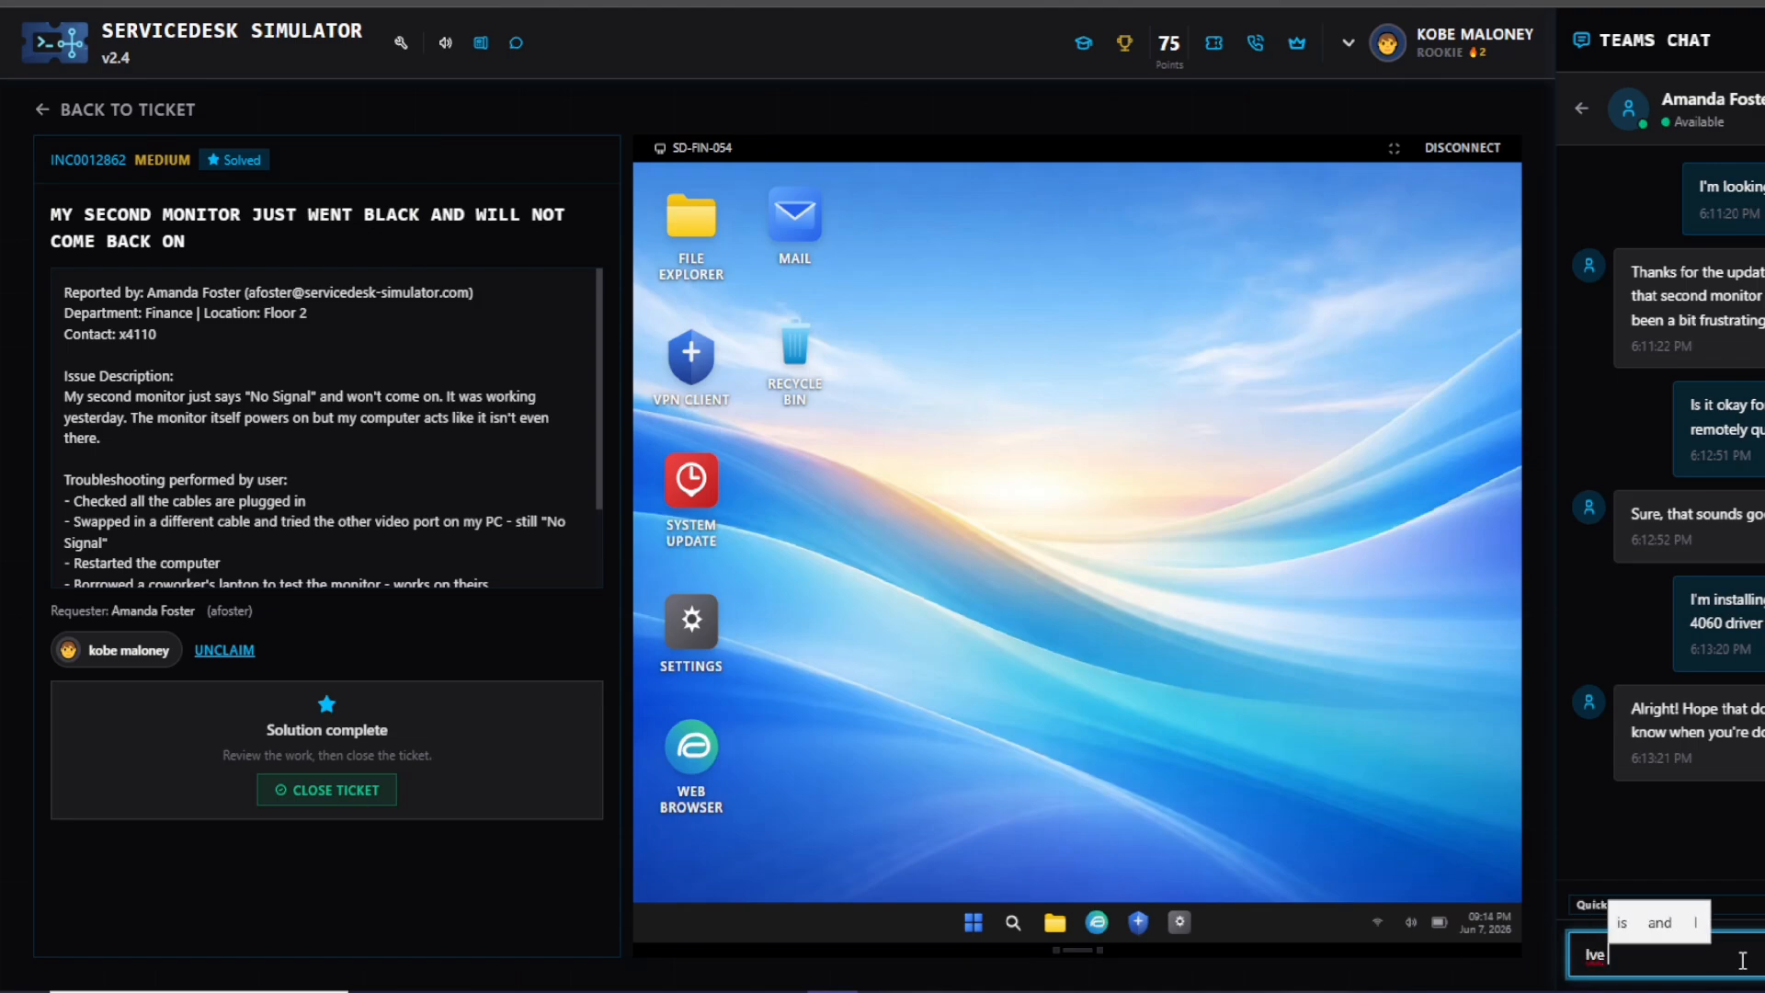
{"action": "type", "text": " updated"}
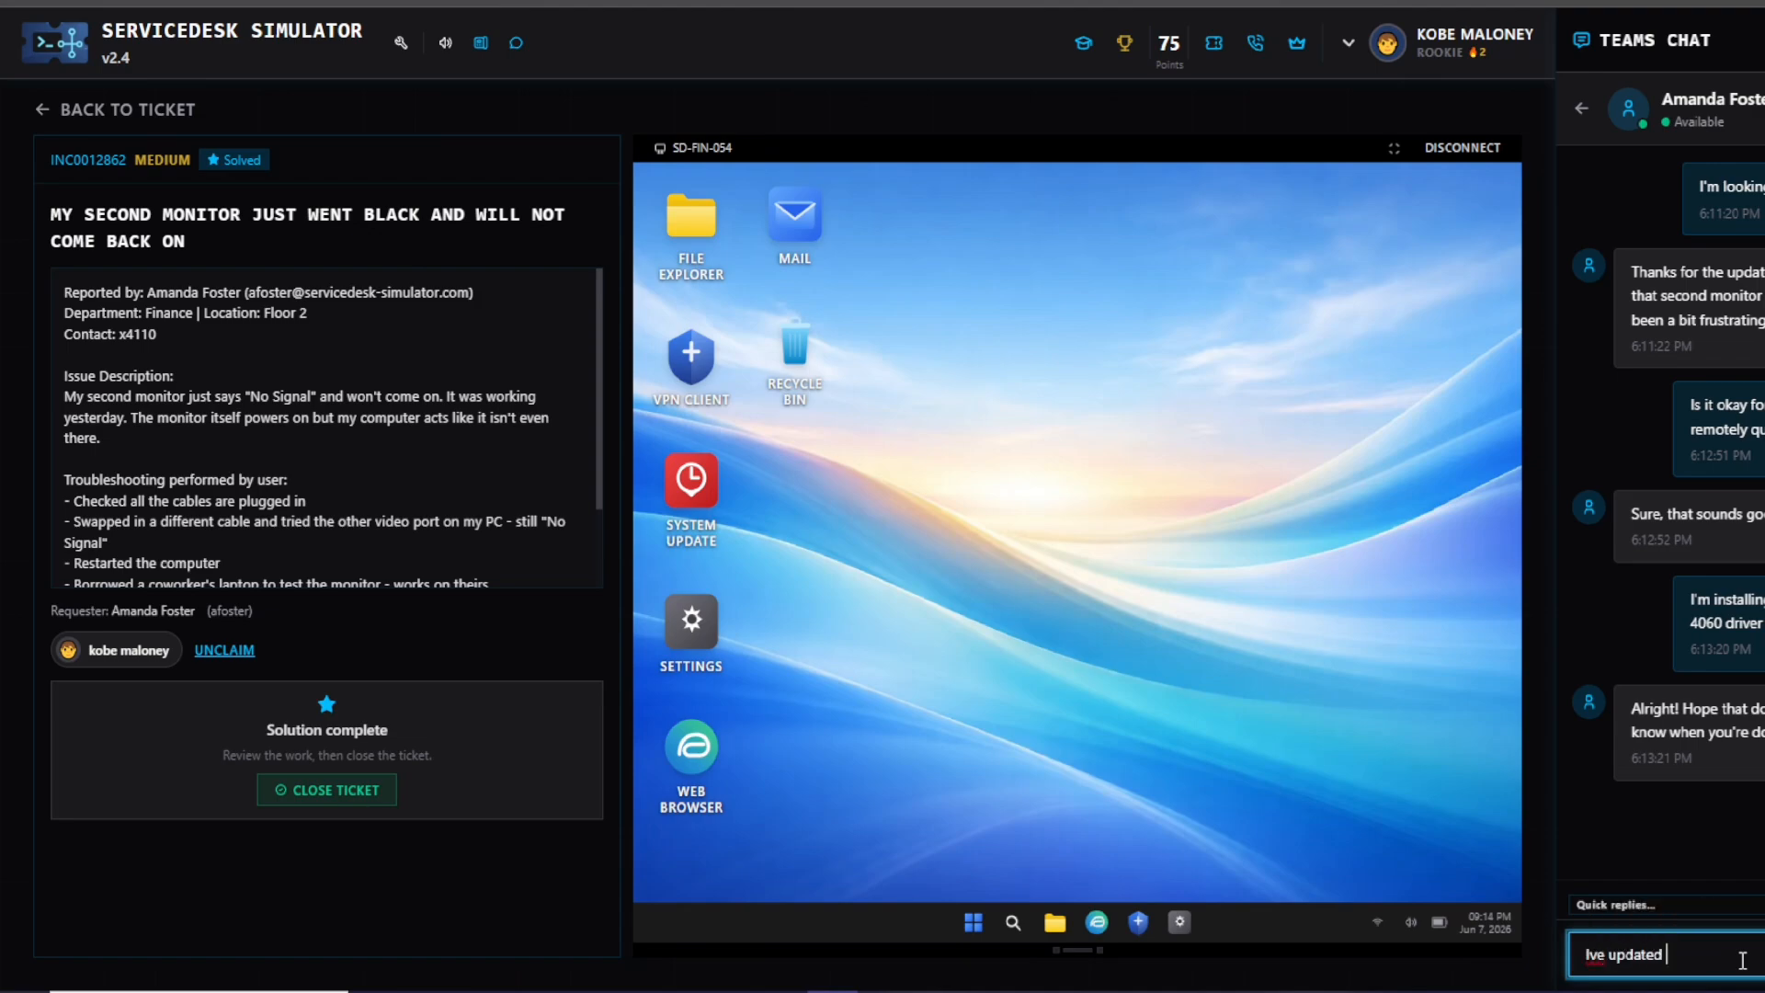
{"action": "type", "text": " your"}
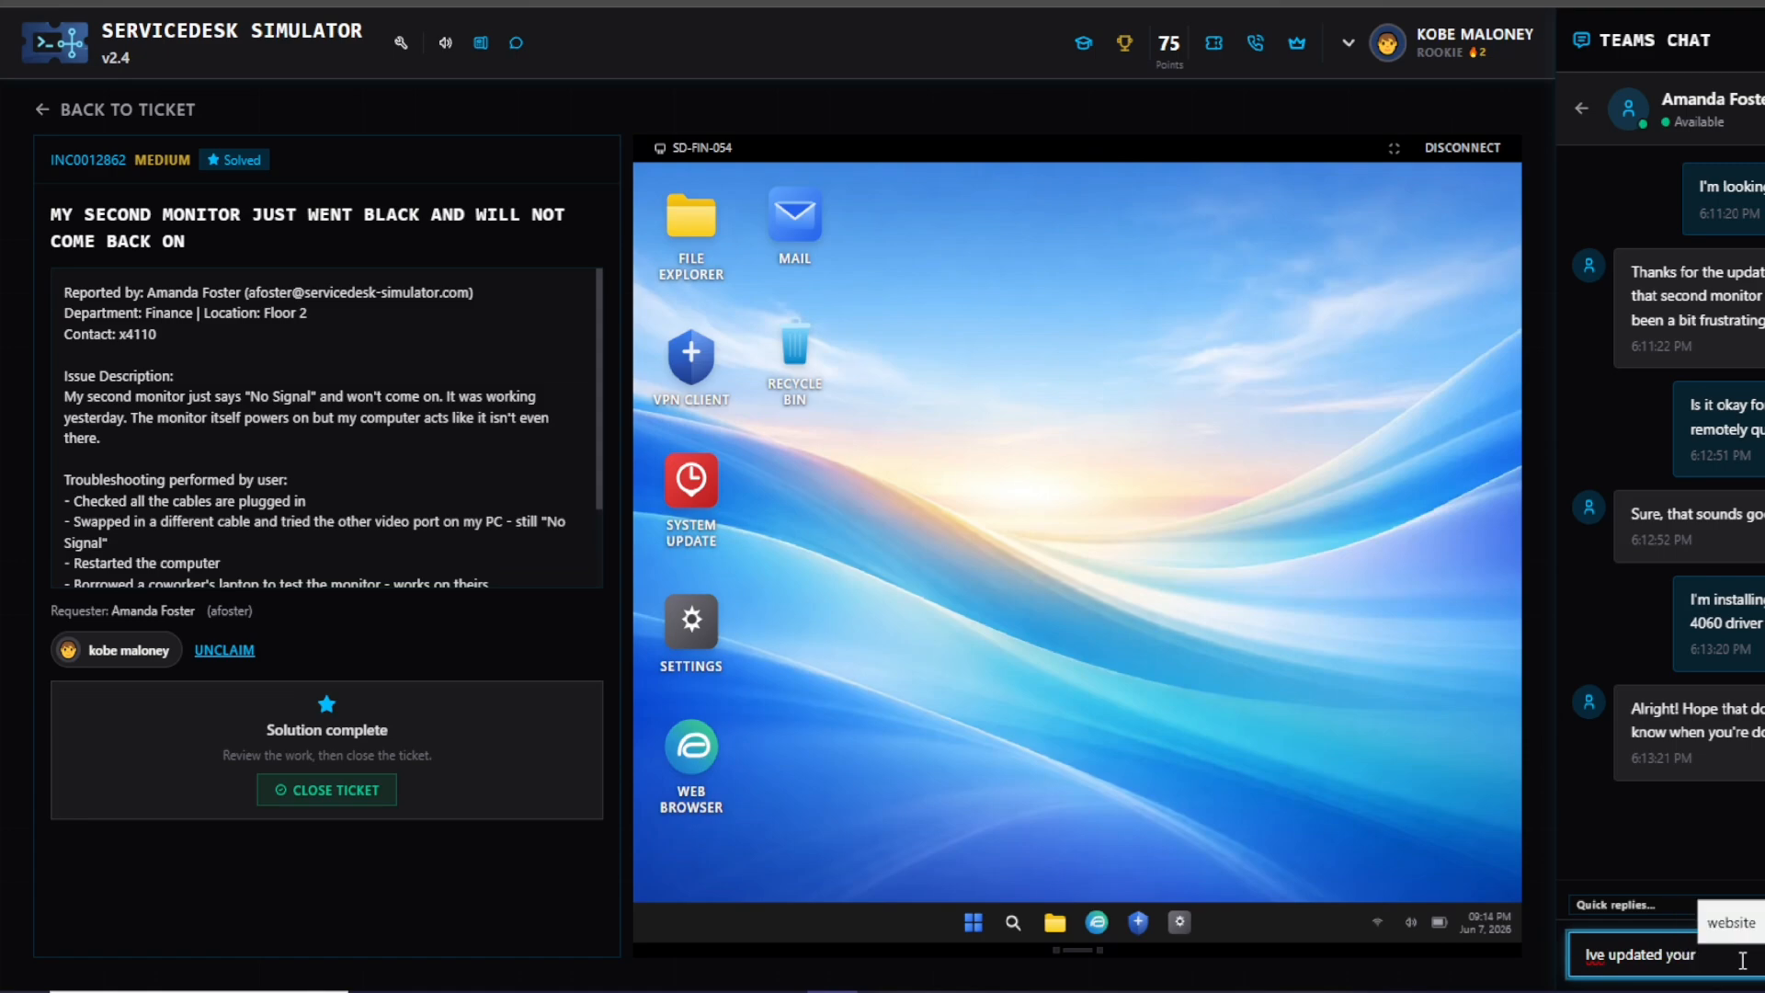
{"action": "type", "text": " drier"}
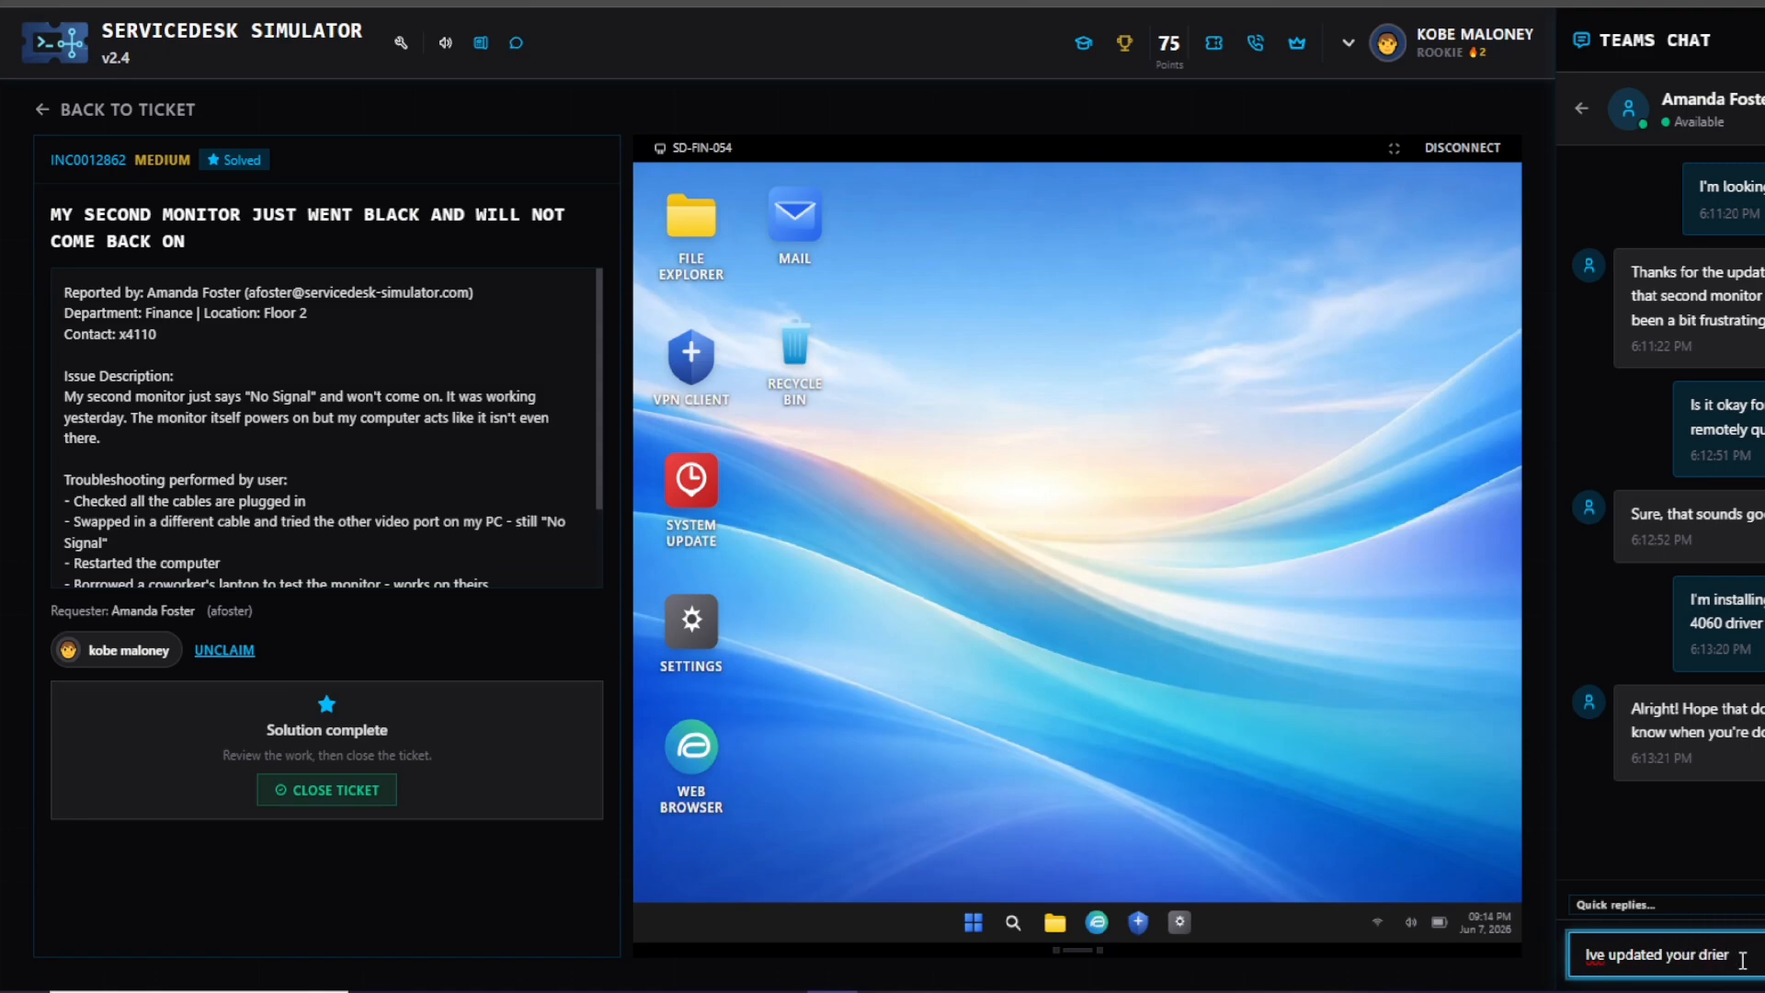
{"action": "type", "text": "ers. Ple if yo"}
{"action": "key", "text": "BackSpace"}
{"action": "key", "text": "BackSpace"}
{"action": "key", "text": "BackSpace"}
{"action": "key", "text": "BackSpace"}
{"action": "type", "text": "ase reboot your p"}
- Leave the remote session for the ticket page and send the drafted reboot request
{"action": "left_click", "coordinate": [1463, 147]}
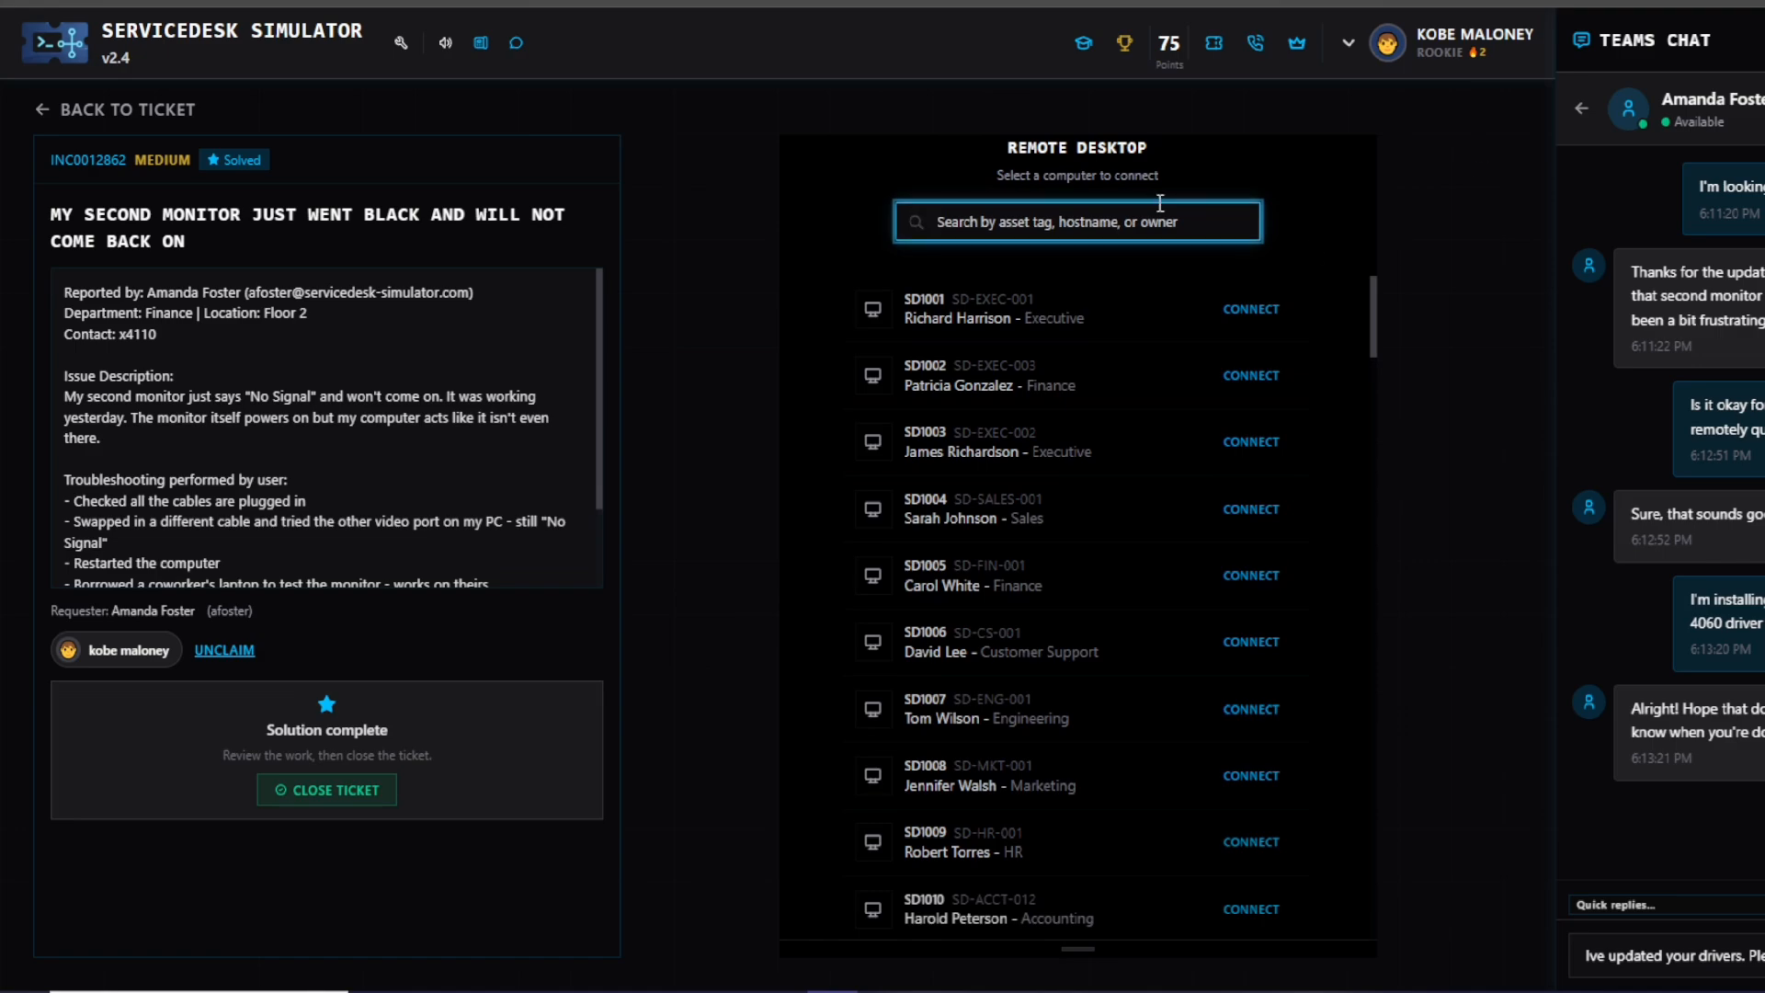
{"action": "left_click", "coordinate": [124, 109]}
{"action": "key", "text": "Return"}
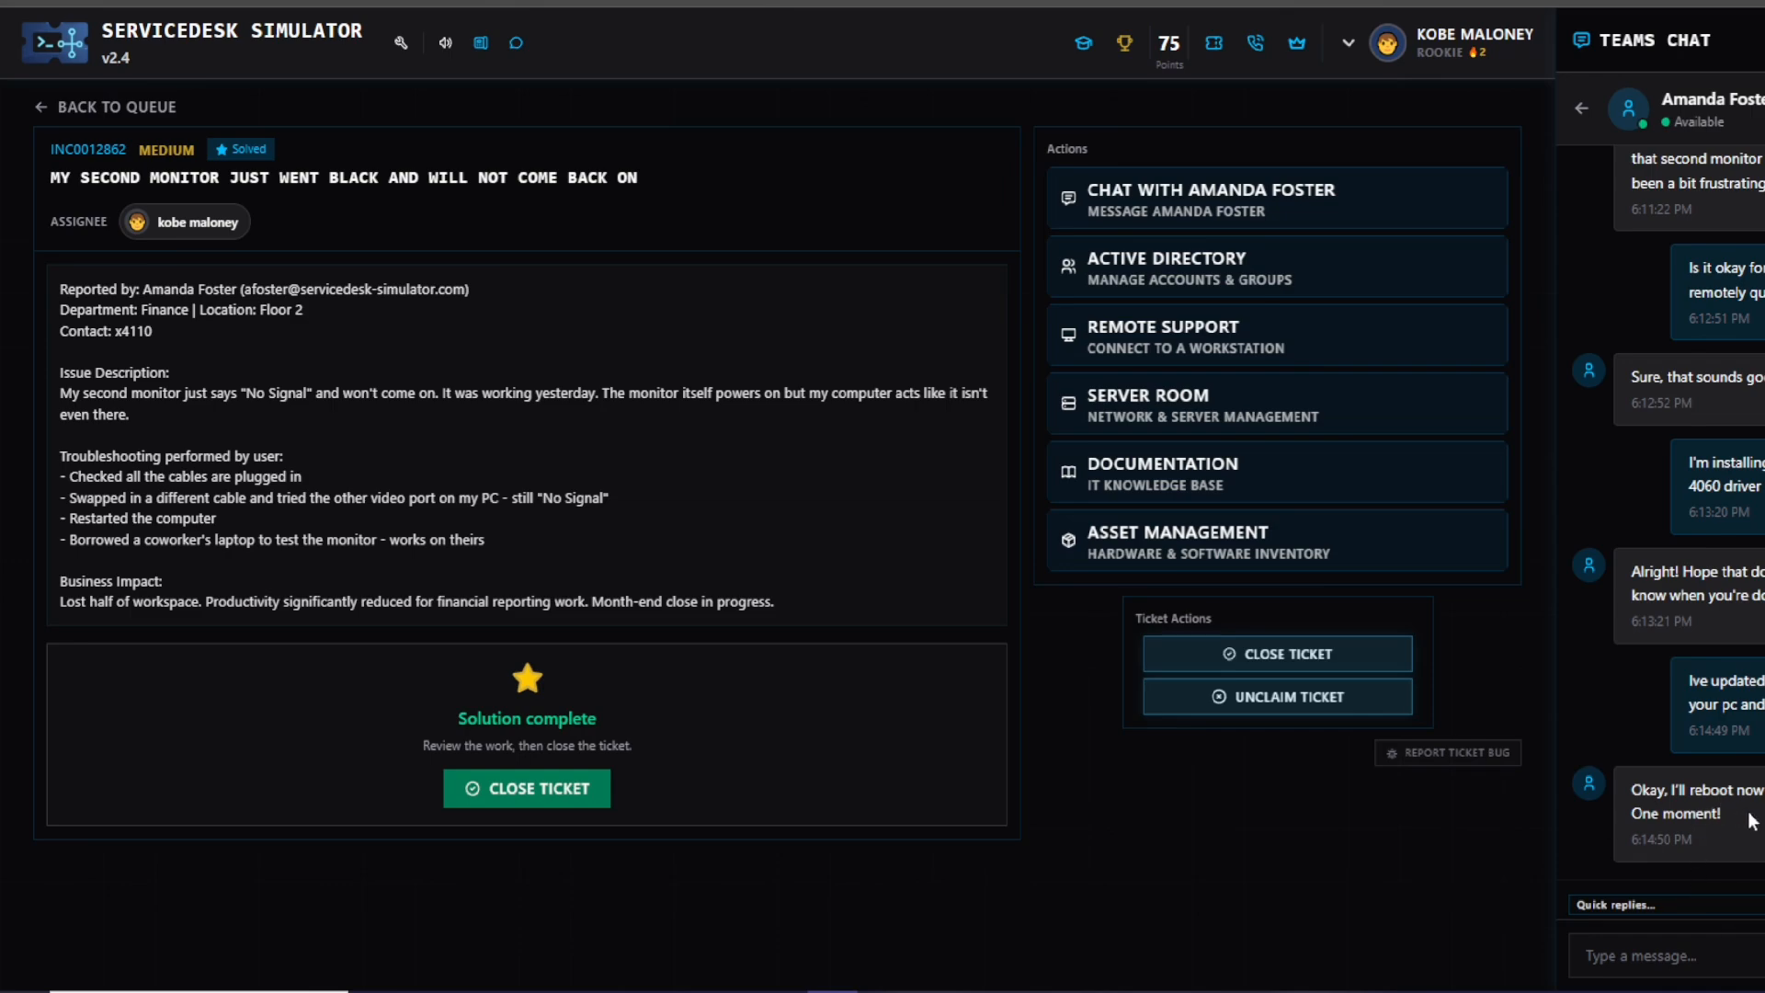
{"action": "left_click", "coordinate": [1729, 907]}
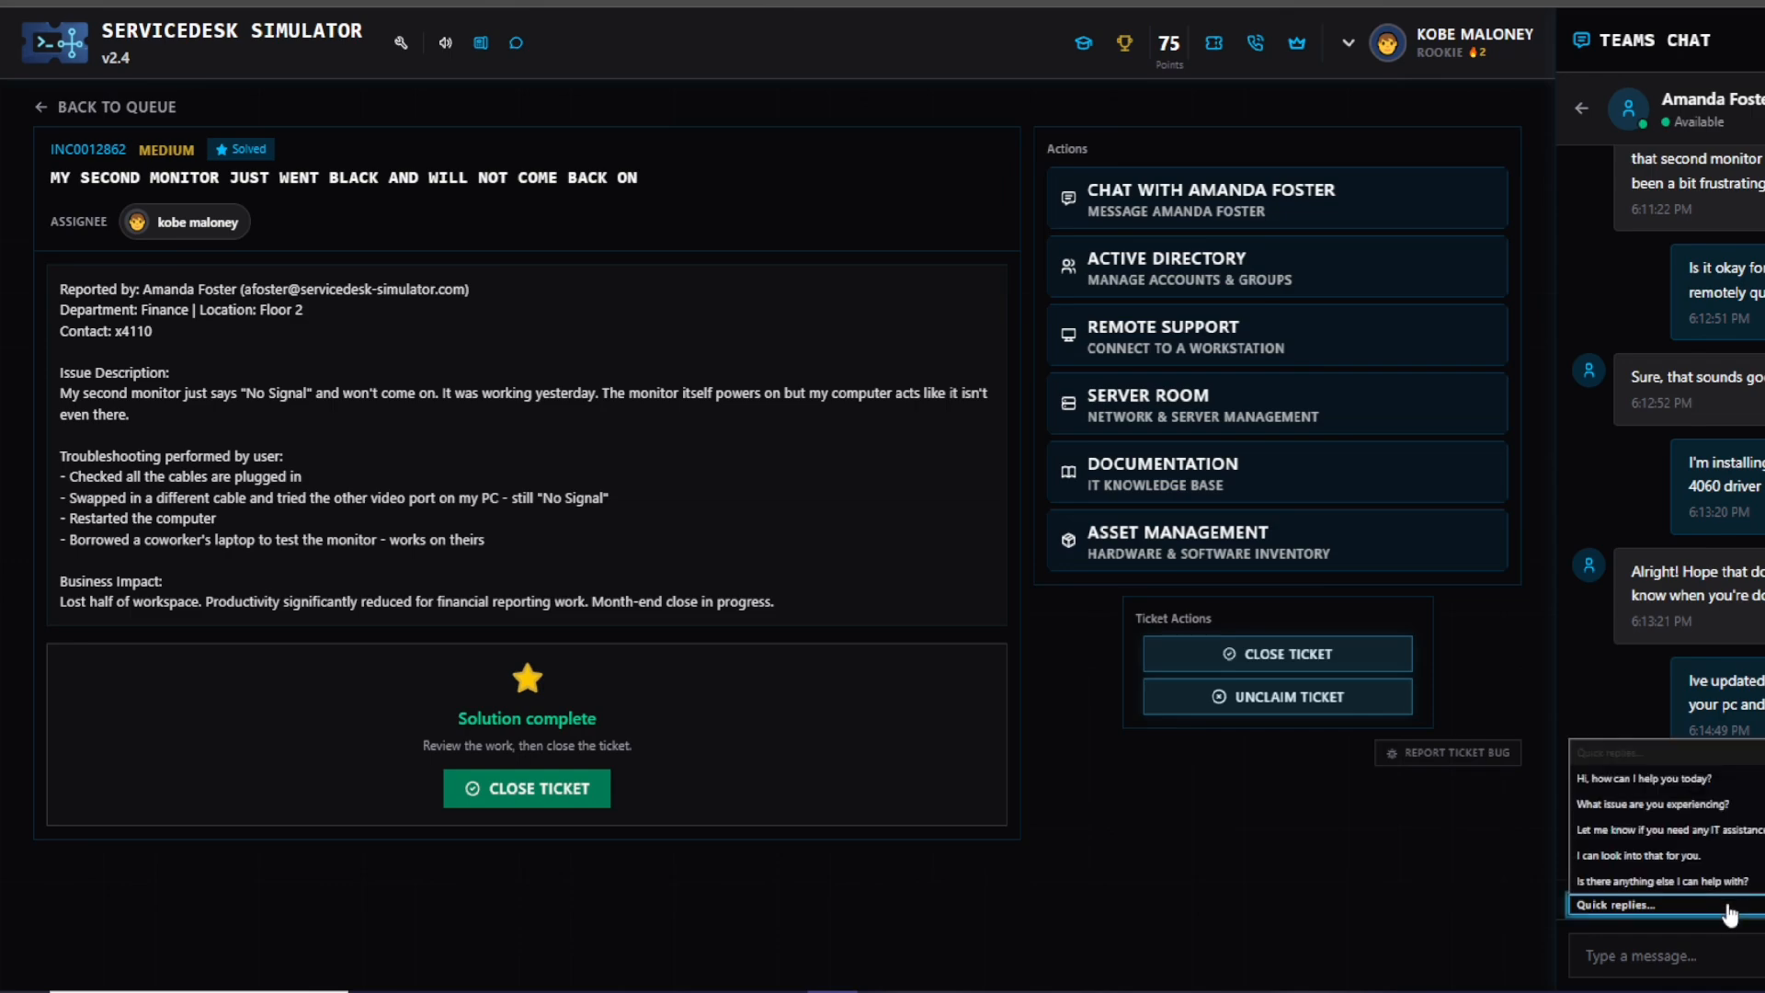
{"action": "left_click", "coordinate": [1627, 697]}
{"action": "left_click", "coordinate": [1695, 915]}
{"action": "left_click", "coordinate": [1615, 708]}
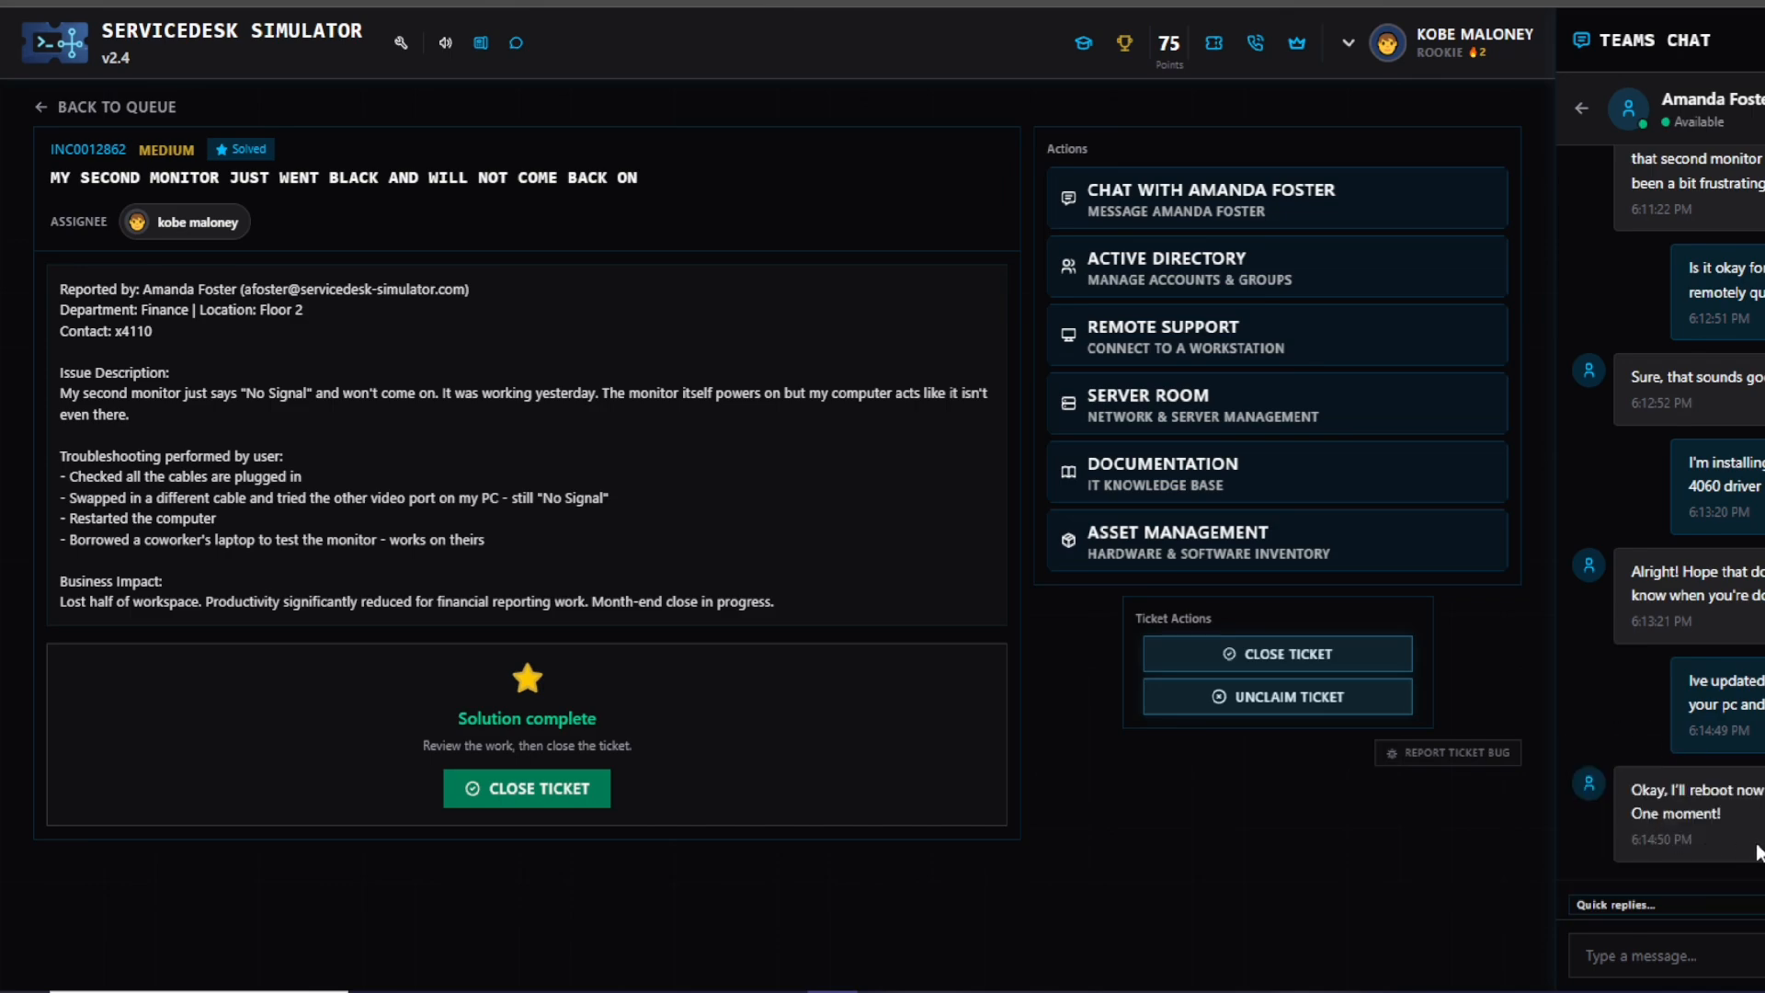
{"action": "left_click", "coordinate": [1655, 910]}
{"action": "left_click", "coordinate": [1591, 681]}
{"action": "left_click", "coordinate": [1682, 906]}
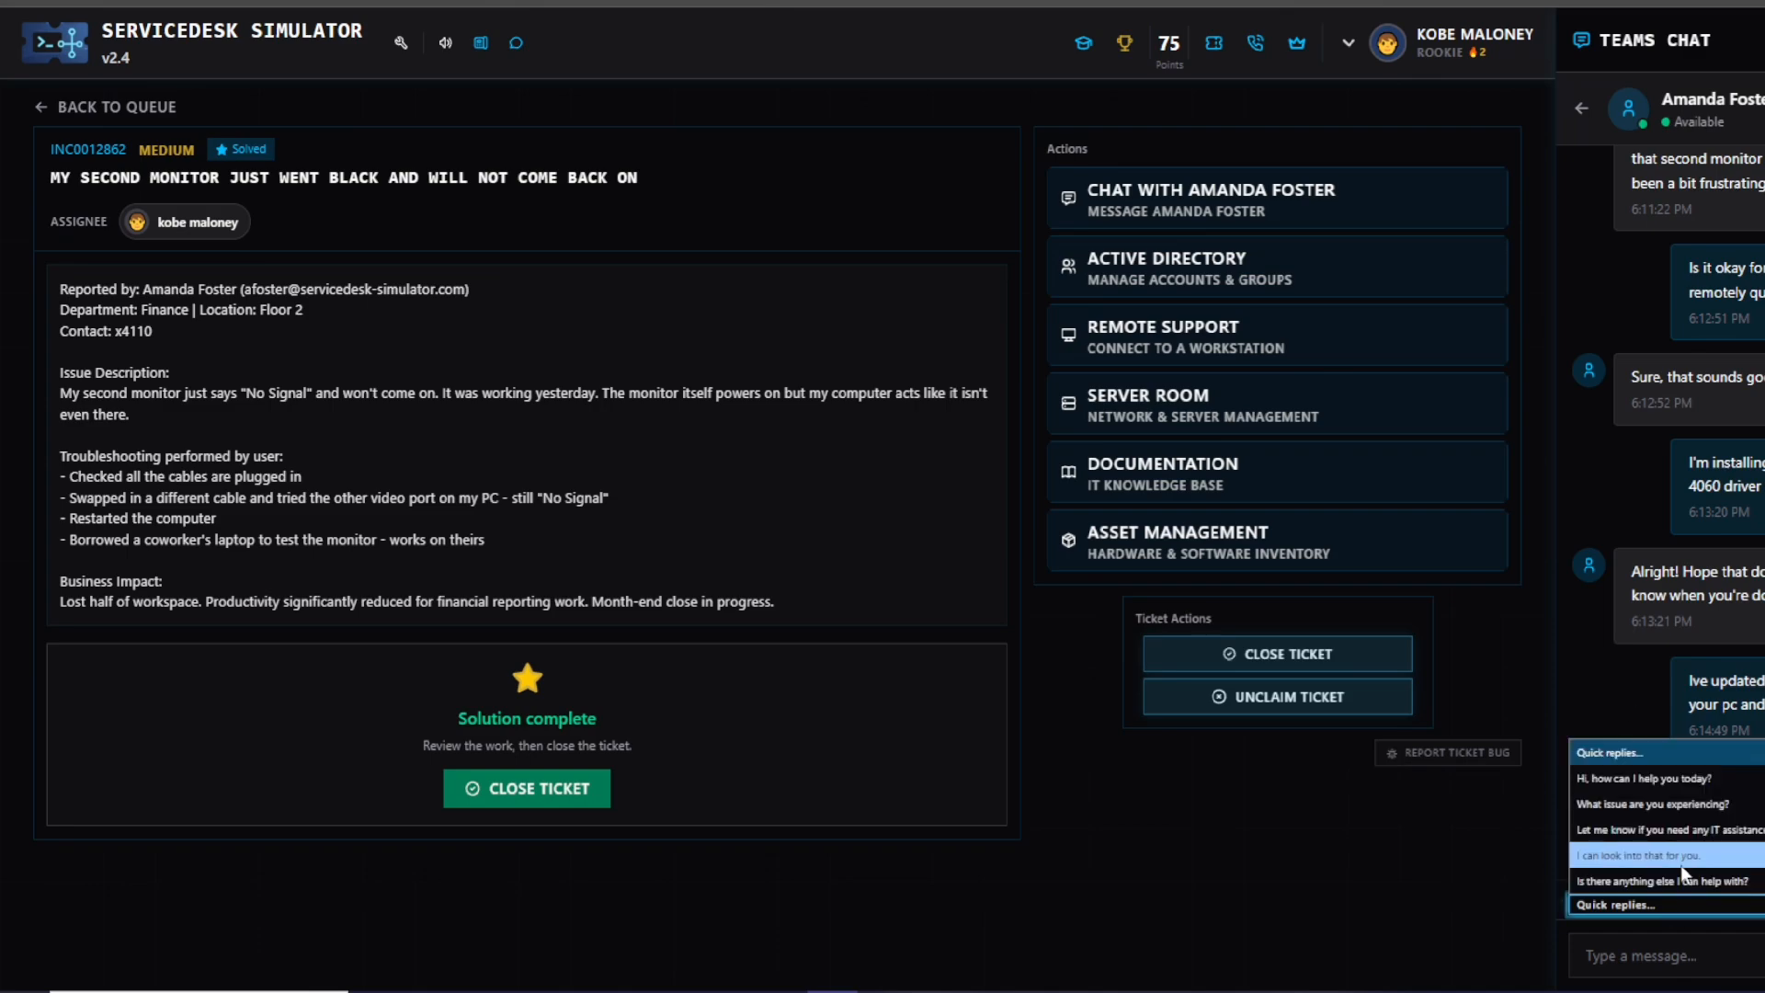
{"action": "left_click", "coordinate": [1627, 661]}
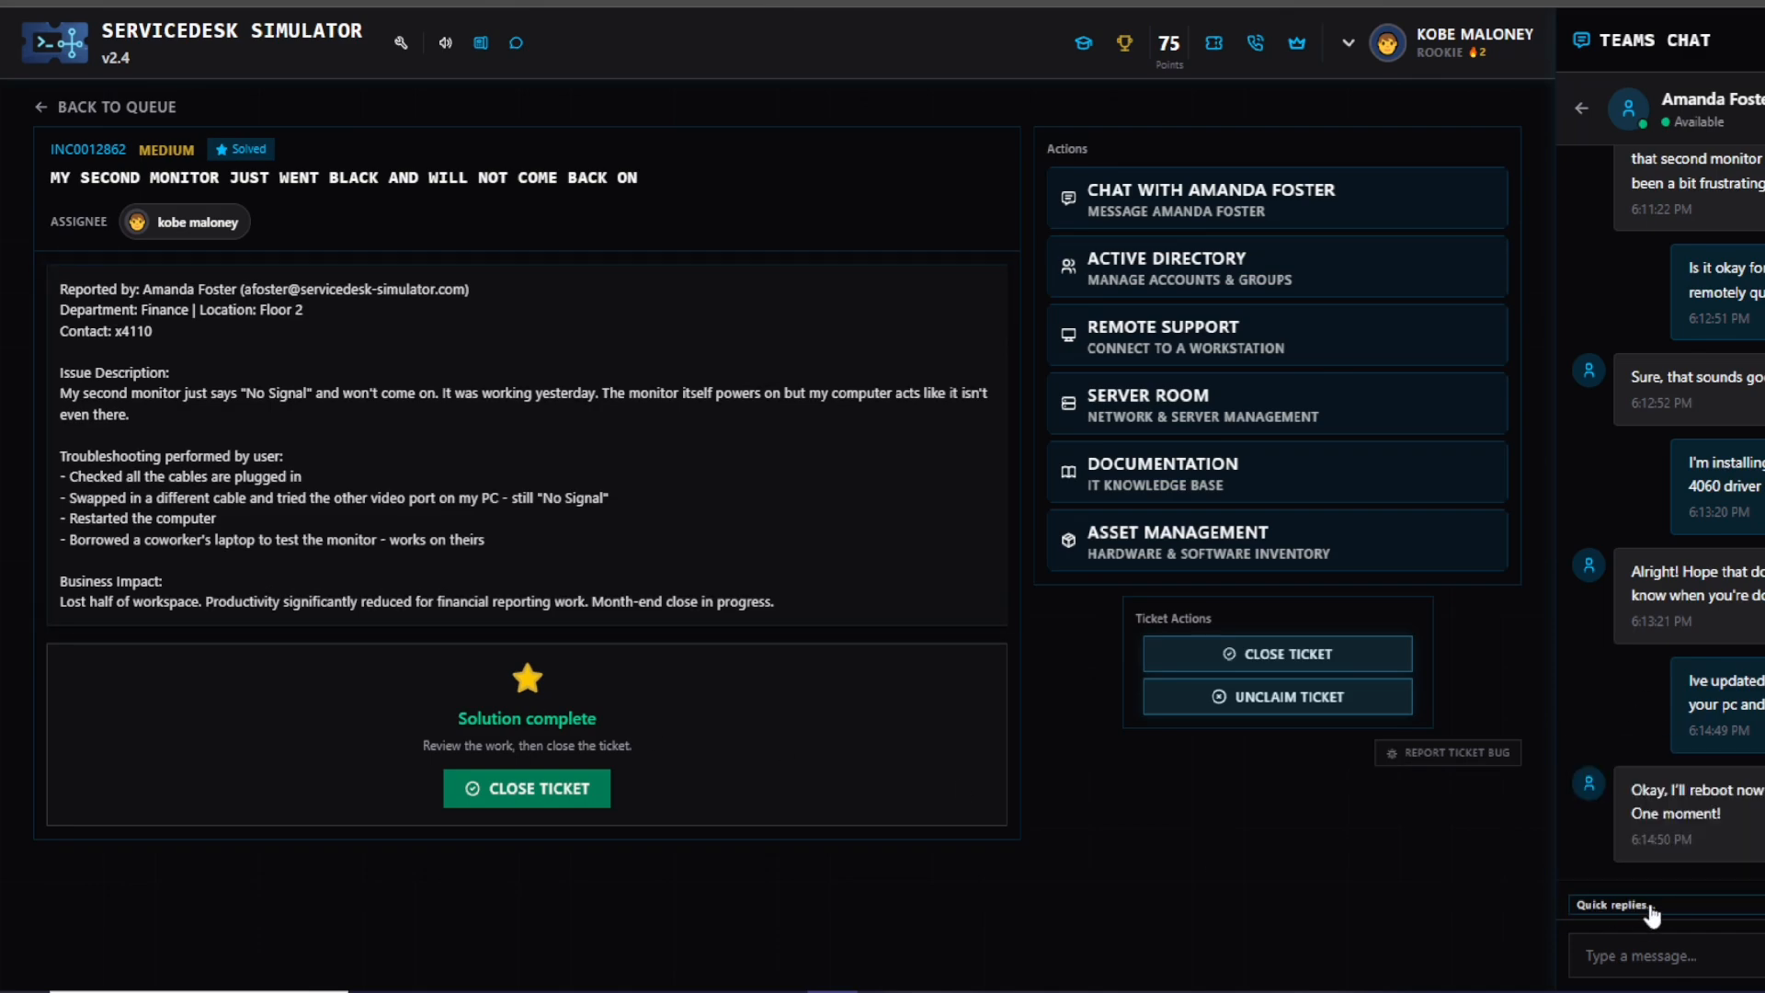
- Send the requester the quick reply "Is there anything else I can help with?"
{"action": "left_click", "coordinate": [1683, 909]}
{"action": "left_click", "coordinate": [1655, 880]}
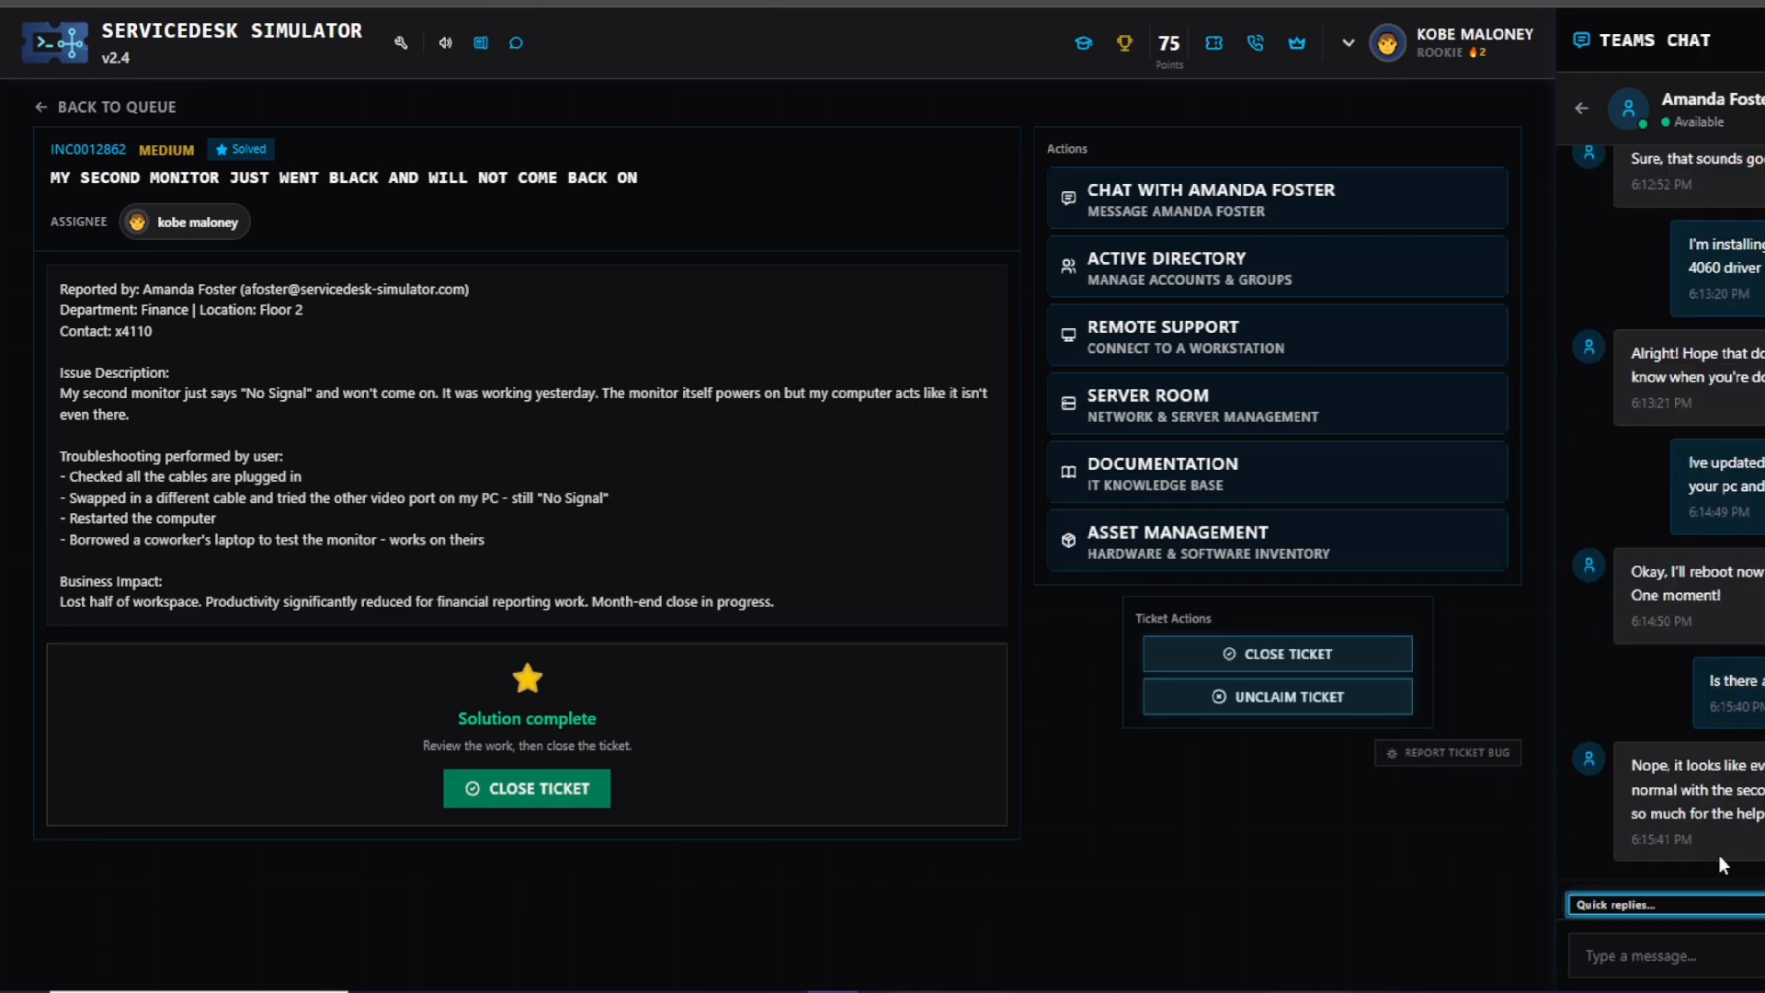
- Close the monitor ticket with resolution notes saying the drivers were updated remotely and the requester was asked to confirm the issue was fixed
{"action": "left_click", "coordinate": [527, 788]}
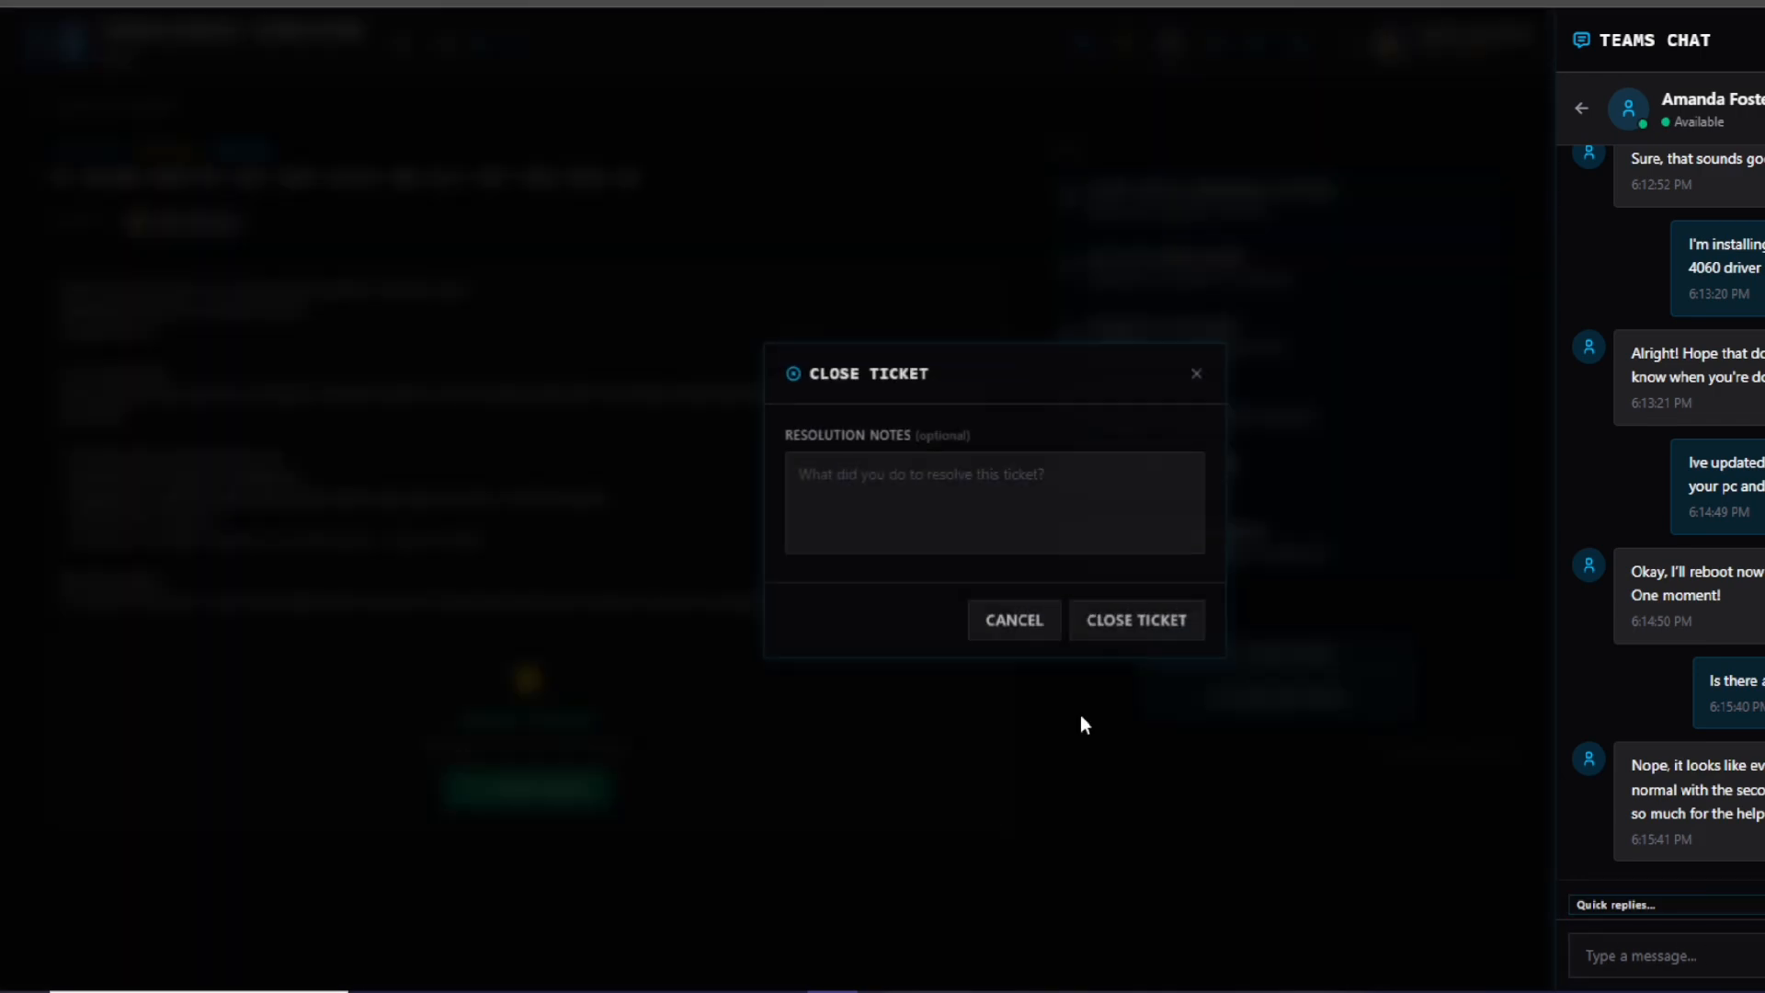
{"action": "left_click", "coordinate": [1012, 512]}
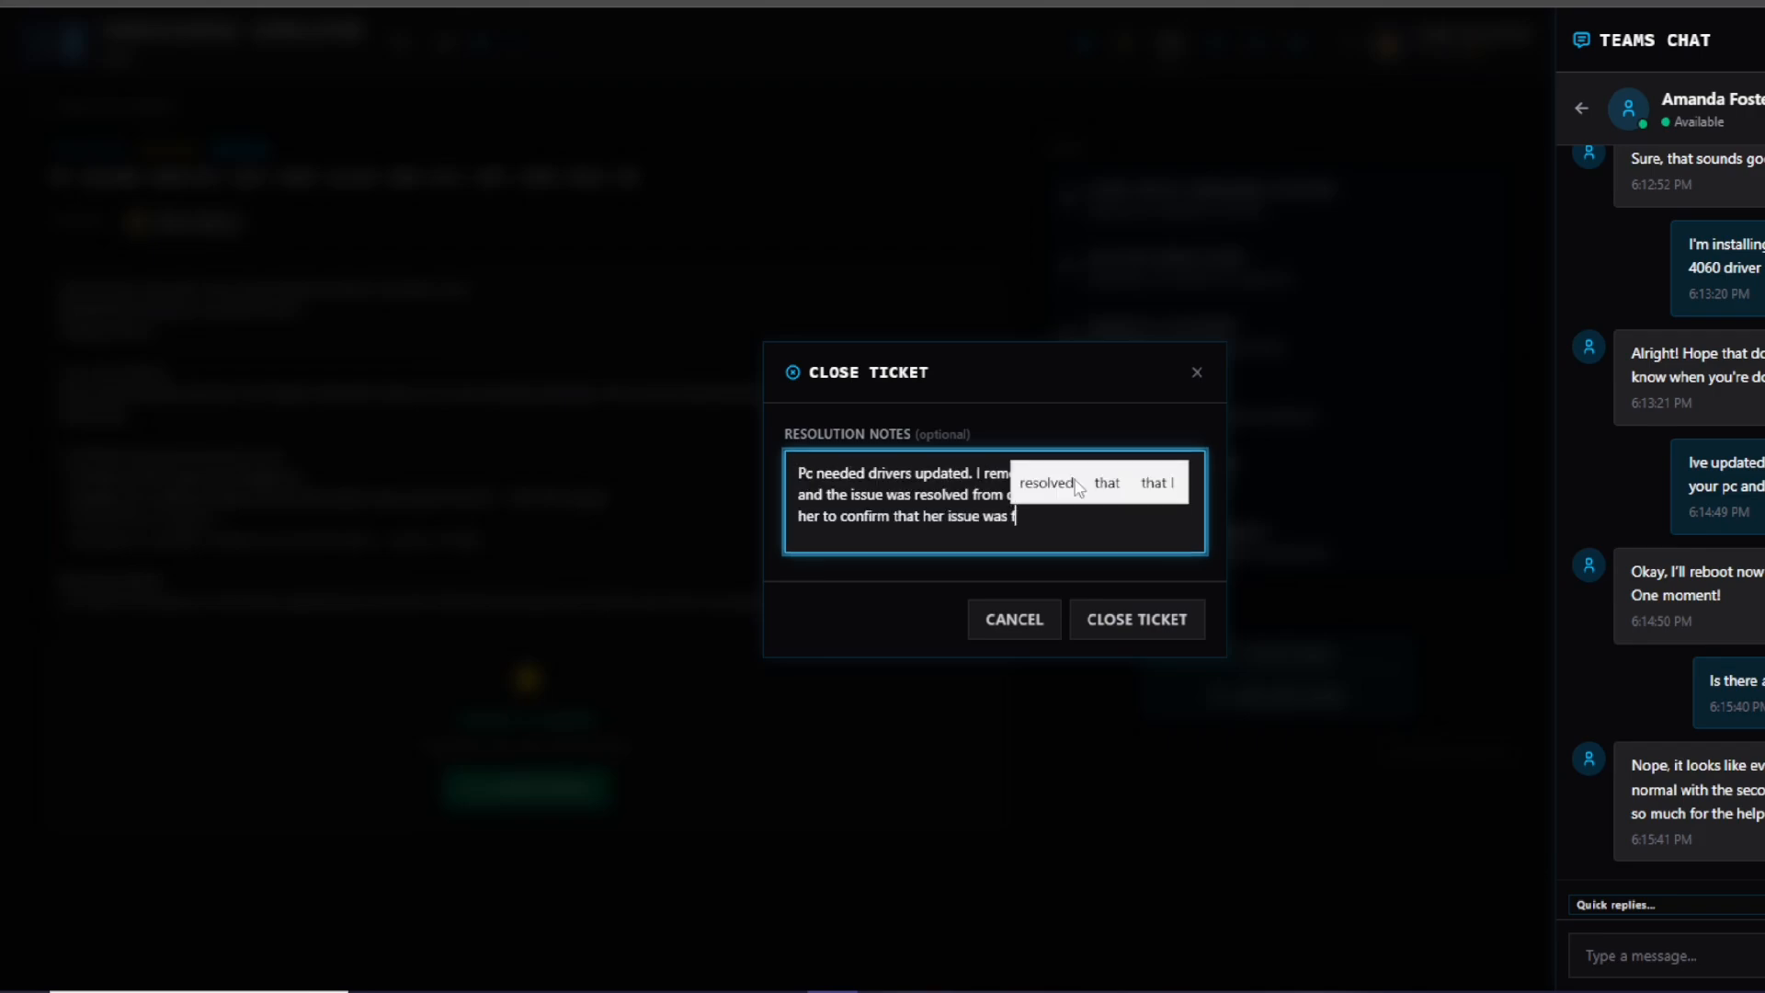
{"action": "type", "text": "fix"}
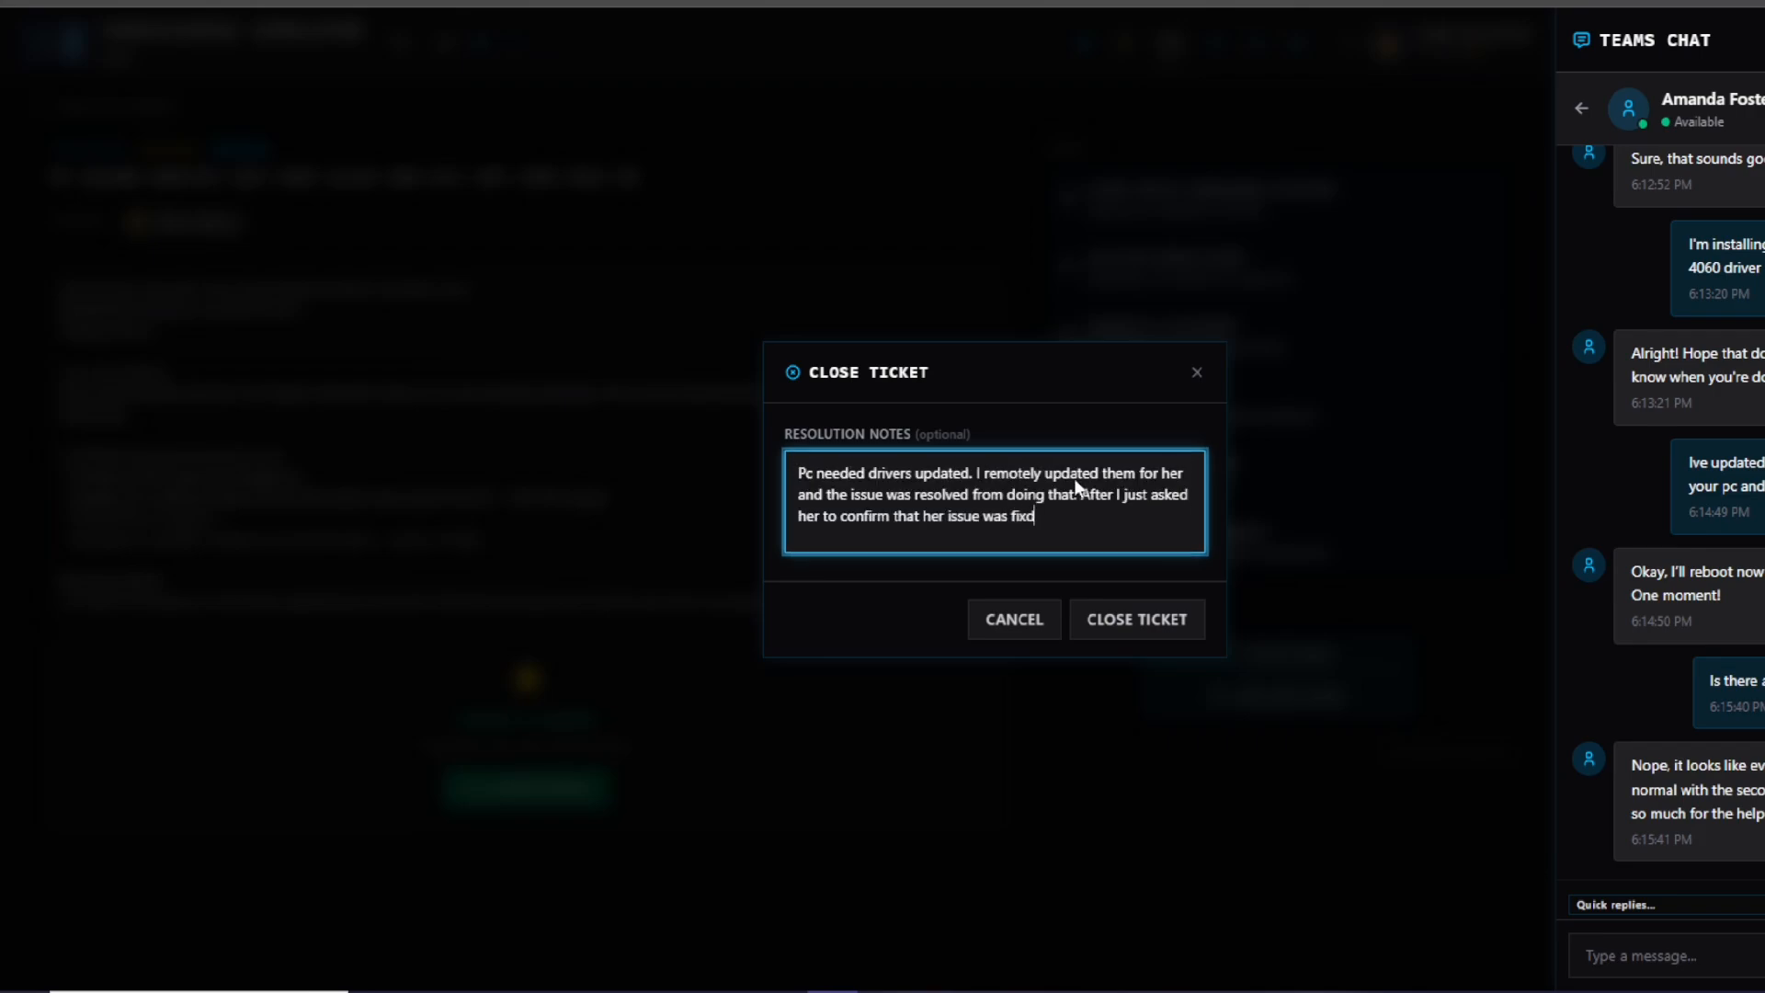
{"action": "type", "text": "ed."}
{"action": "left_click", "coordinate": [1138, 620]}
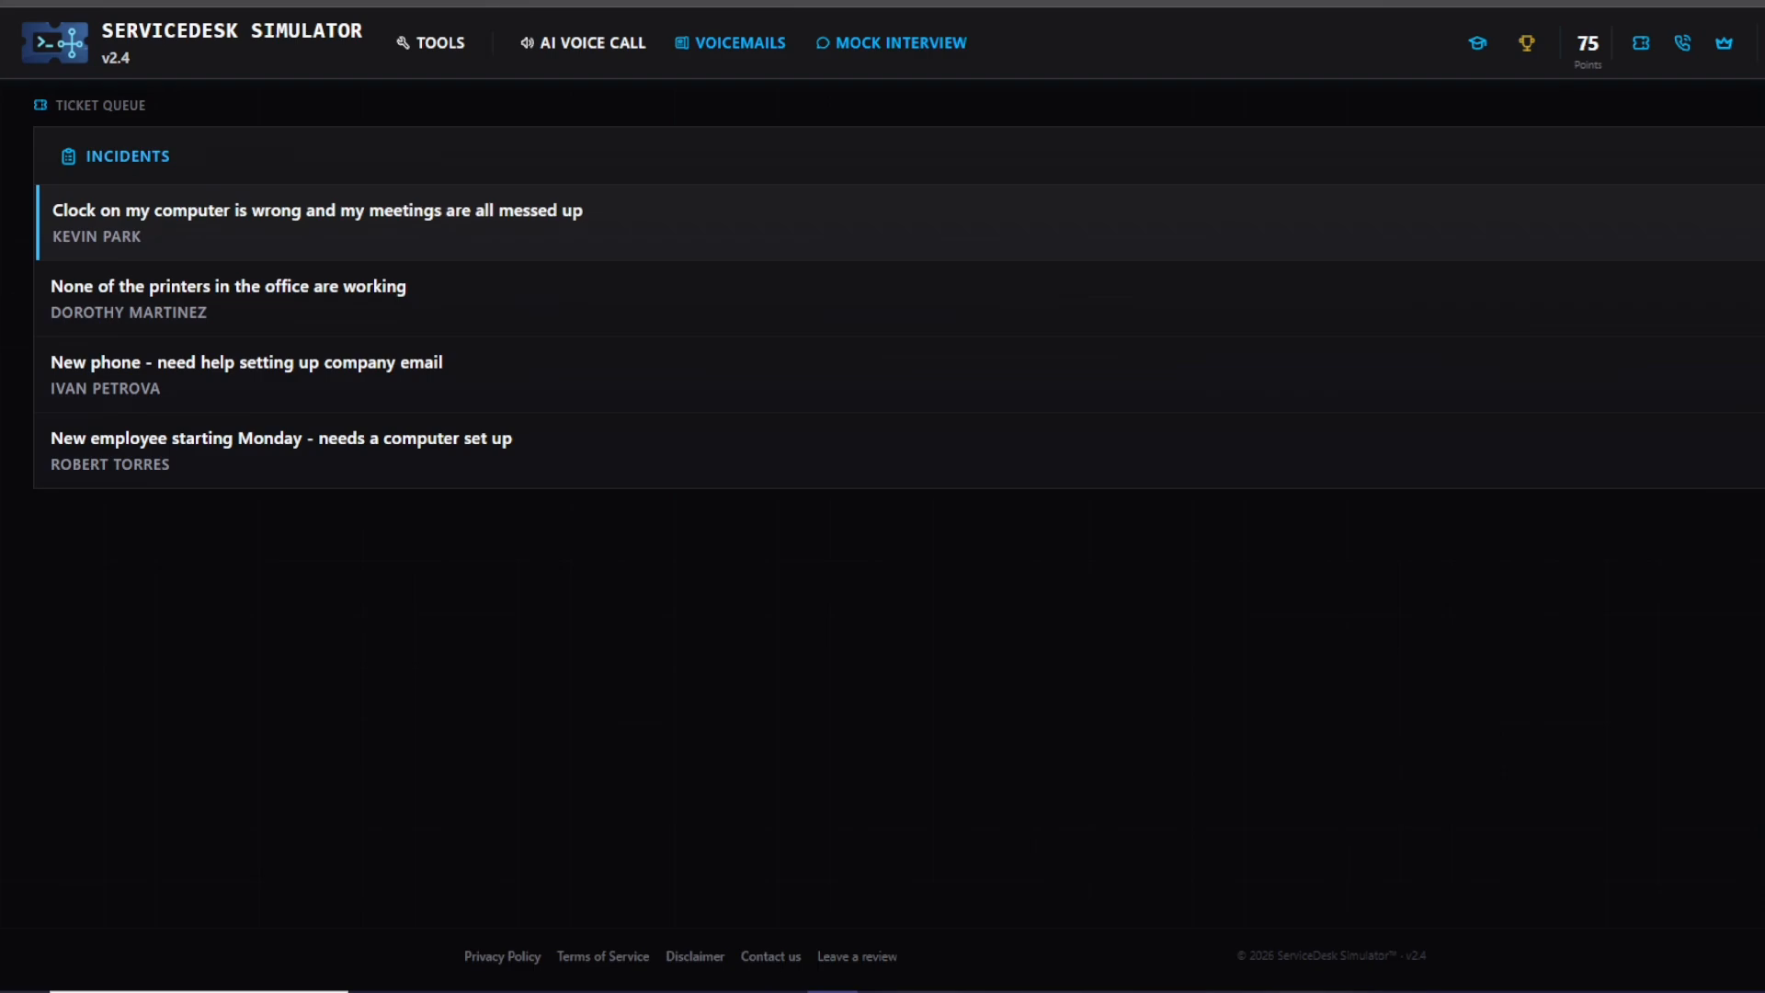
- Open the ticket about the wrong computer clock and messed-up meetings from the queue
{"action": "left_click", "coordinate": [267, 212]}
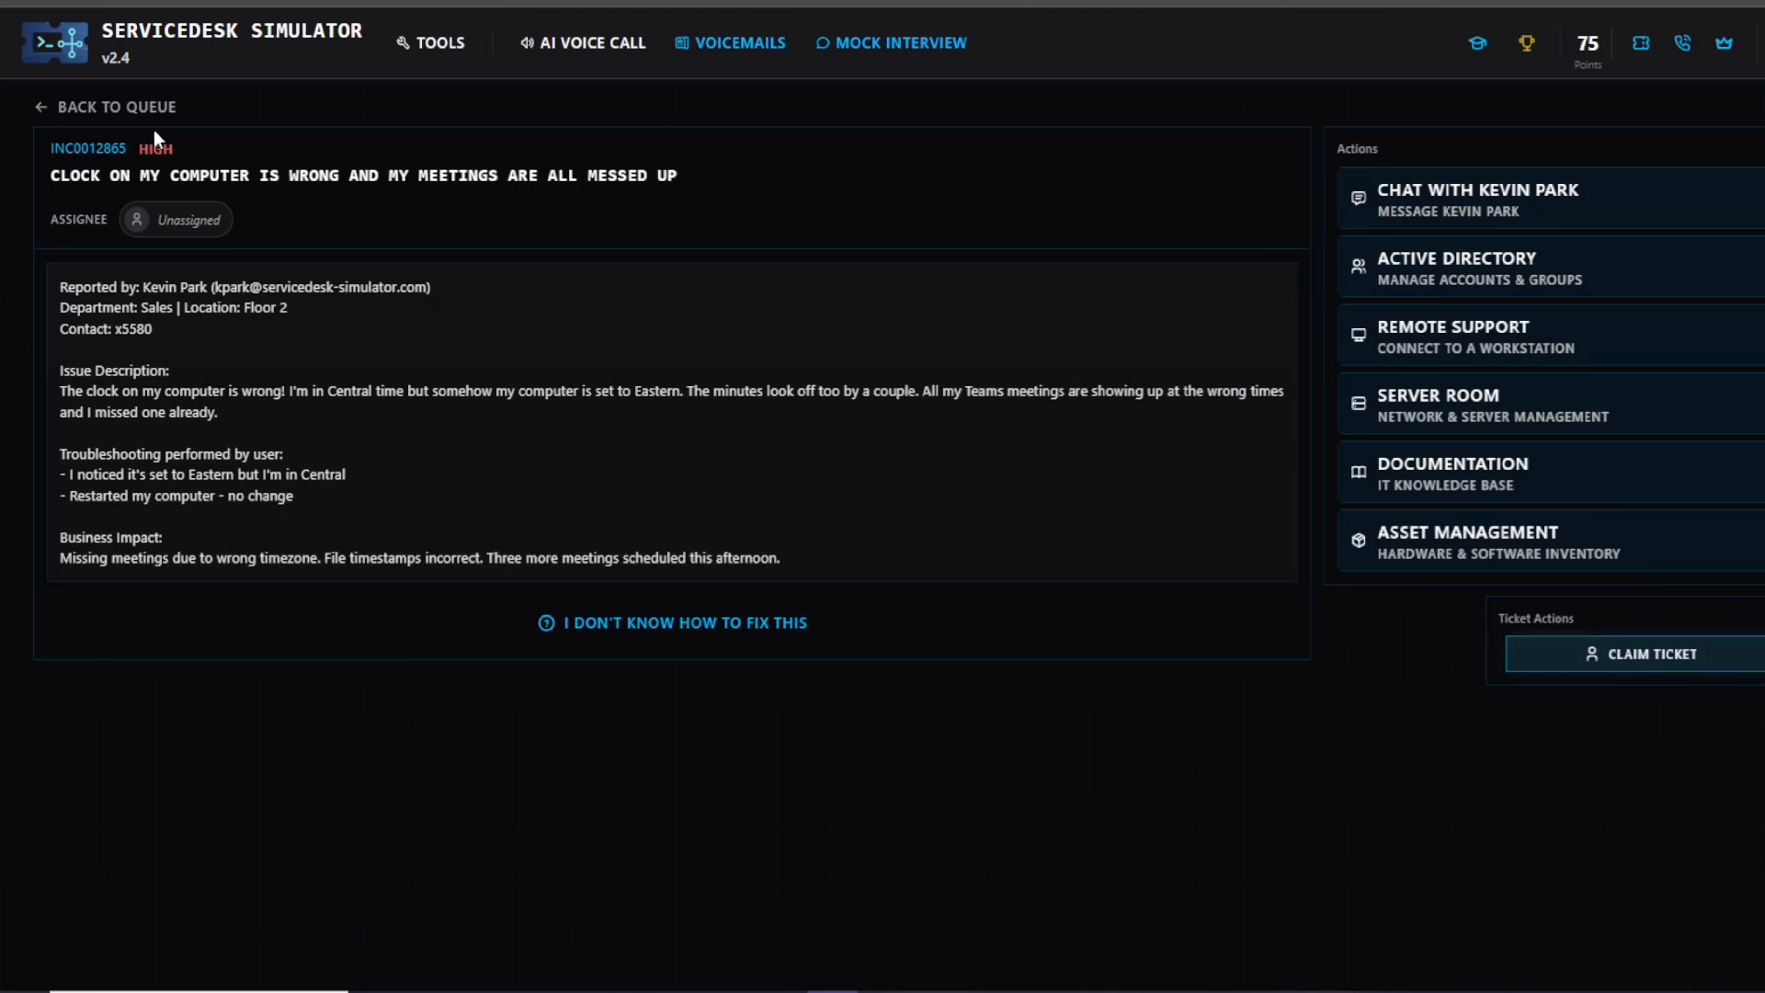
- Claim the ticket about setting up company email on a new phone and return to the queue with the chat closed
{"action": "left_click", "coordinate": [103, 107]}
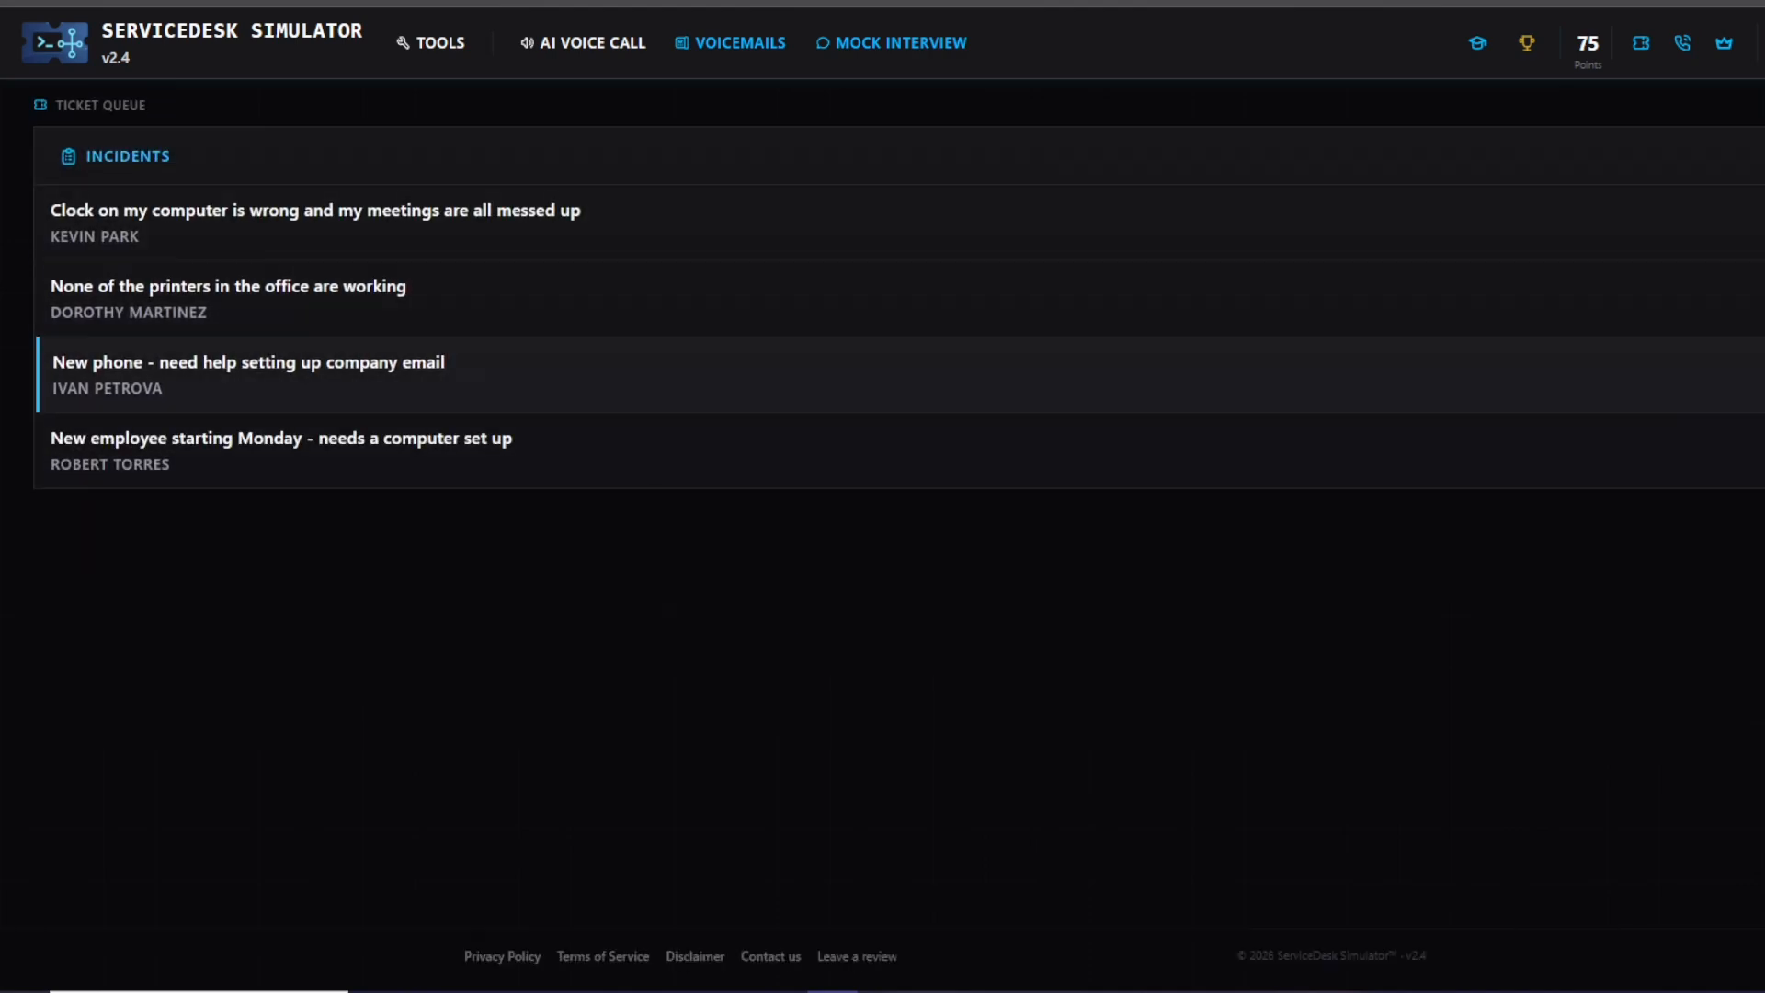
{"action": "left_click", "coordinate": [432, 368]}
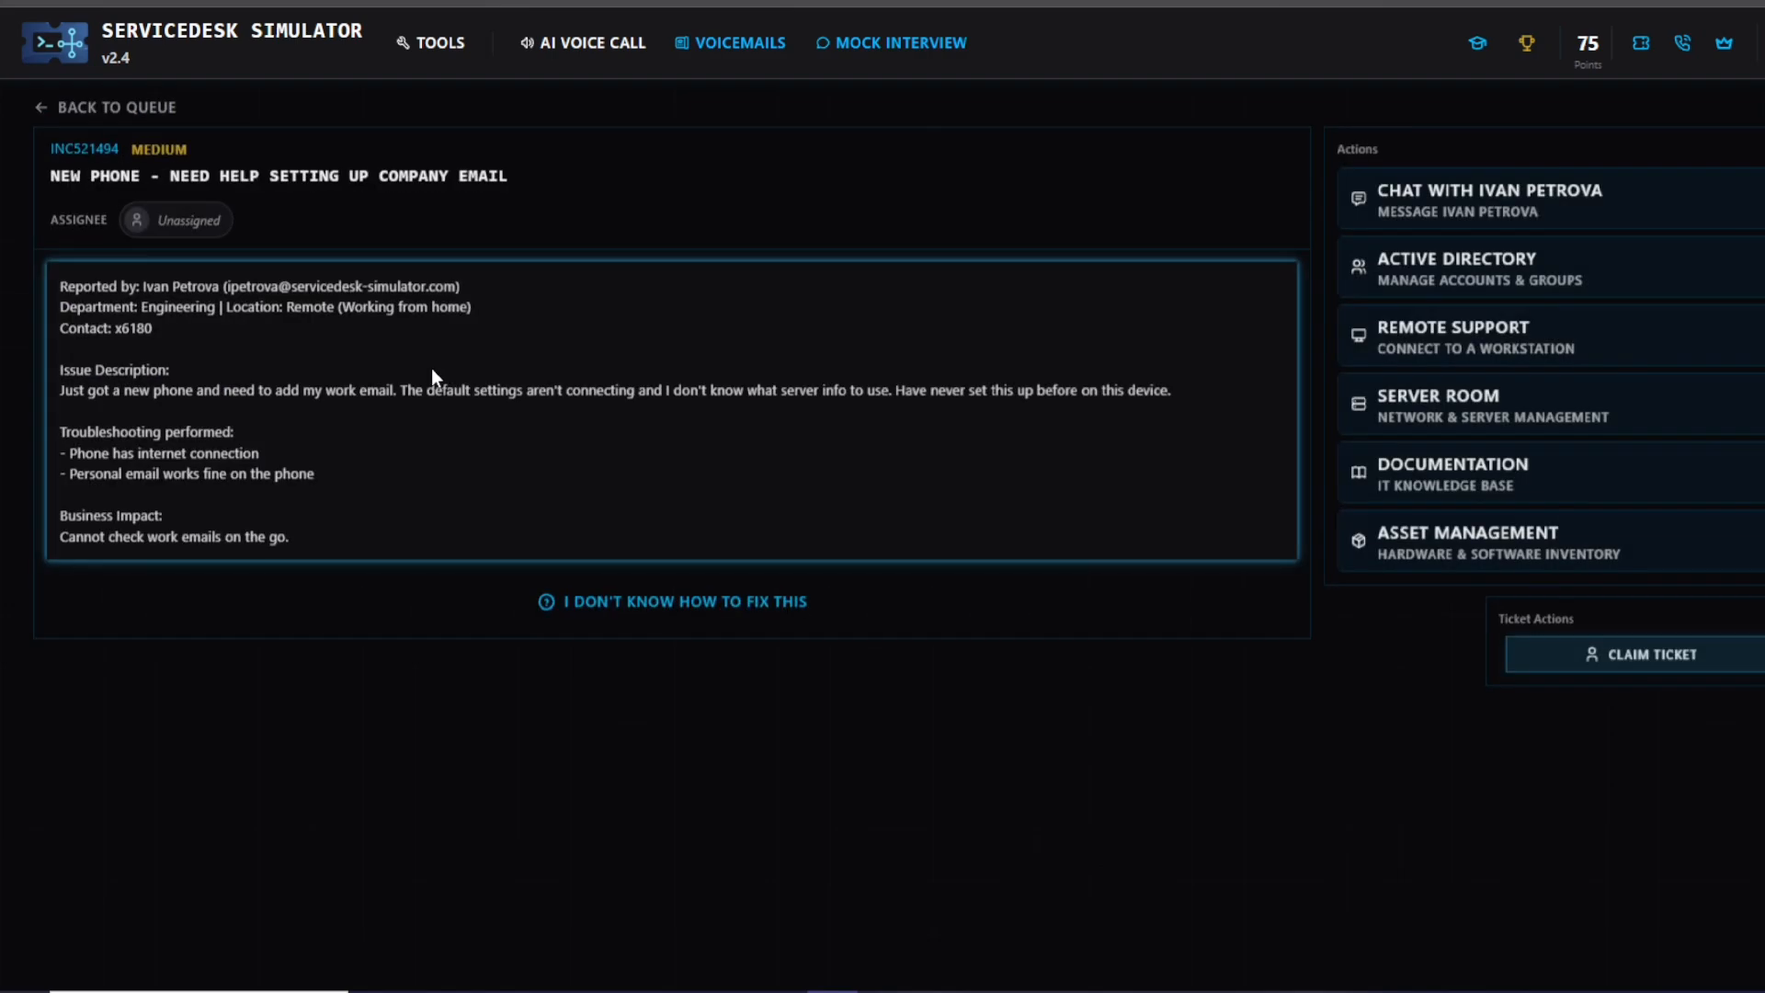
{"action": "left_click", "coordinate": [1715, 676]}
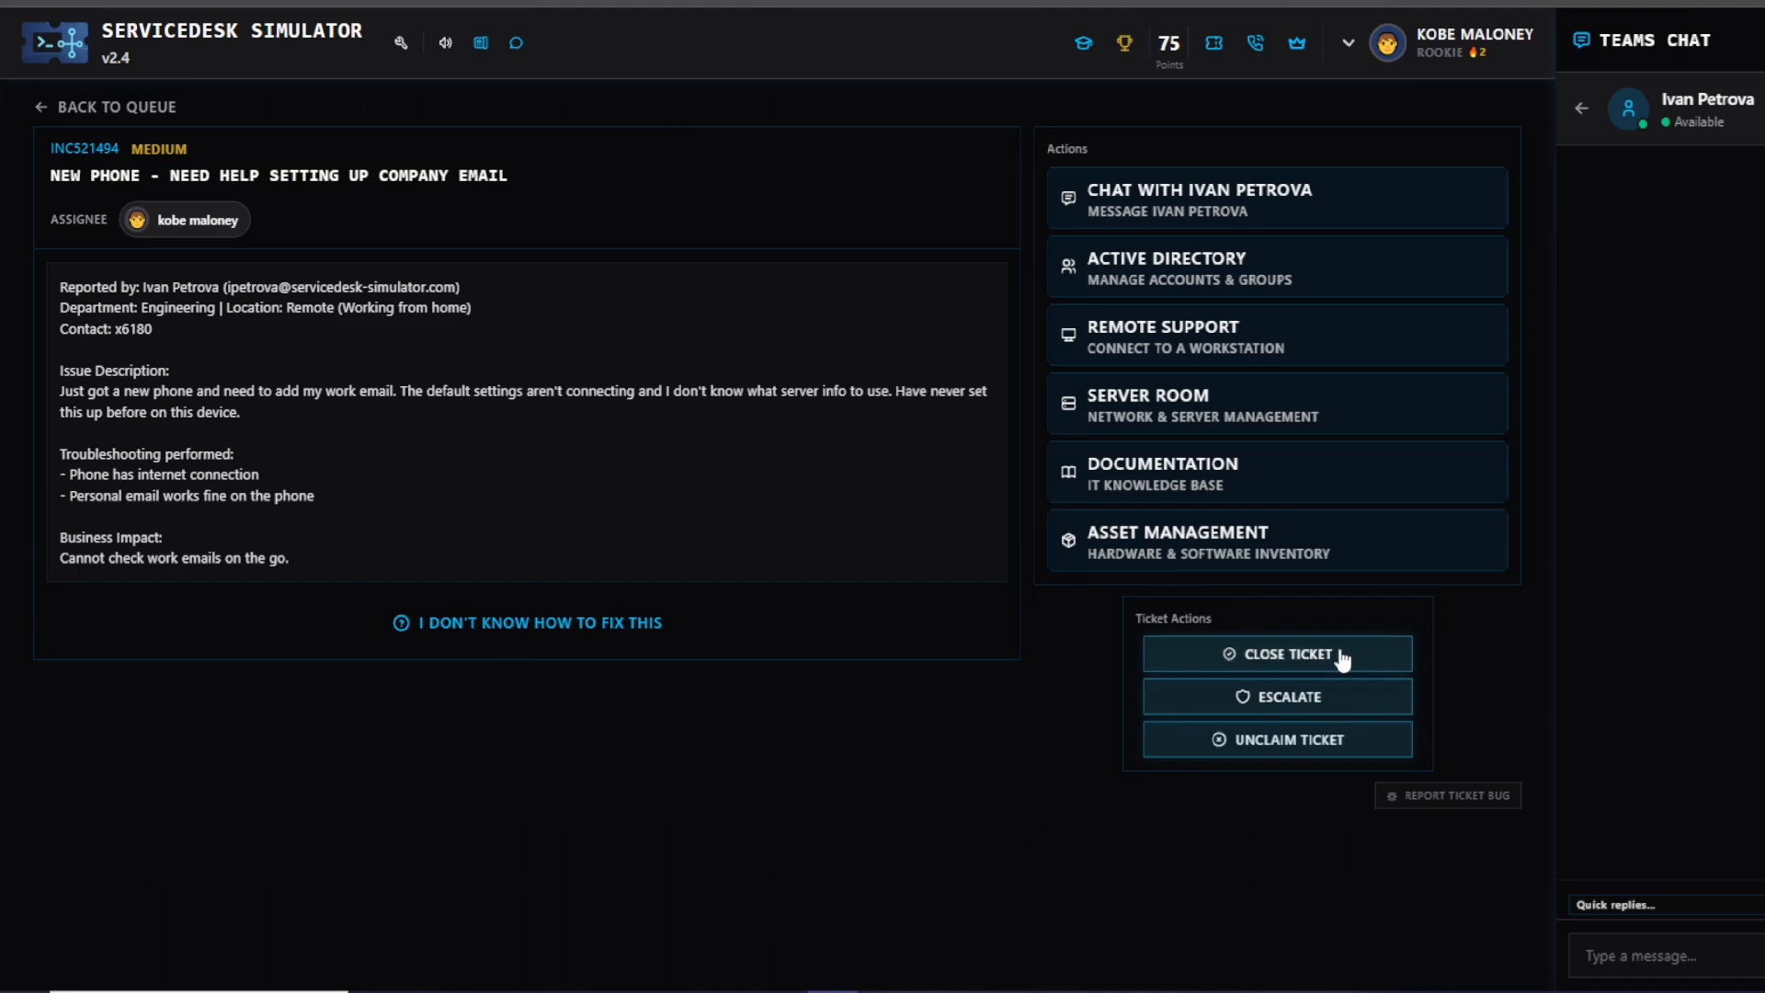
{"action": "left_click", "coordinate": [39, 111]}
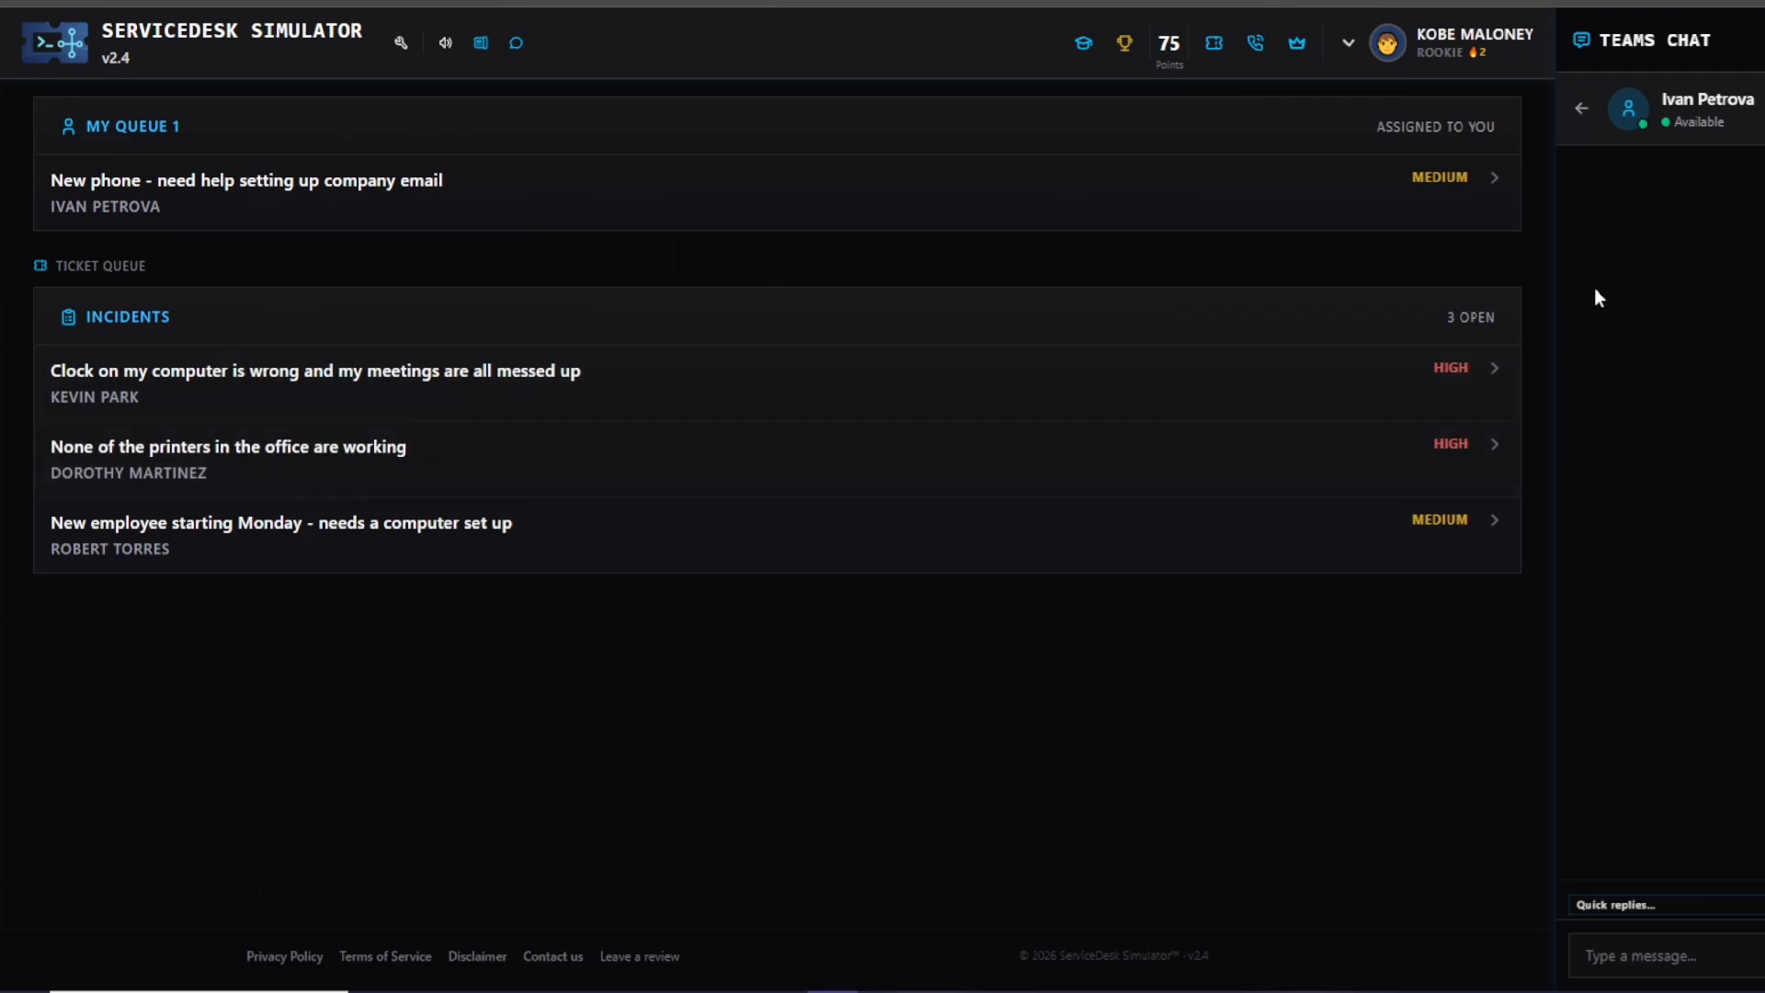
{"action": "left_click", "coordinate": [1578, 108]}
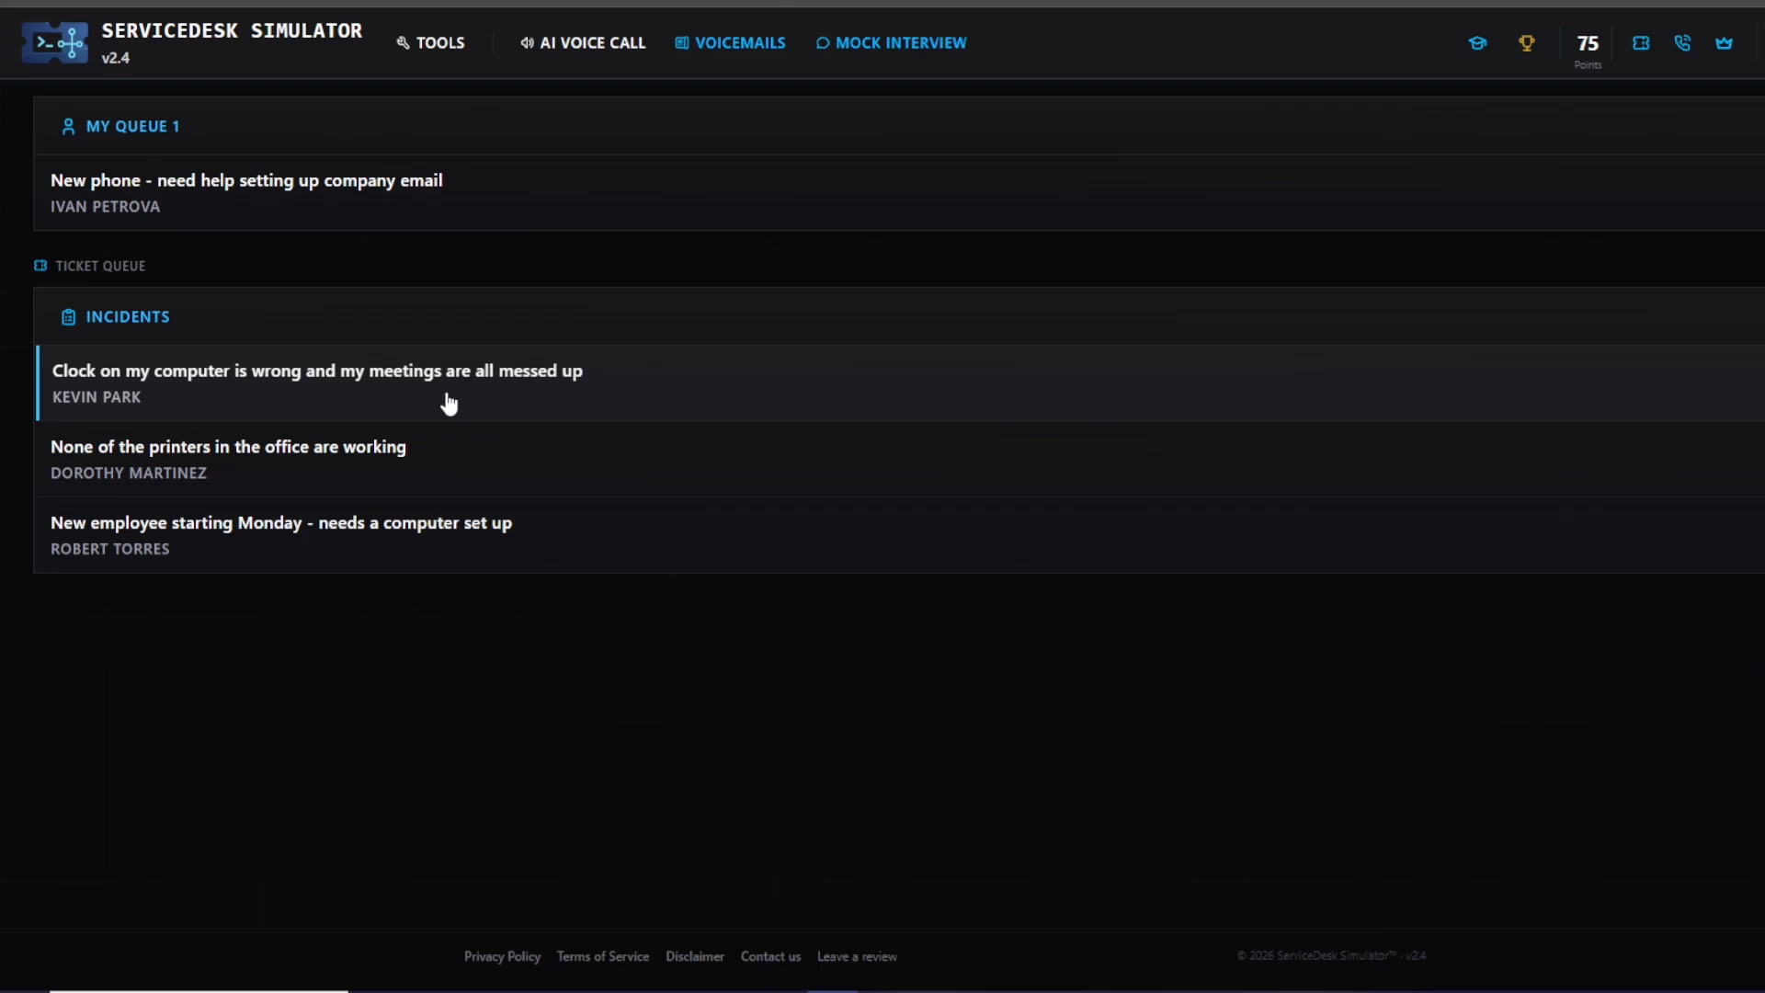
- Claim the ticket about none of the office printers working and message its requester that the ticket is being looked into
{"action": "left_click", "coordinate": [379, 465]}
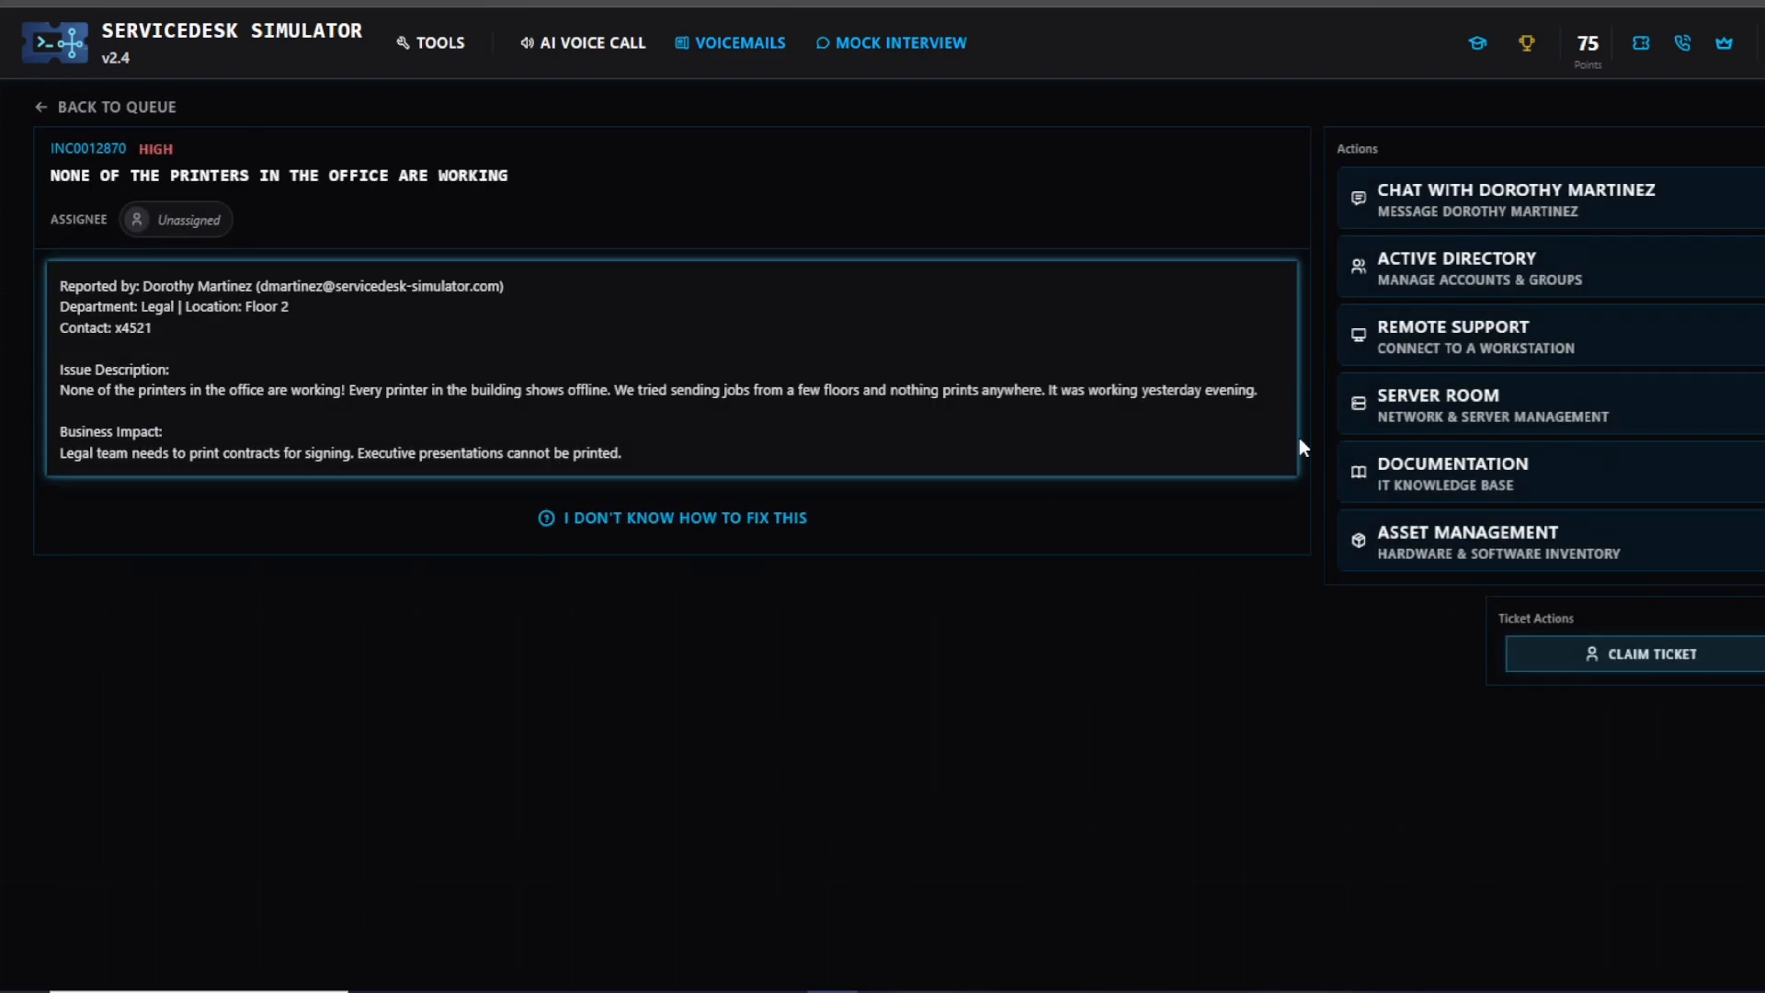
{"action": "left_click", "coordinate": [1524, 655]}
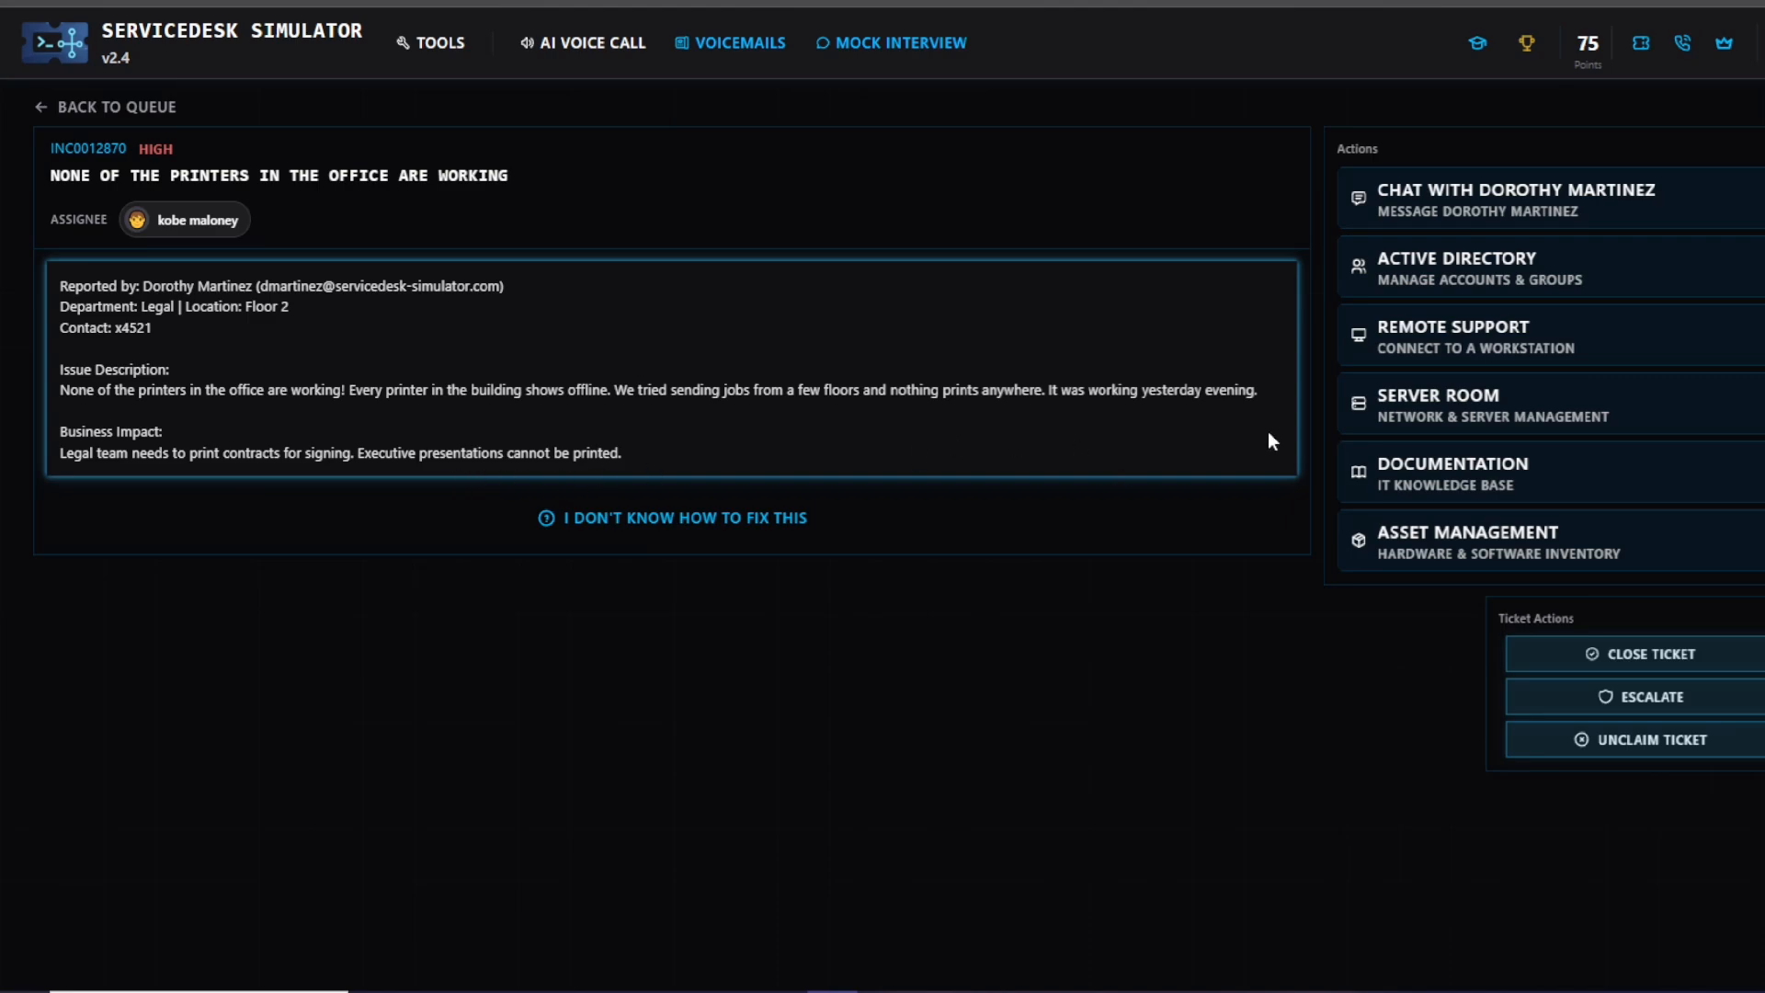
{"action": "left_click", "coordinate": [1591, 197]}
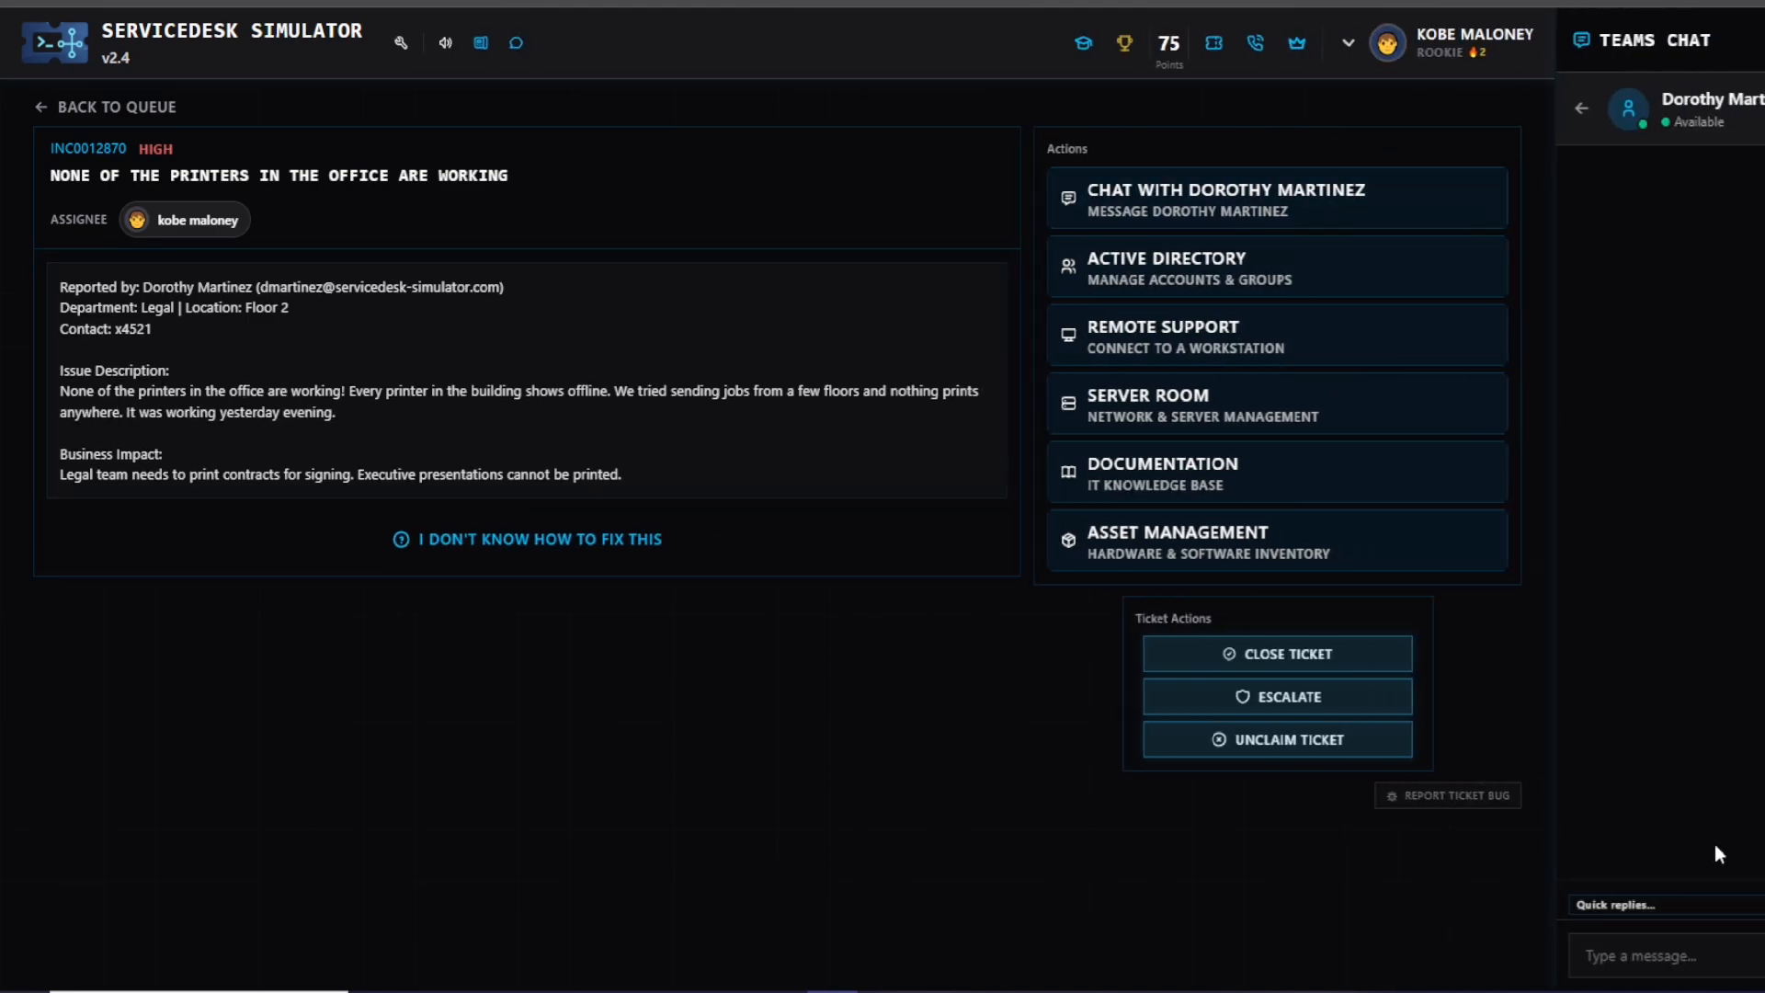
{"action": "left_click", "coordinate": [1683, 925]}
{"action": "left_click", "coordinate": [1692, 781]}
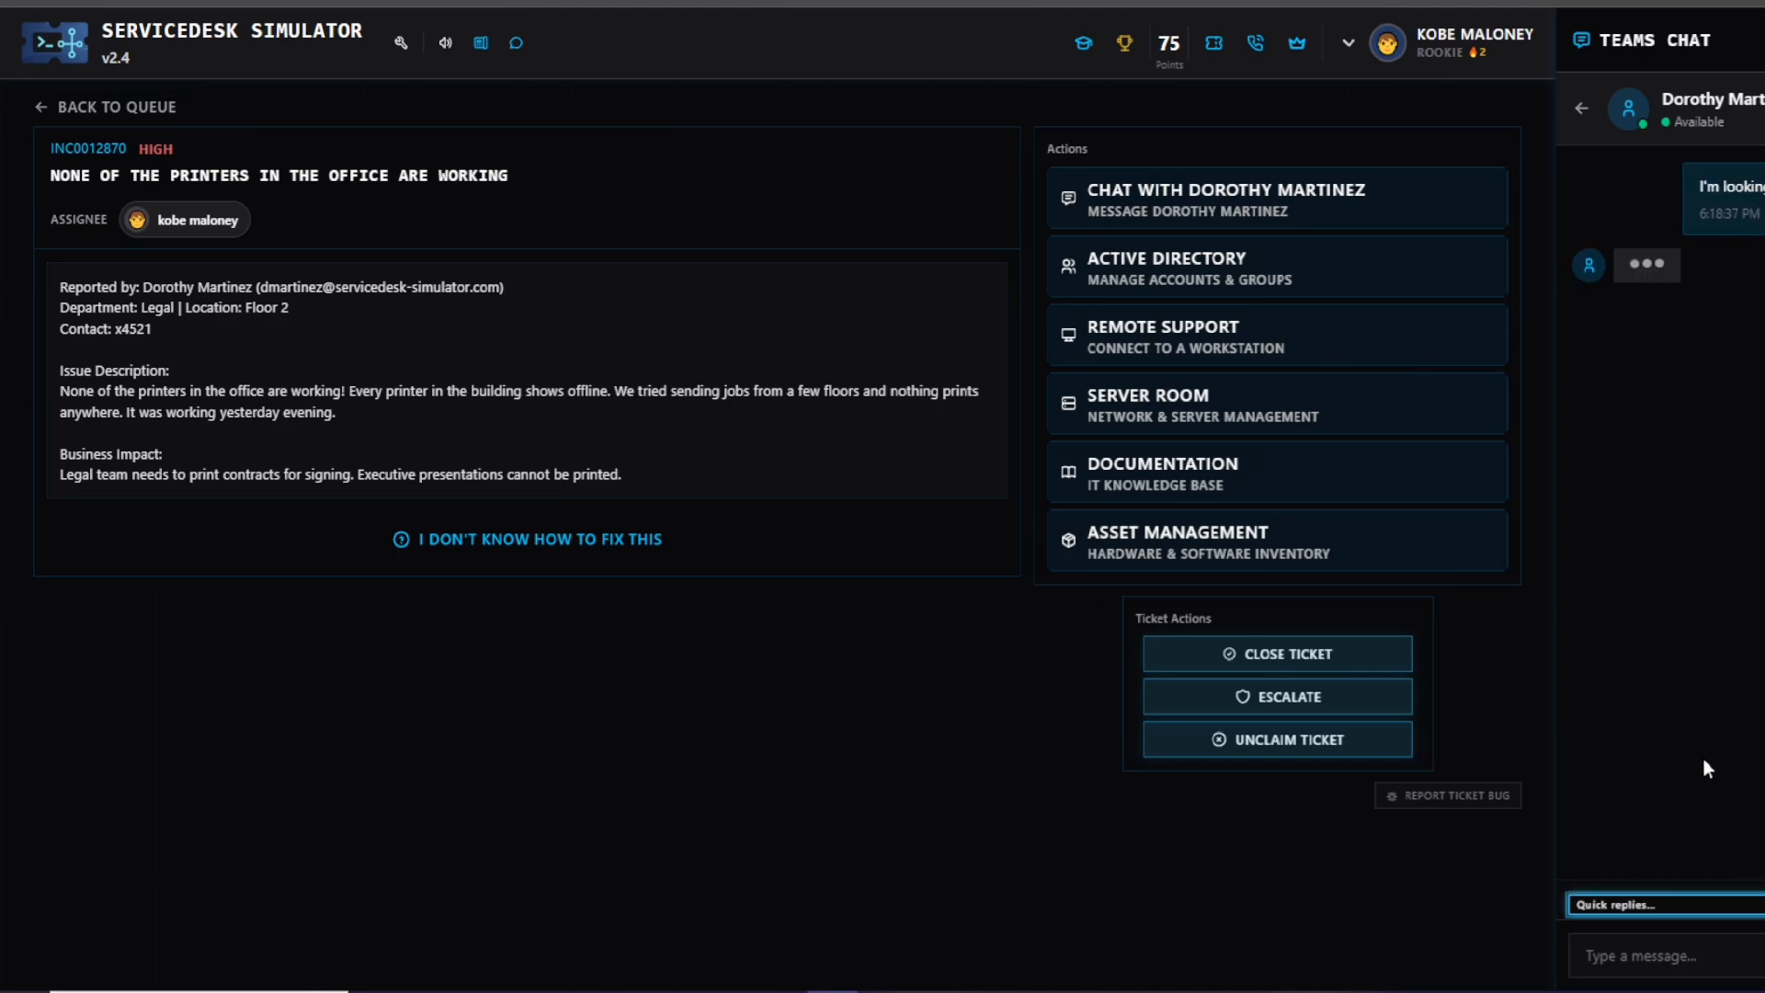
- Examine the network devices and the servers in the Server Room for the cause of the printer outage
{"action": "left_click", "coordinate": [1704, 912]}
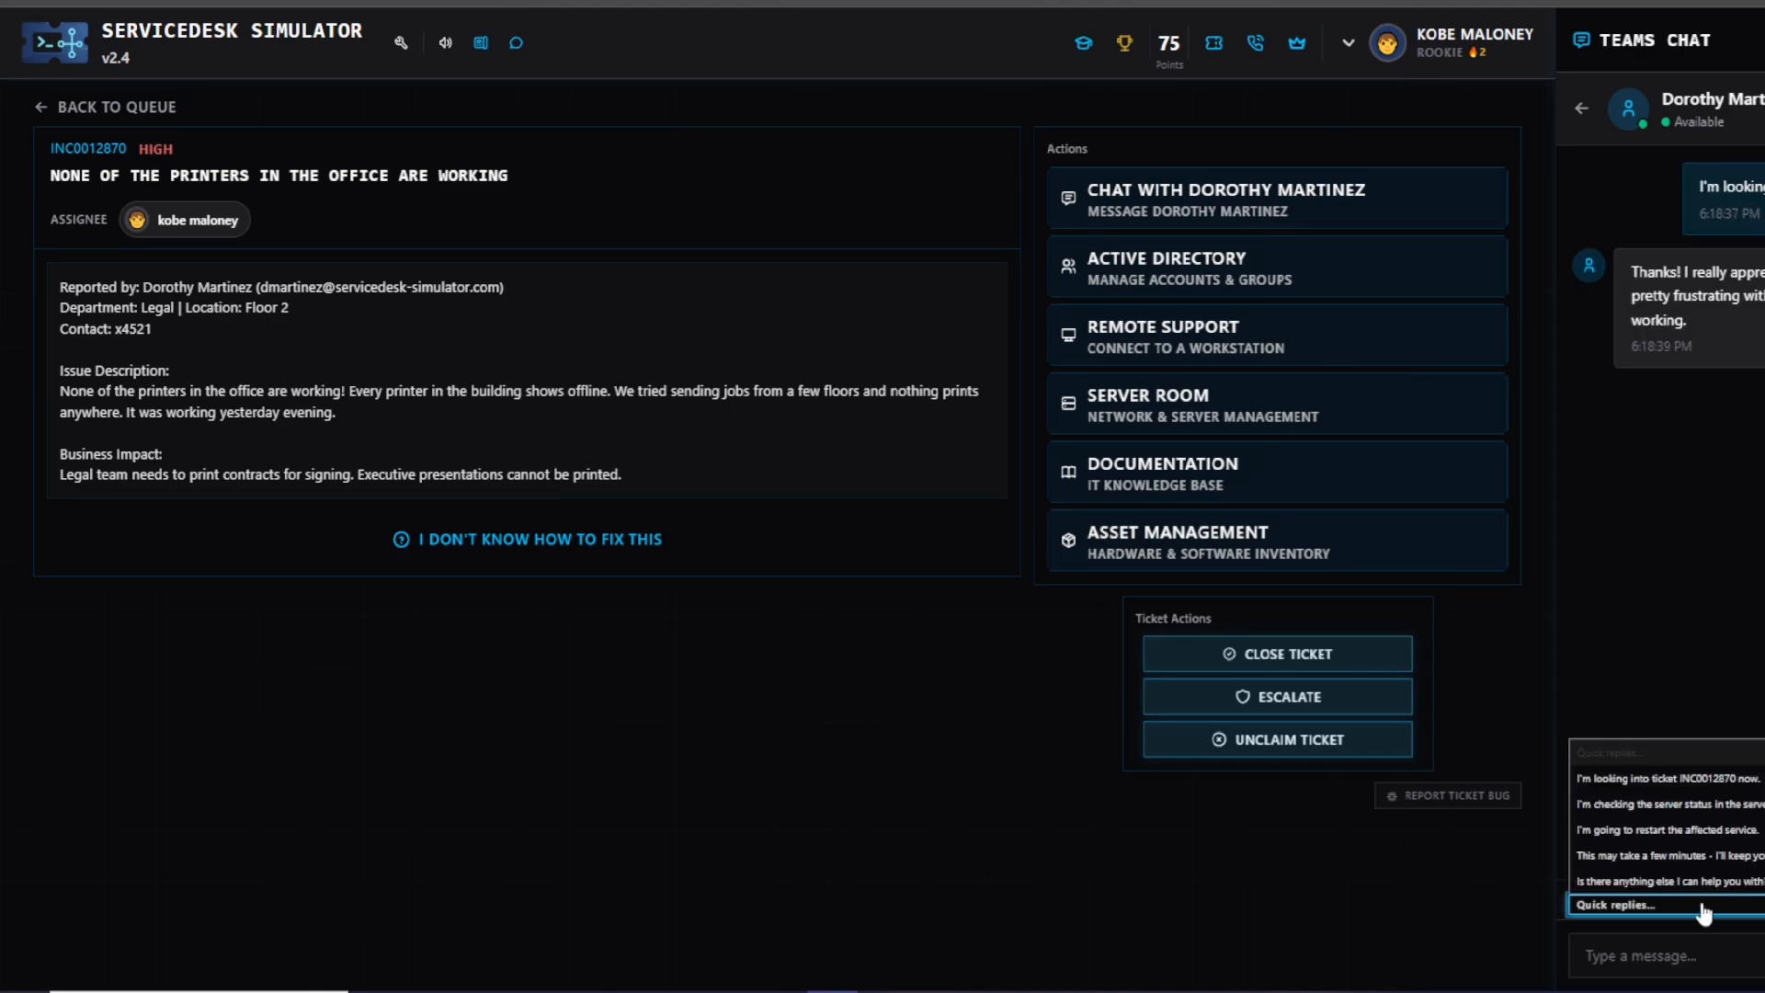
{"action": "left_click", "coordinate": [1670, 567]}
{"action": "left_click", "coordinate": [1226, 406]}
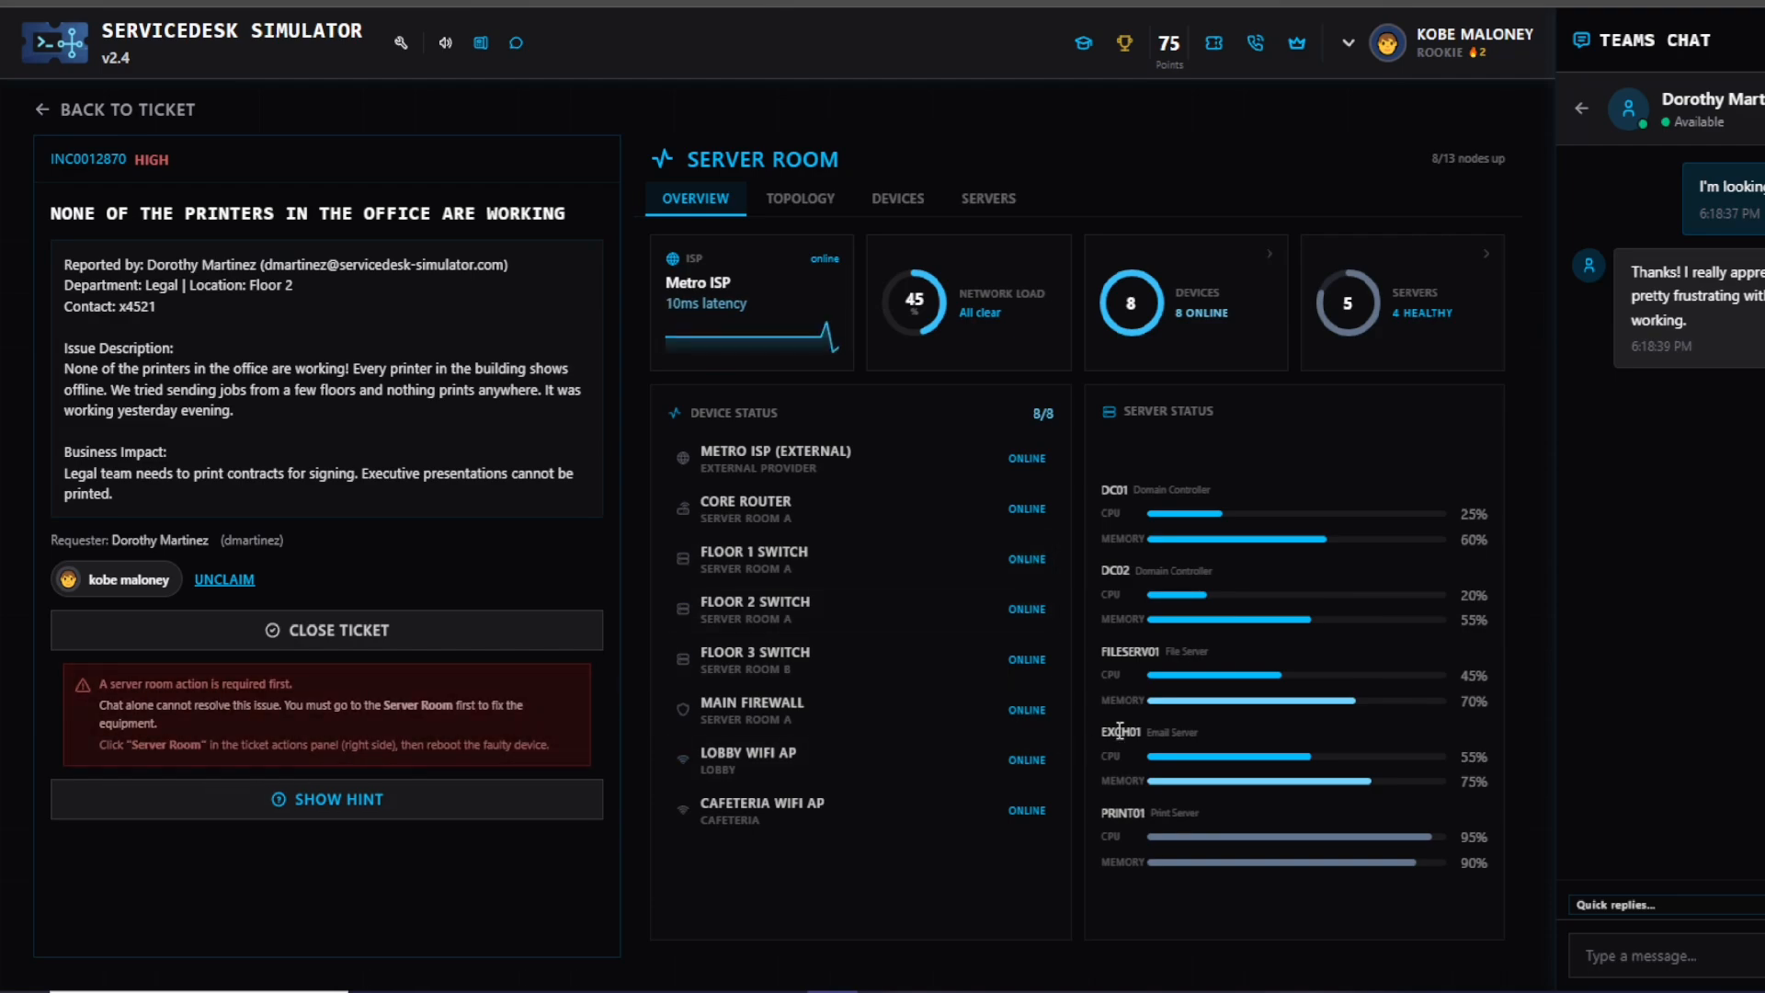
{"action": "left_click", "coordinate": [899, 200]}
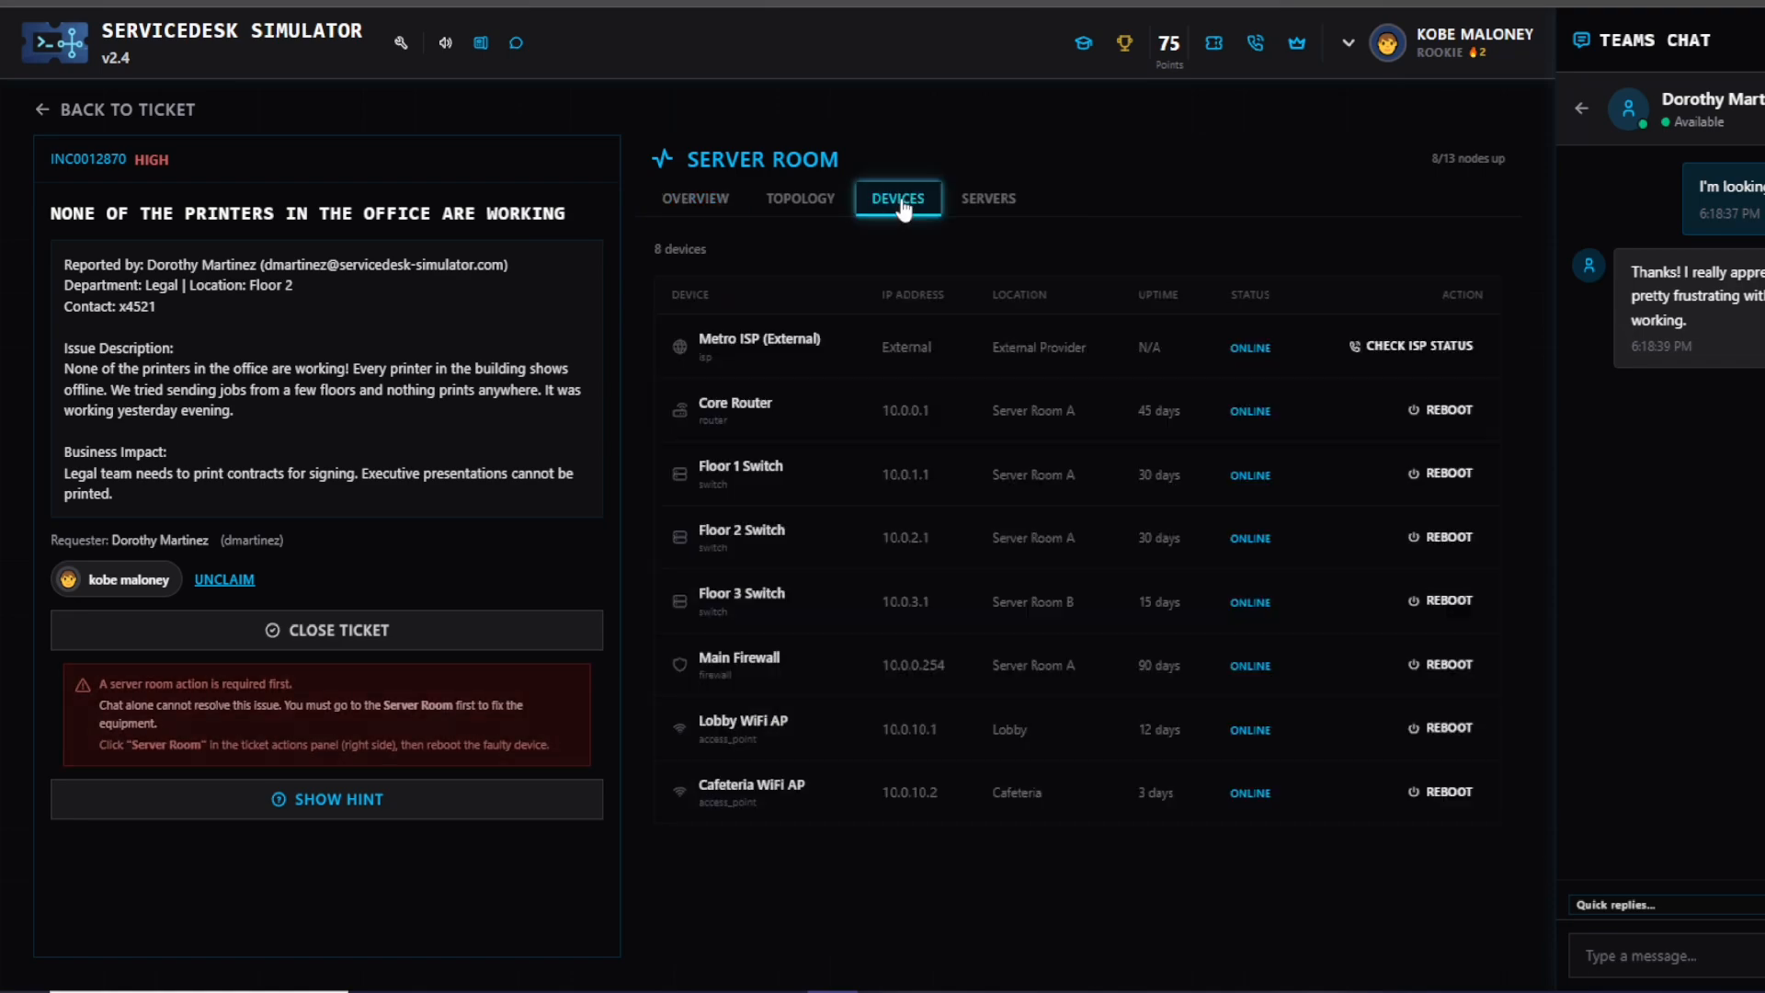
{"action": "left_click", "coordinate": [960, 210]}
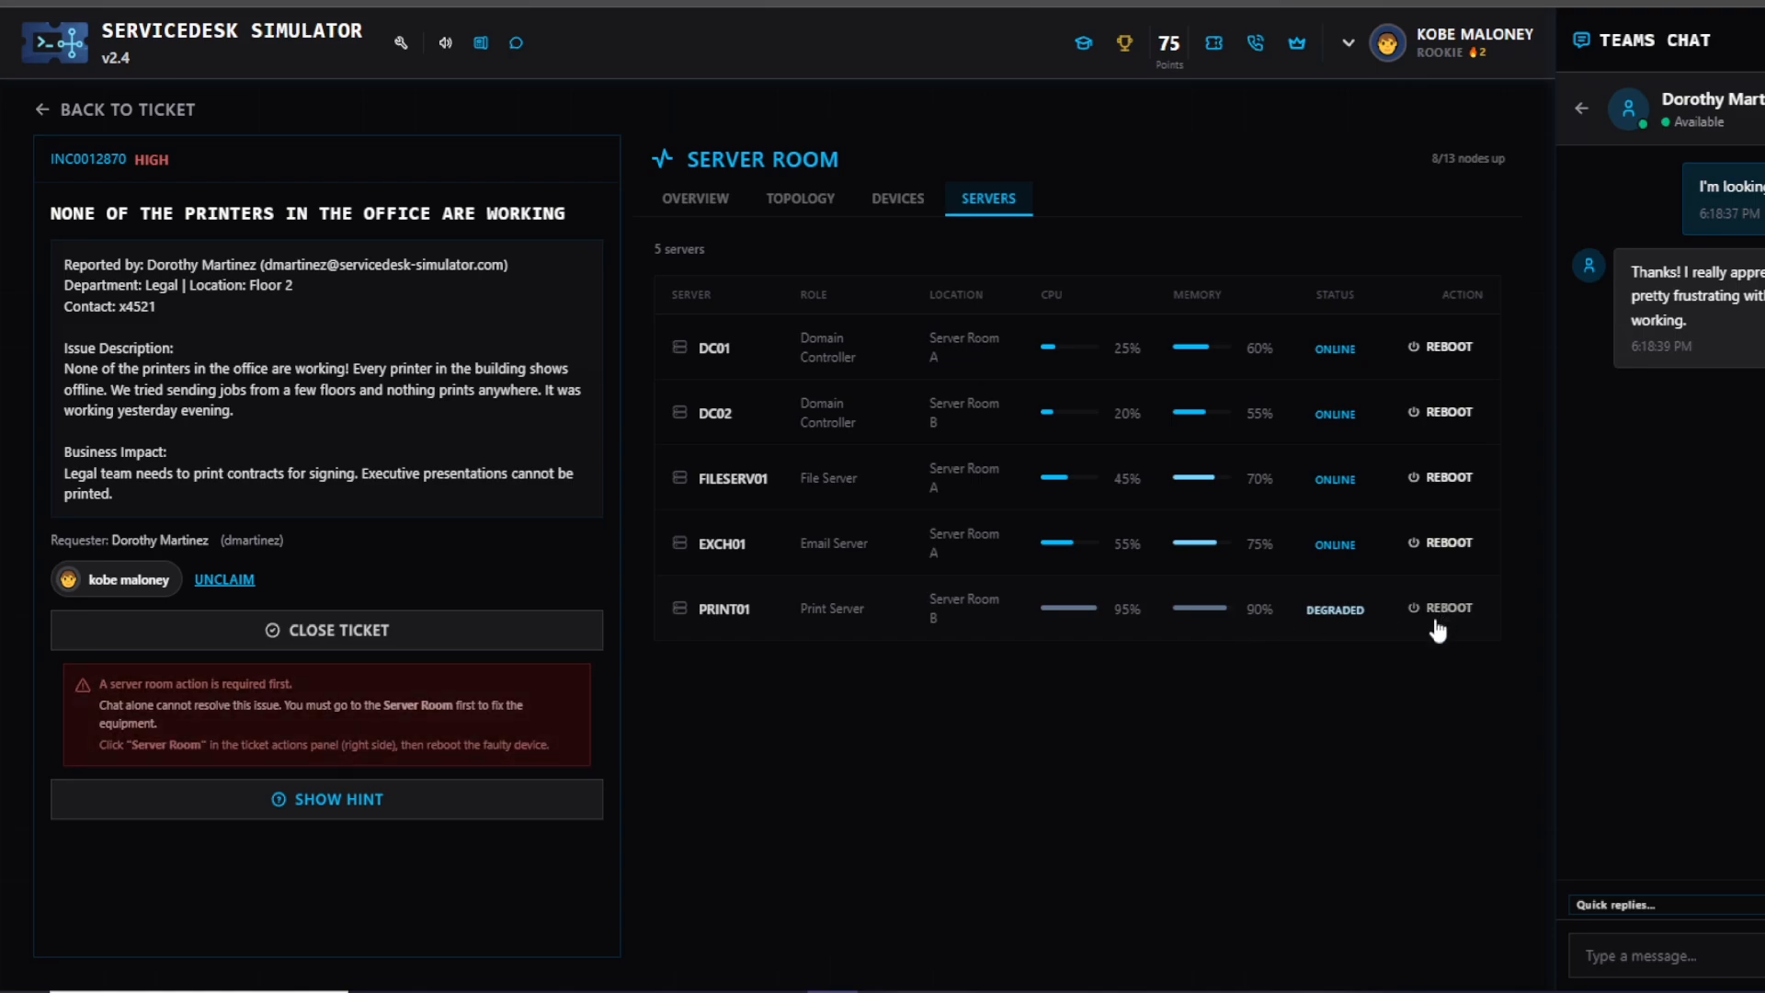
- Send the quick reply "This may take a few minutes - I'll keep you posted." and reboot the PRINT01 server
{"action": "left_click", "coordinate": [1732, 919]}
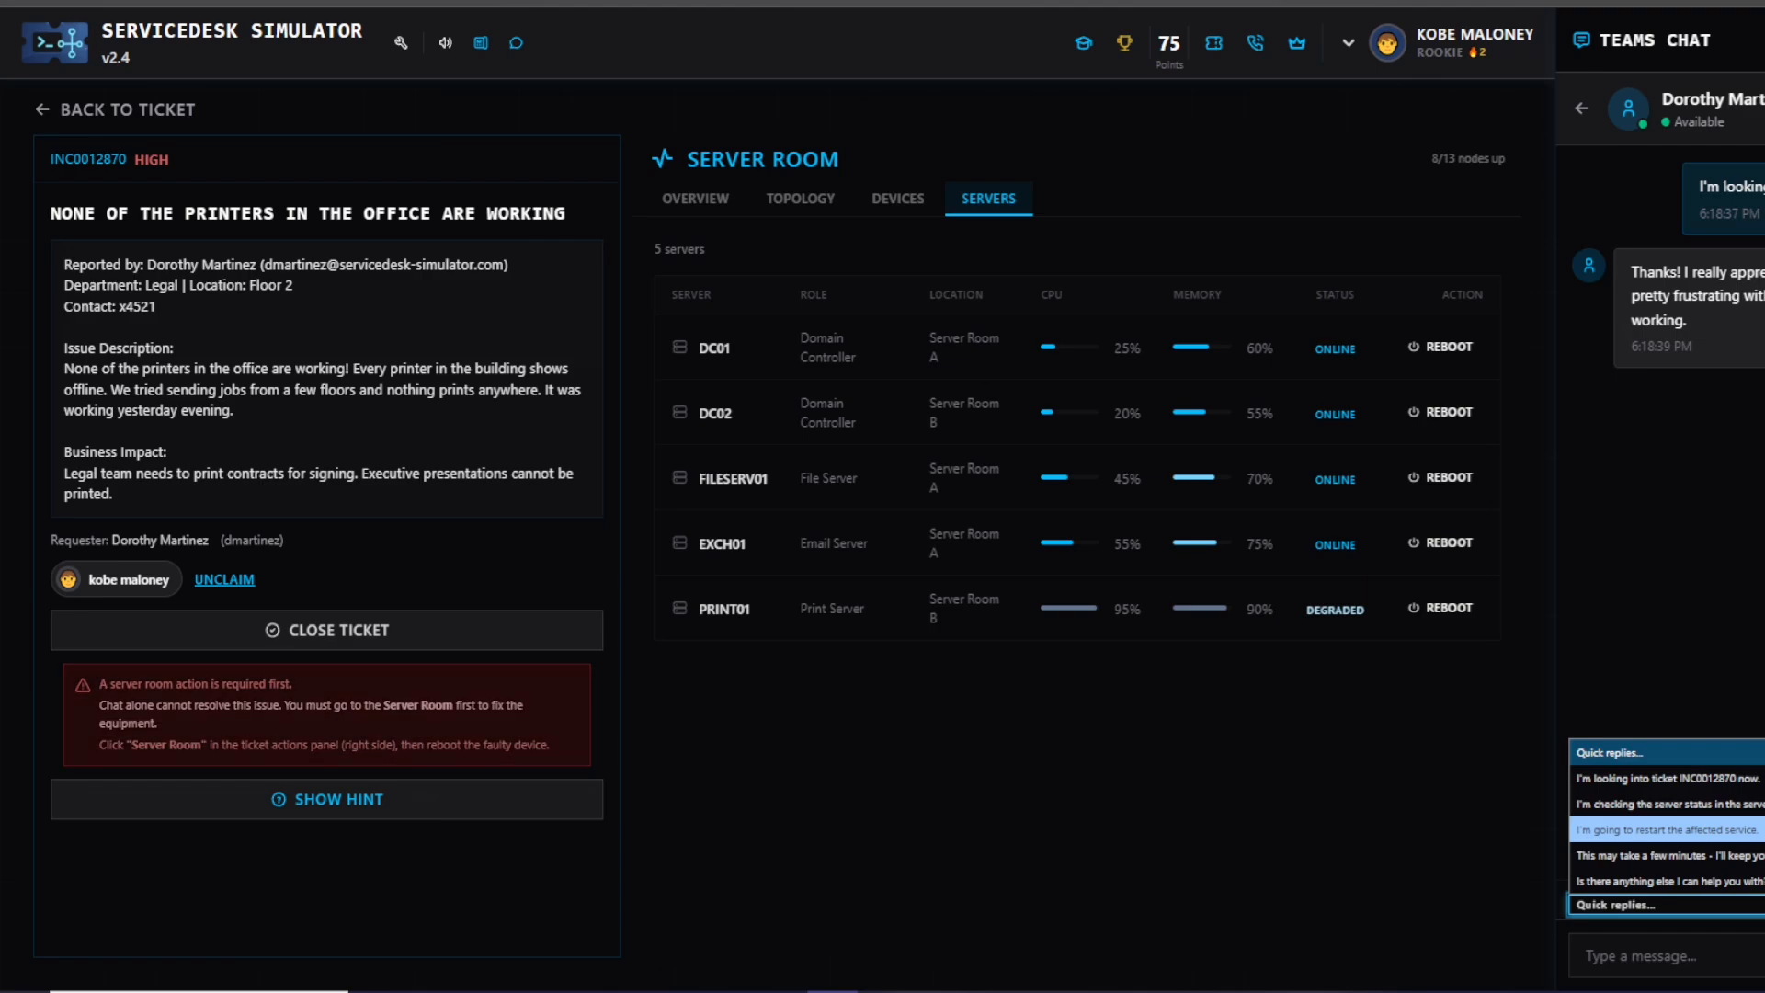
{"action": "left_click", "coordinate": [1760, 855]}
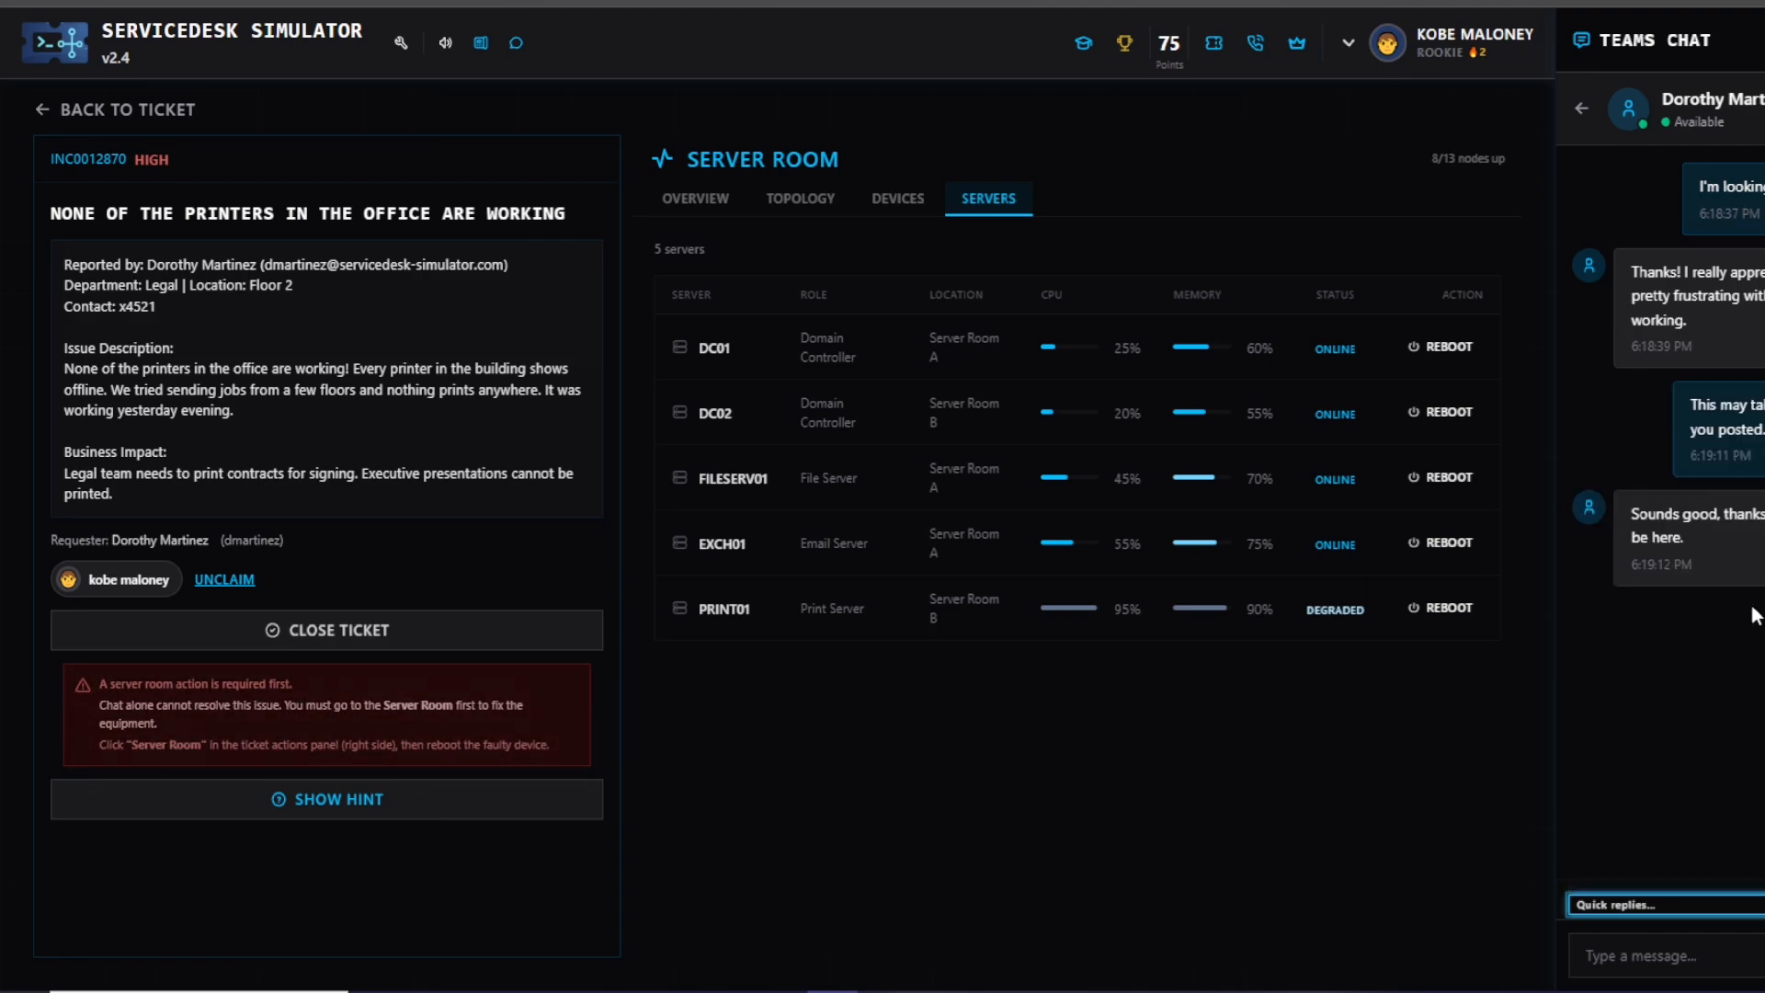
{"action": "left_click", "coordinate": [1437, 611]}
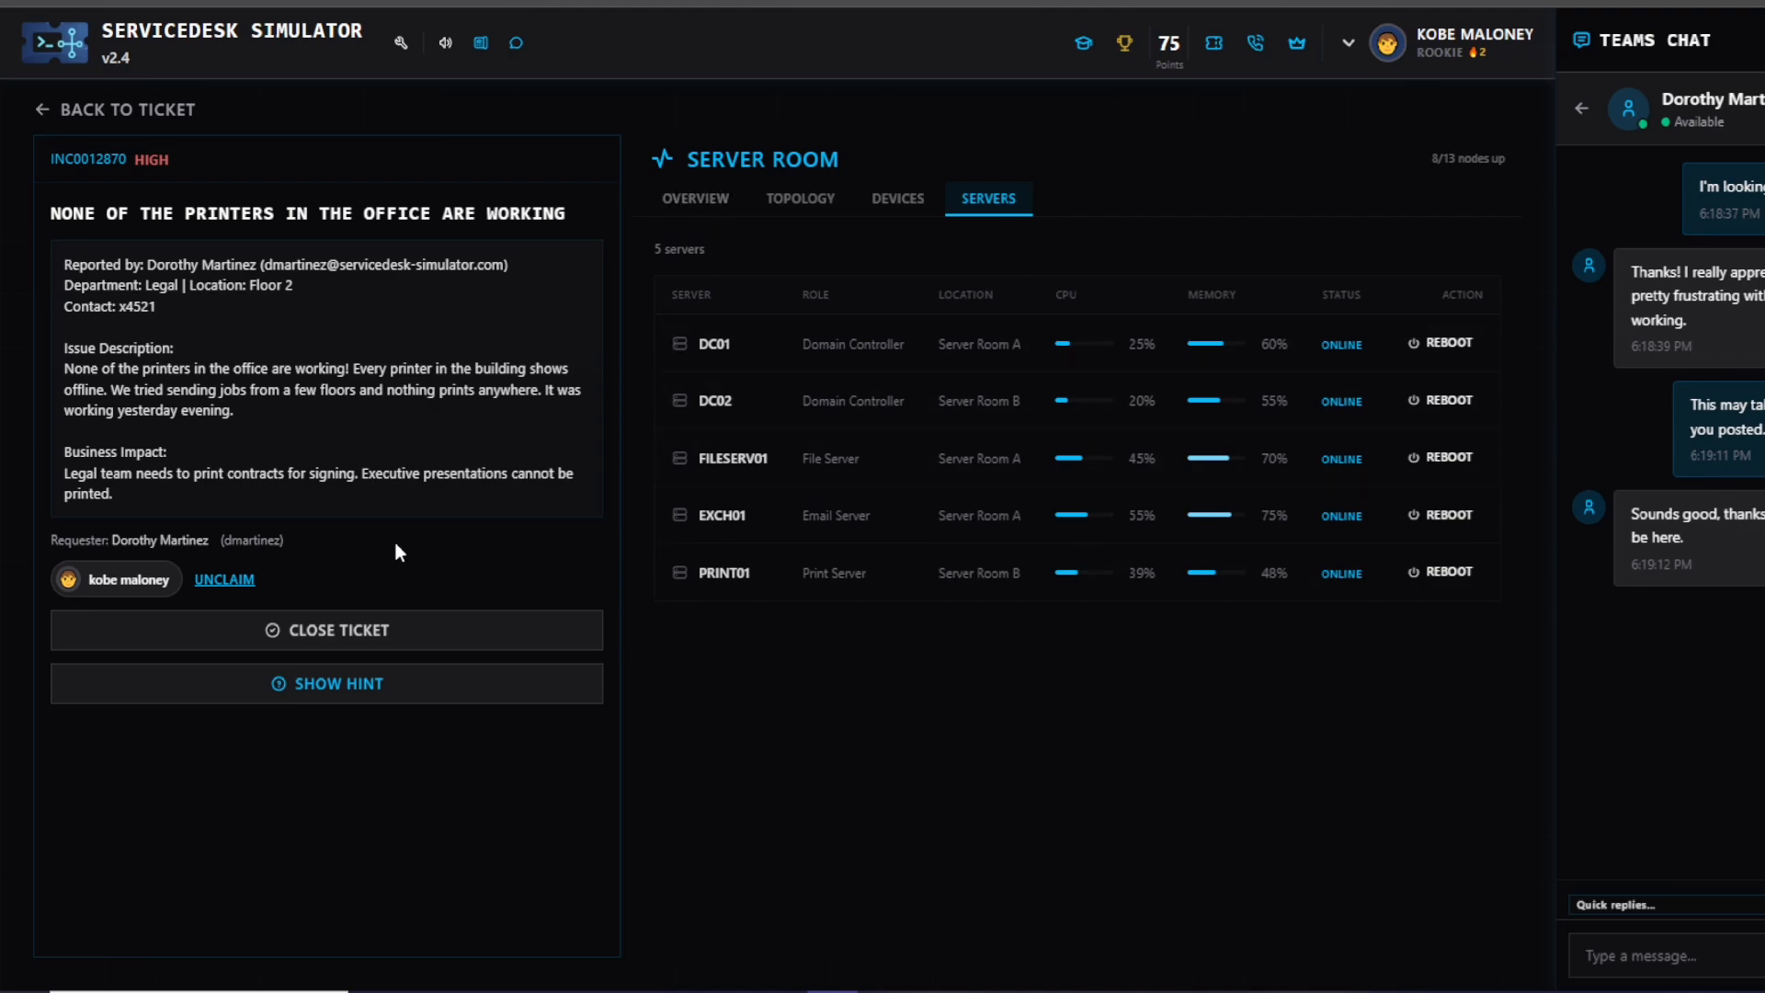
- Send the printer requester the quick replies about restarting the affected service and asking whether anything else is needed
{"action": "left_click", "coordinate": [46, 109]}
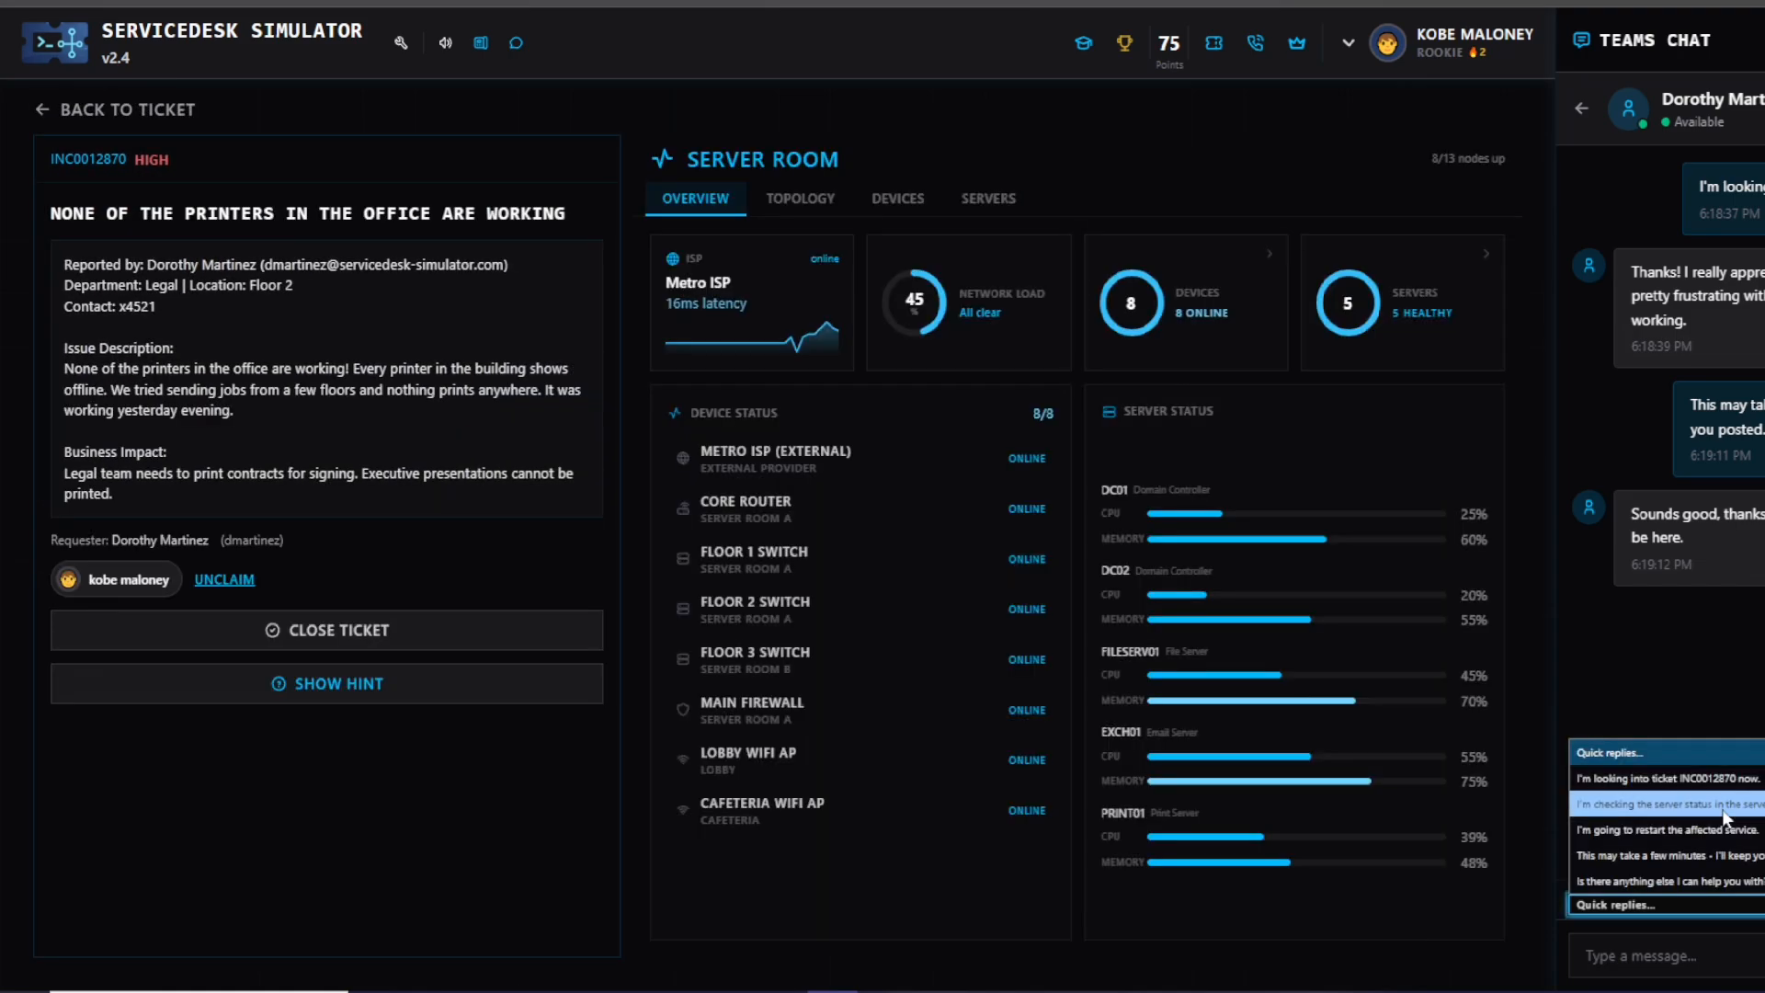
{"action": "left_click", "coordinate": [1716, 828]}
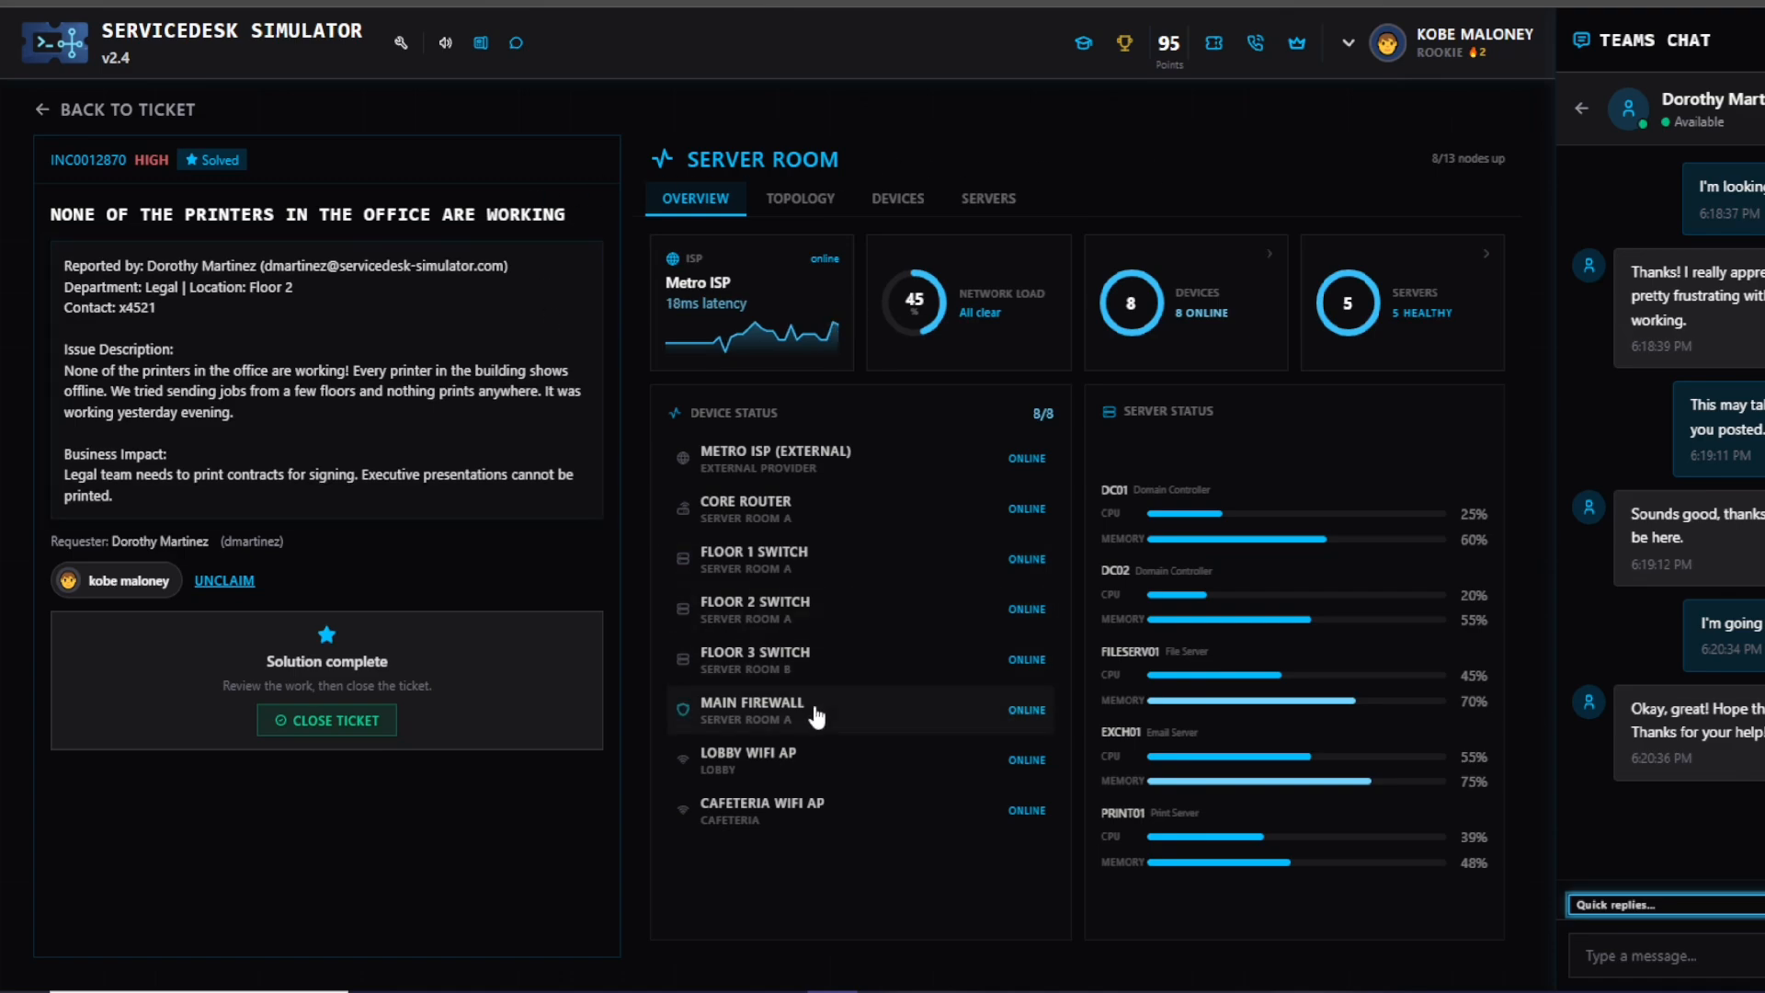
{"action": "left_click", "coordinate": [993, 211]}
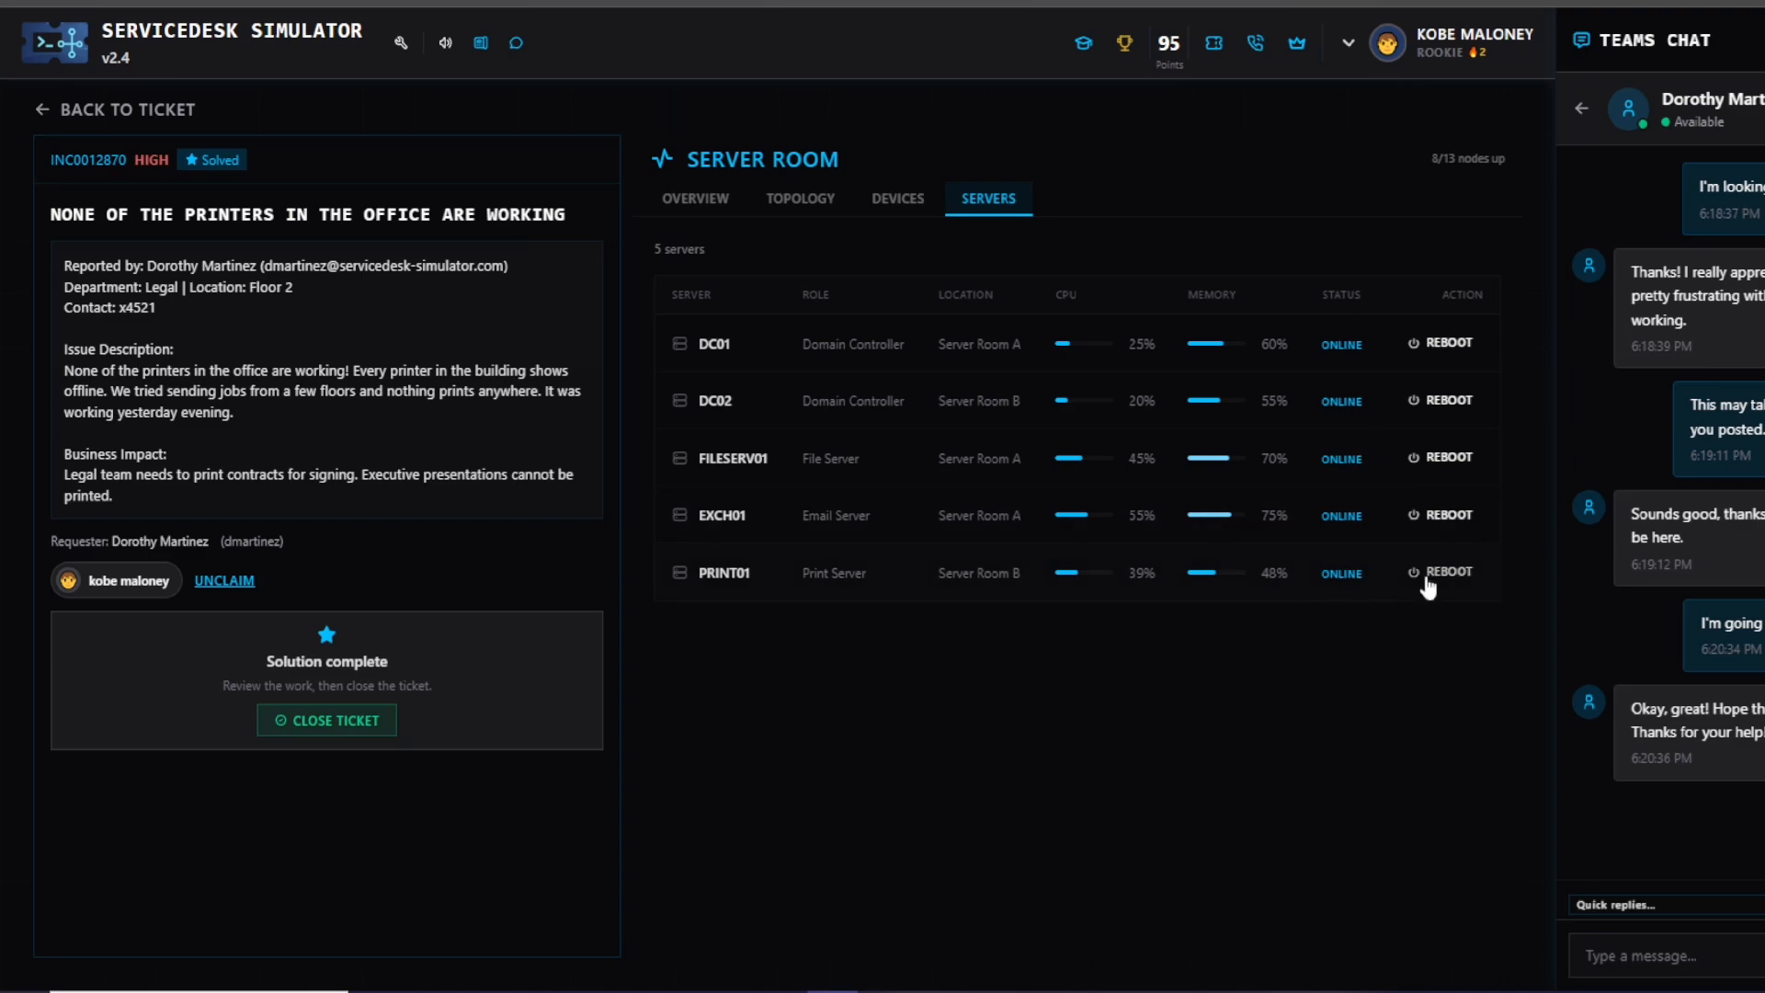
{"action": "left_click", "coordinate": [1690, 913]}
{"action": "left_click", "coordinate": [1715, 887]}
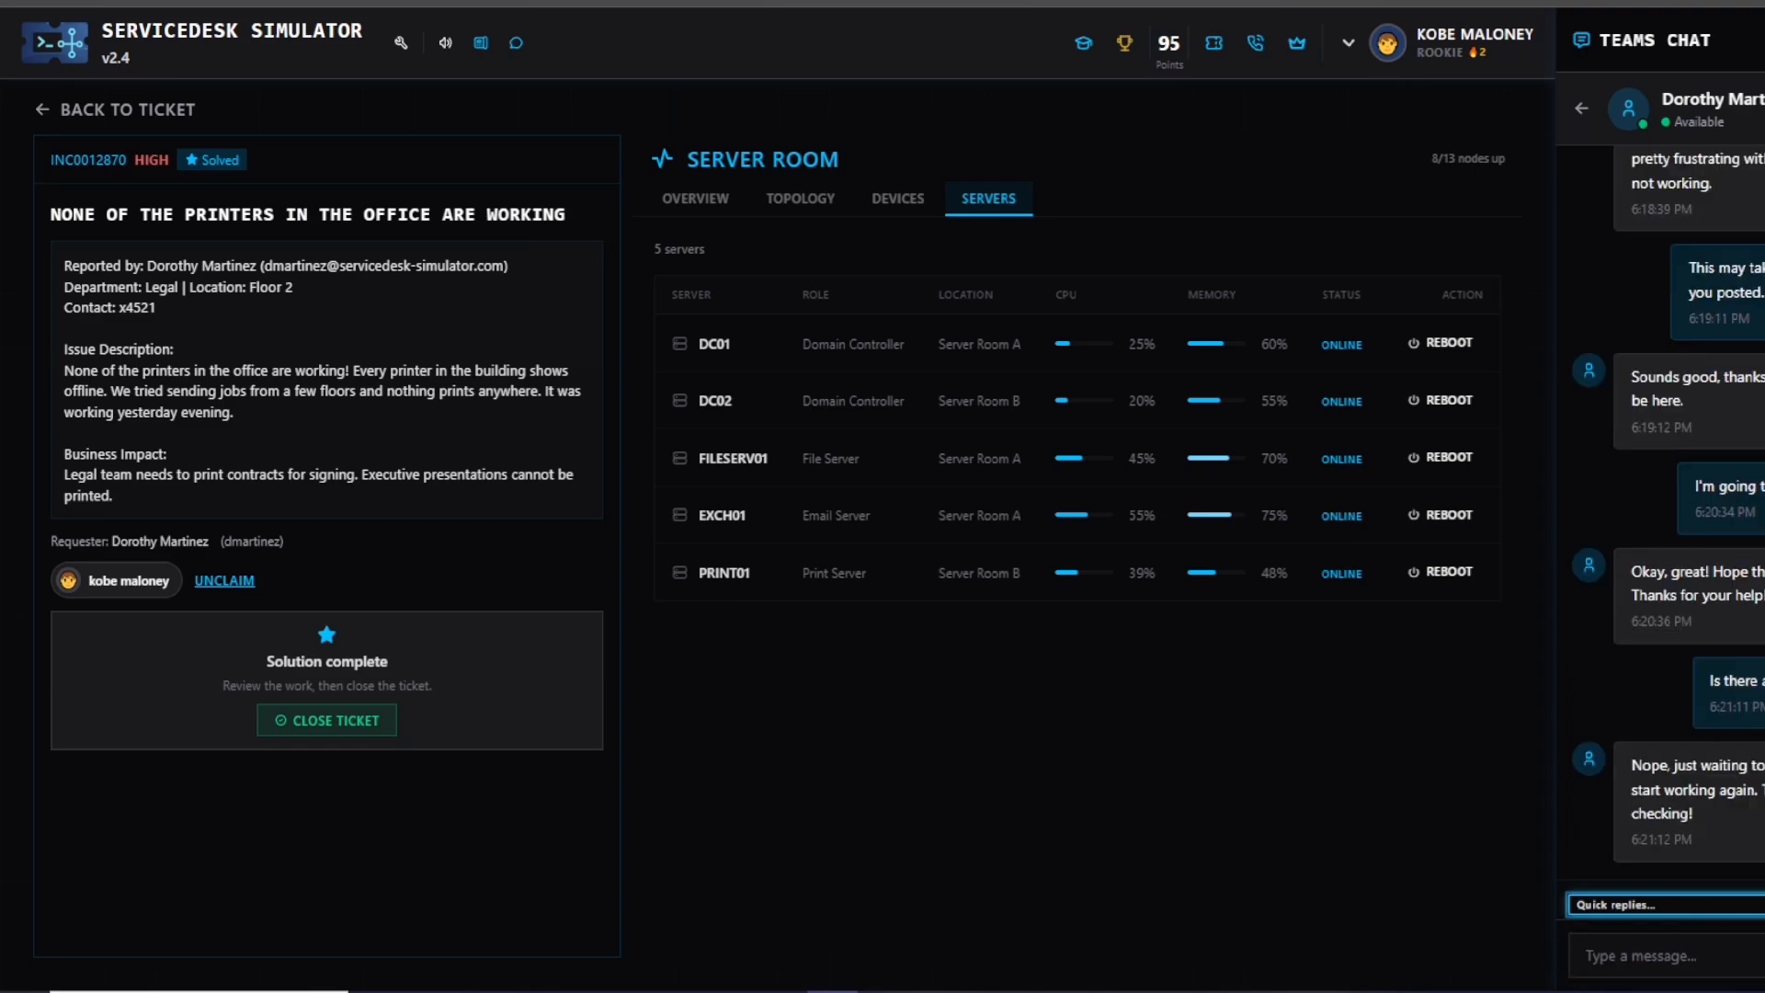
- Close the printer ticket with notes saying the high priority issue was resolved in a timely manner with great support
{"action": "left_click", "coordinate": [366, 725]}
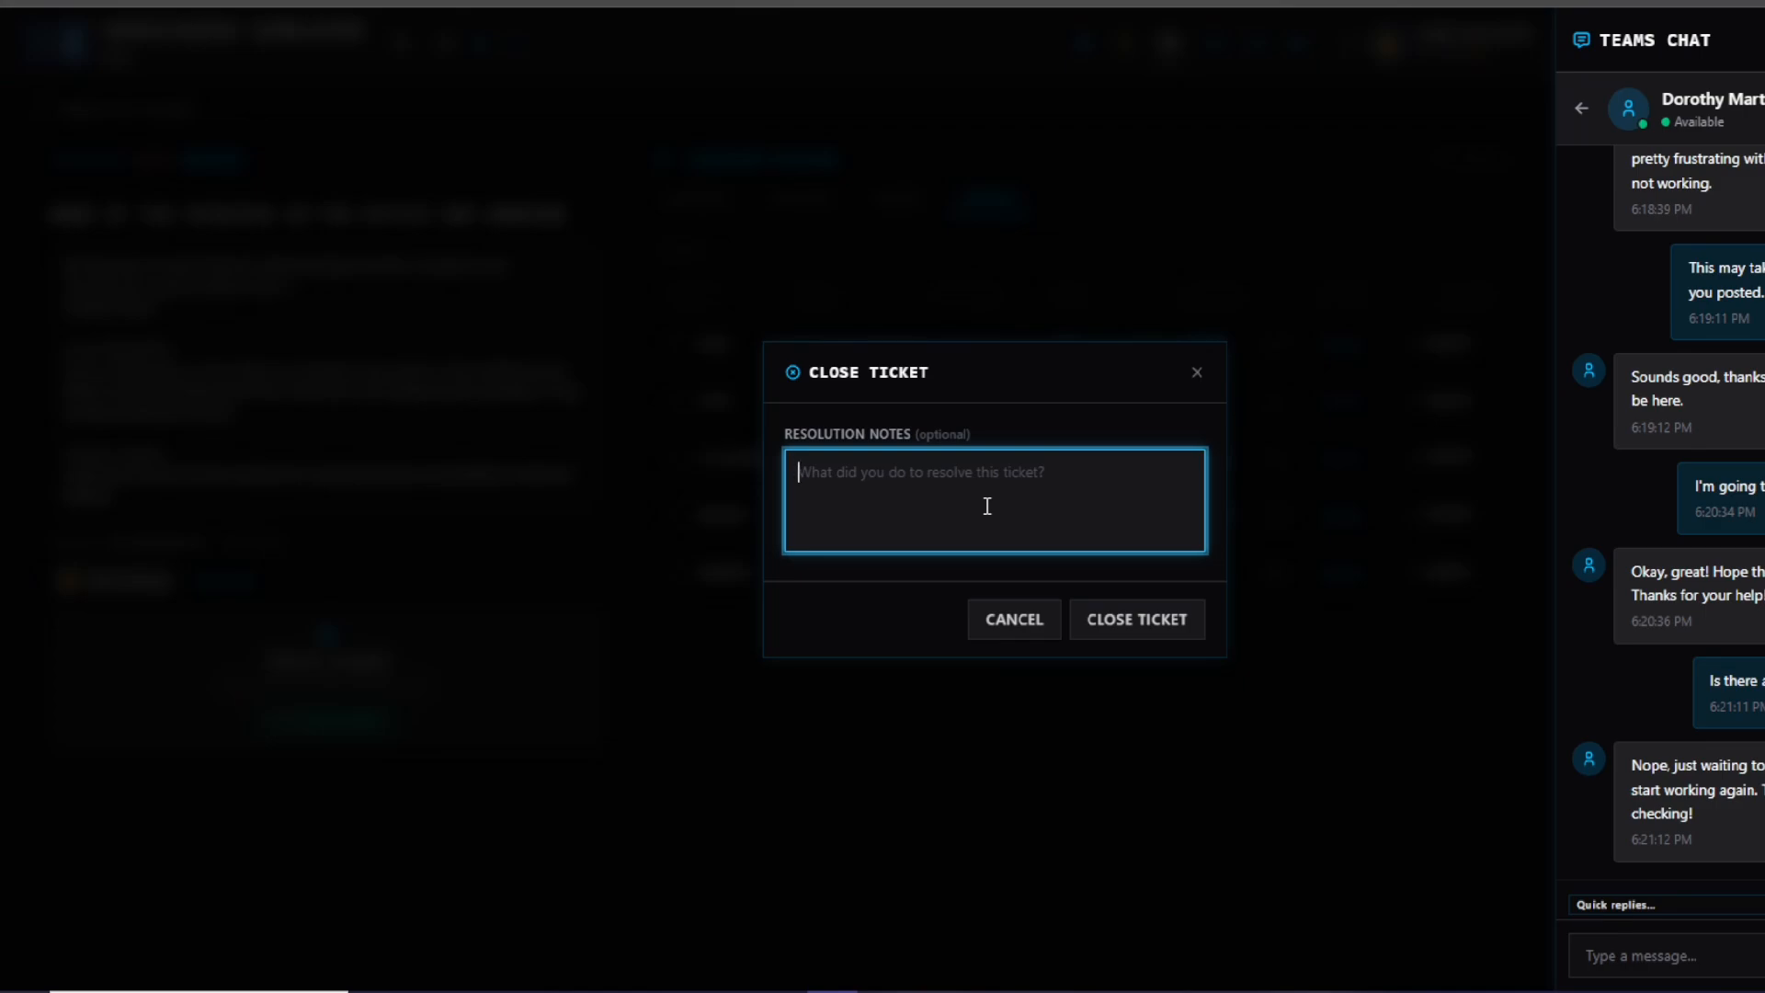
{"action": "type", "text": "I"}
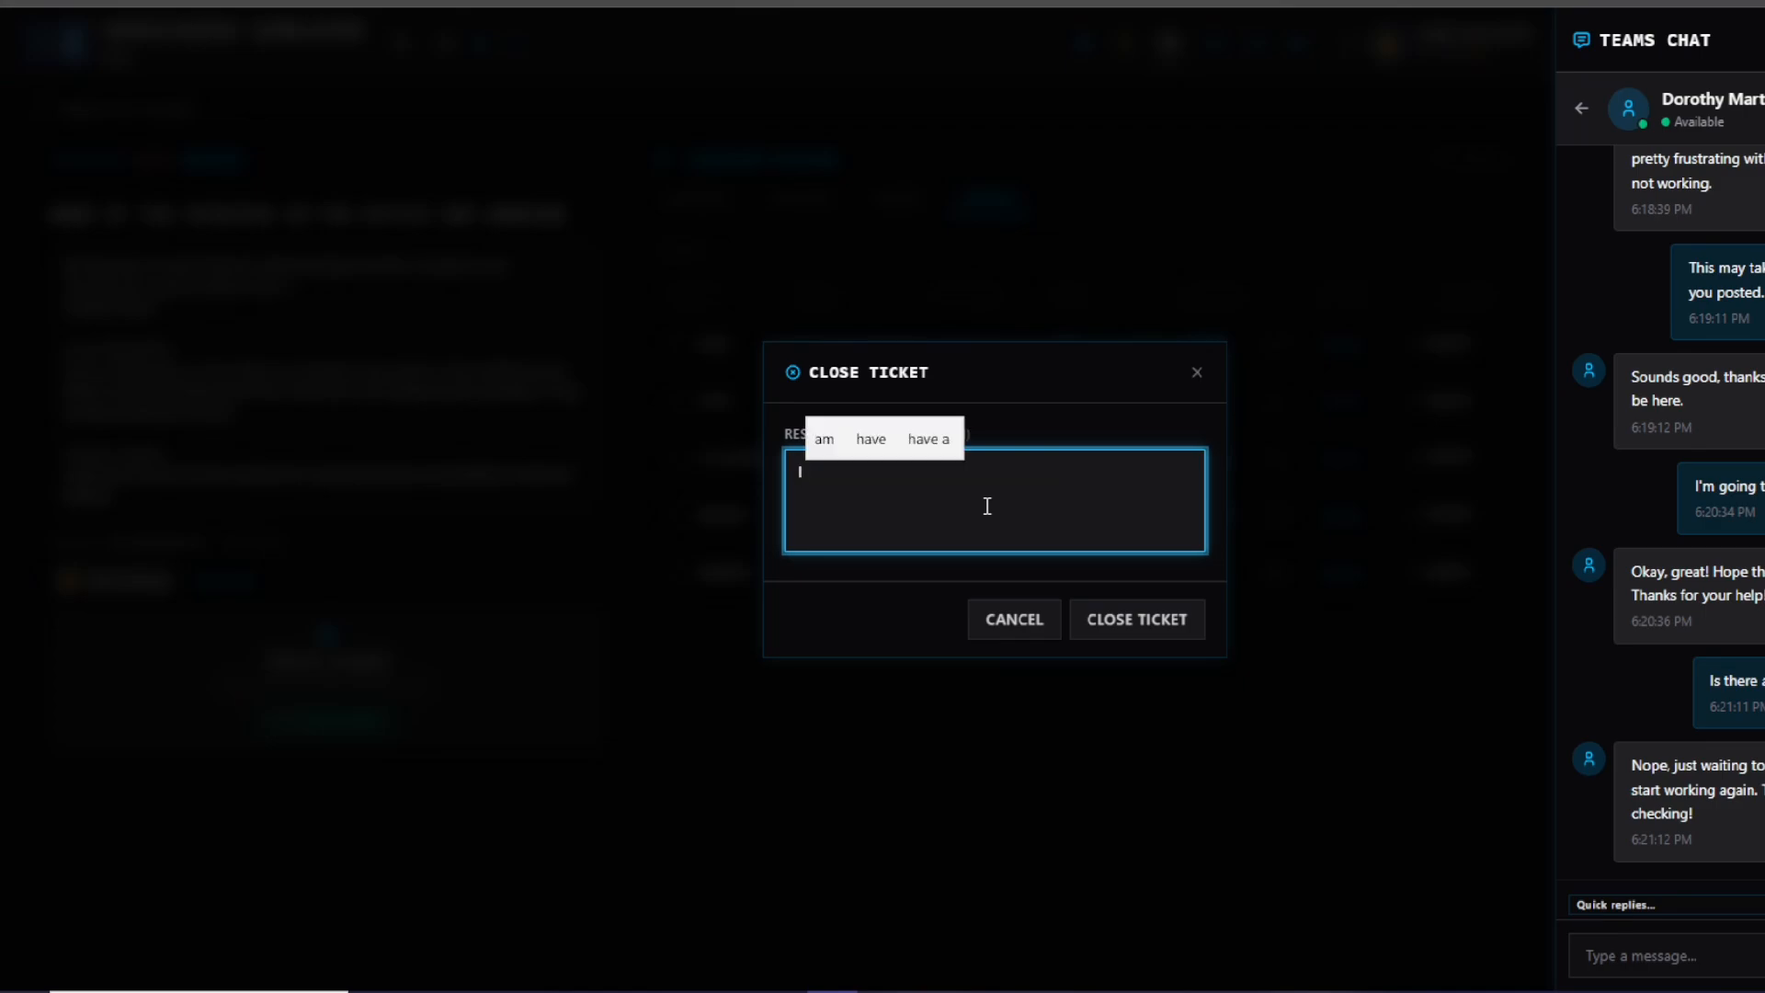
{"action": "type", "text": " resolved this high priority issue in a timely manner and accommodated the clients needs with great support"}
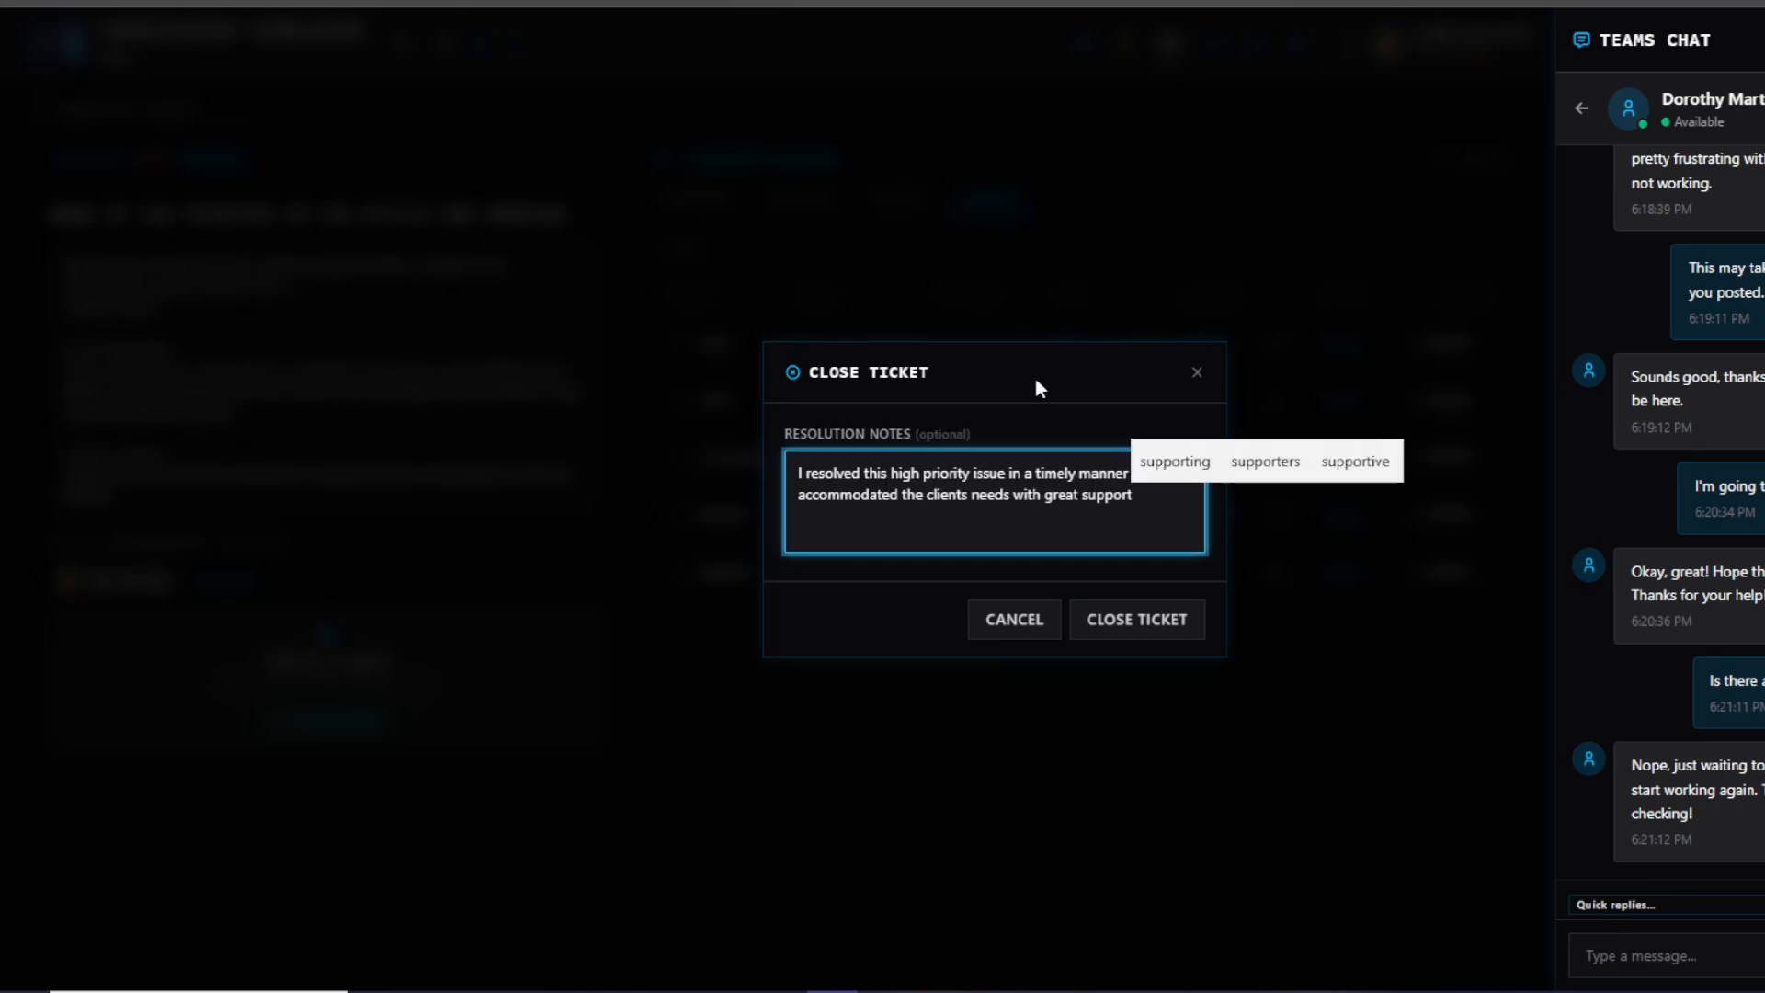
{"action": "type", "text": "."}
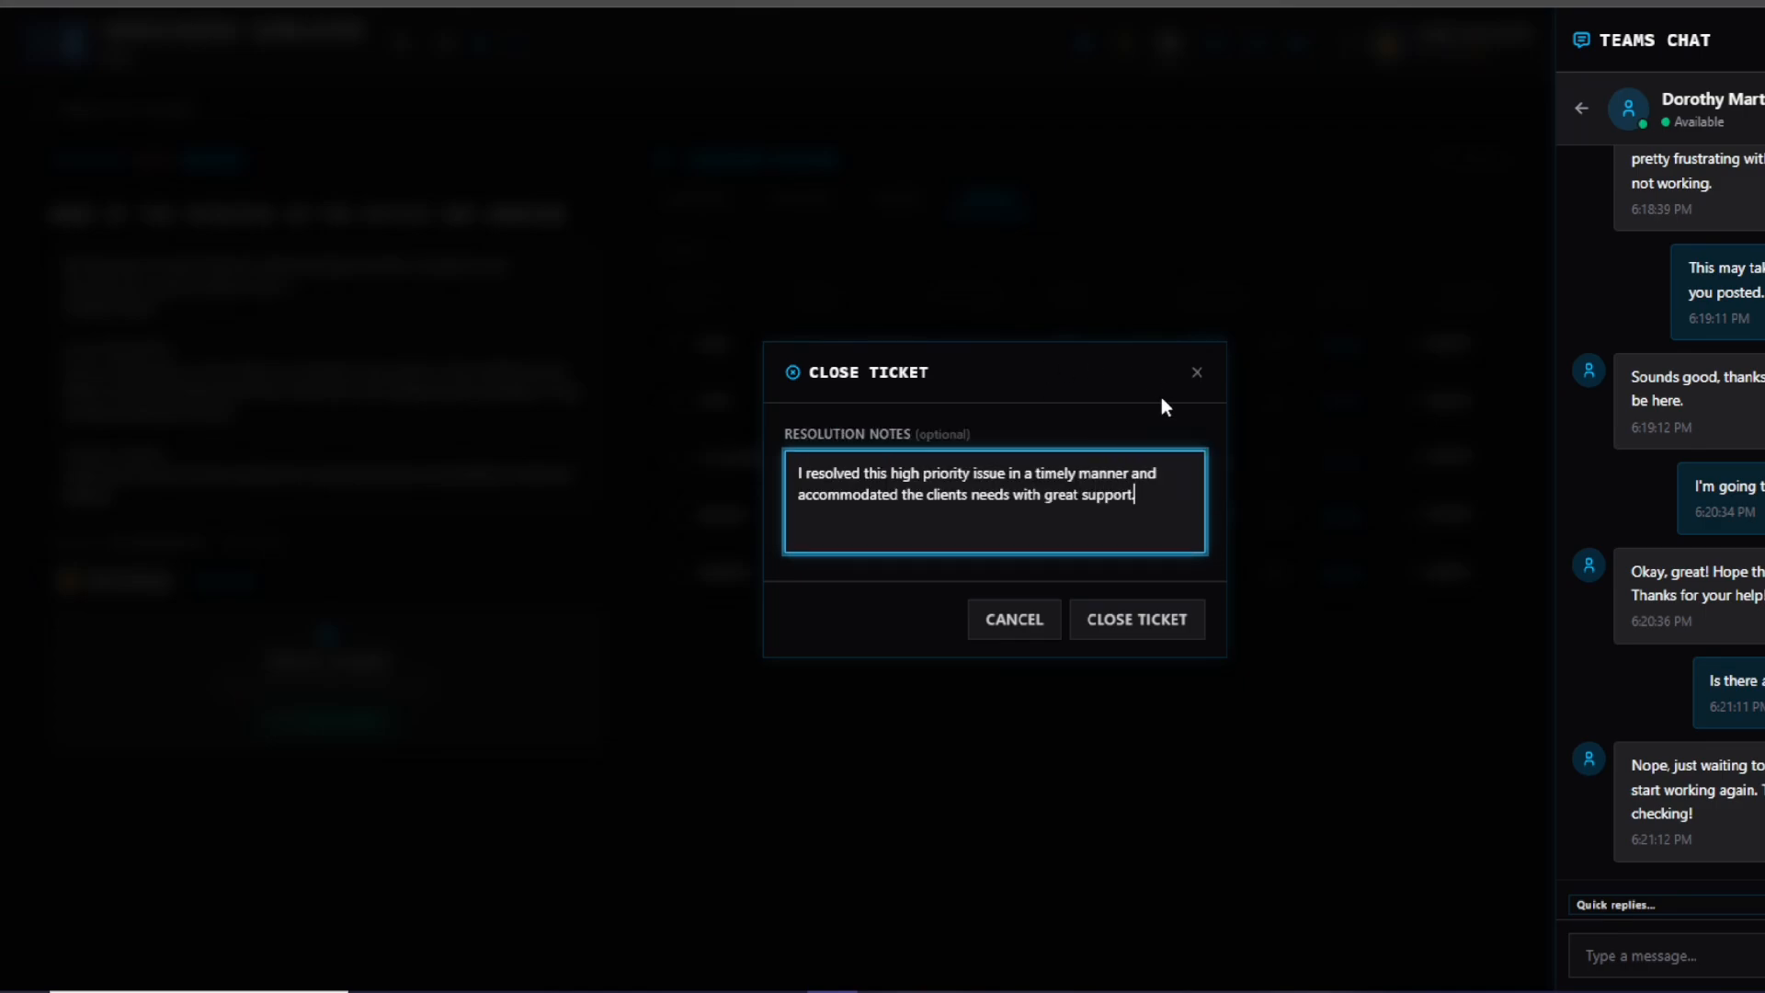
{"action": "left_click", "coordinate": [1138, 625]}
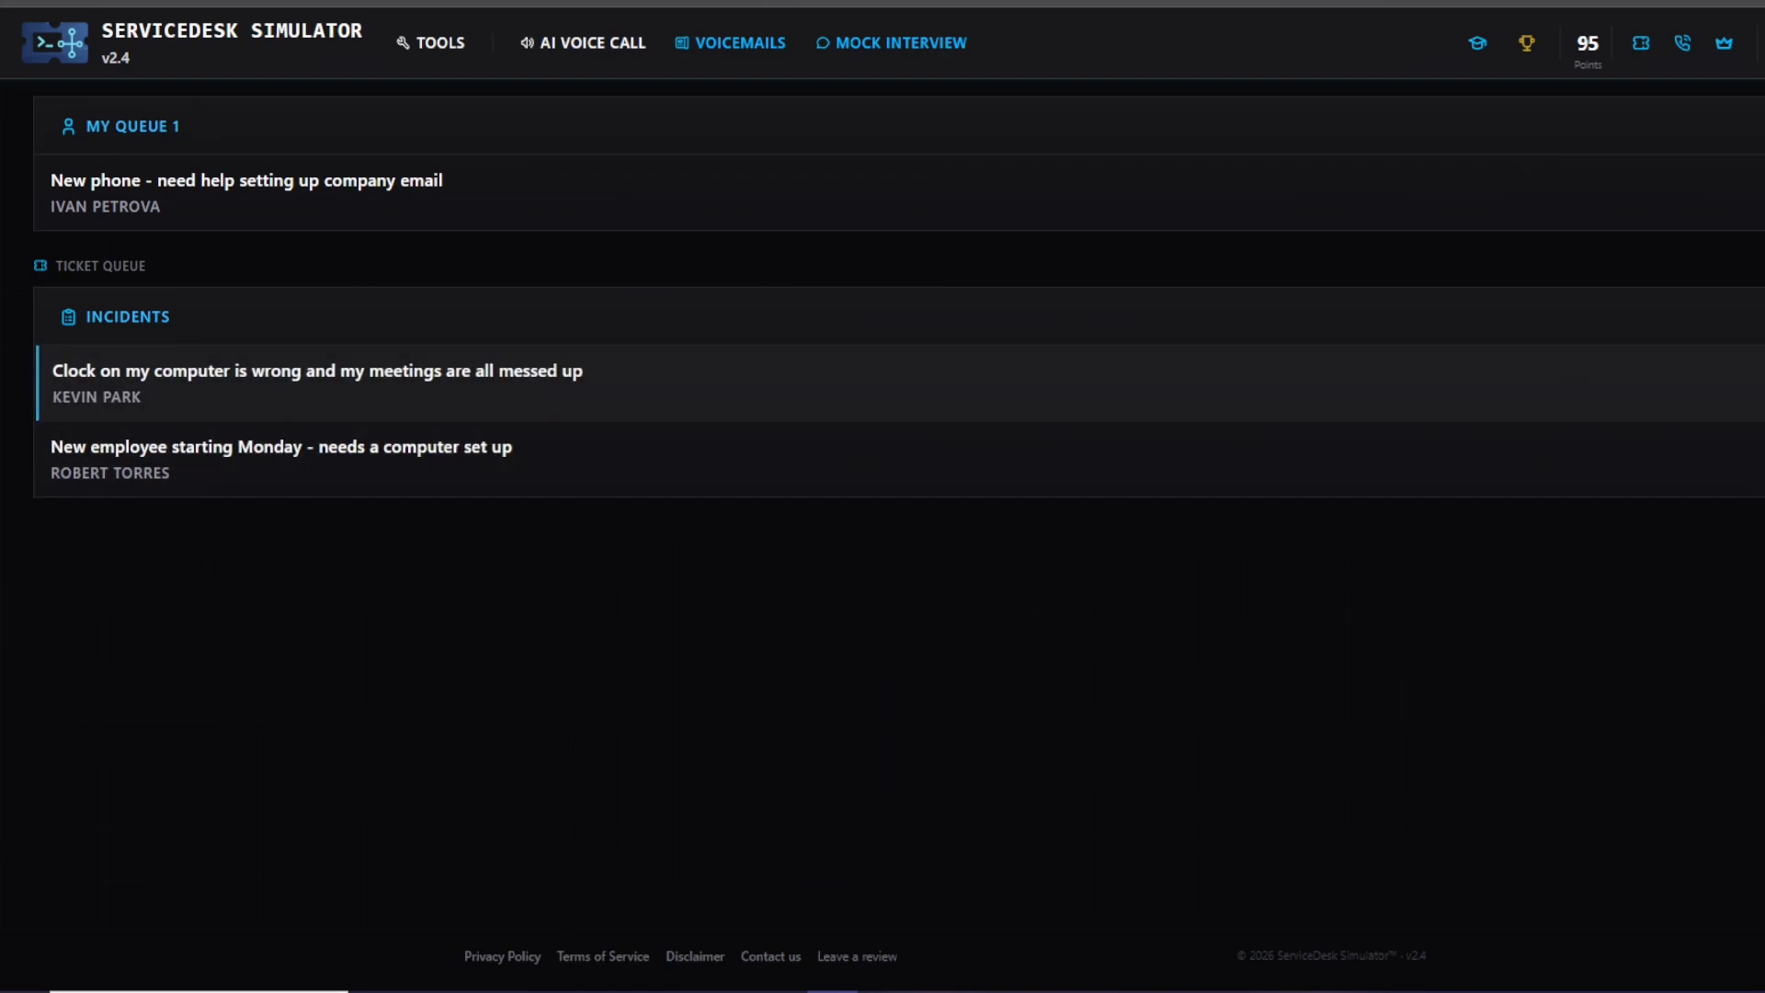
- Open the ticket about the wrong computer clock and message its requester about connecting remotely to SD-SALES-044
{"action": "left_click", "coordinate": [556, 388]}
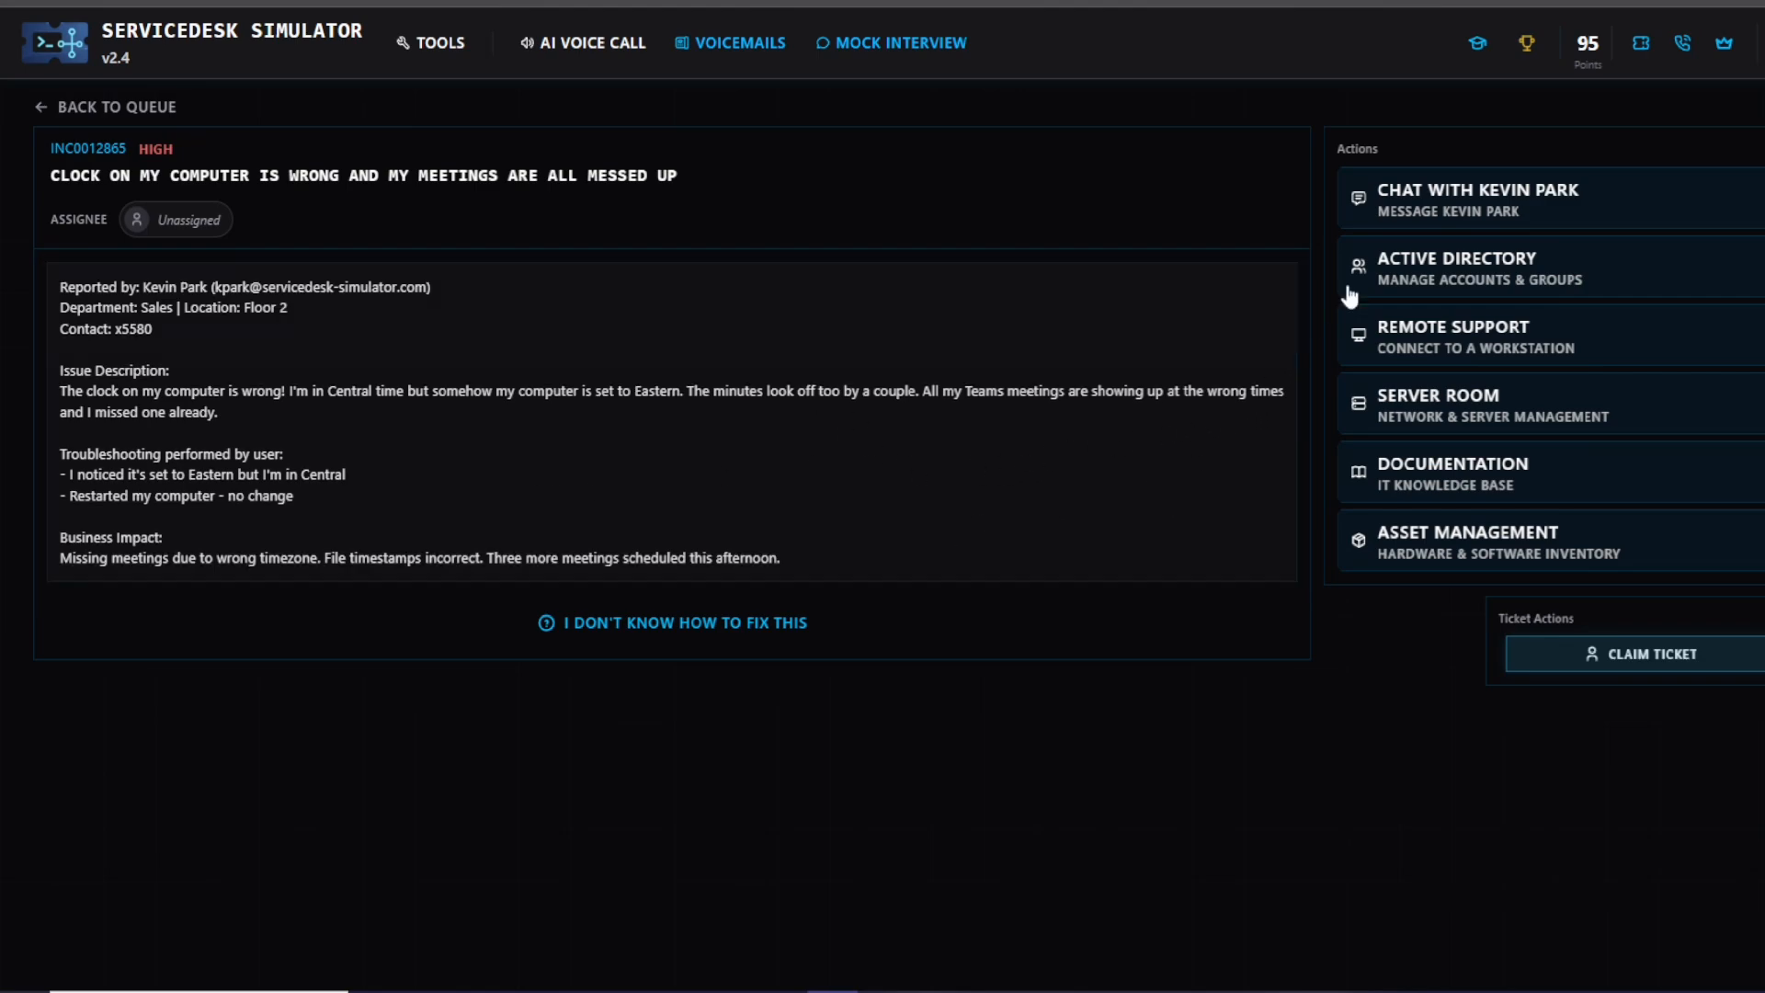
{"action": "left_click", "coordinate": [1495, 207]}
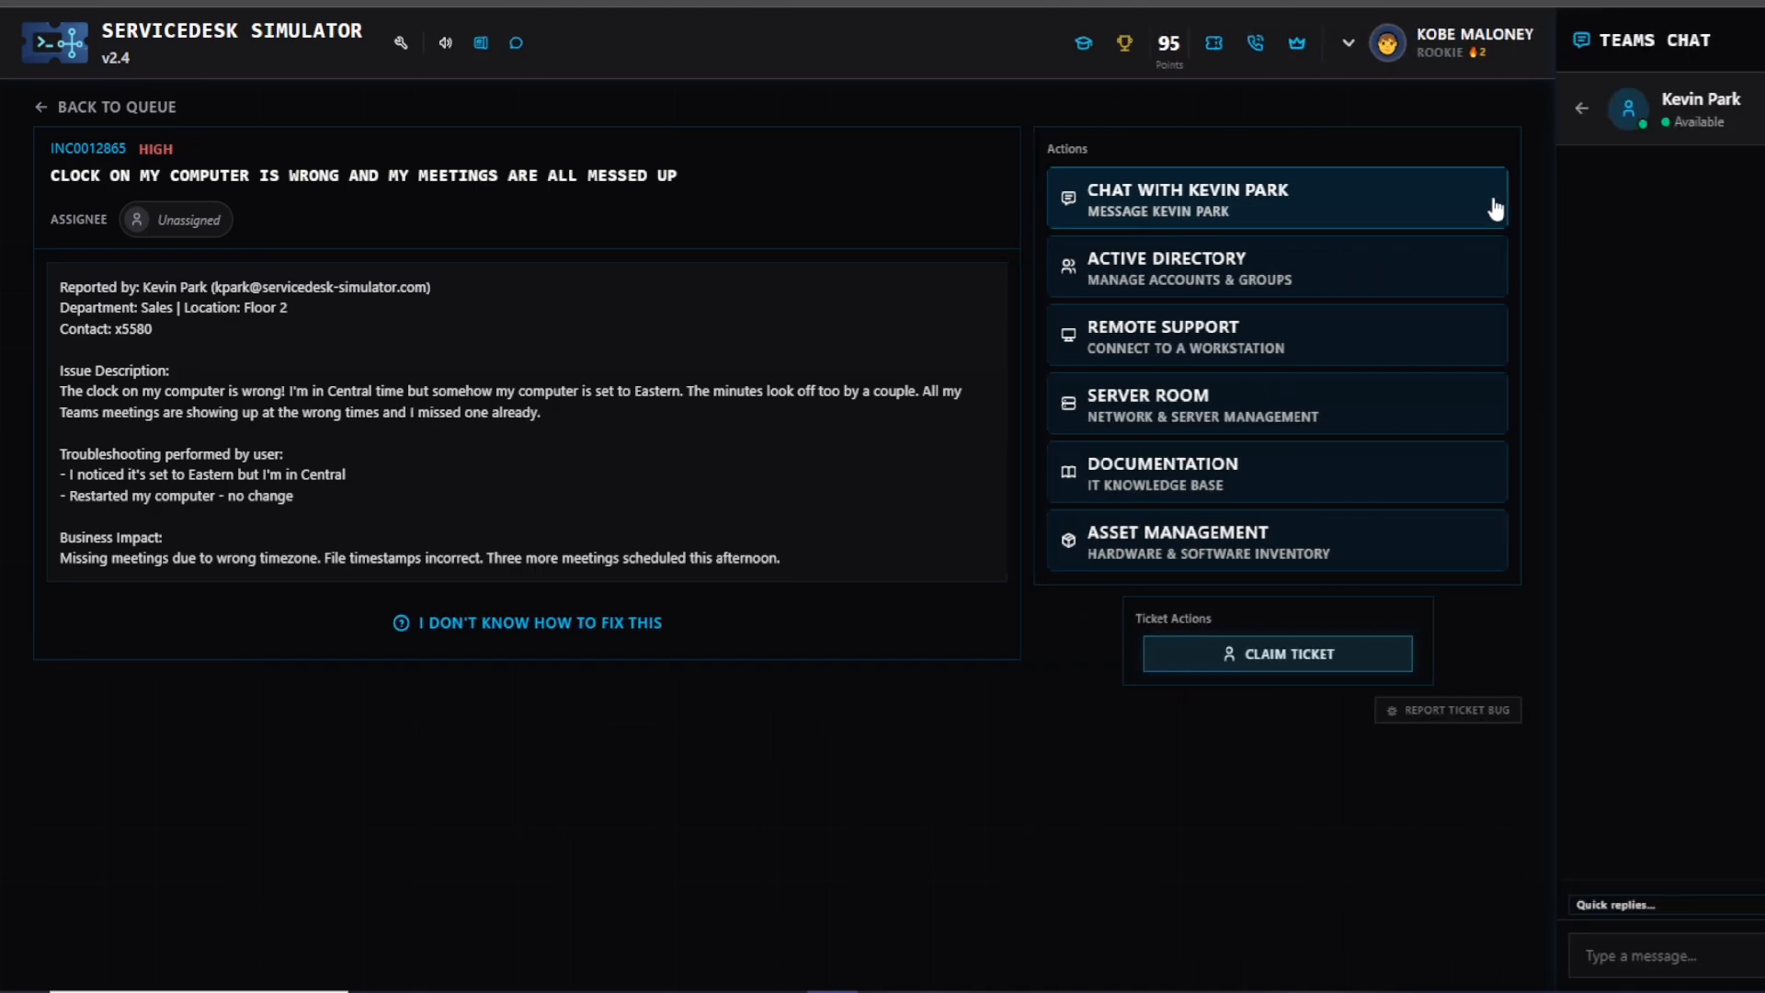
{"action": "left_click", "coordinate": [1703, 906]}
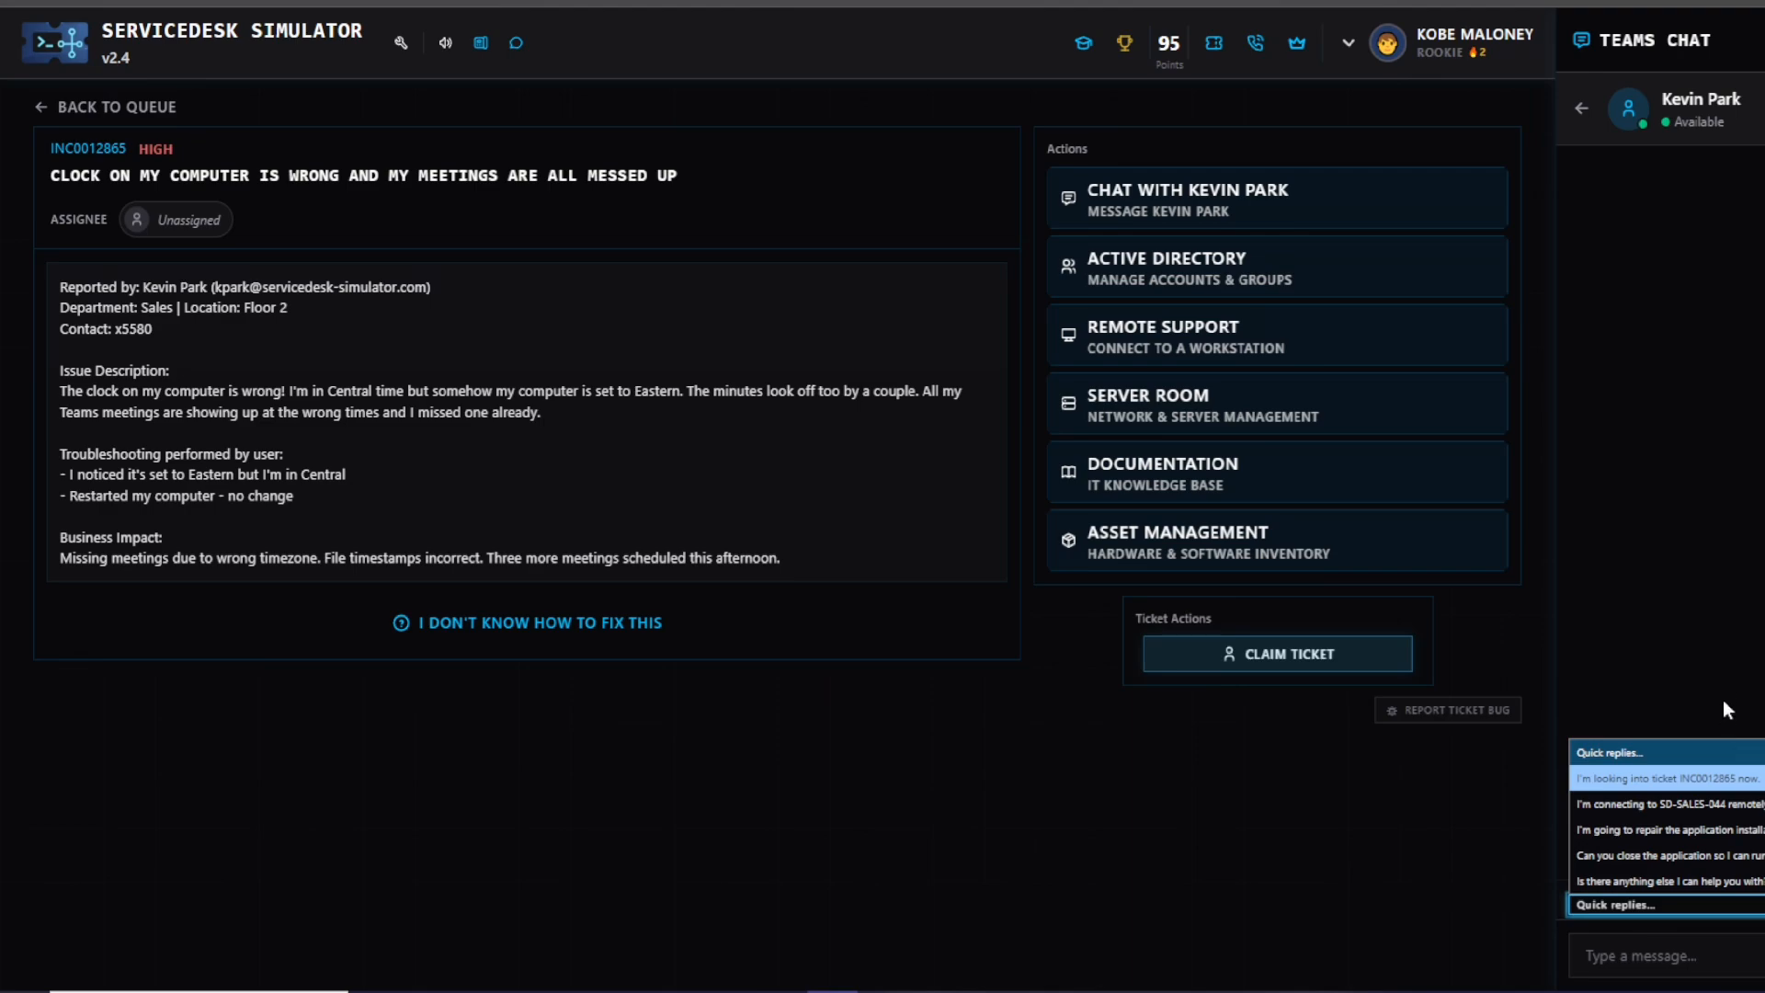
{"action": "left_click", "coordinate": [1680, 806]}
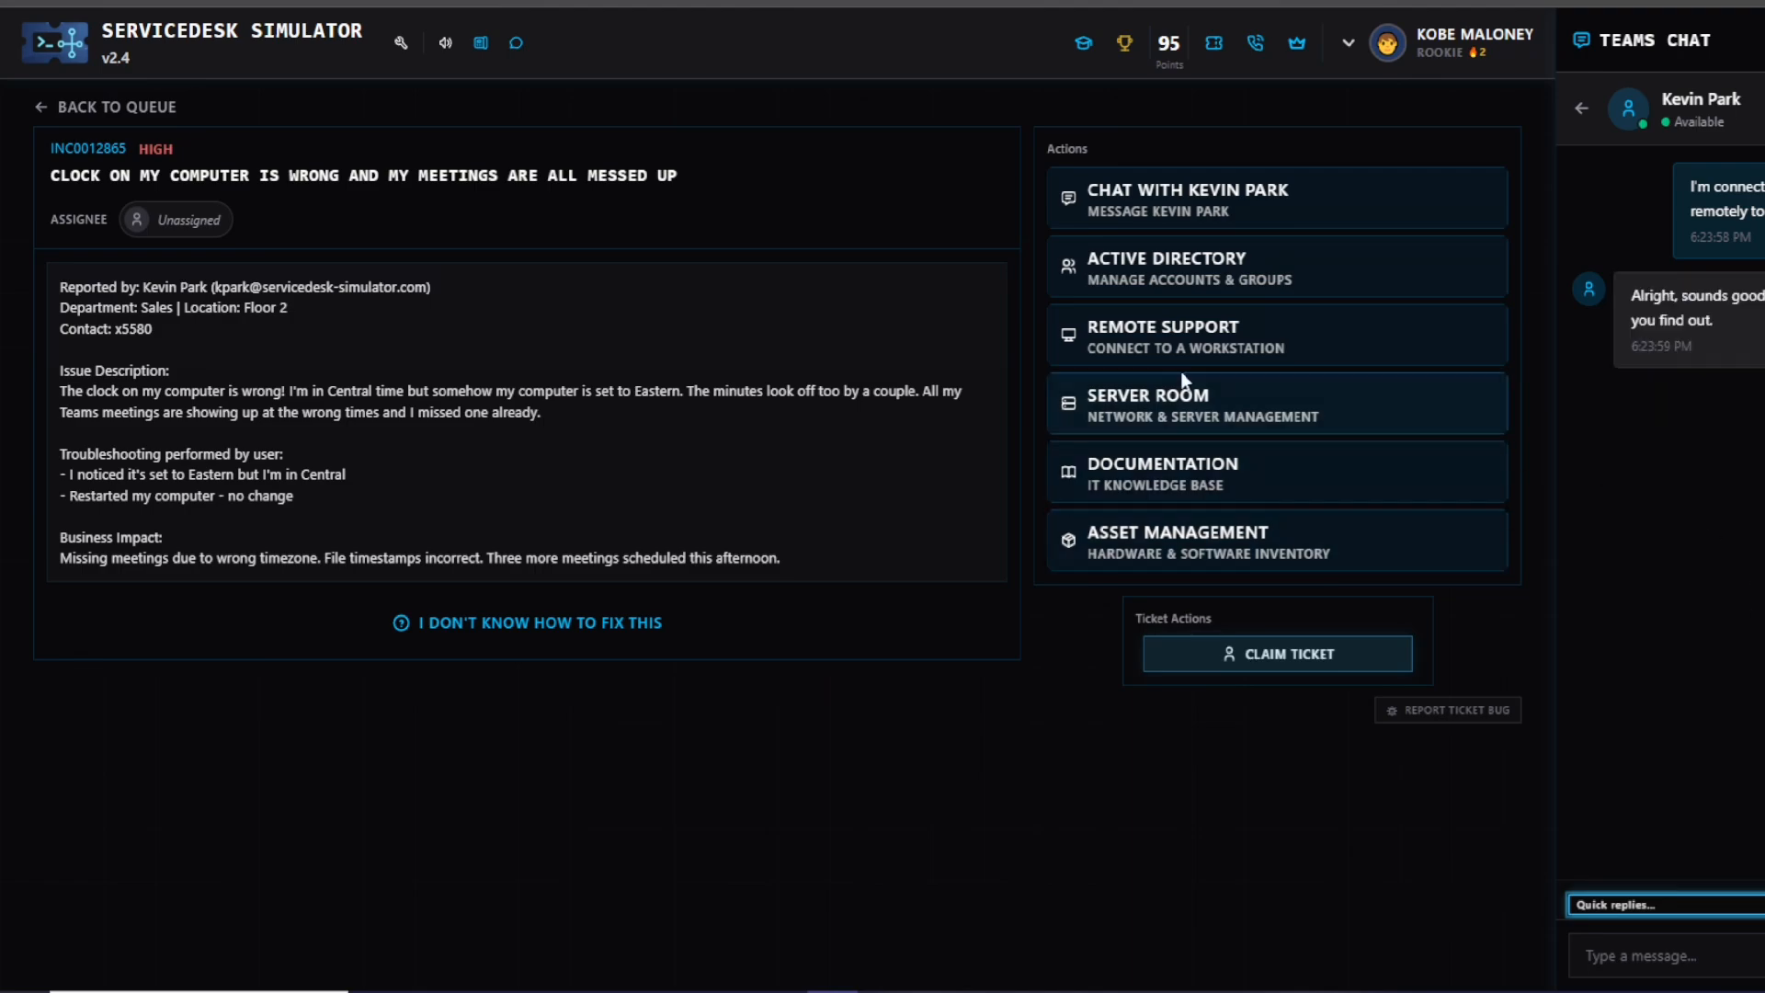
- Search the remote support computers by the requester's last name and connect to SD-SALES-044
{"action": "left_click", "coordinate": [1188, 348]}
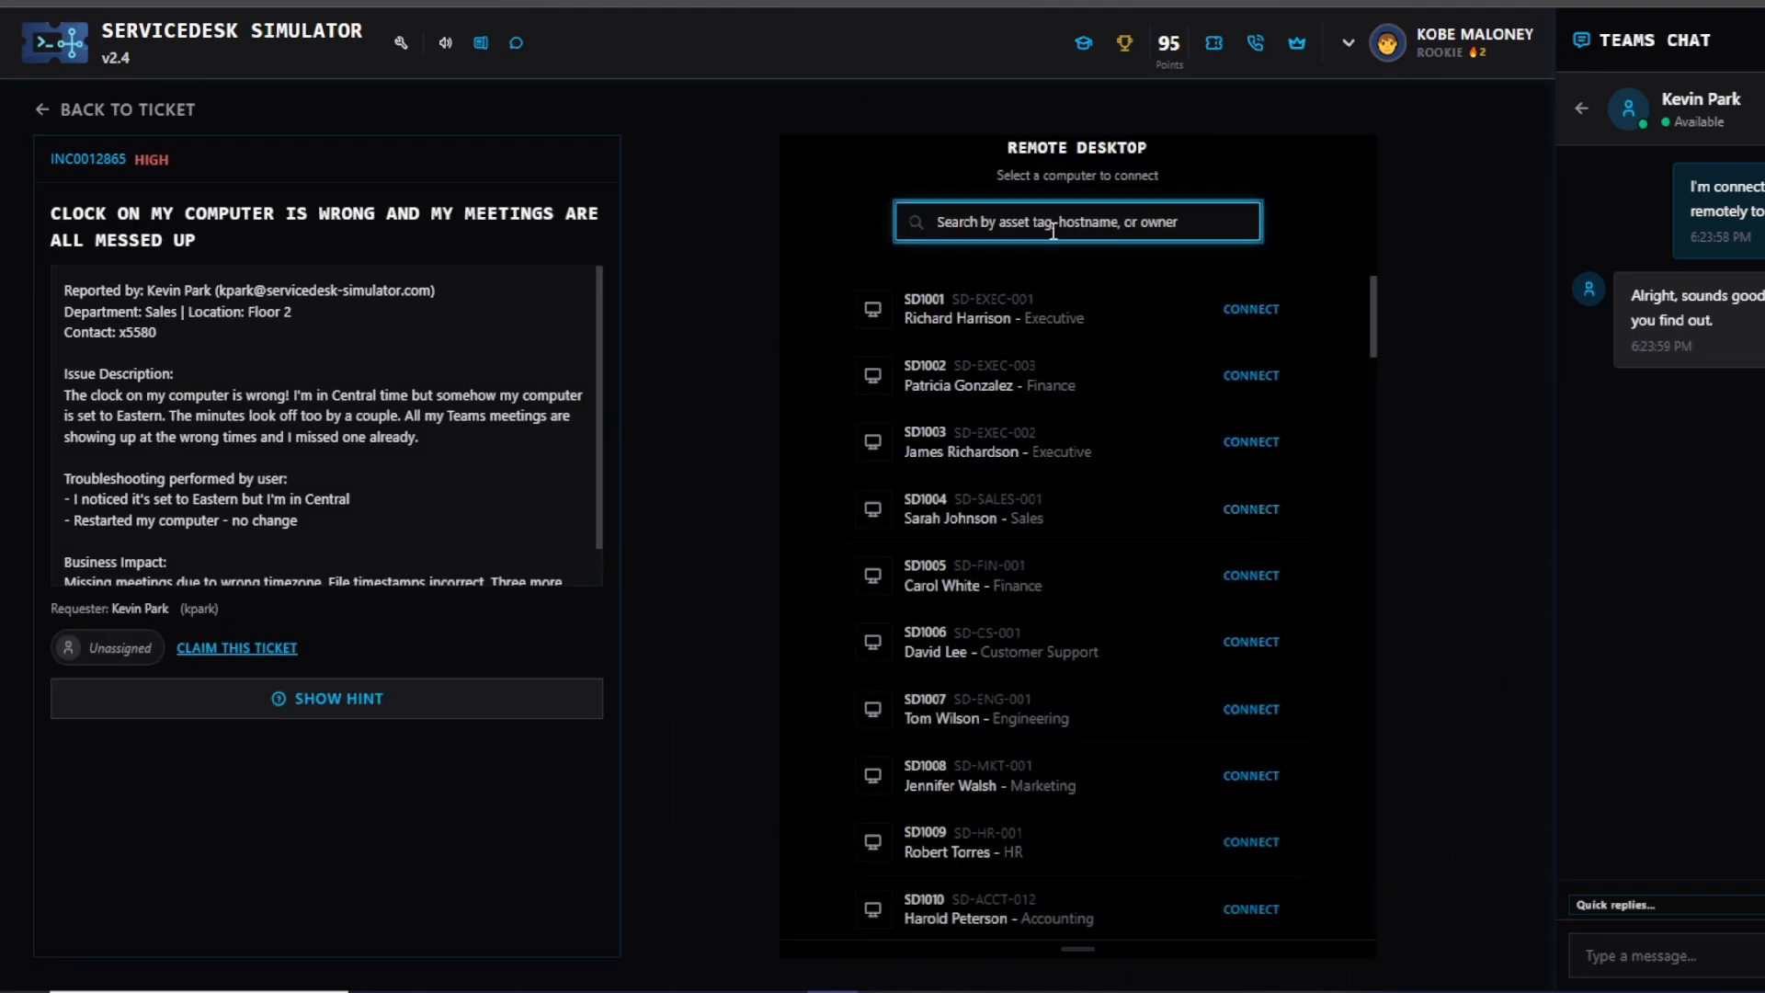
{"action": "type", "text": "park"}
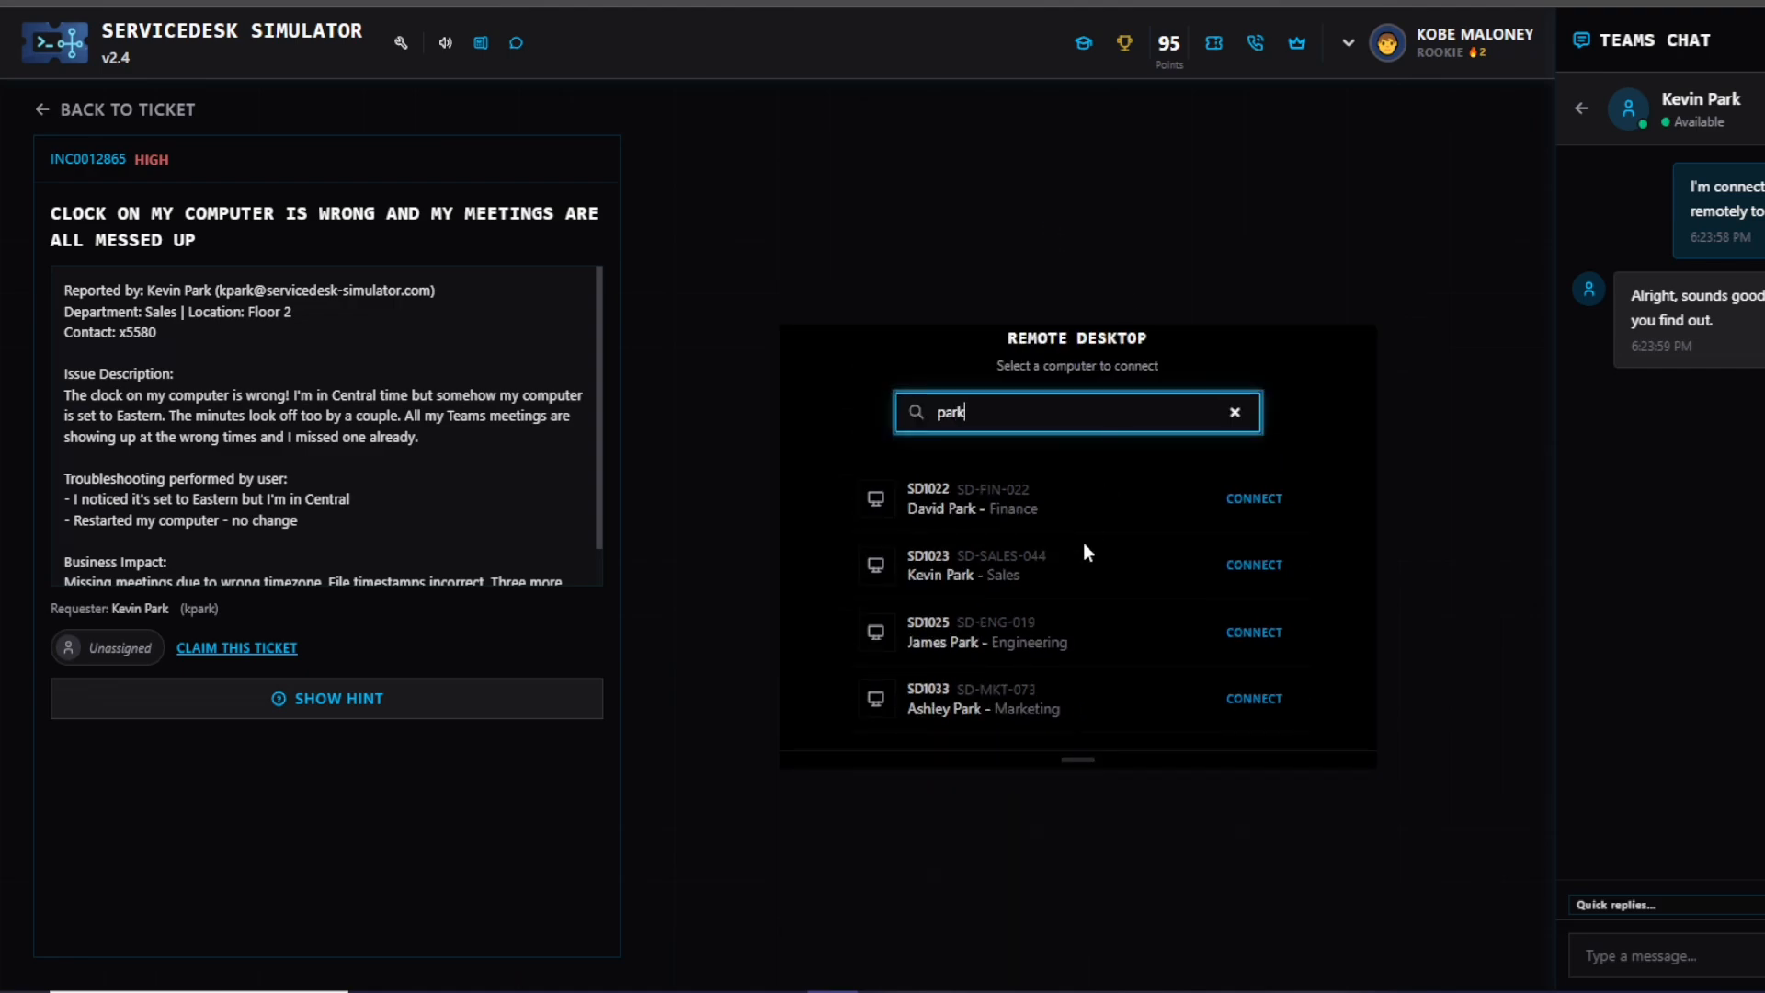
{"action": "left_click", "coordinate": [1254, 564]}
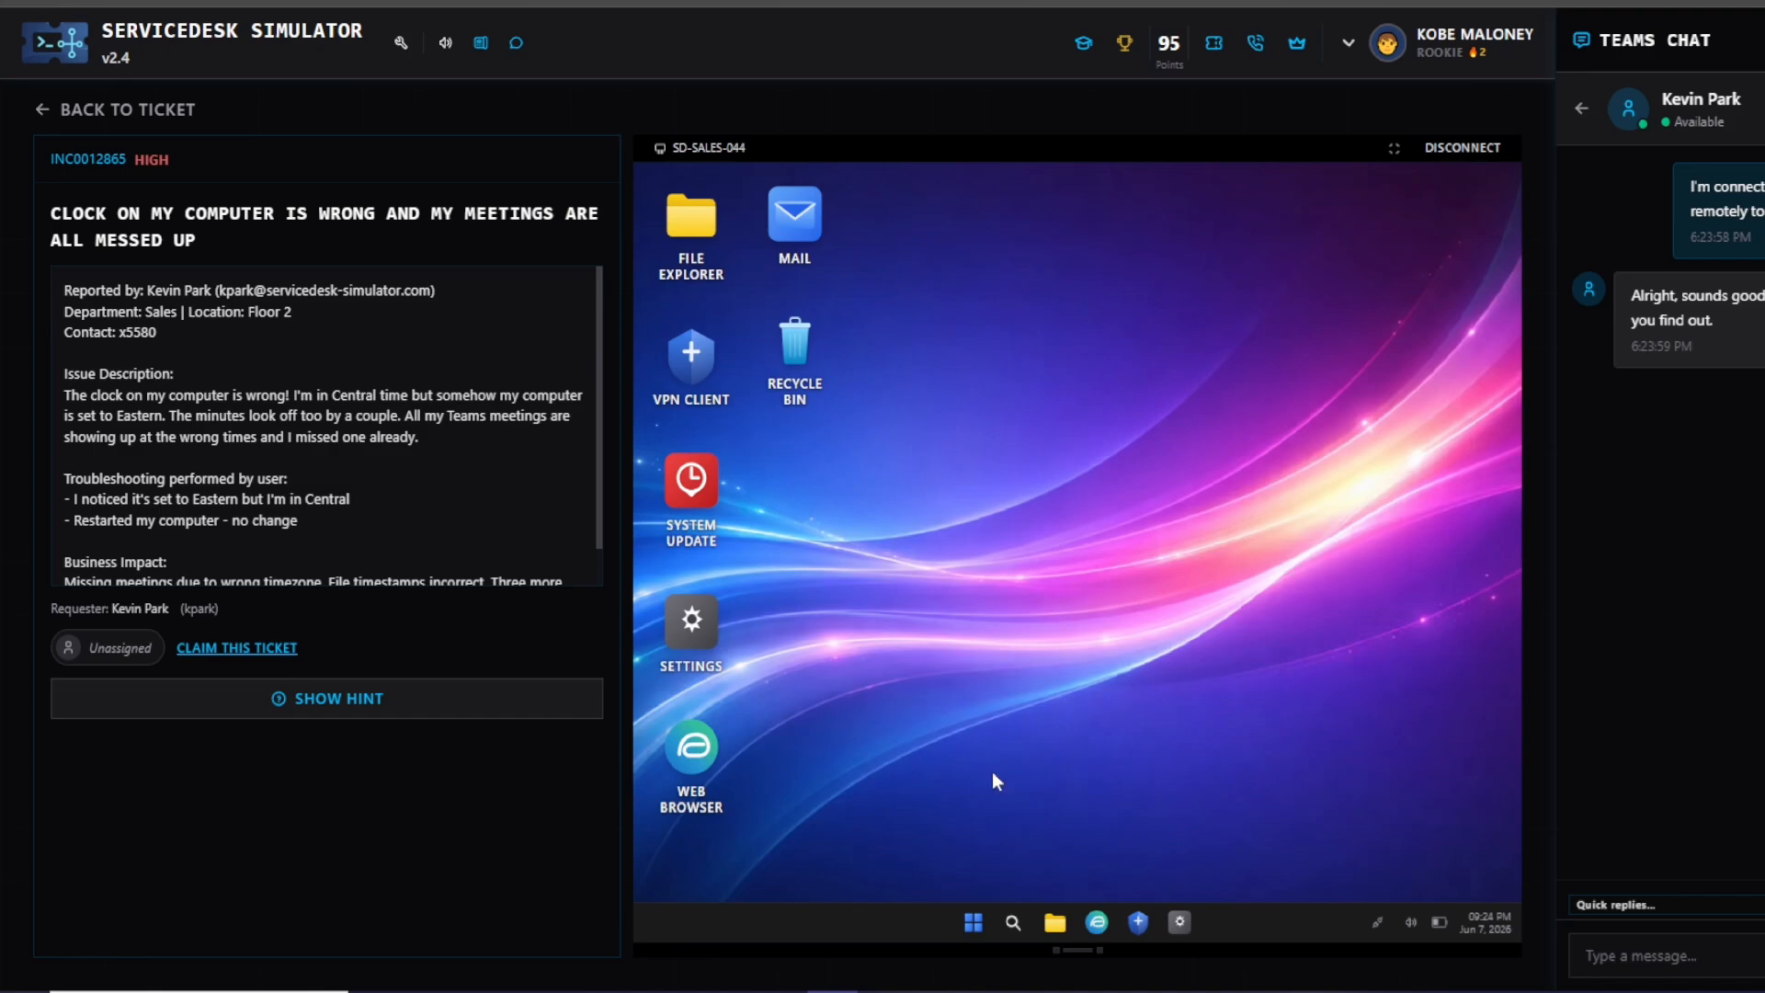
- Set the remote computer's time zone to (UTC-06:00) Central Time (US & Canada) in its clock settings
{"action": "double_click", "coordinate": [696, 620]}
{"action": "left_click", "coordinate": [805, 453]}
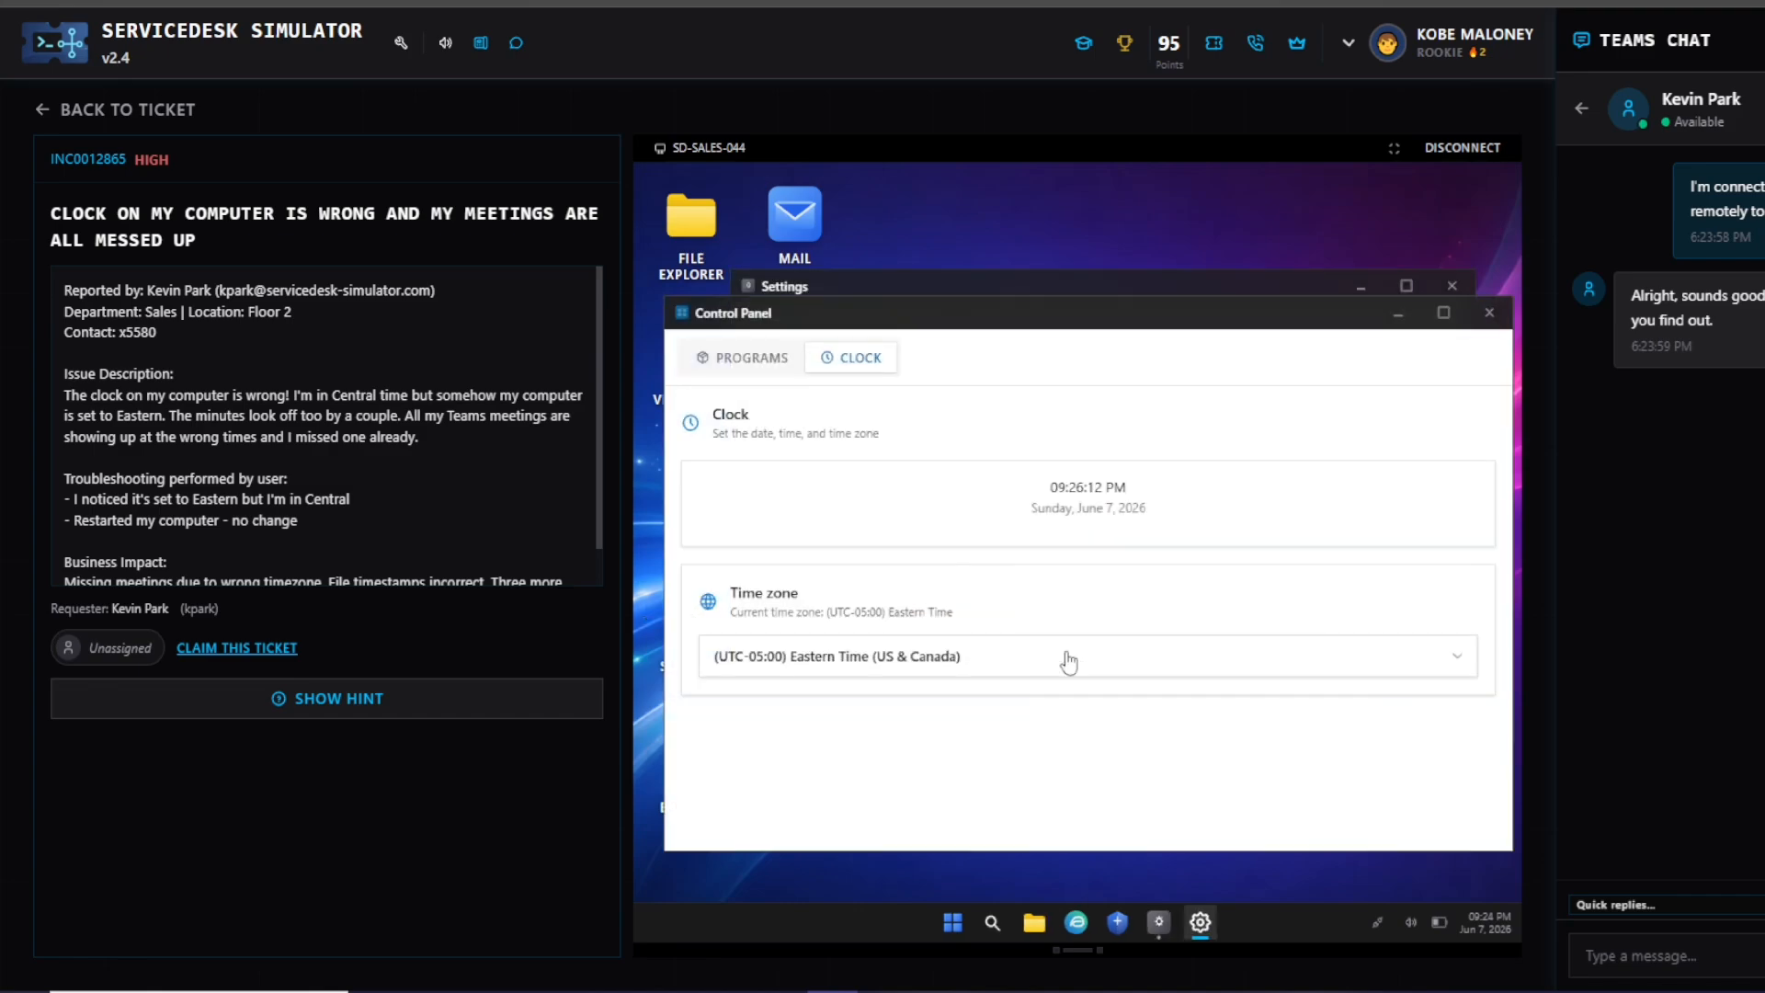
{"action": "left_click", "coordinate": [962, 669]}
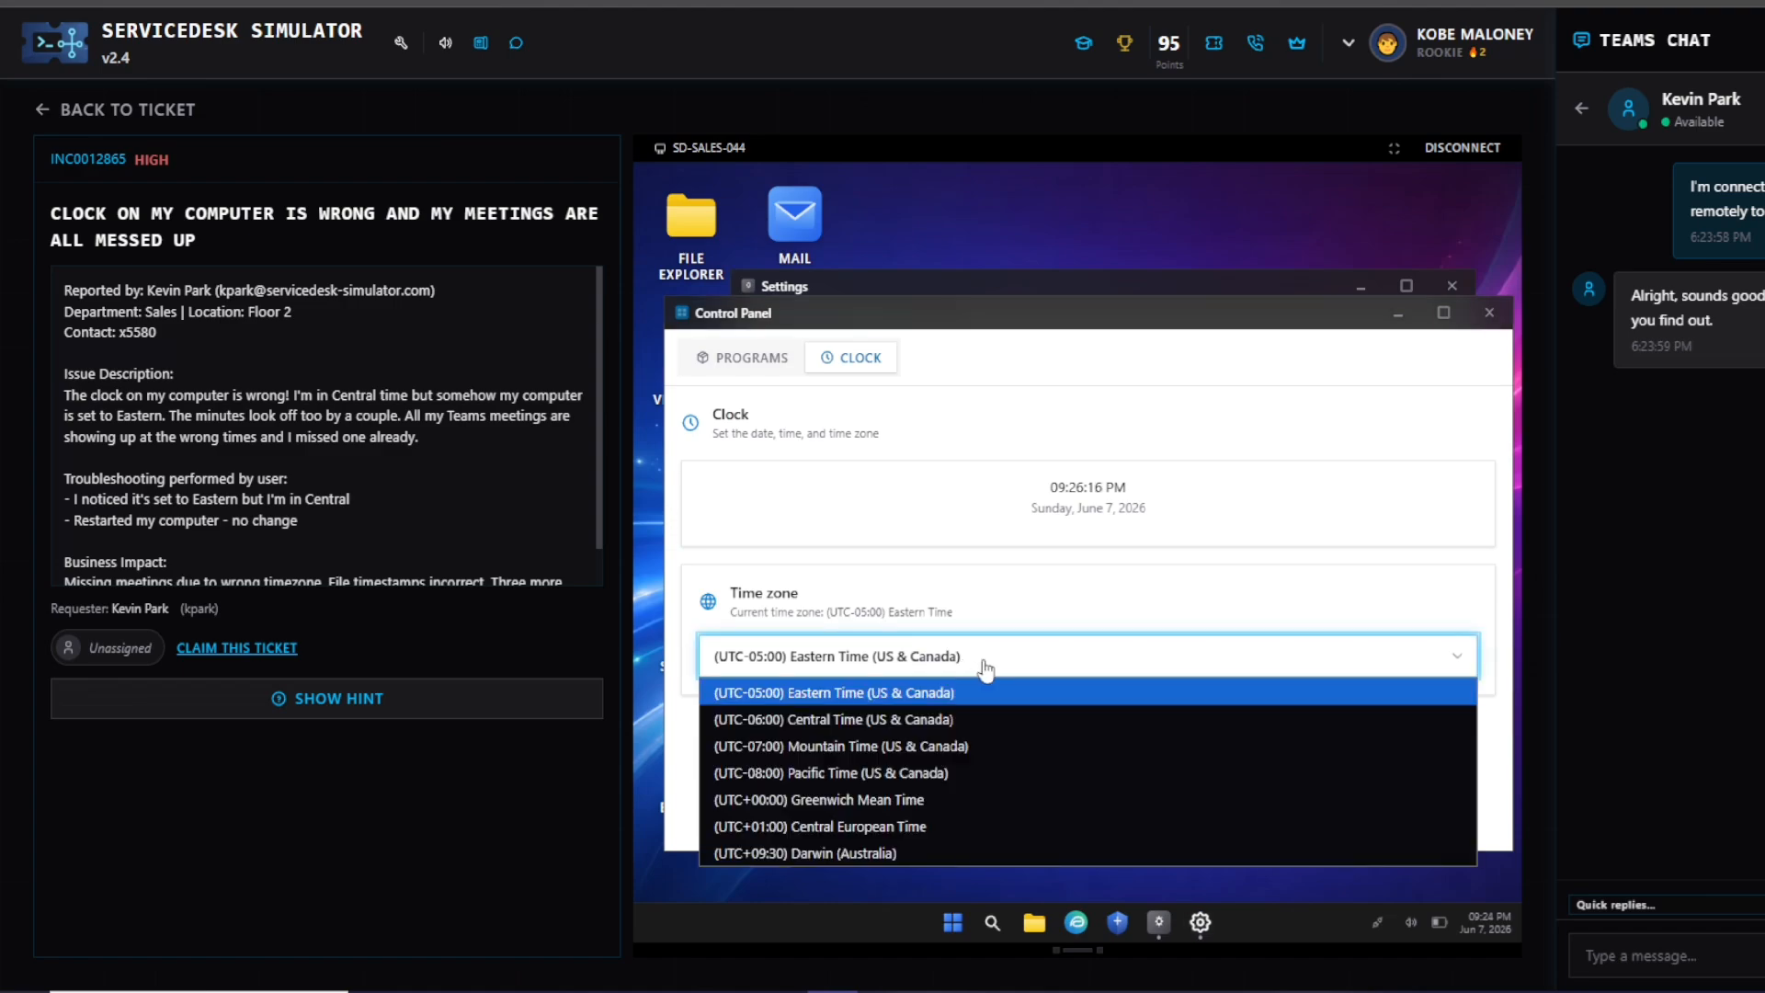
{"action": "left_click", "coordinate": [999, 723]}
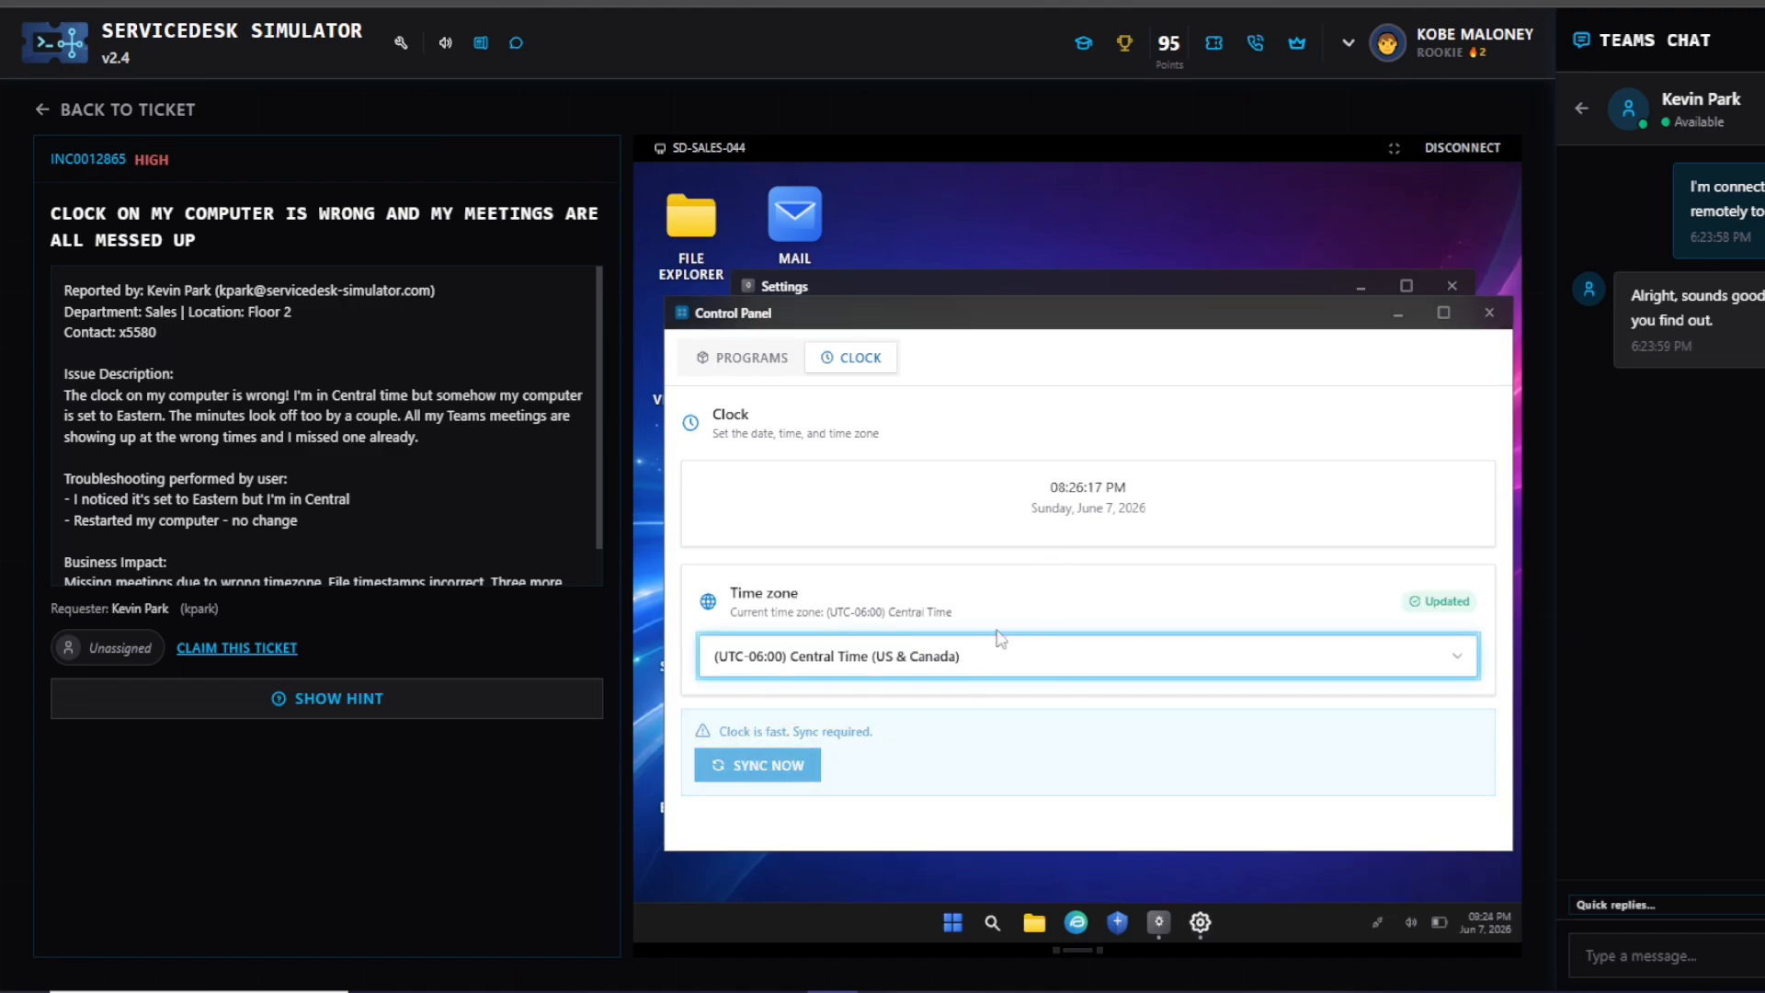
- Synchronize the clock on SD-SALES-044, close its clock and system settings windows, and disconnect the remote session
{"action": "left_click", "coordinate": [782, 775]}
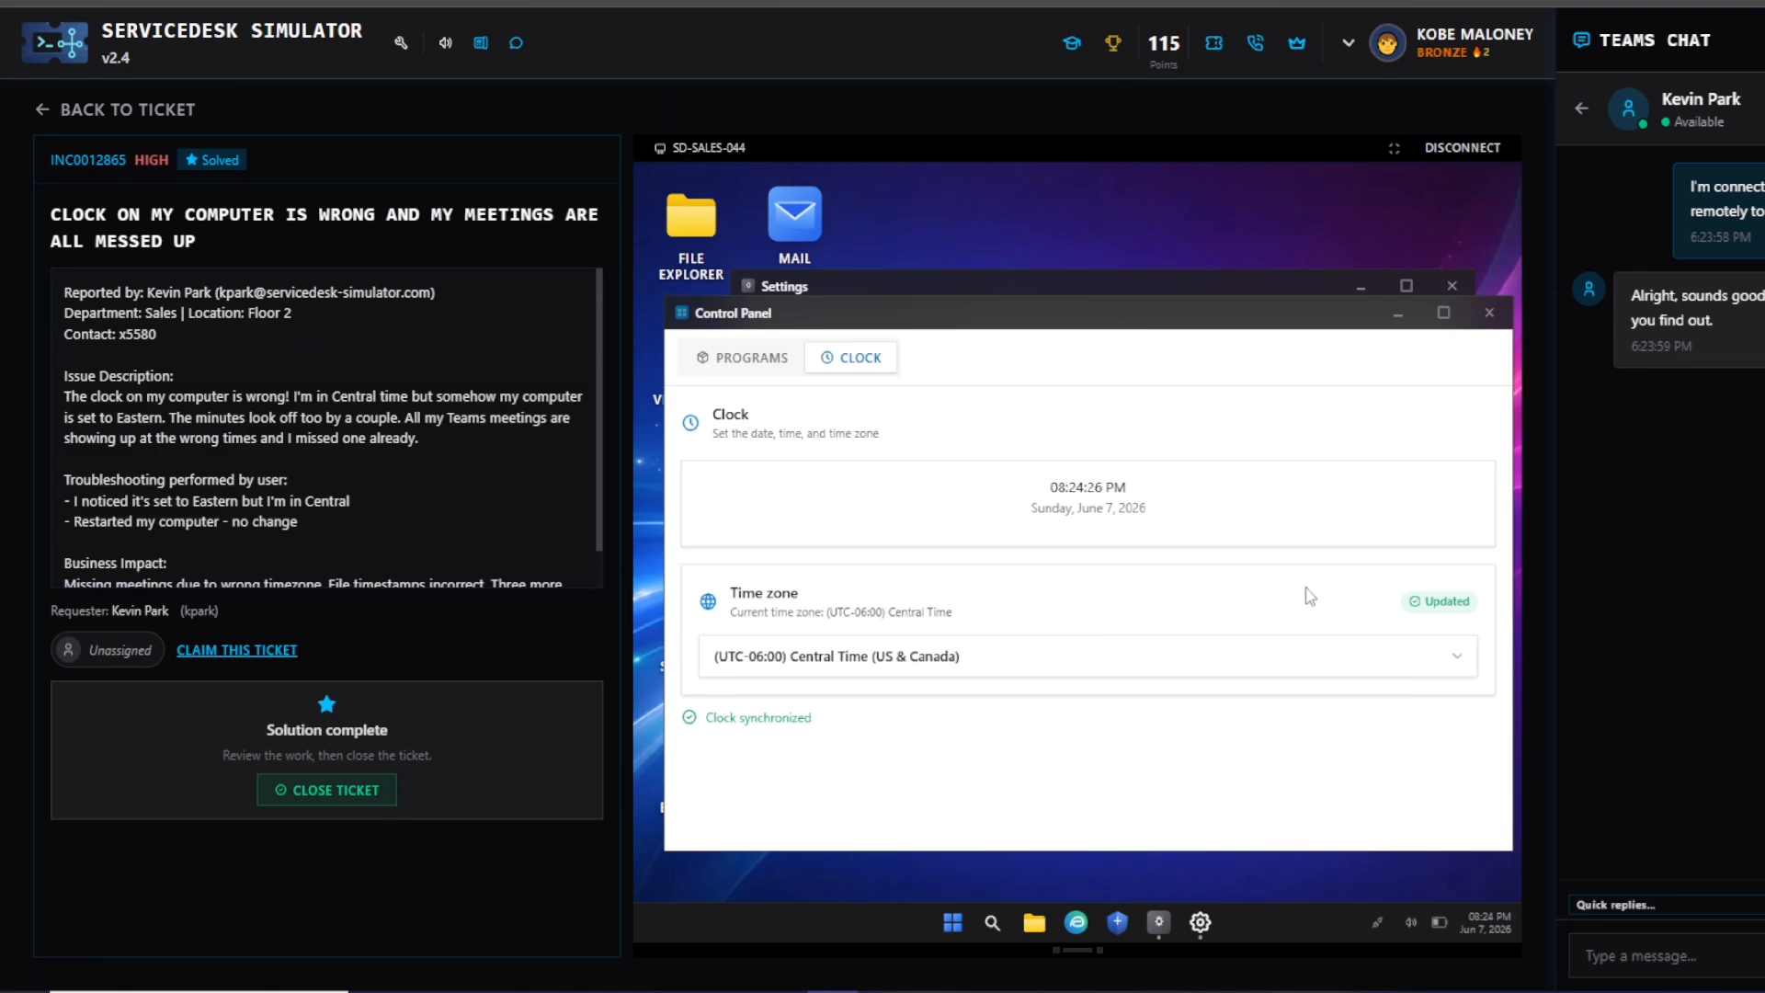
{"action": "left_click", "coordinate": [1490, 313]}
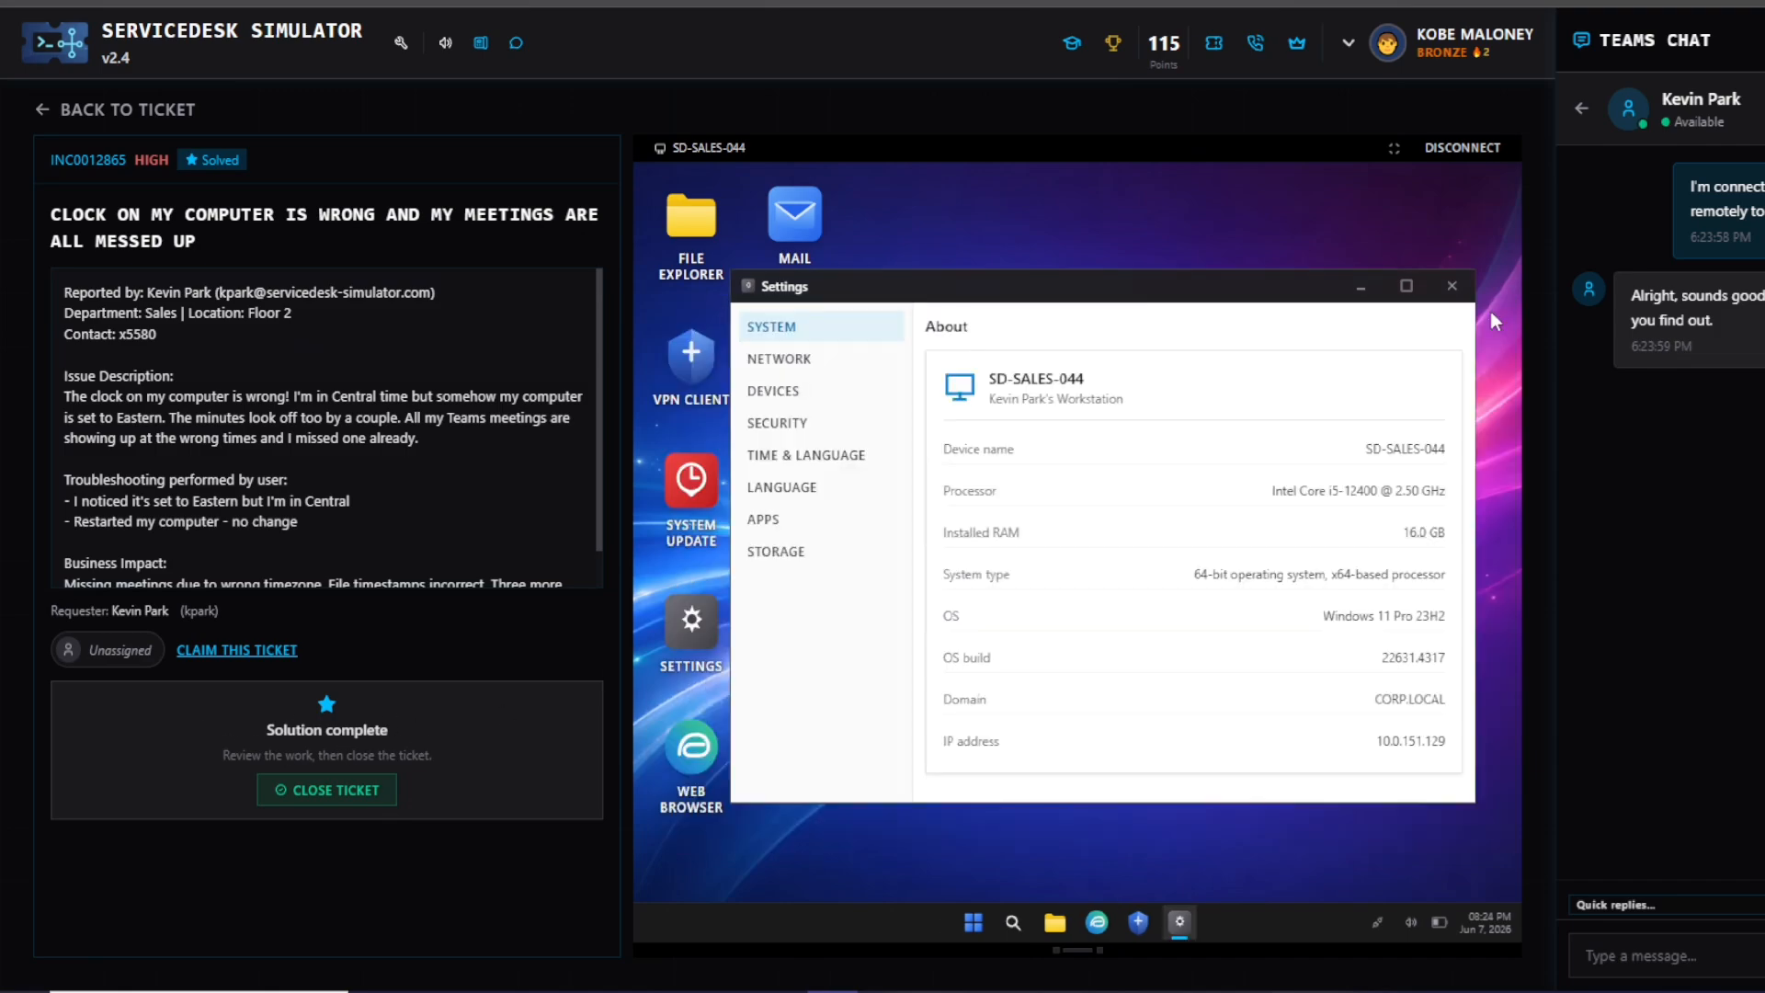
{"action": "left_click", "coordinate": [1453, 286]}
{"action": "left_click", "coordinate": [1467, 149]}
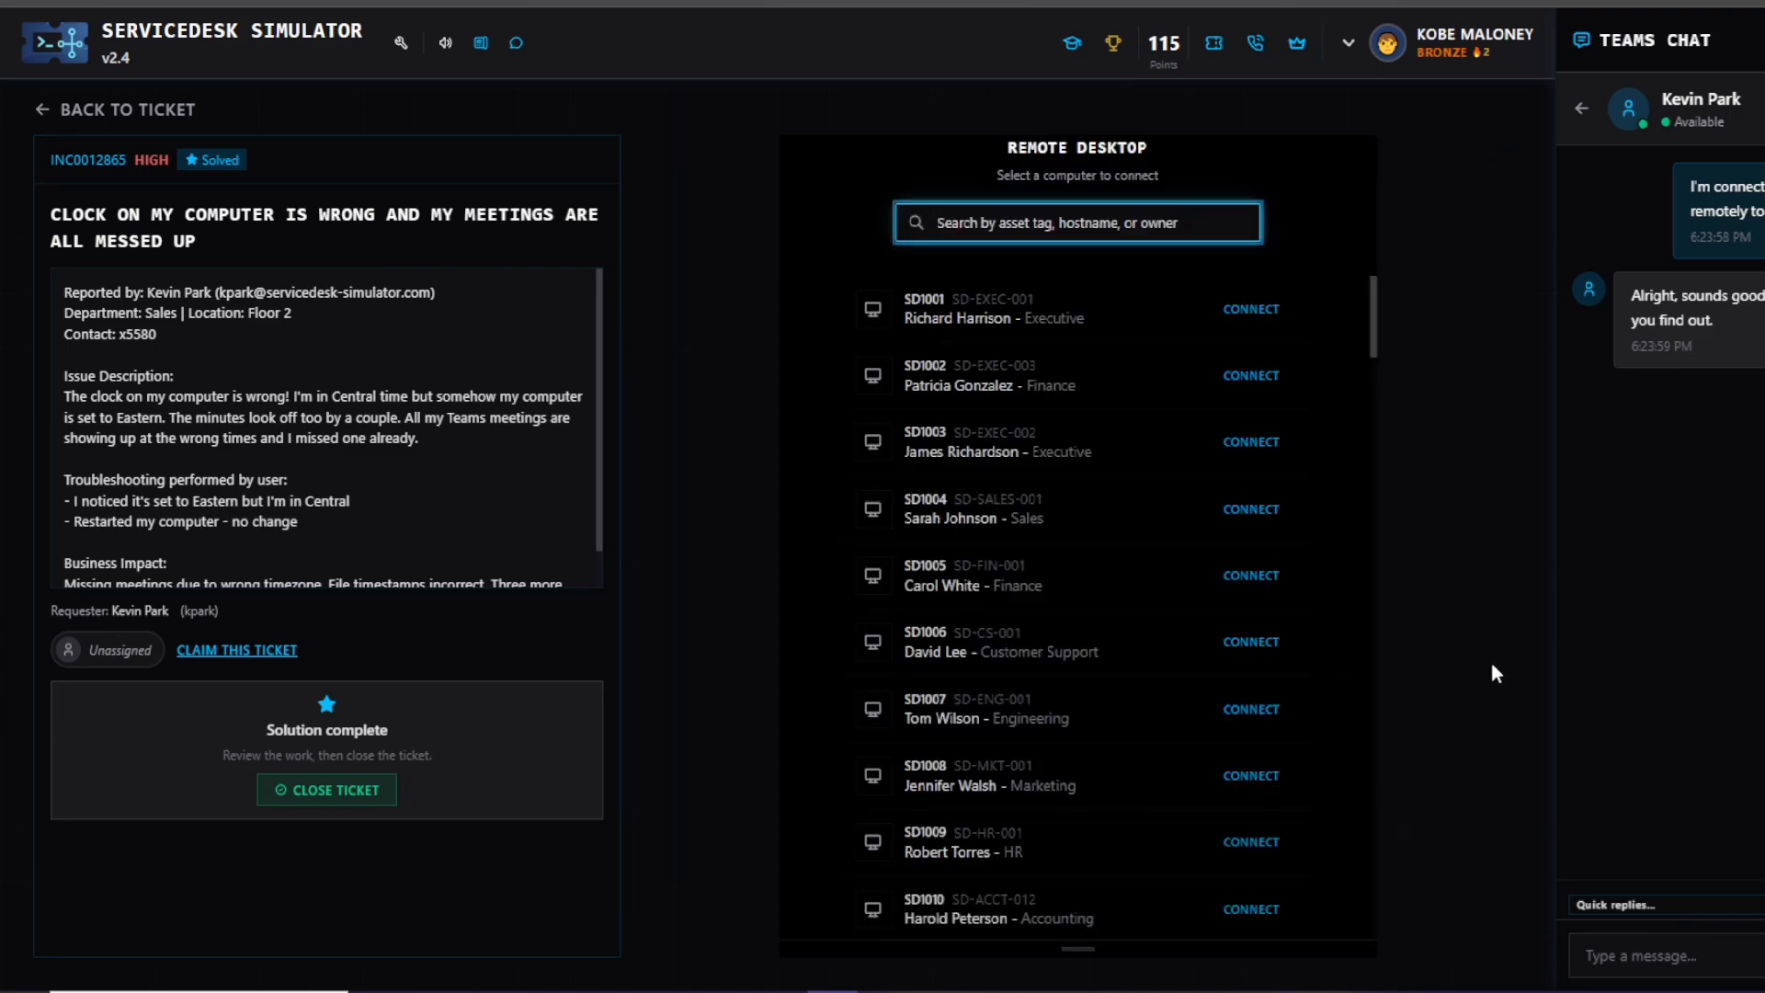
- Ask the requester in chat whether there is anything else to help with, using the ready-made reply, and close the chat
{"action": "left_click", "coordinate": [1619, 905]}
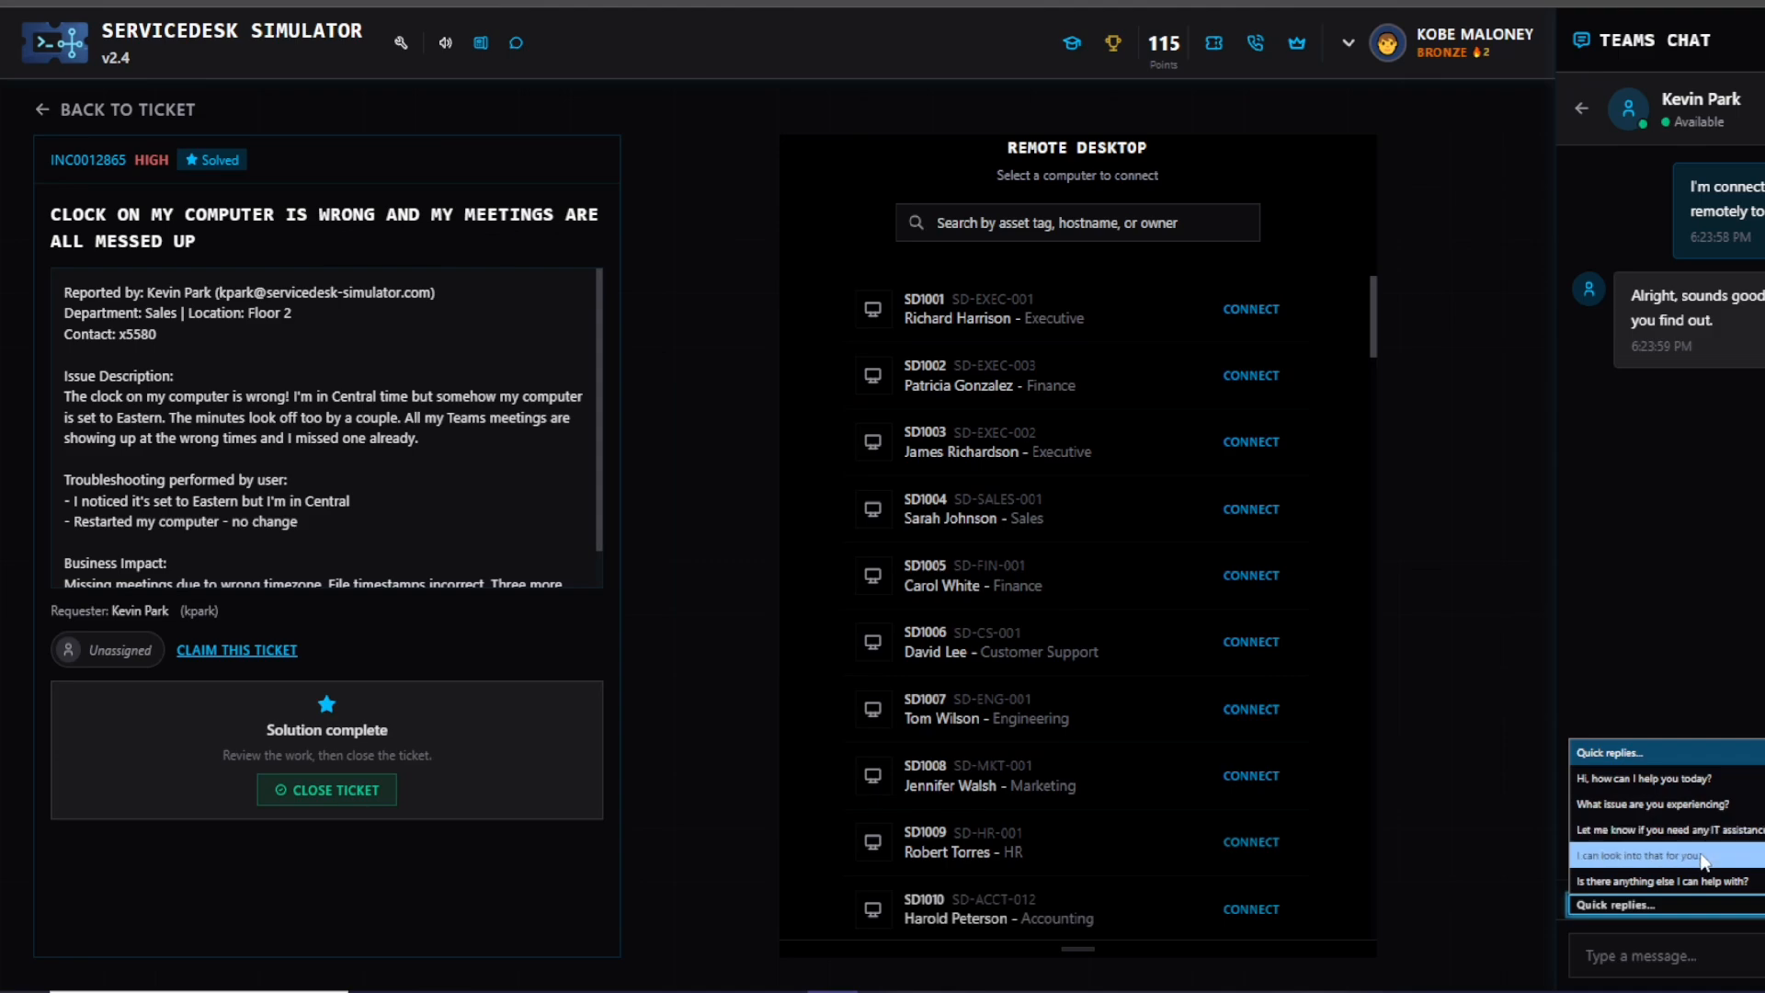
{"action": "left_click", "coordinate": [1707, 884]}
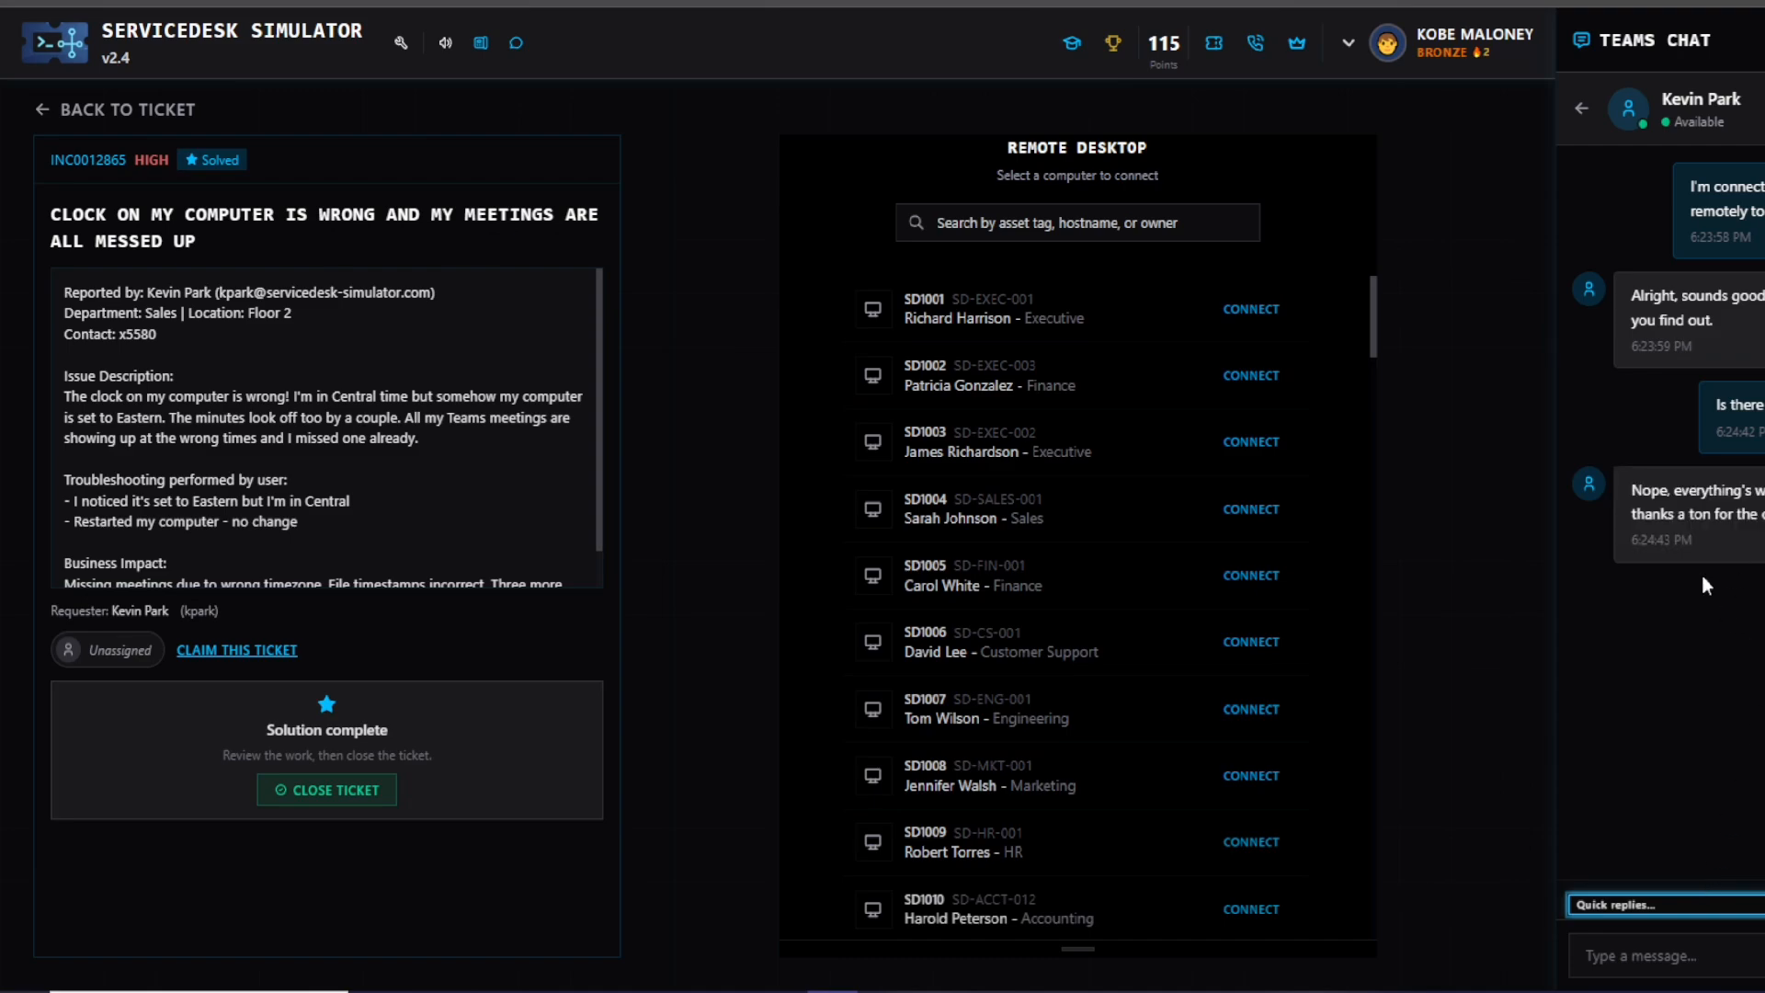
{"action": "left_click", "coordinate": [1582, 110]}
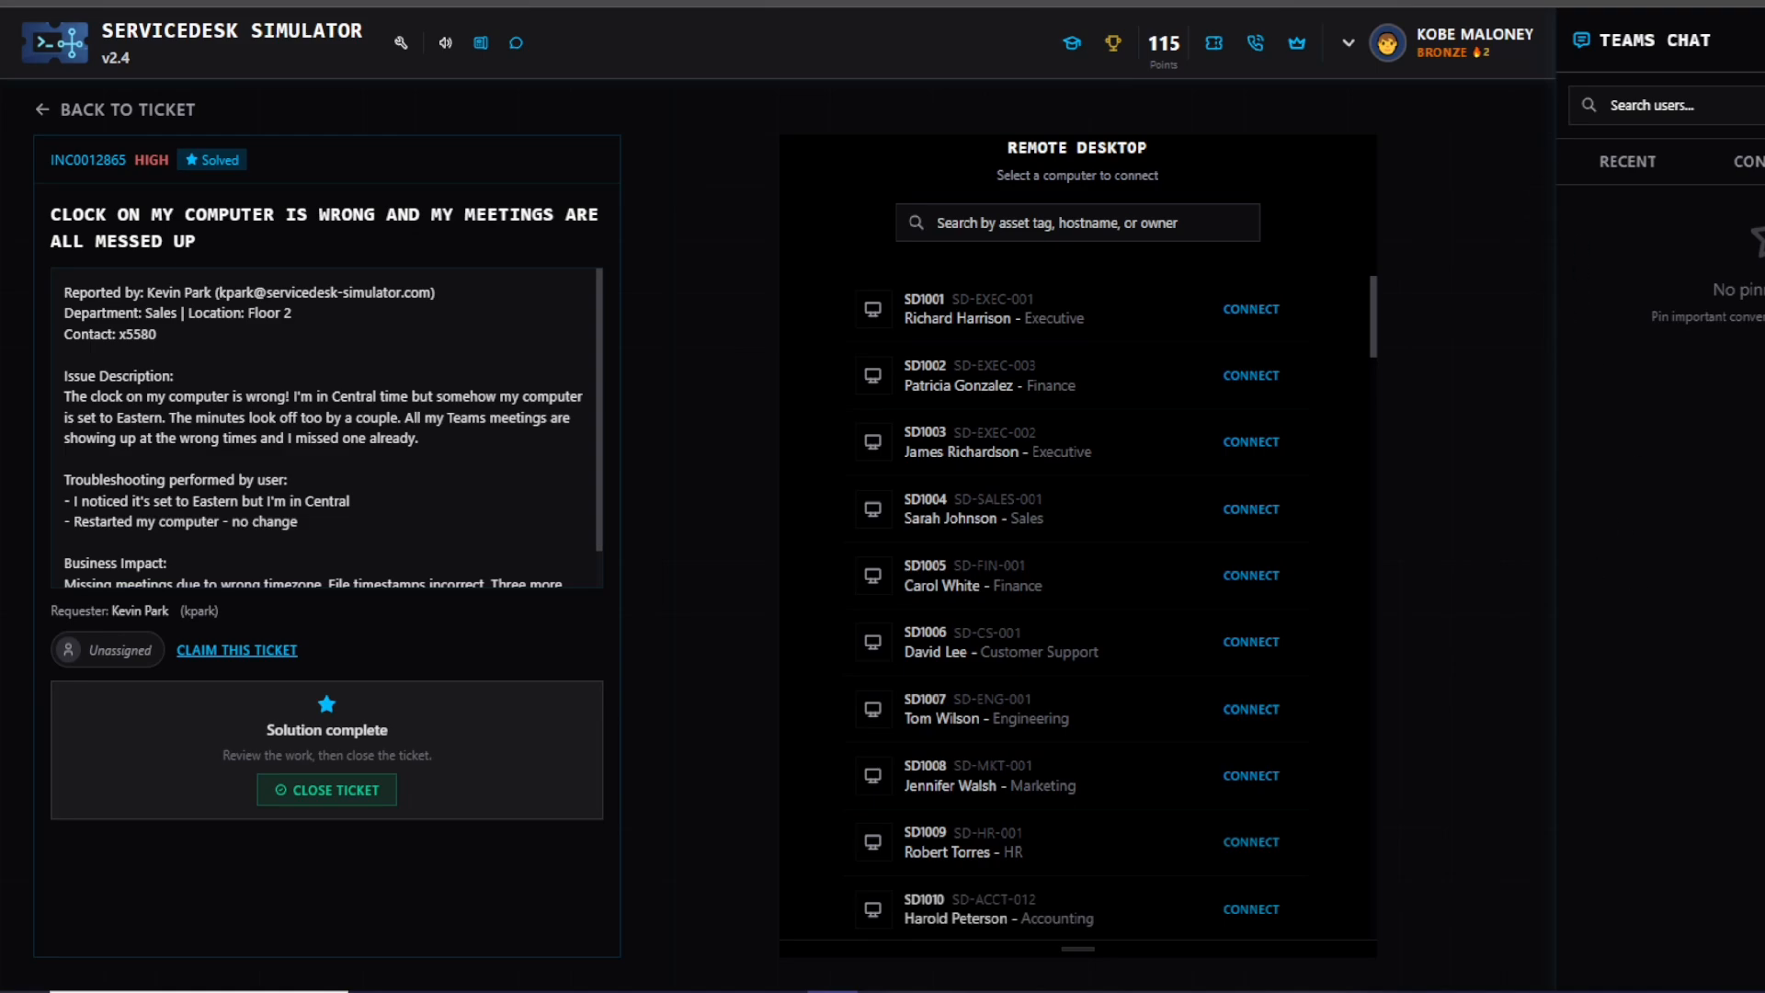
{"action": "left_click", "coordinate": [1764, 41]}
- Close the clock ticket with notes describing the remote time zone fix, ending that the client "was able to continue their meetings on time."
{"action": "left_click", "coordinate": [421, 762]}
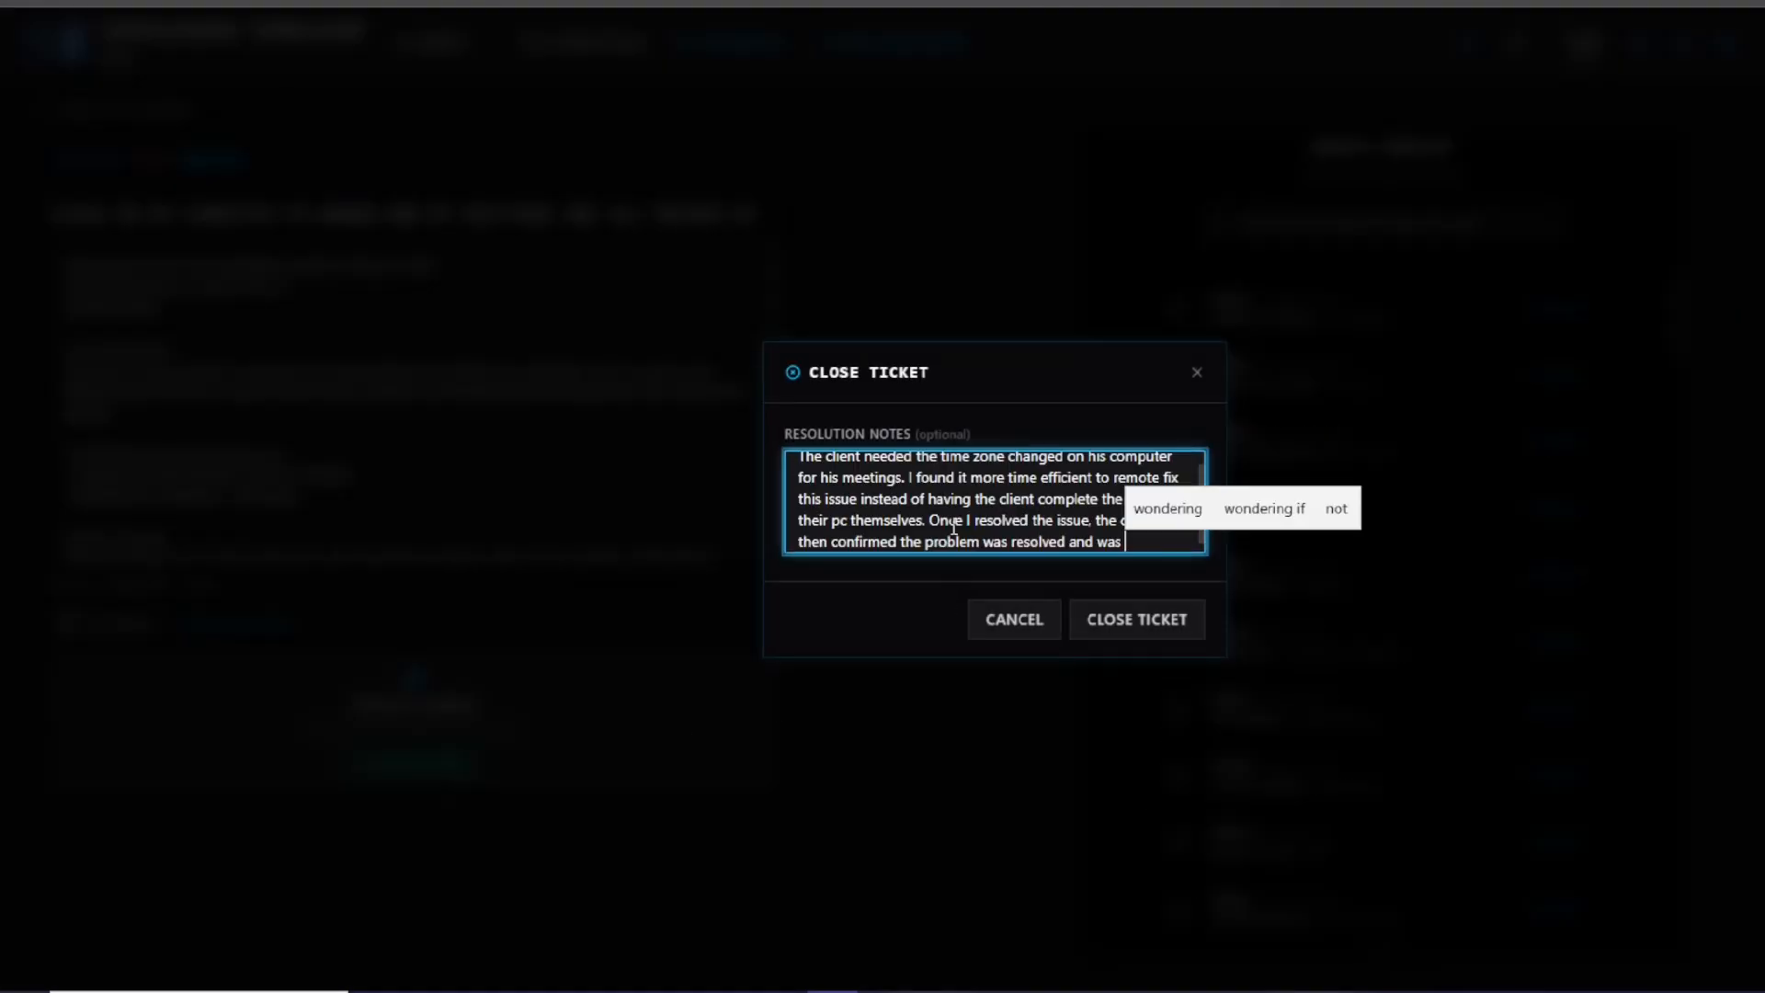
{"action": "type", "text": "ble to "}
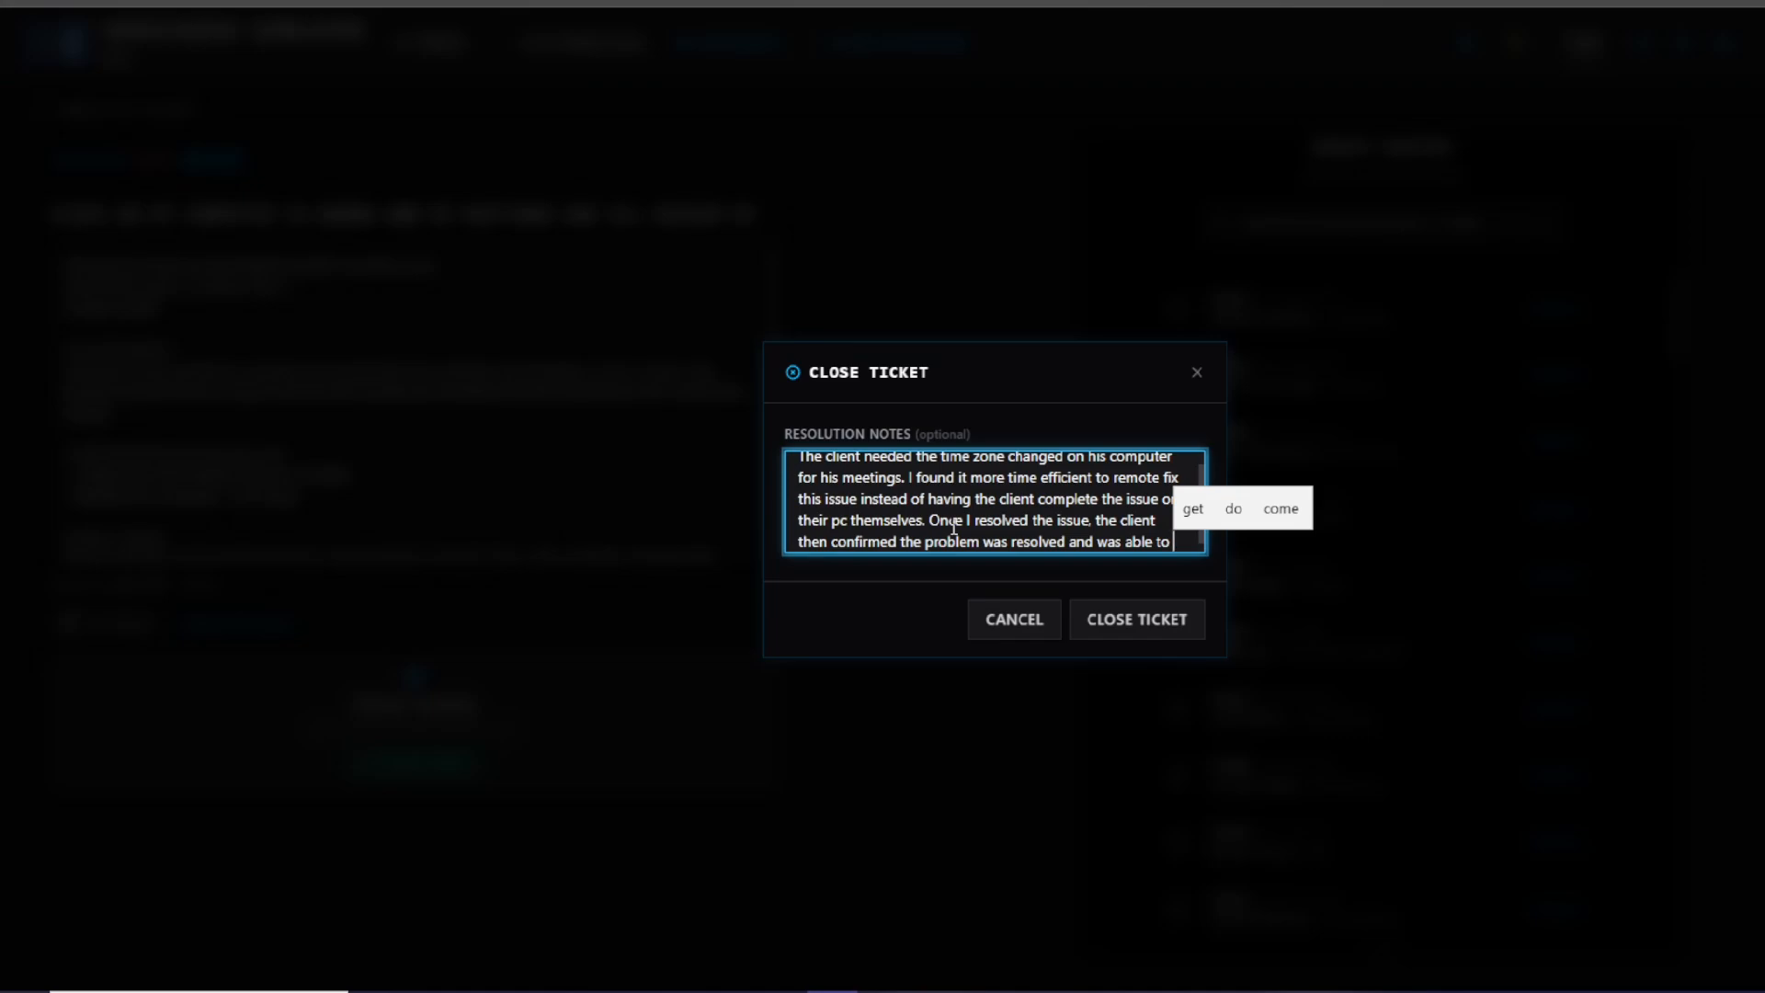
{"action": "type", "text": "con"}
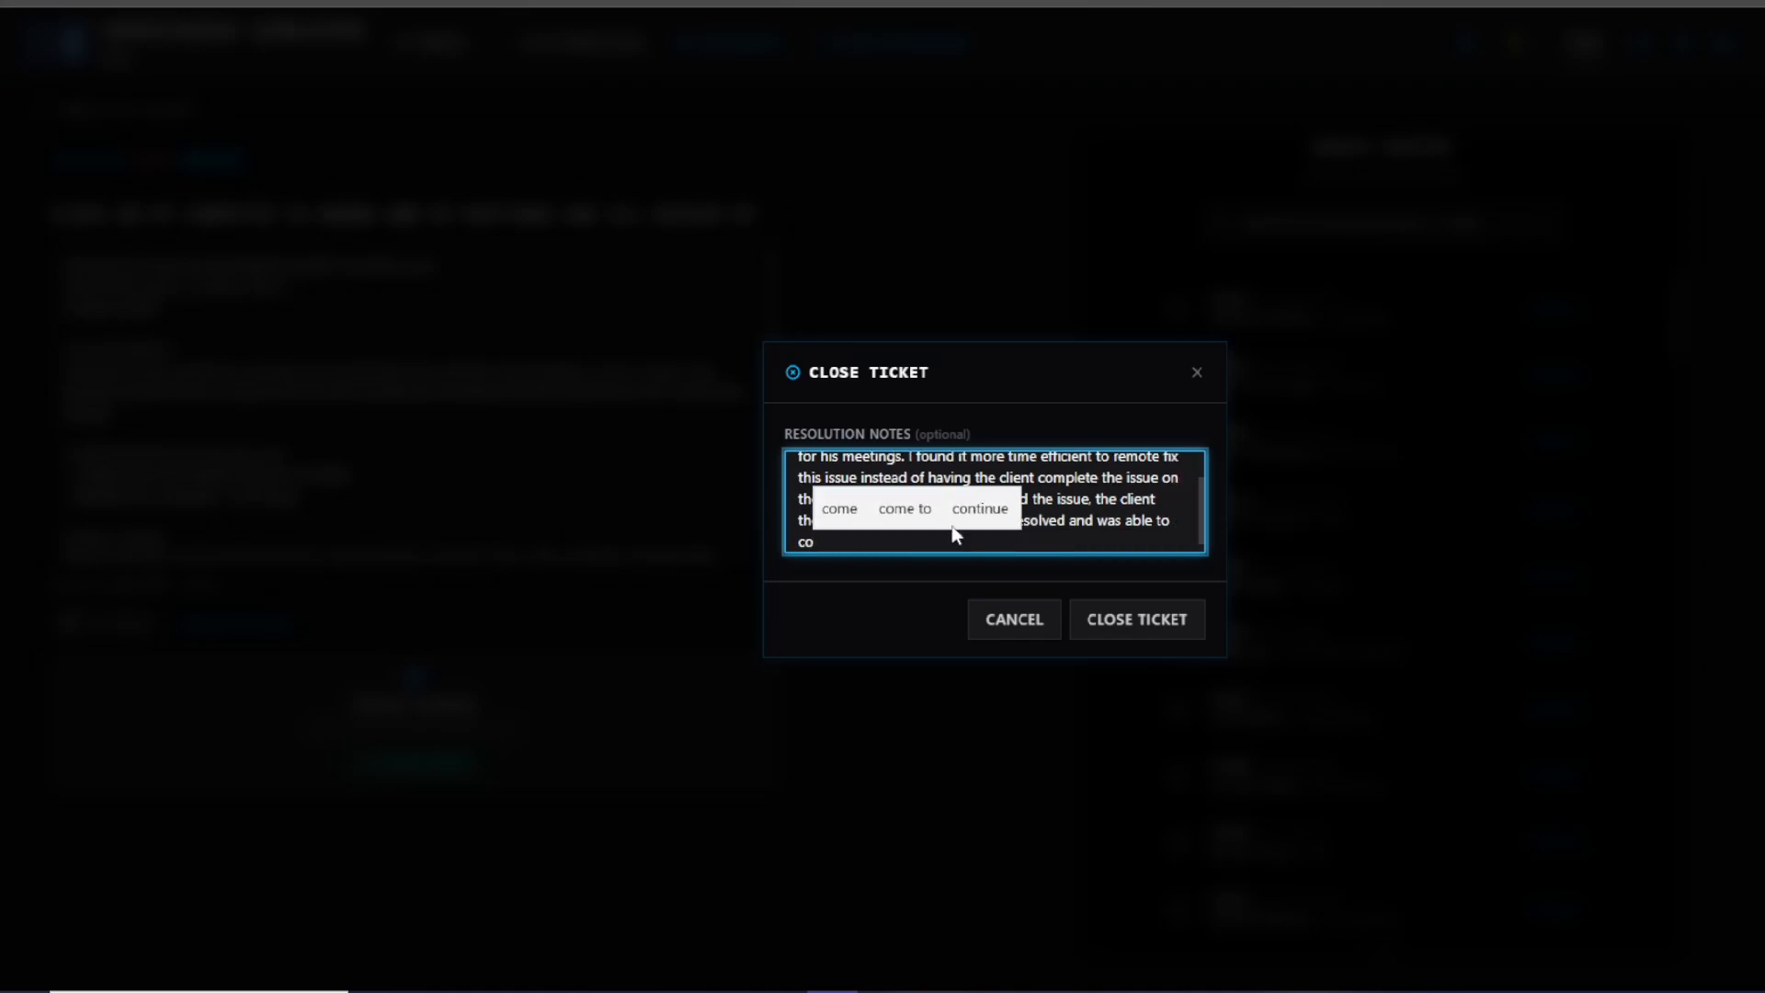
{"action": "type", "text": "t"}
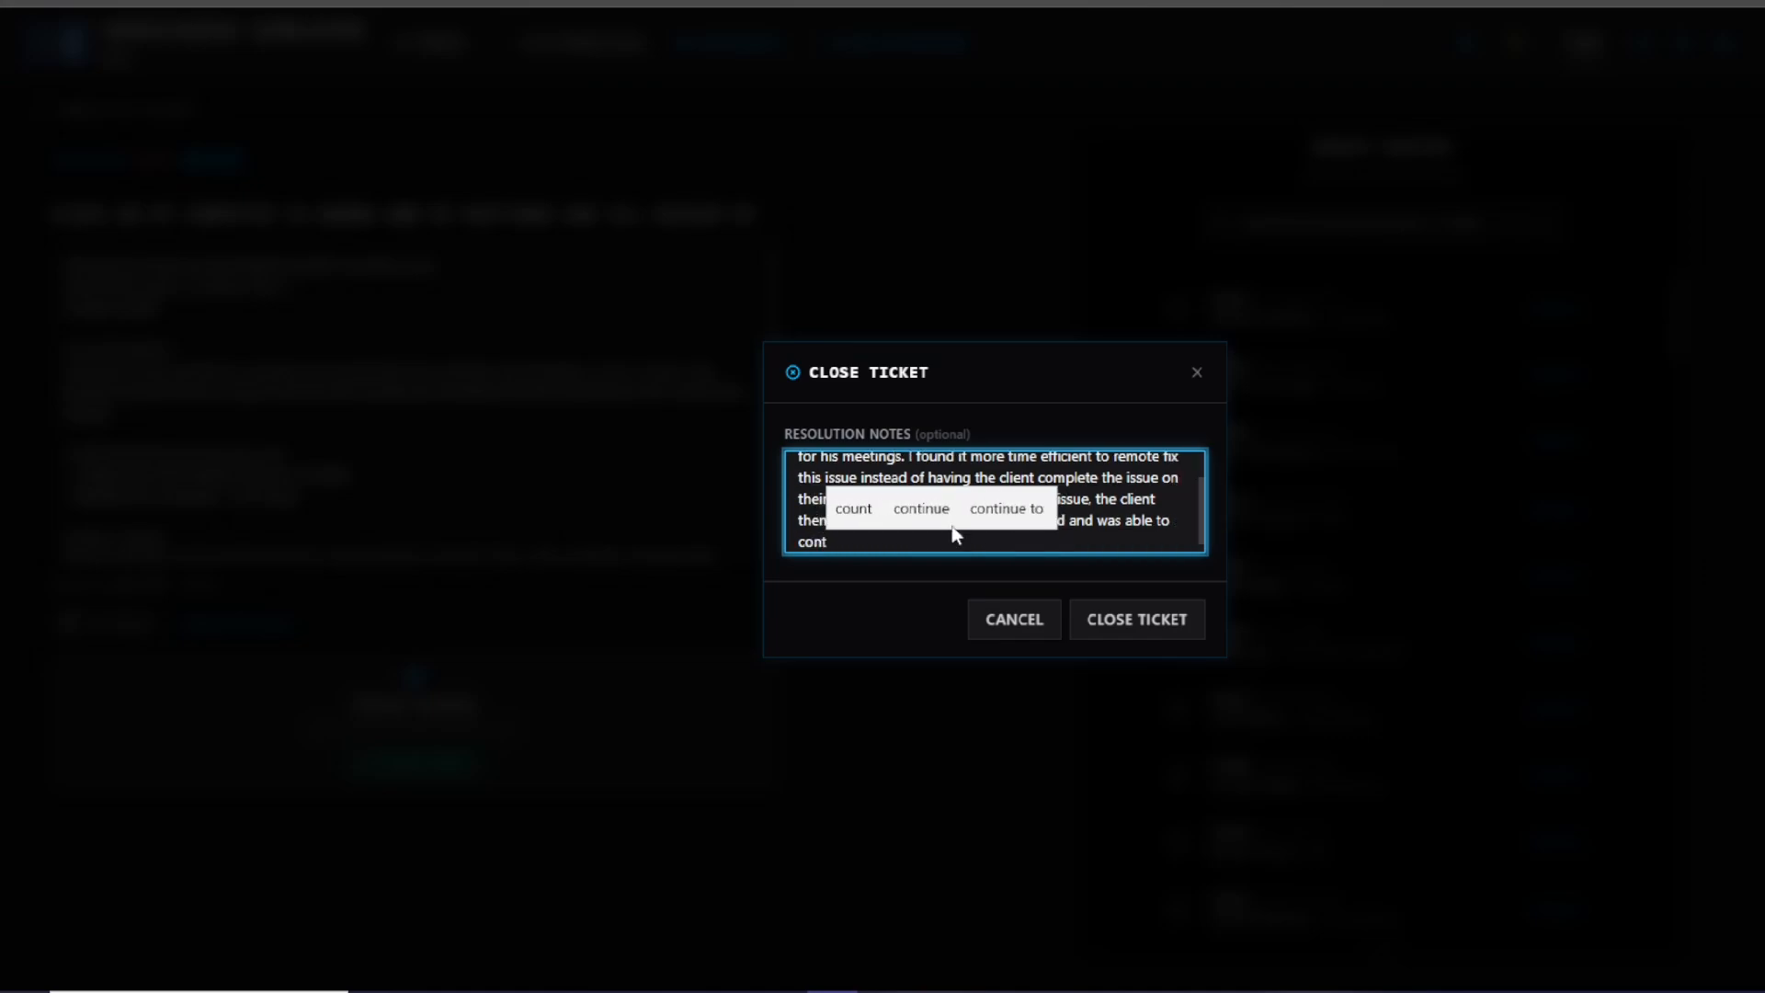
{"action": "type", "text": "inue theur"}
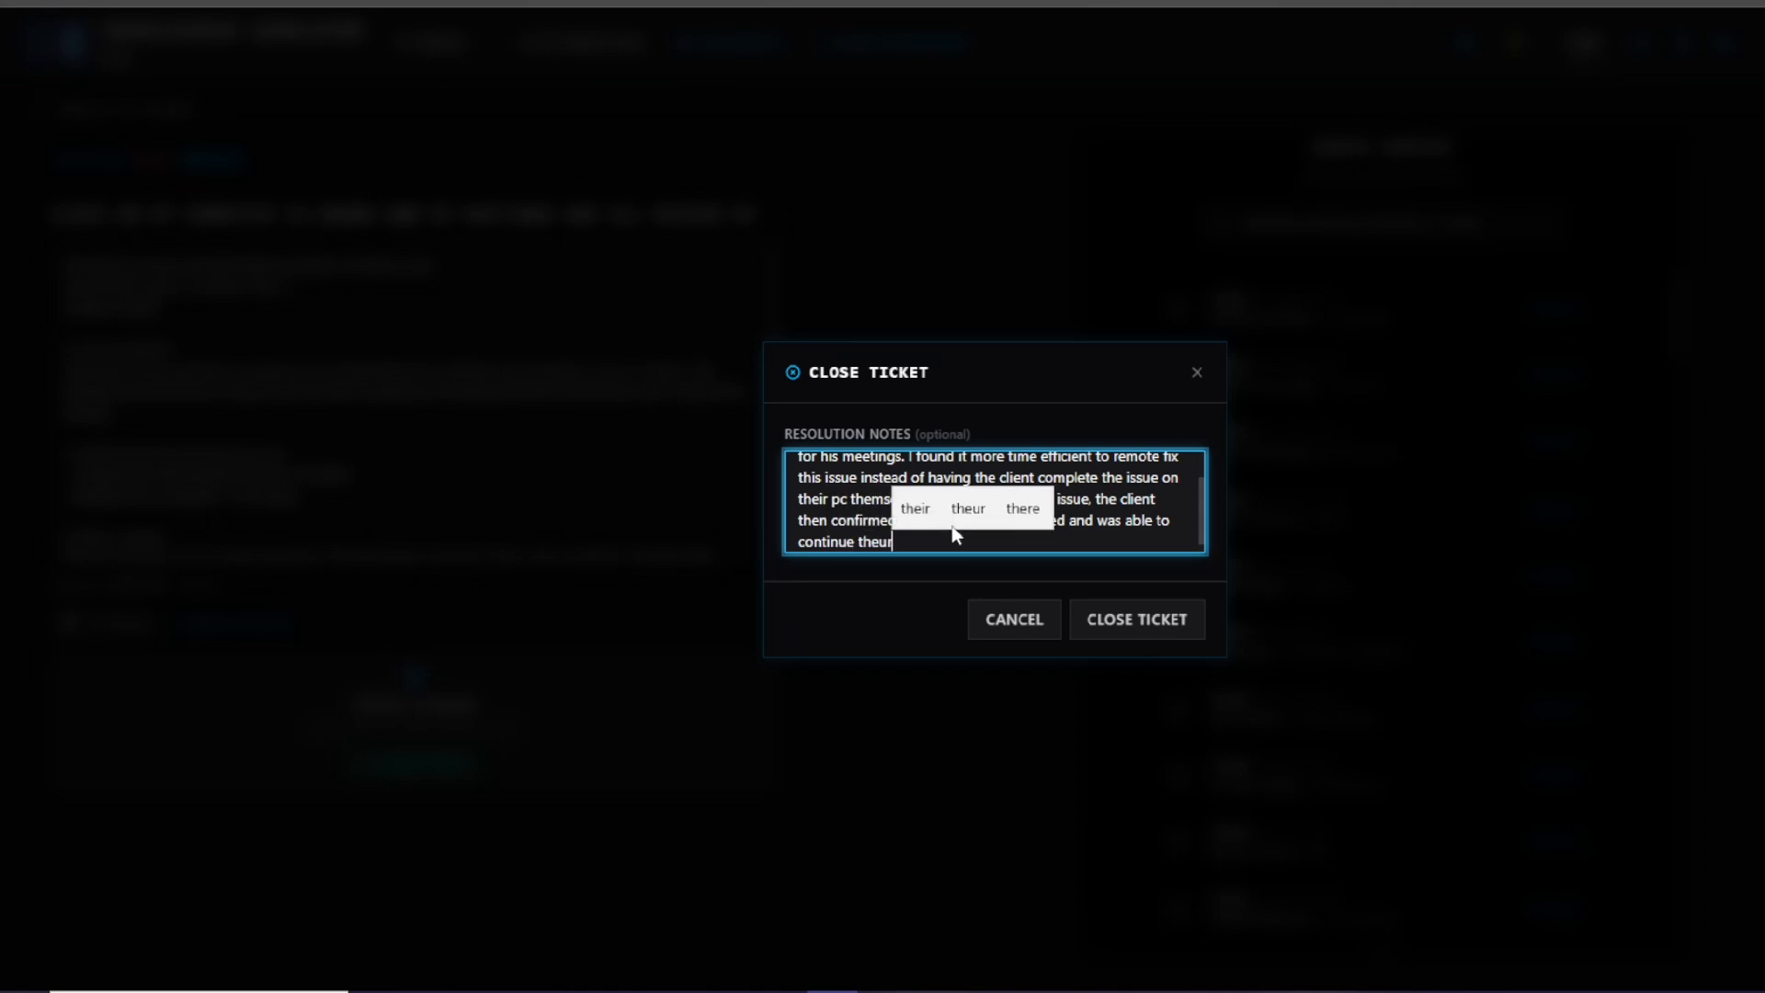
{"action": "key", "text": "BackSpace"}
{"action": "key", "text": "BackSpace"}
{"action": "type", "text": "ir meeti"}
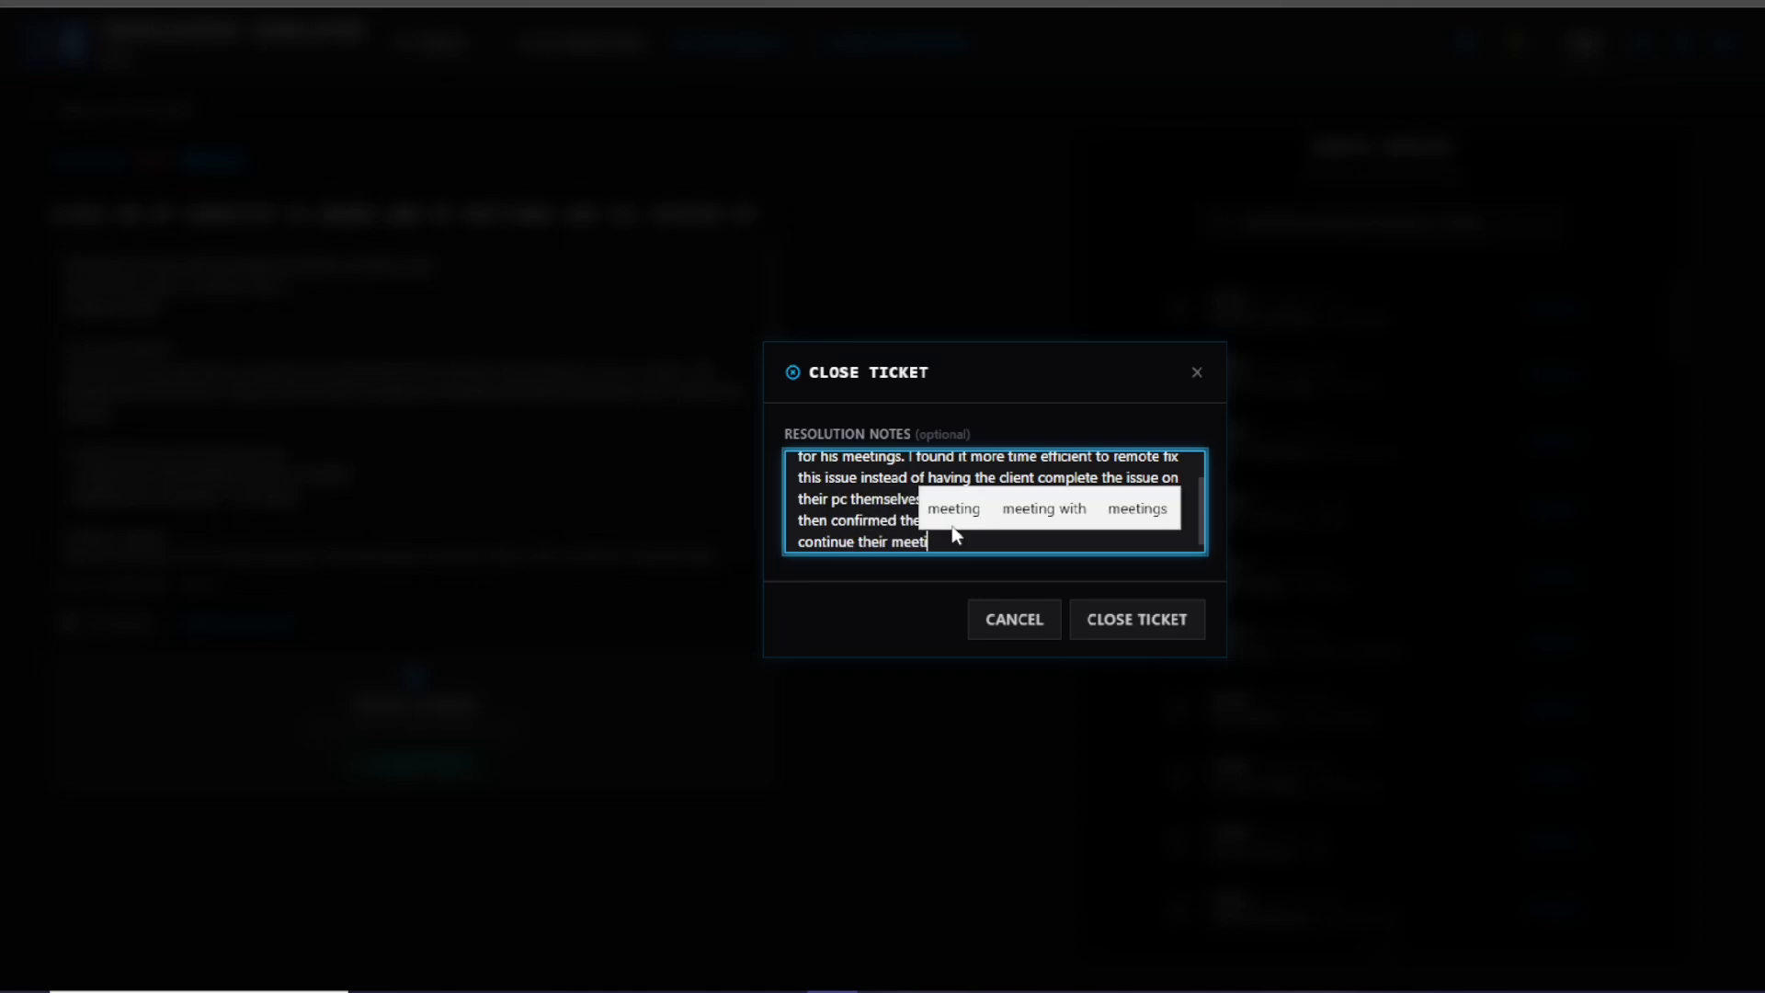
{"action": "type", "text": "ngs "}
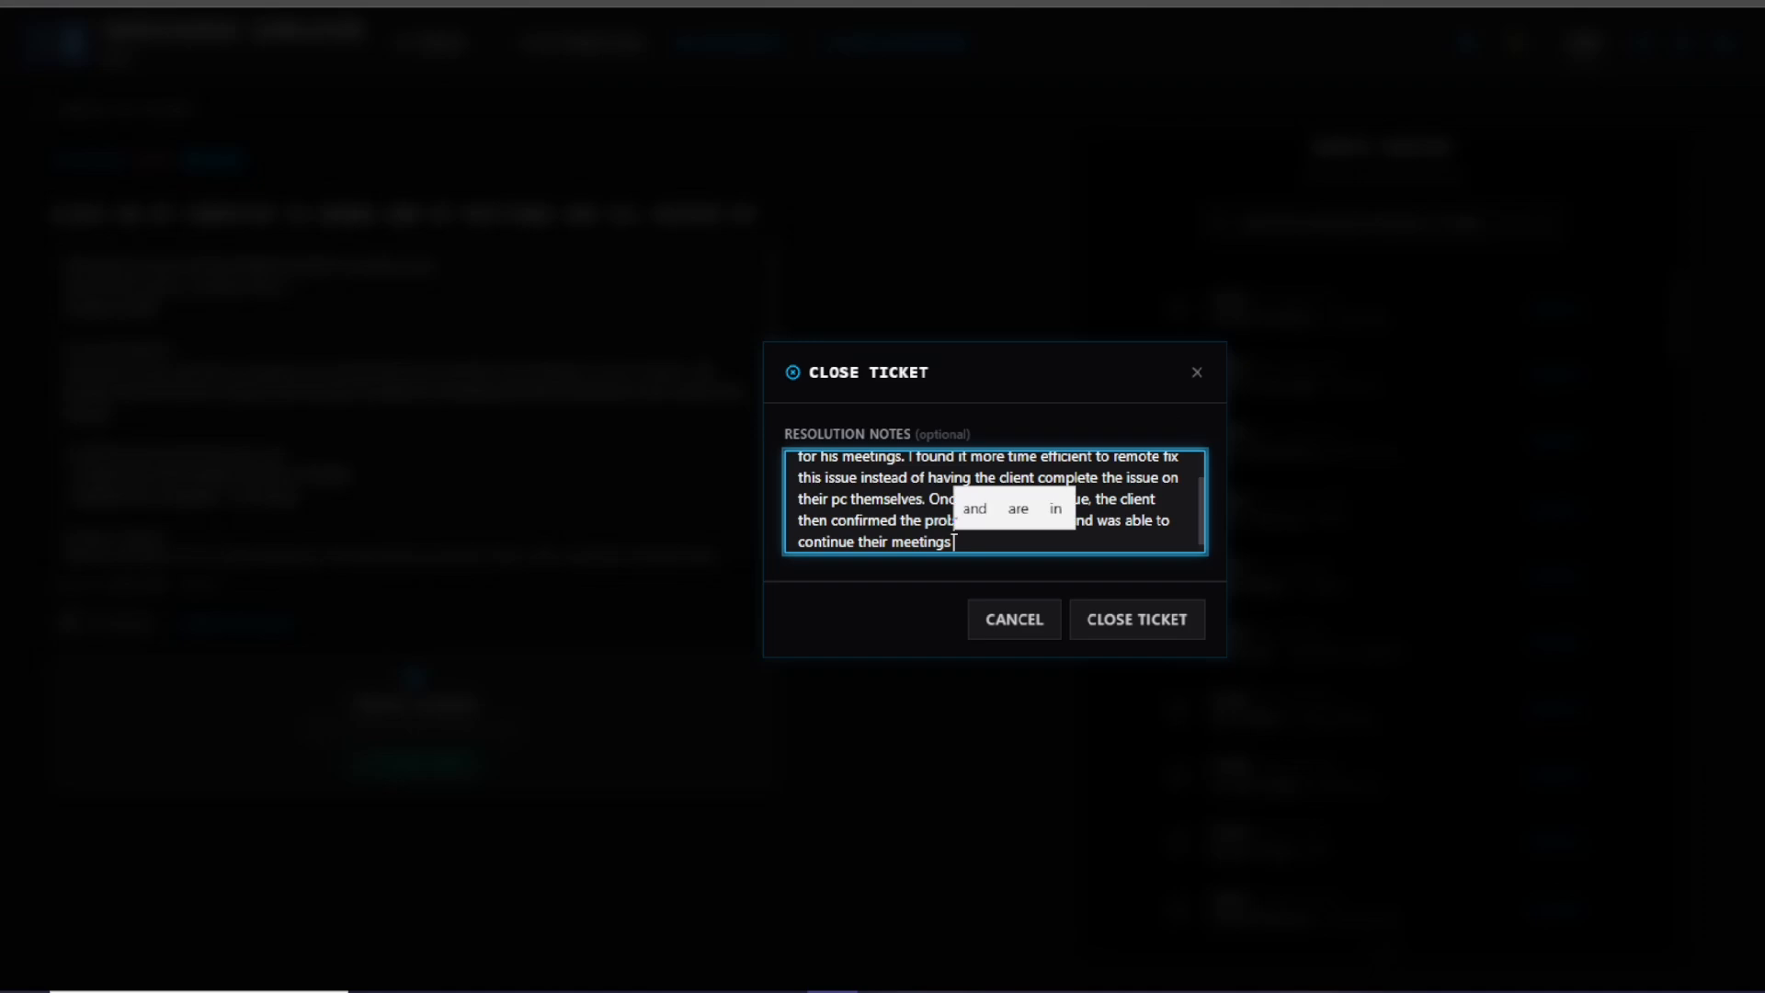
{"action": "type", "text": "on time"}
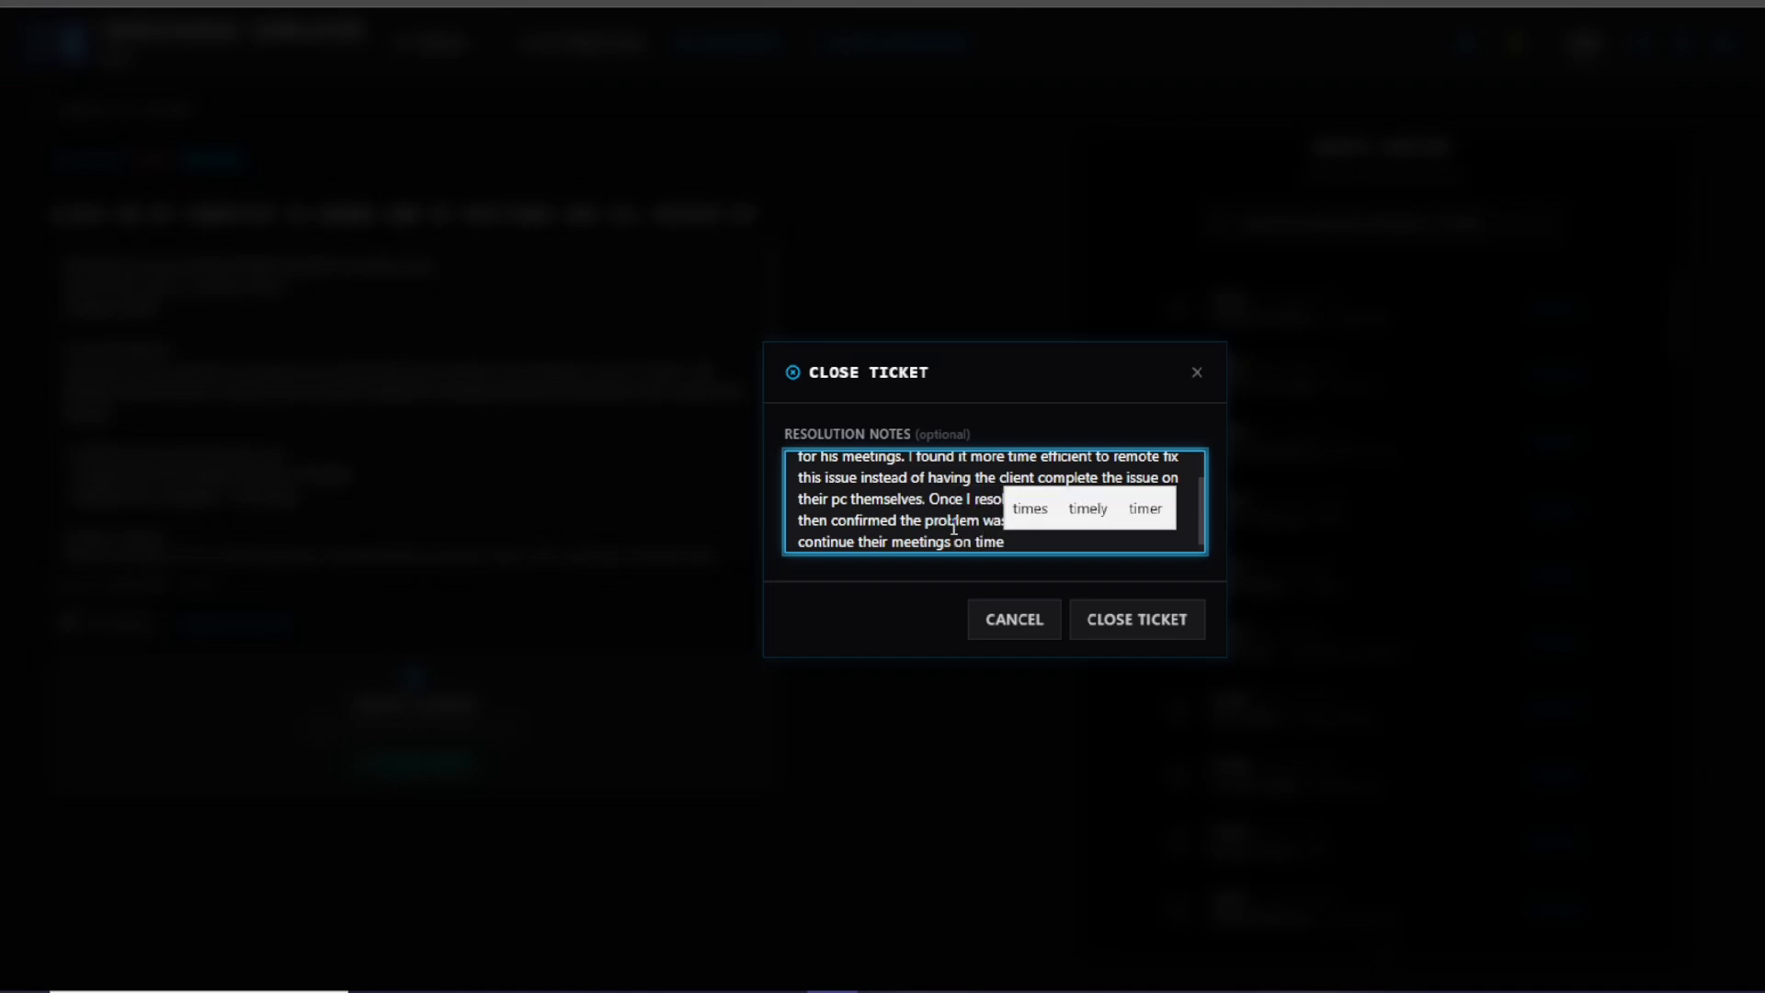
{"action": "type", "text": "/"}
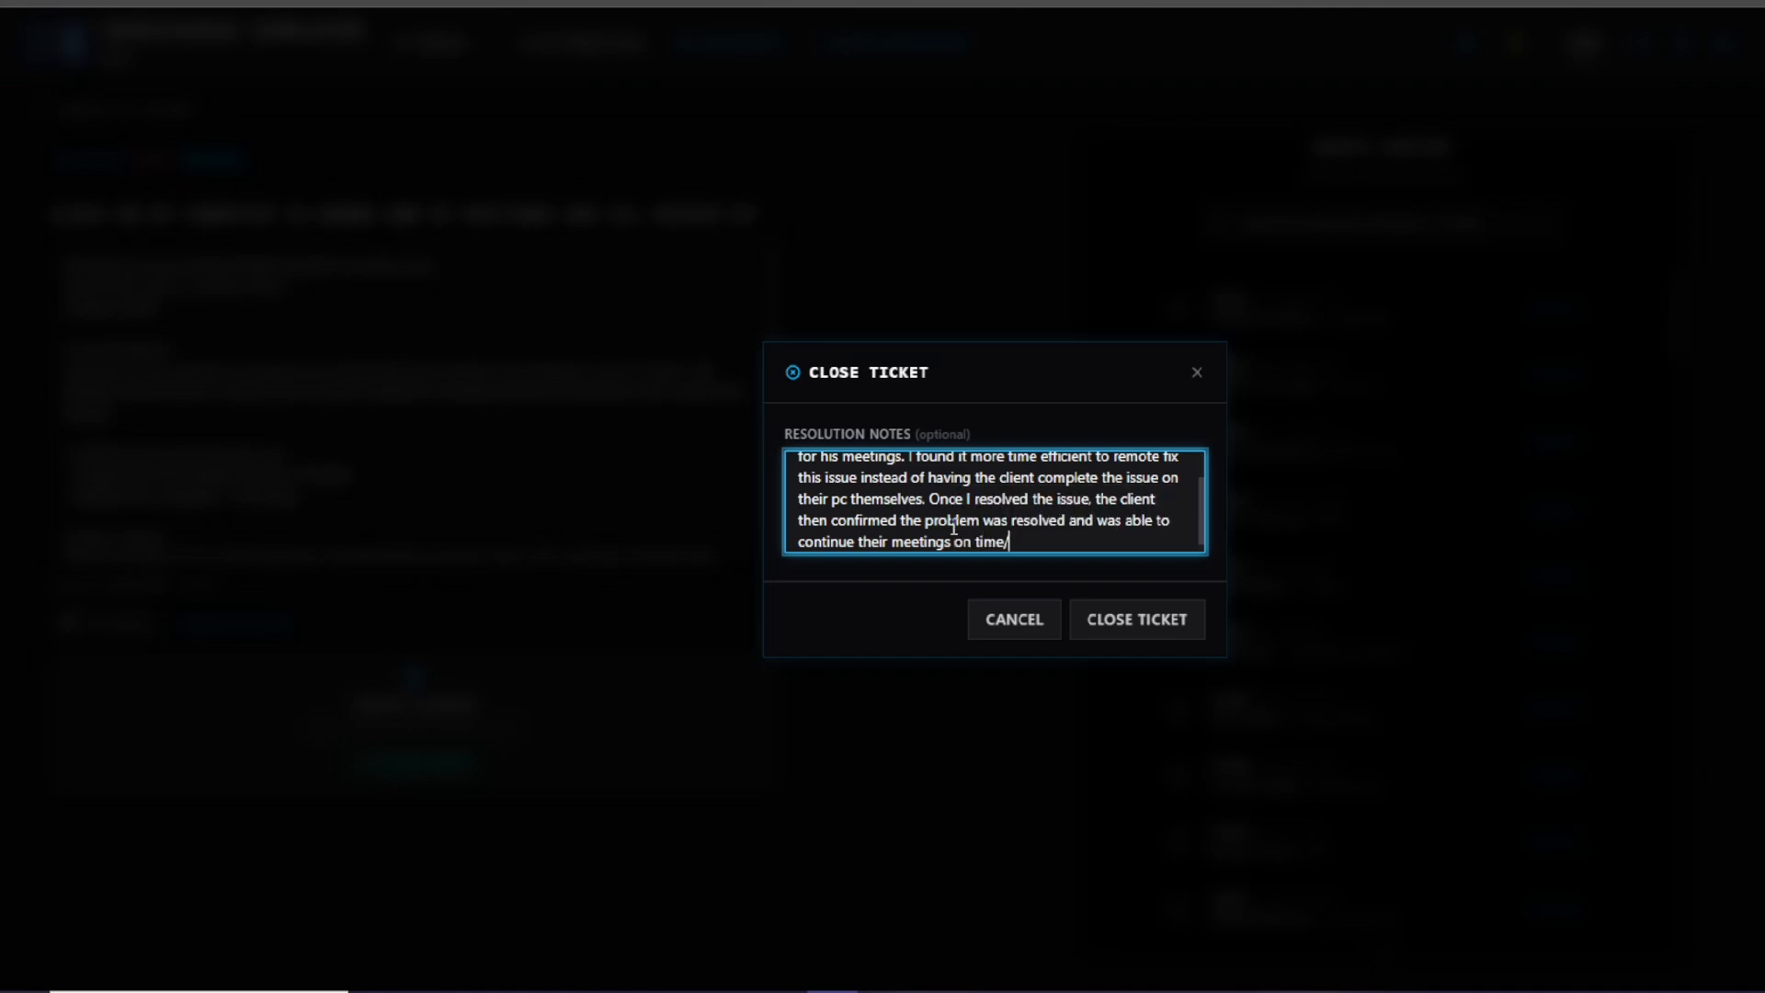
{"action": "key", "text": "BackSpace"}
{"action": "type", "text": "."}
{"action": "left_click", "coordinate": [1113, 617]}
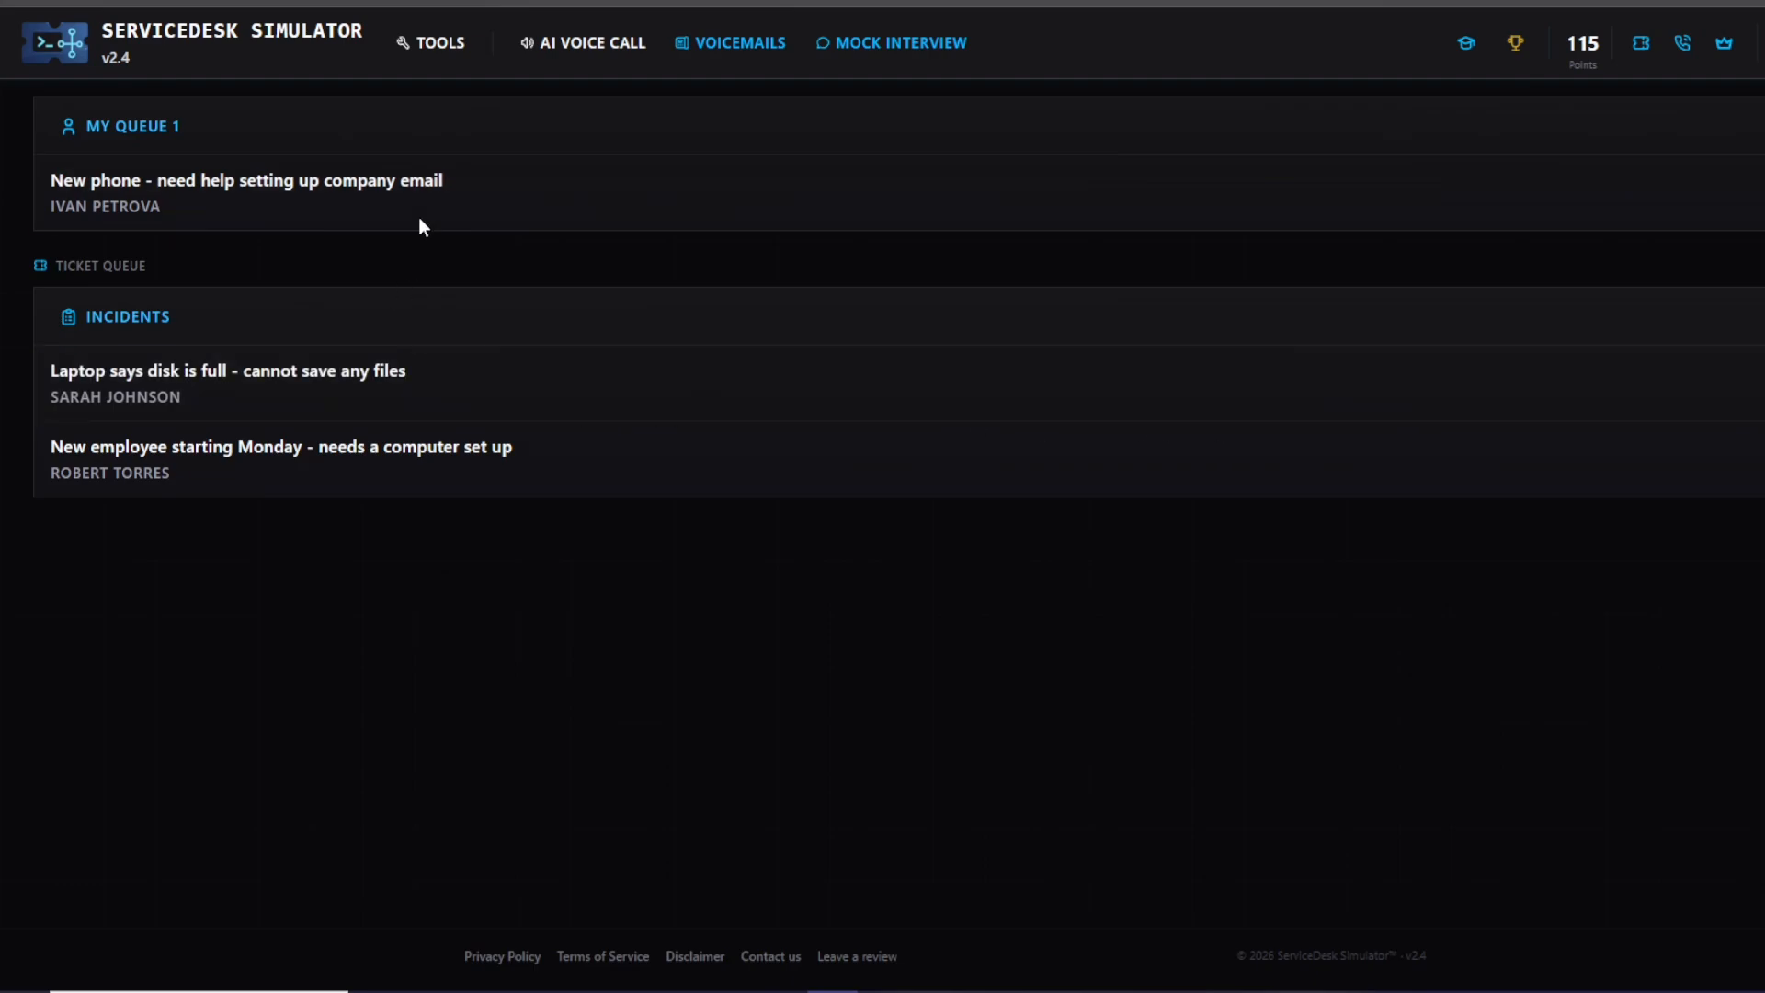
- Open the incident "Laptop says disk is full - cannot save any files" and try to claim it
{"action": "left_click", "coordinate": [401, 397]}
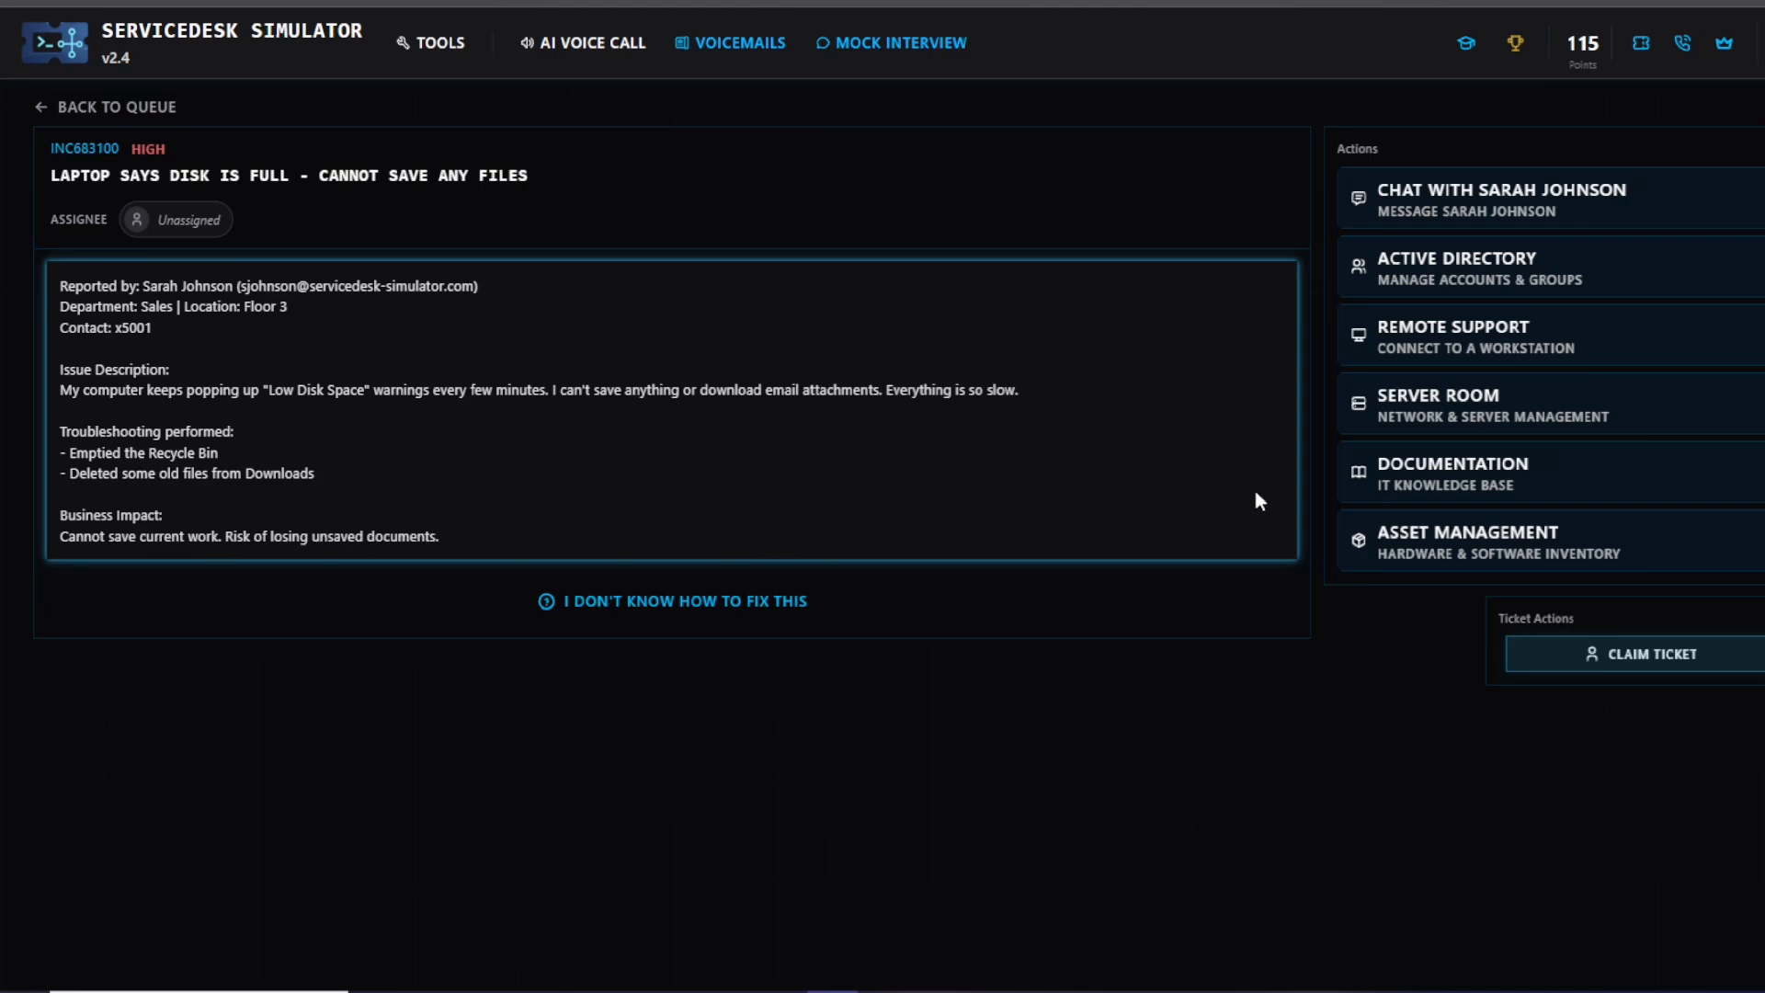
{"action": "left_click", "coordinate": [1609, 653]}
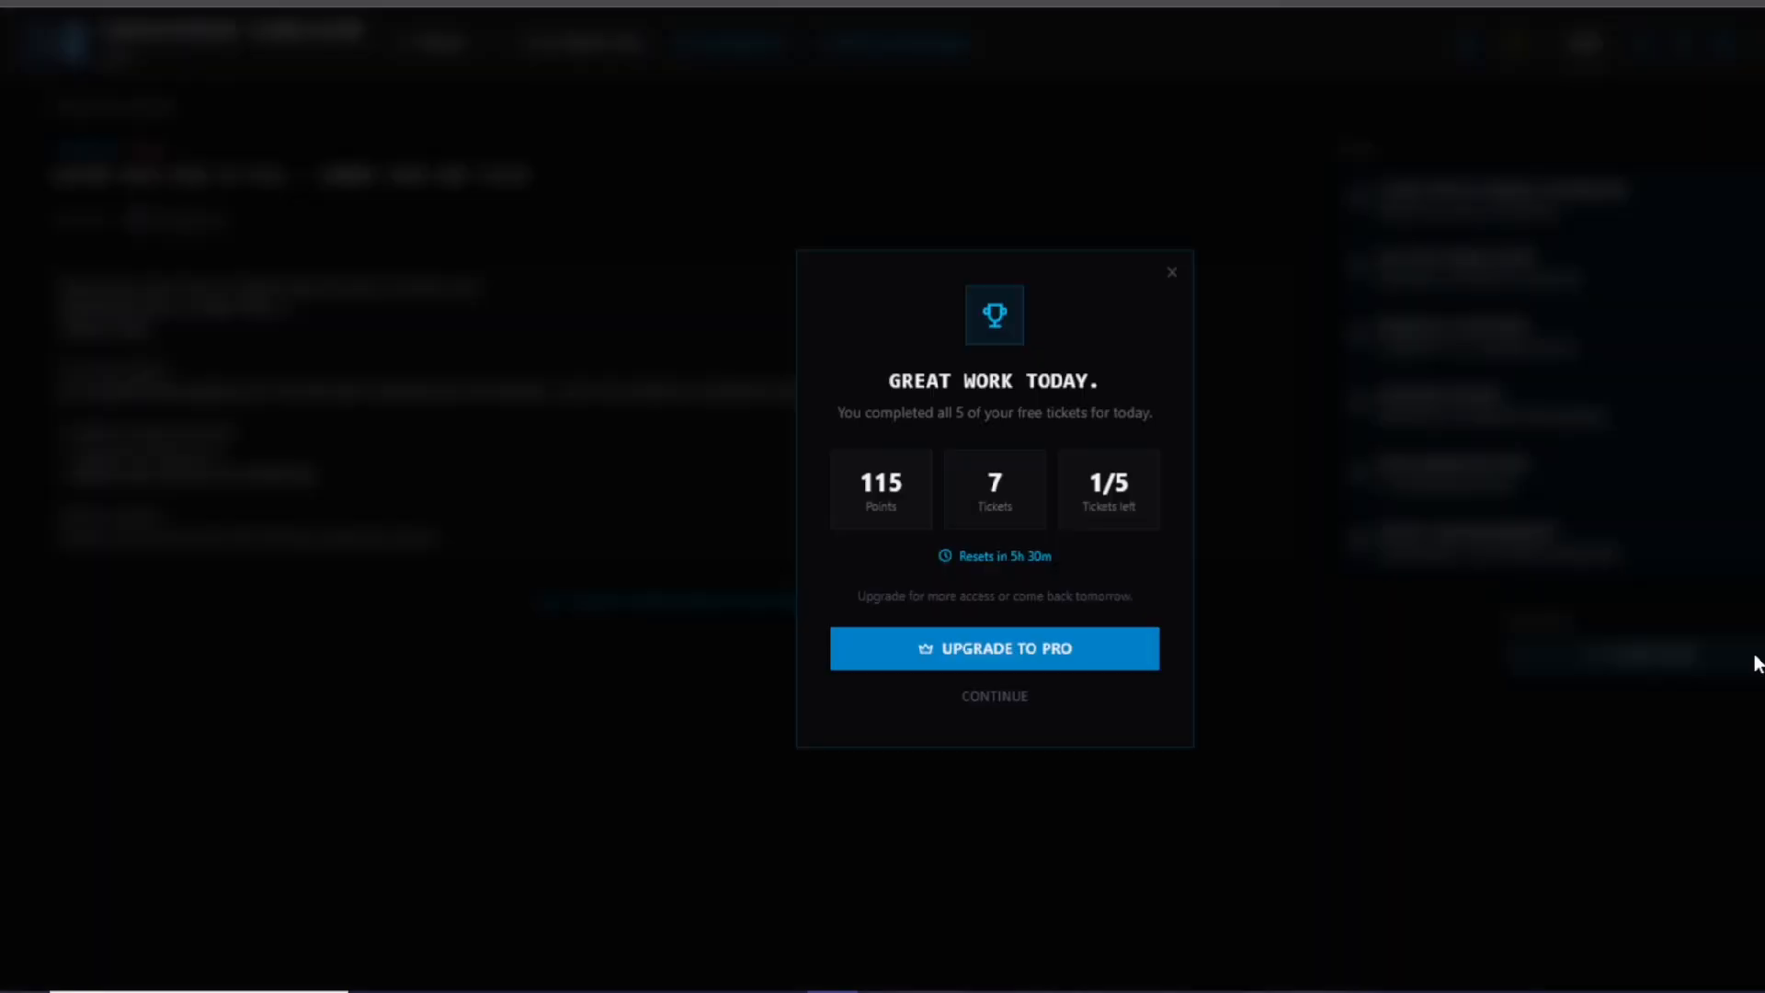